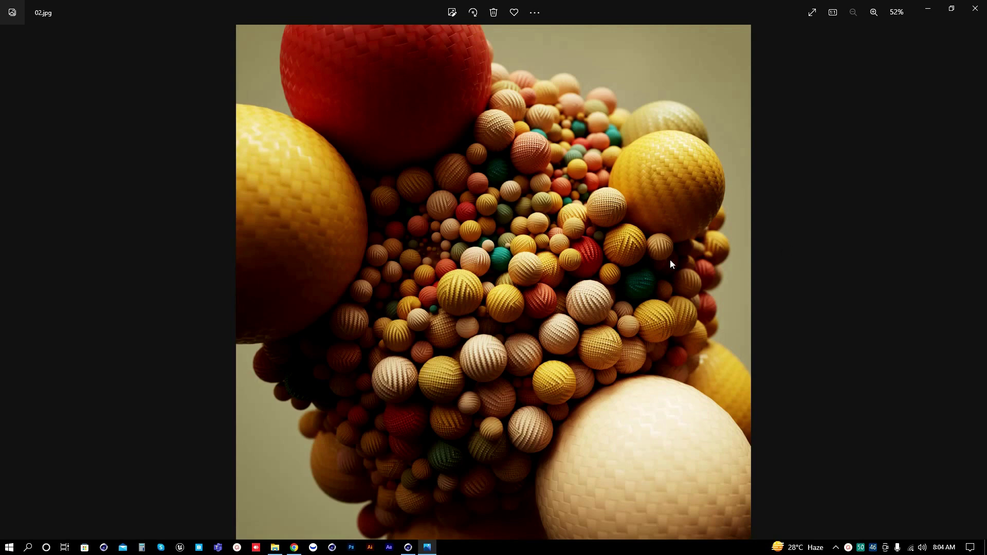
Step: Switch from the reference image to Cinema 4D and add a Sphere primitive to the empty scene
click(928, 9)
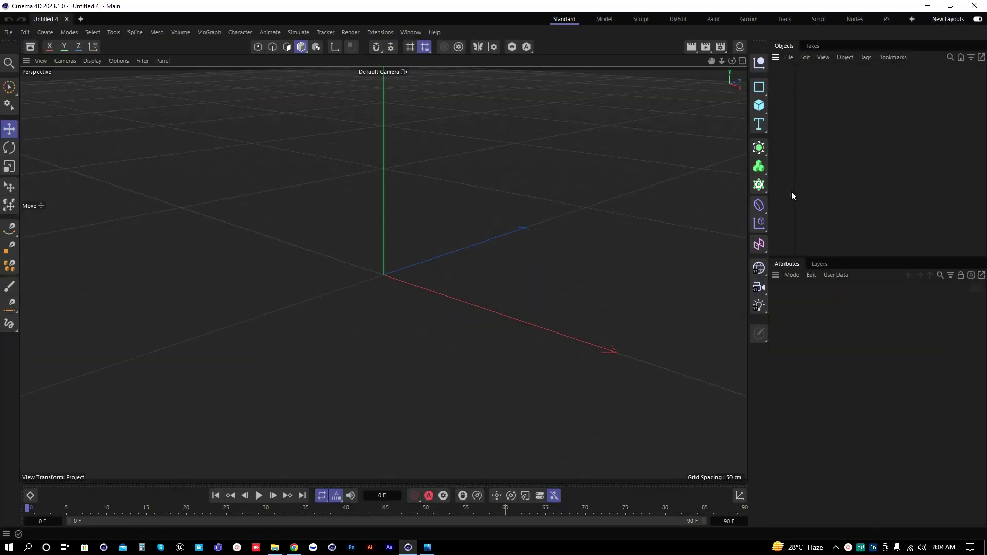
click(759, 105)
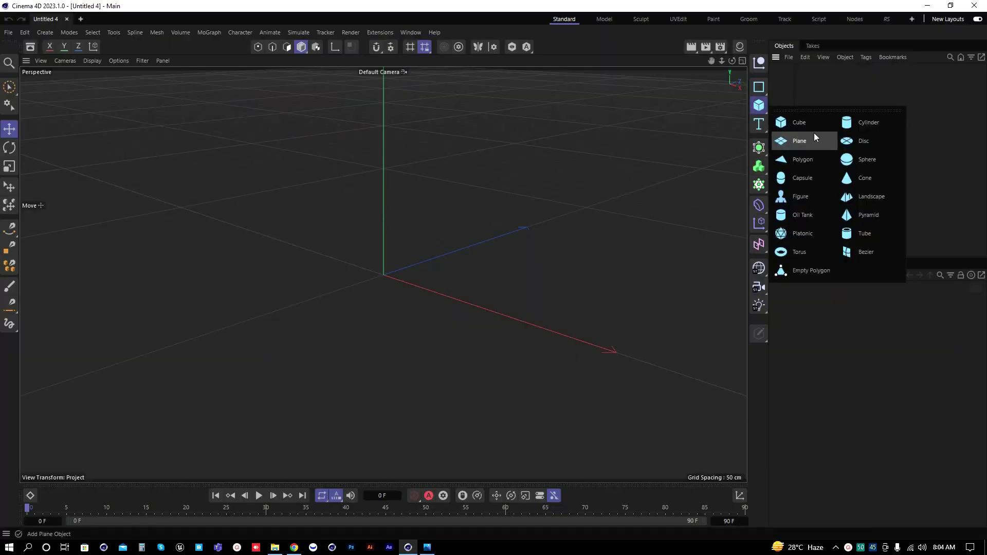
click(864, 161)
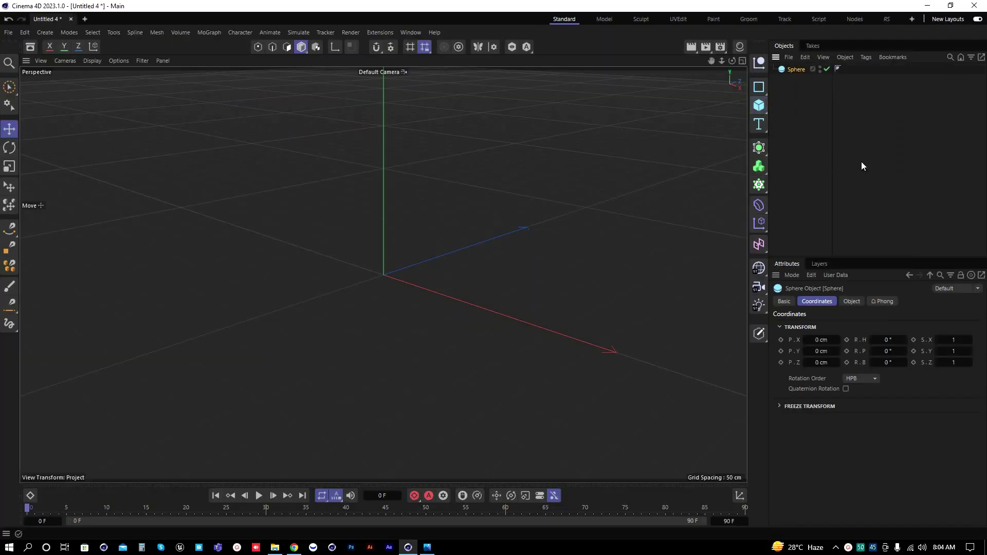
Step: Set the sphere's radius to 7 cm and its segments to 100
click(799, 72)
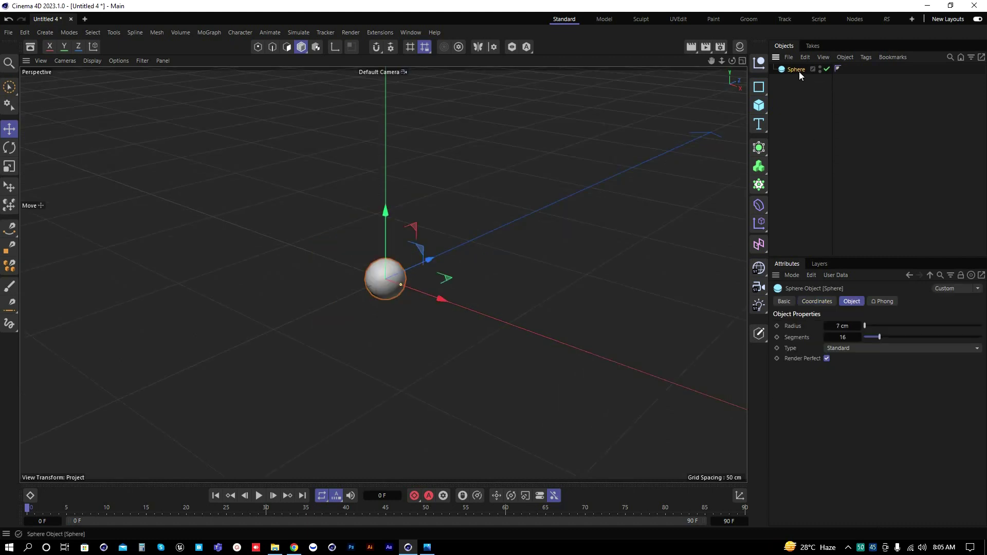
double_click(844, 337)
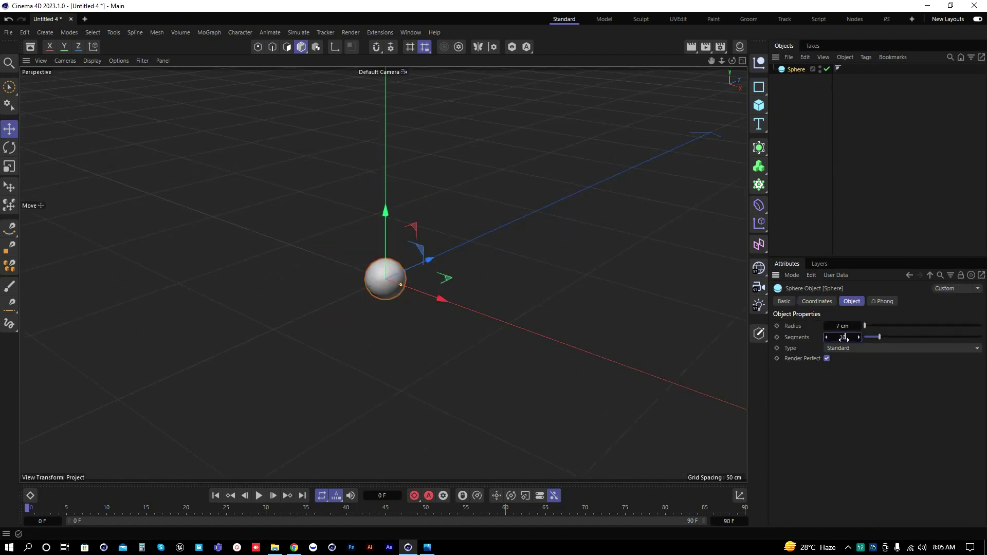
text(100)
key(Return)
click(786, 179)
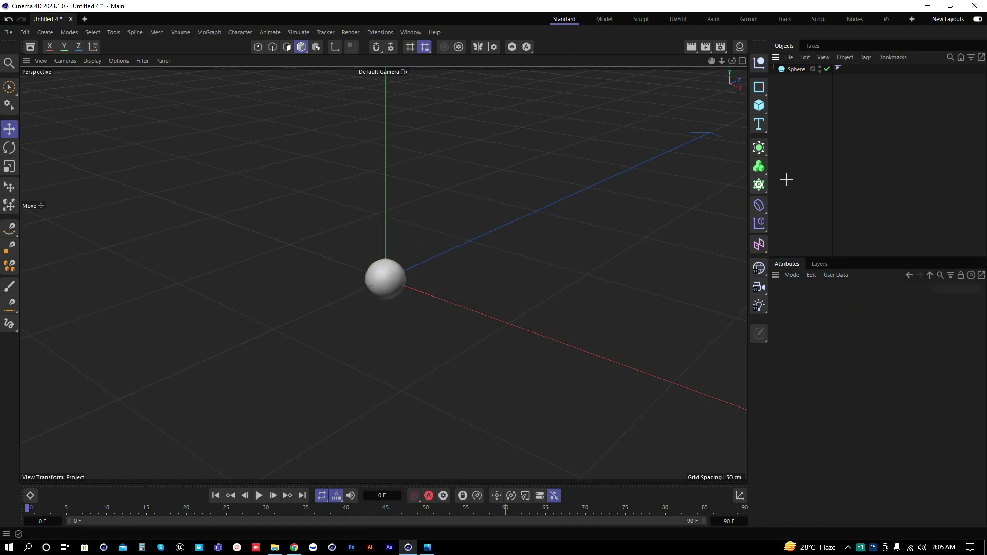
Step: Set the viewport display to Gouraud Shading (Lines) so the sphere's mesh lines are shown
key(n)
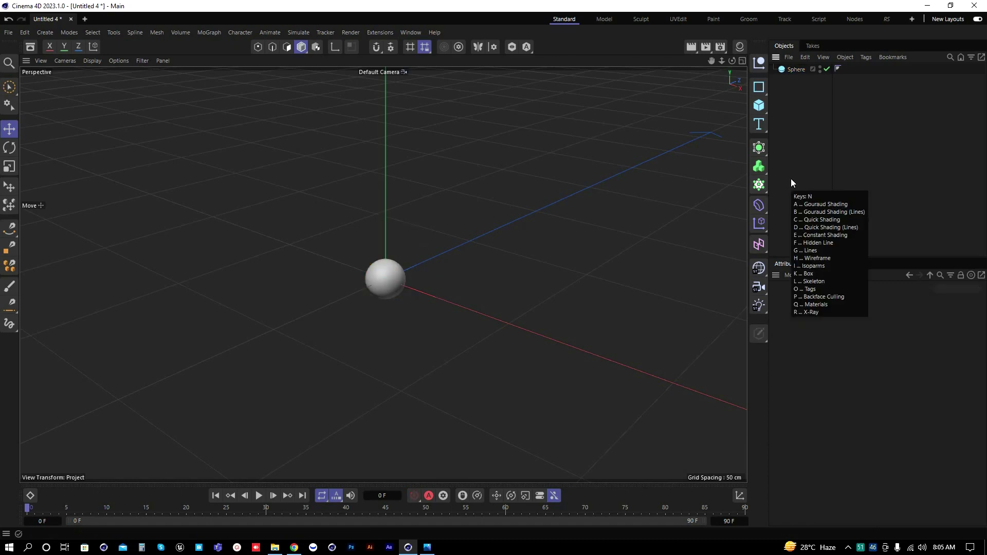
key(b)
scroll(393, 277, up, 10)
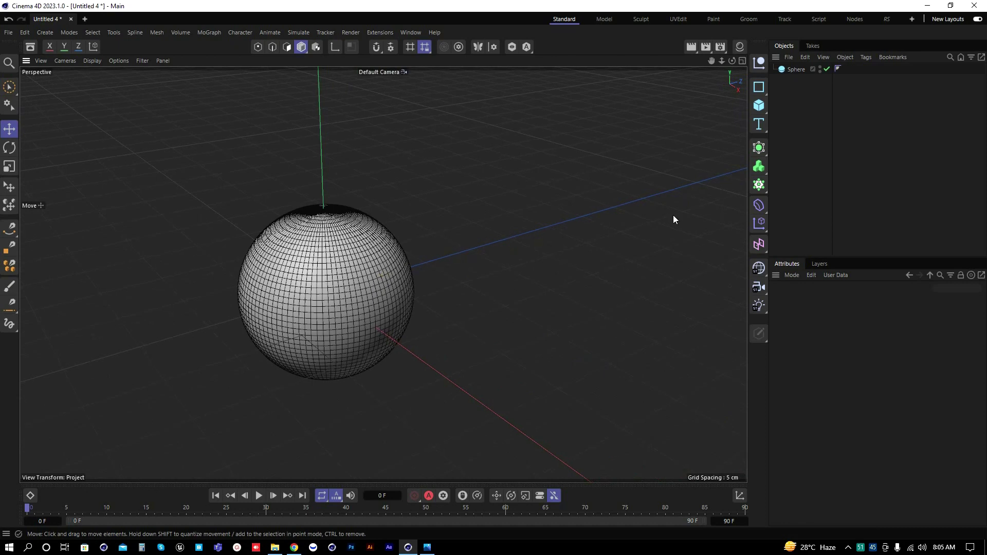
Step: Rename the sphere object as Base
click(797, 70)
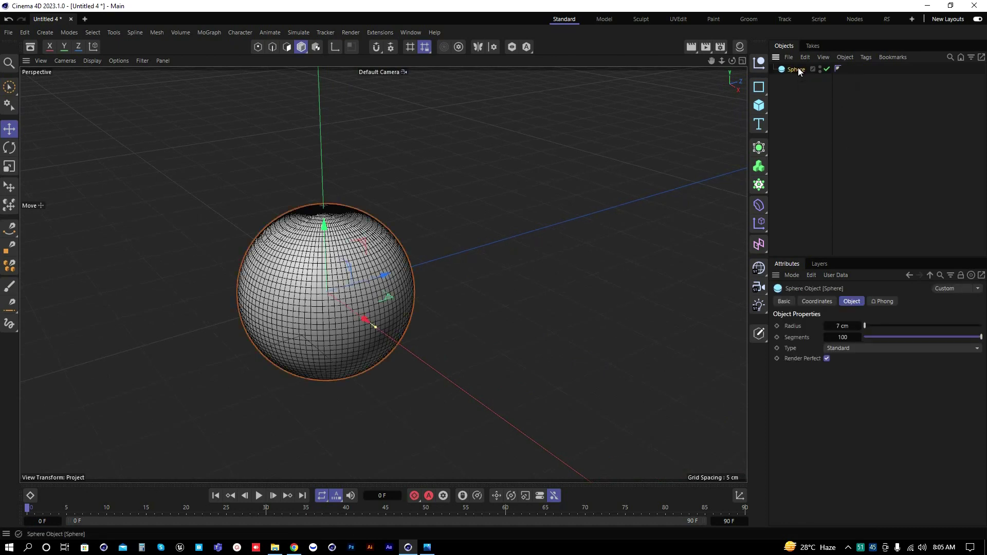
double_click(796, 70)
text(Base)
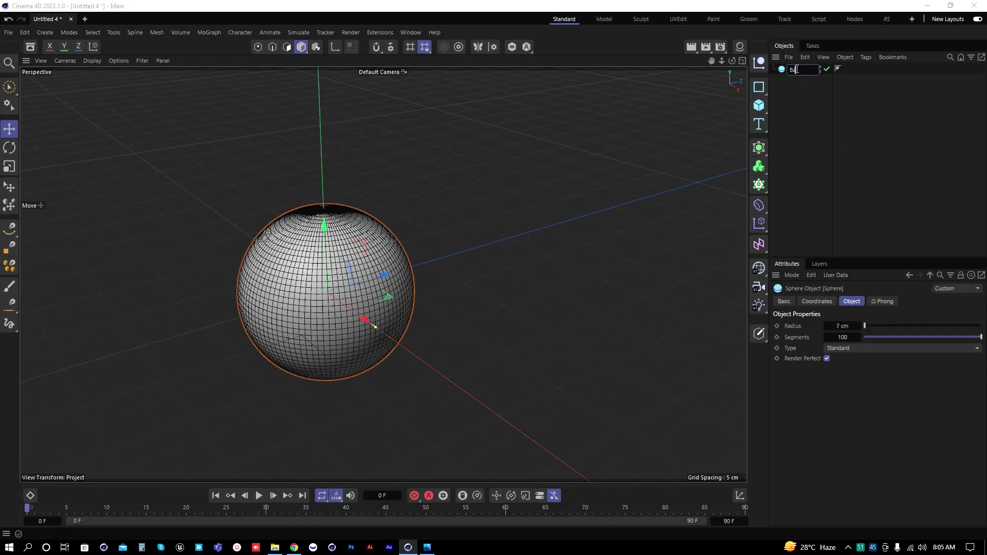
key(Return)
Step: Duplicate the Base sphere, name the copy Small and set its radius to 0.5 cm
mouse_move(797, 69)
ctrl+mouse_down()
mouse_move(797, 109)
mouse_move(794, 81)
ctrl+mouse_up()
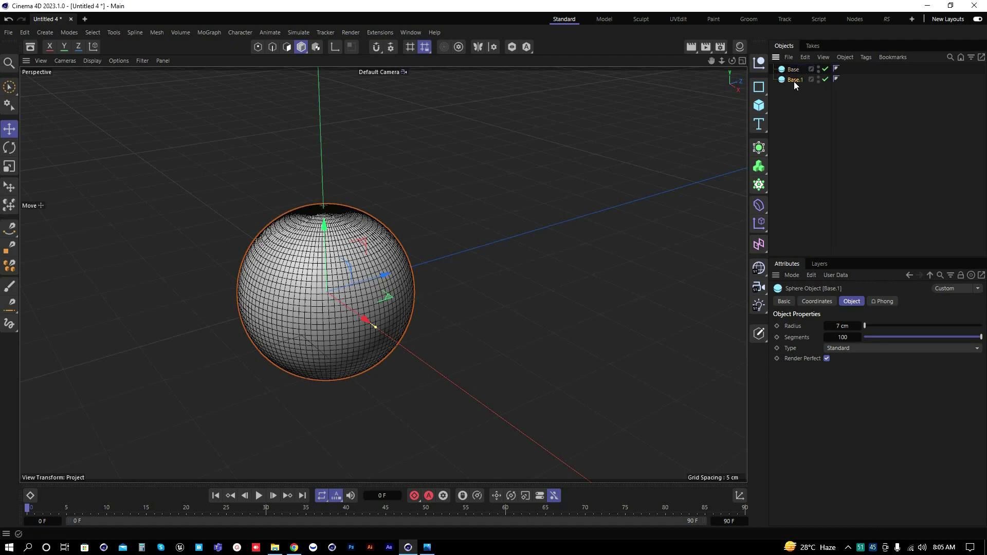
double_click(794, 80)
text(Small)
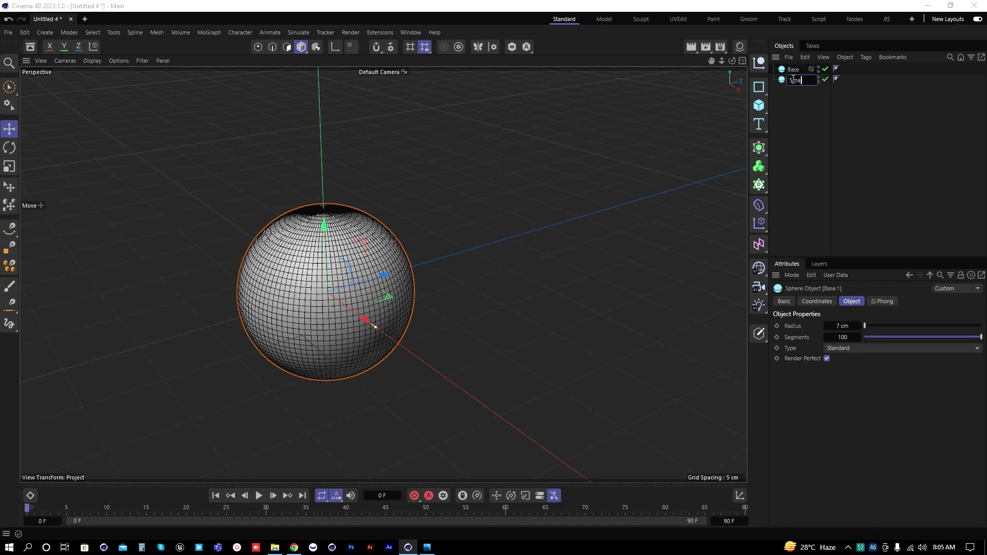
key(Return)
double_click(842, 327)
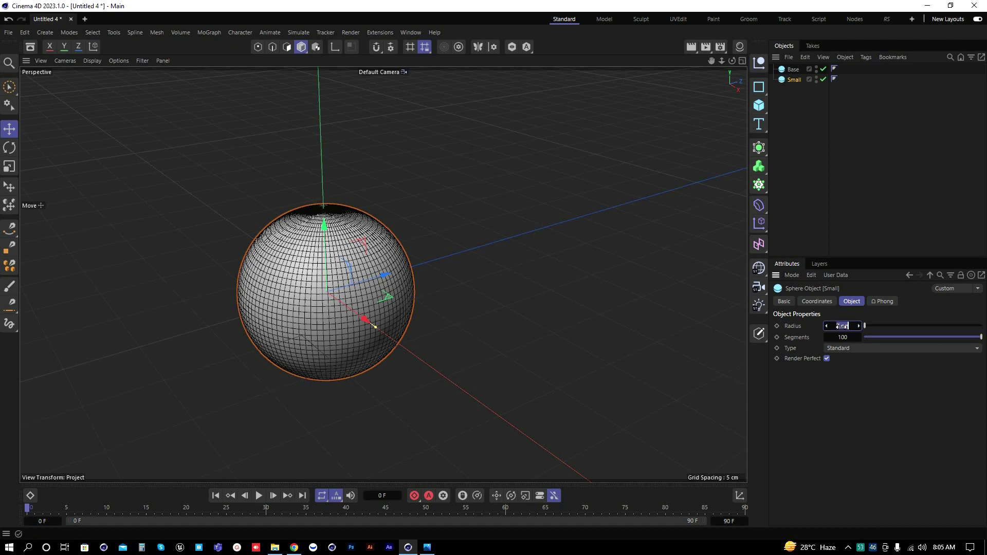
text(0.5)
key(Return)
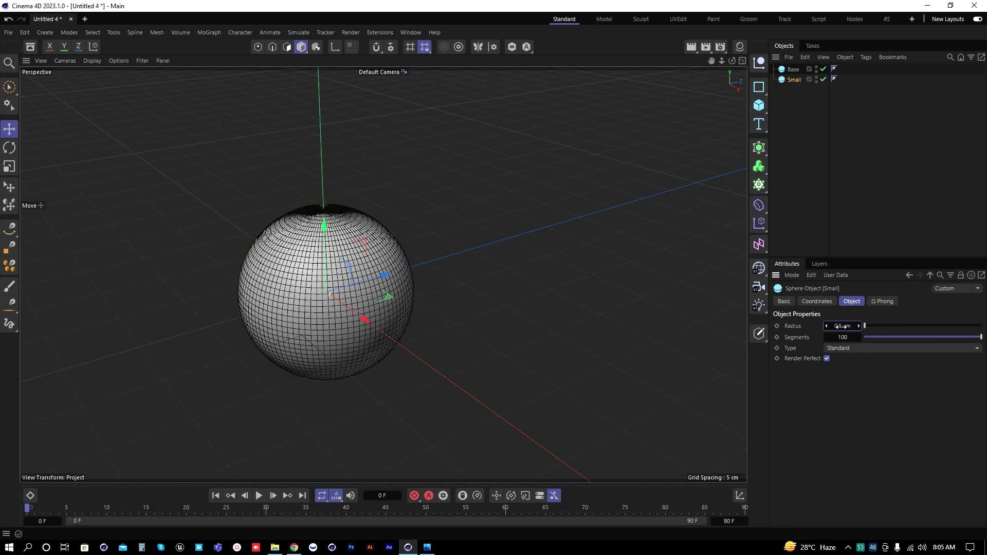
Step: Duplicate the Small sphere, name the copy Large and set its radius to 2 cm
ctrl+drag(794, 80, 797, 91)
double_click(799, 91)
text(L)
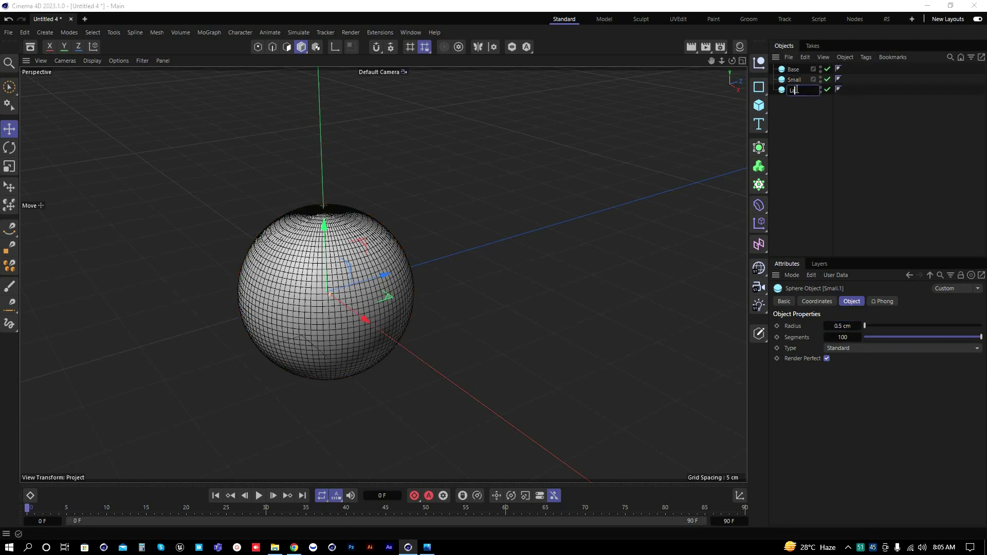
text(arge)
key(Return)
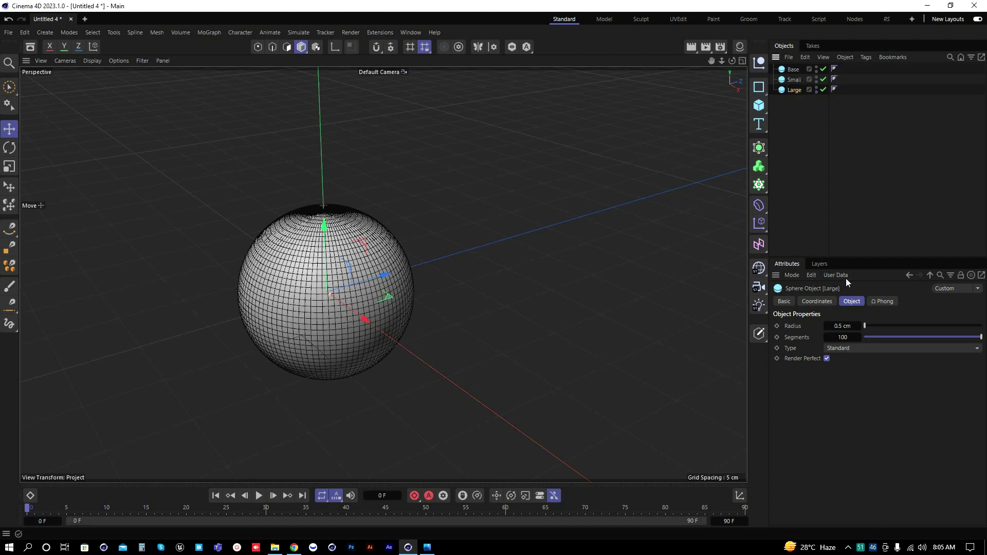
double_click(844, 325)
text(2)
key(Return)
Step: Group the three spheres under a null named Objects and expand the group
drag(788, 122, 786, 69)
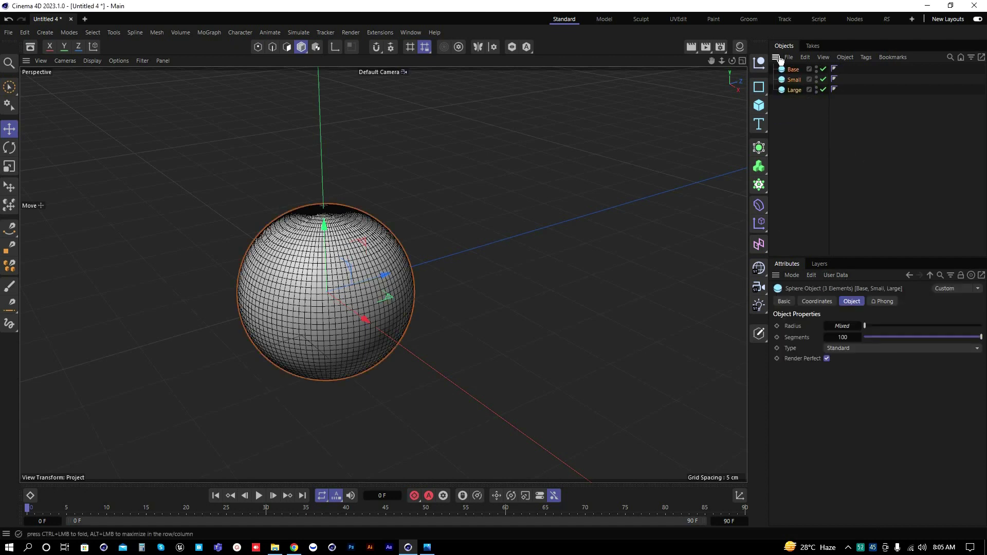
key(alt+g)
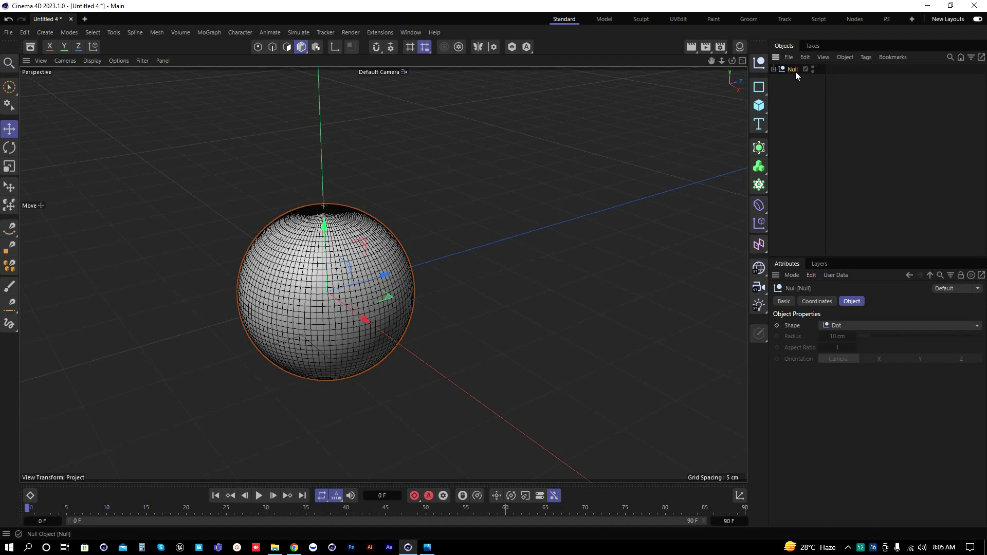
double_click(795, 71)
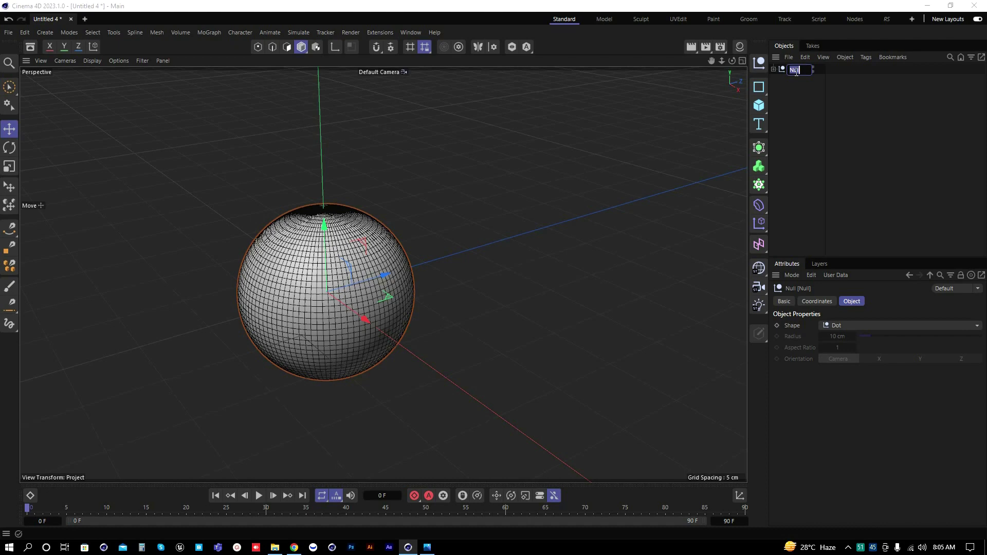
text(Objects)
click(828, 121)
click(774, 70)
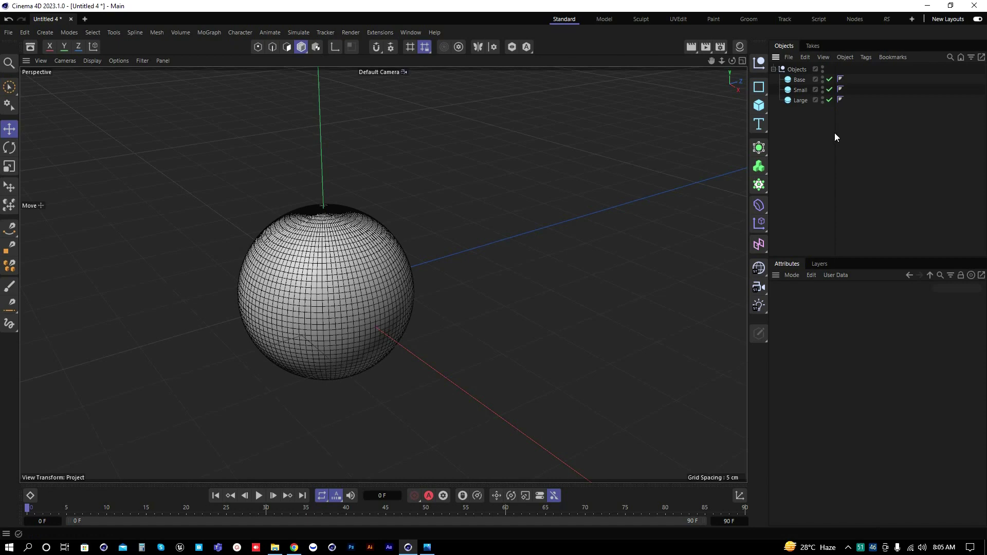
Step: Disable the Small and Large spheres and place Base last in the Objects group
drag(834, 134, 857, 134)
click(797, 71)
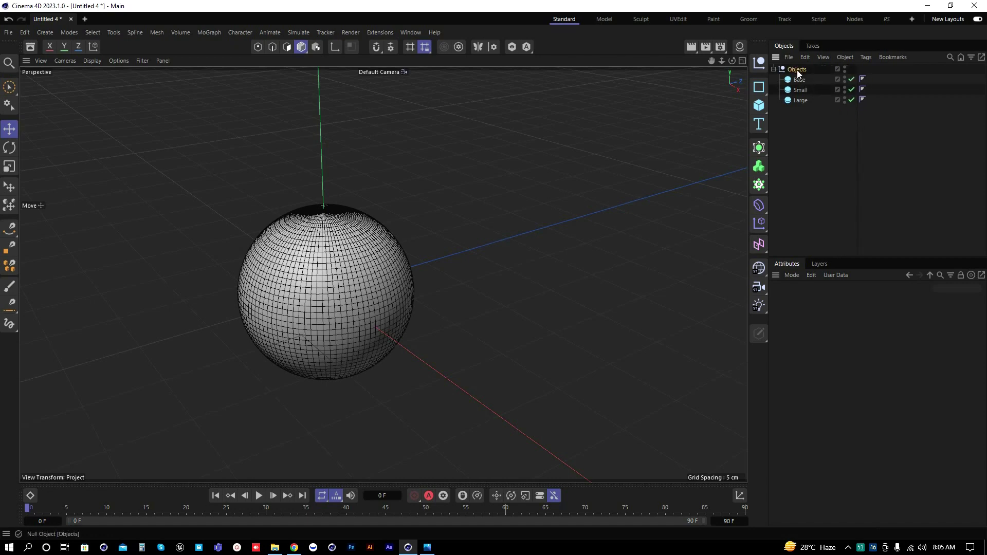
click(801, 101)
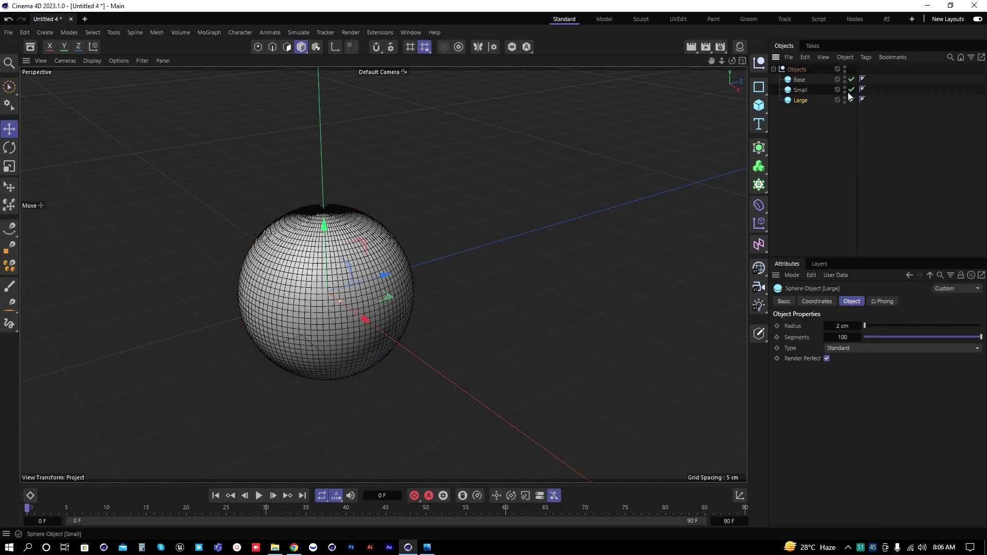
drag(799, 80, 852, 79)
click(817, 131)
Step: Add a MoGraph Displacer deformer as a child of the Base sphere
click(800, 101)
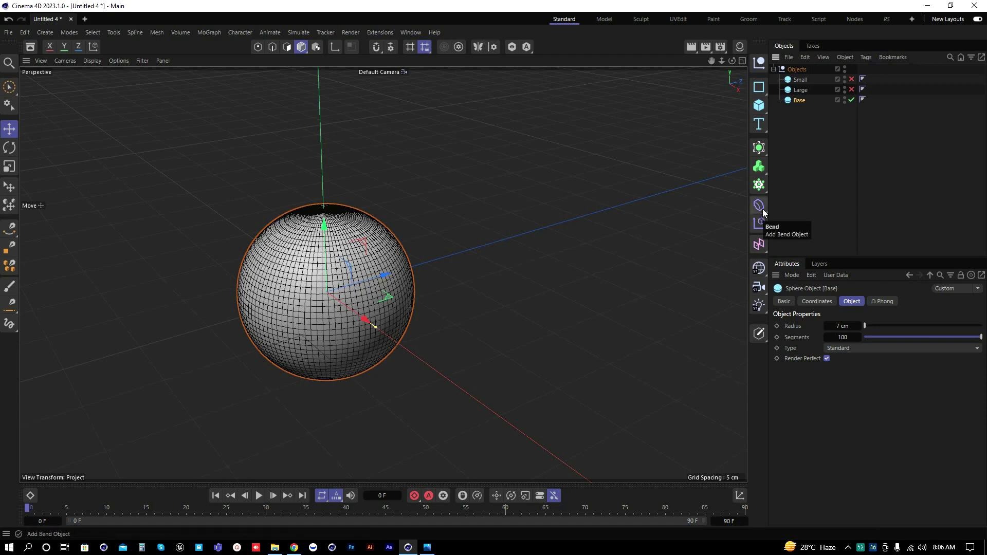
key(shift+c)
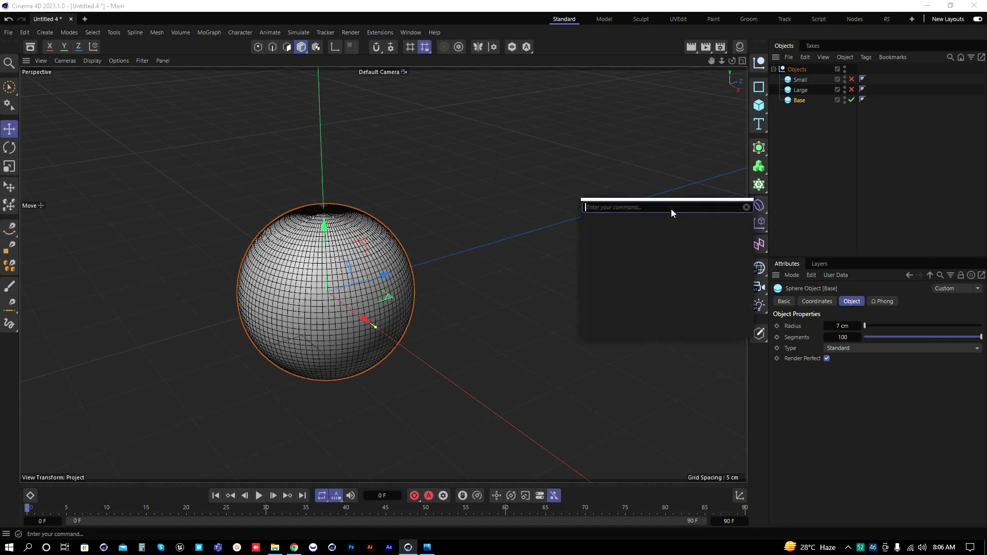
text(disp)
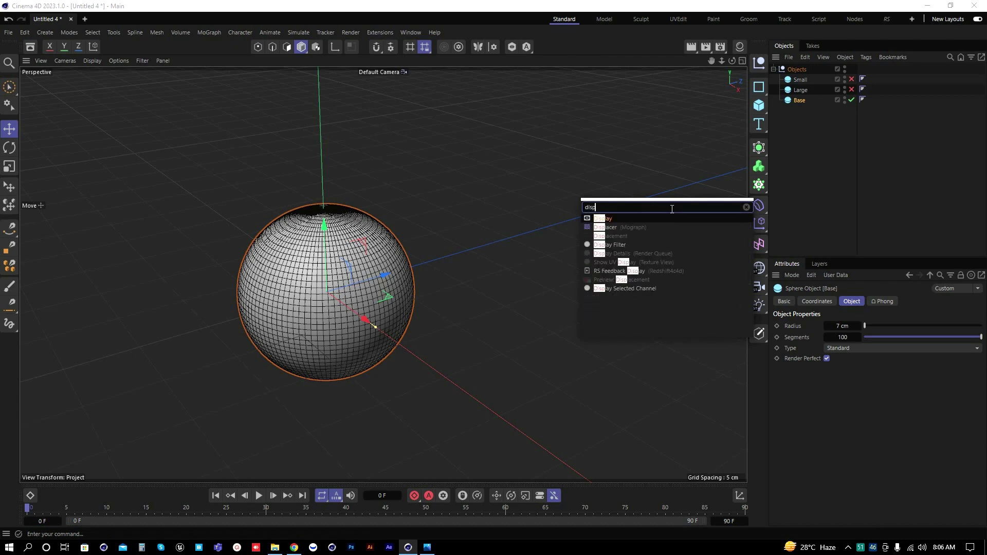
click(610, 227)
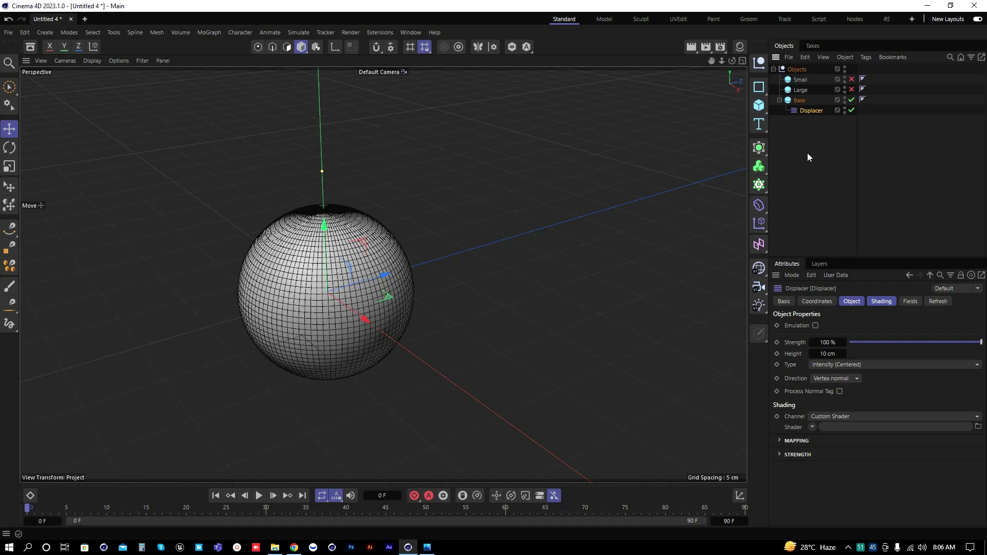
key(shift+c)
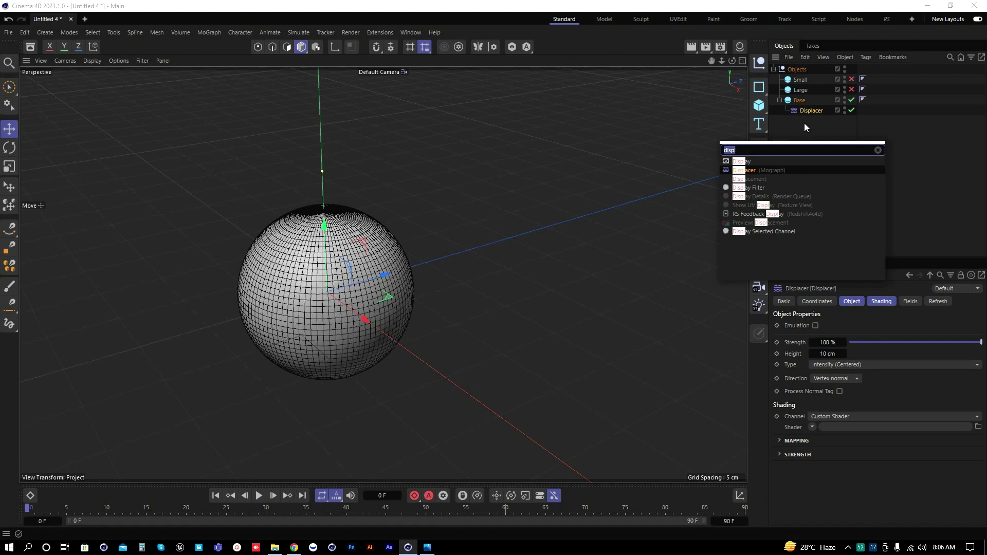
key(Escape)
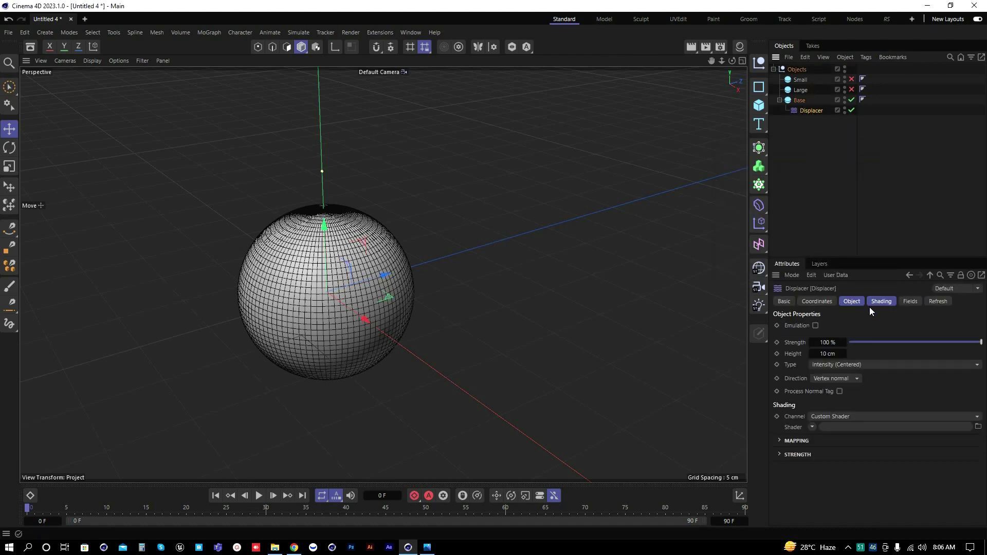
Step: Assign a Noise shader to the Displacer's custom shading channel
click(883, 304)
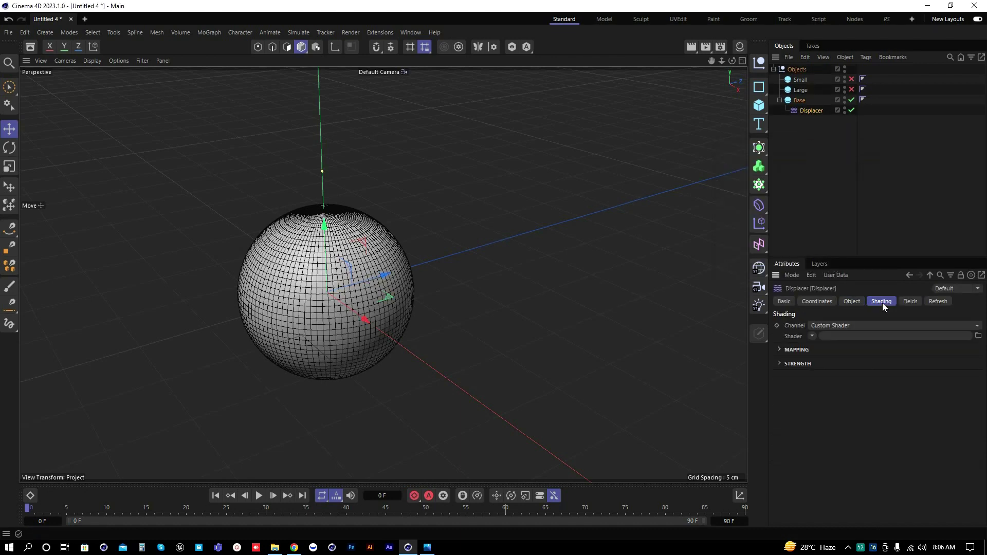
click(813, 336)
click(823, 180)
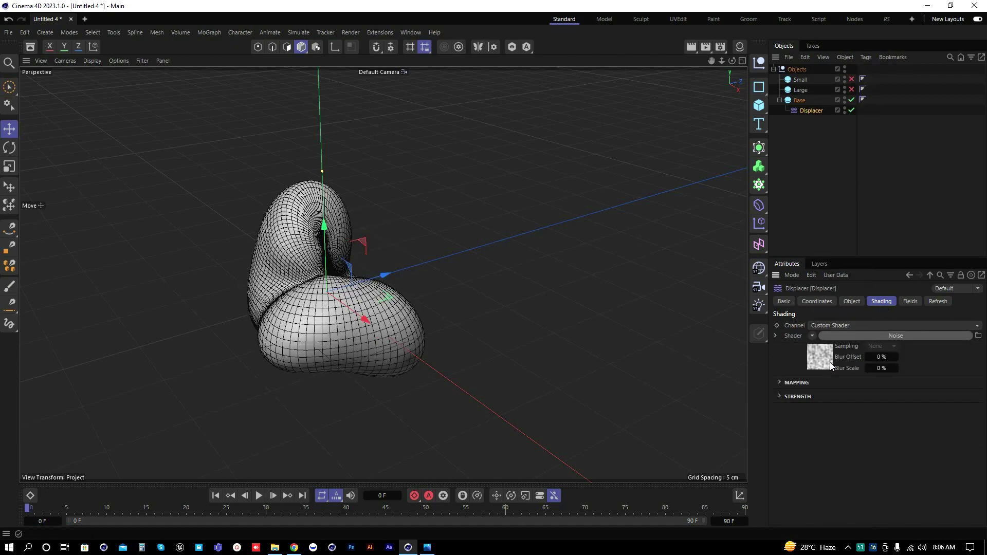
click(842, 159)
click(809, 109)
click(929, 279)
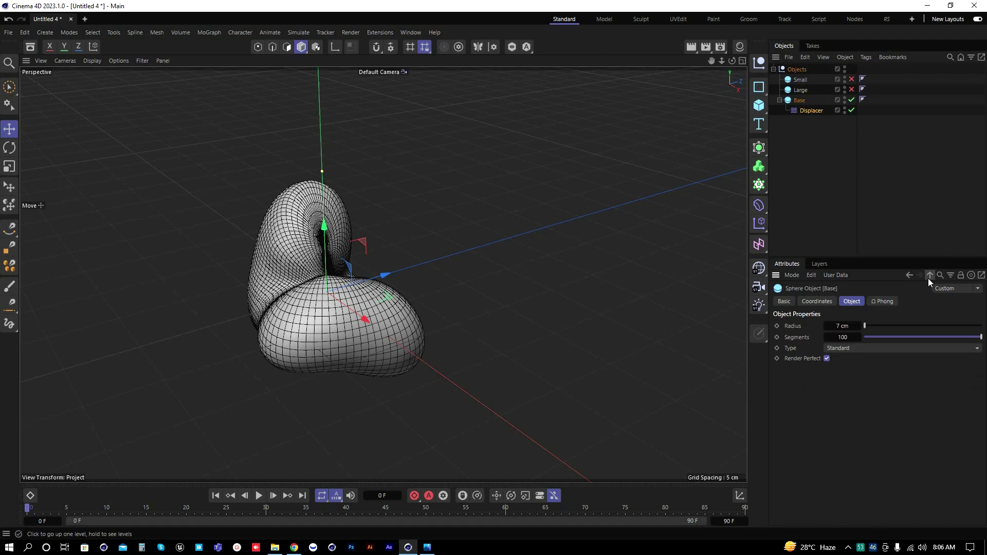
click(909, 275)
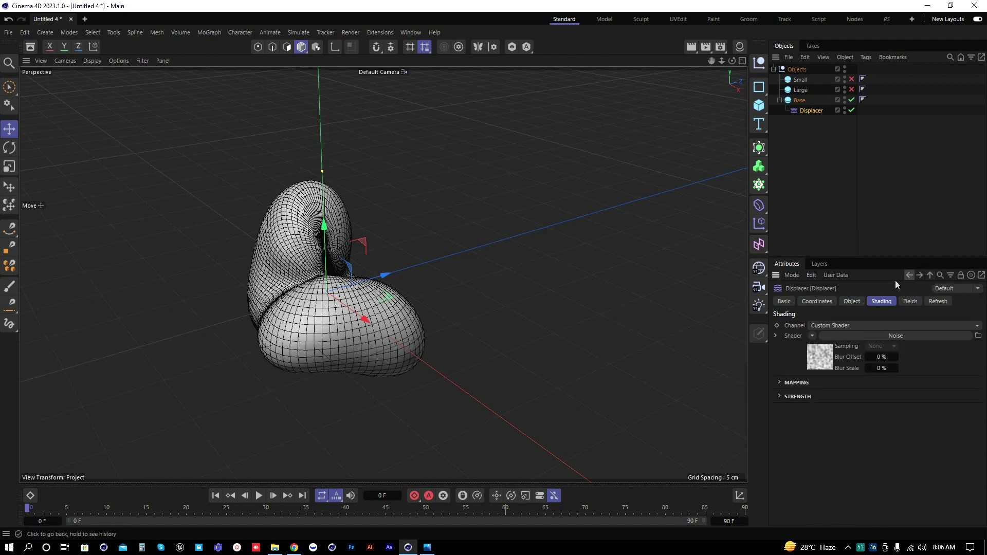
Step: Set the Displacer's height to 4 cm and check the deformed Base sphere from another angle
click(852, 302)
click(829, 353)
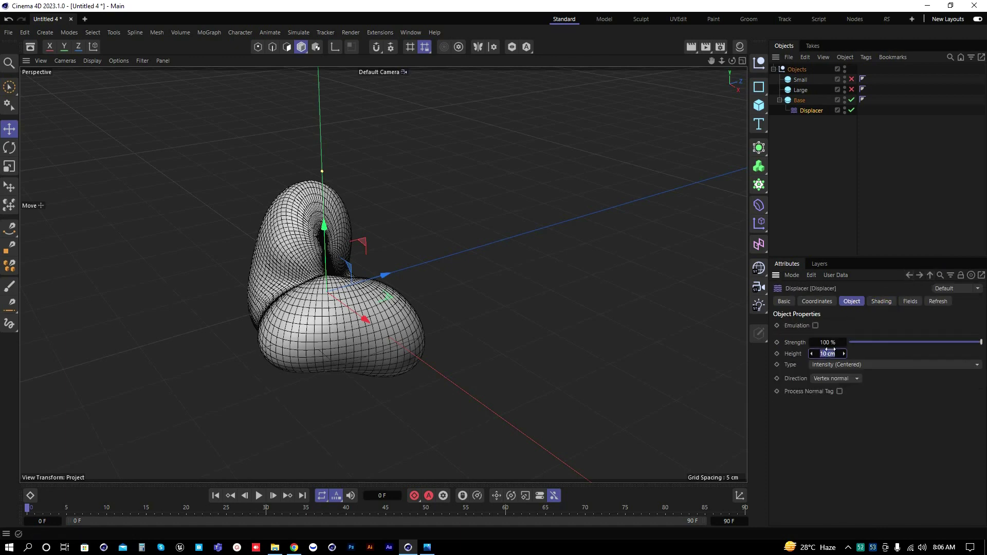
text(4)
key(Return)
click(809, 197)
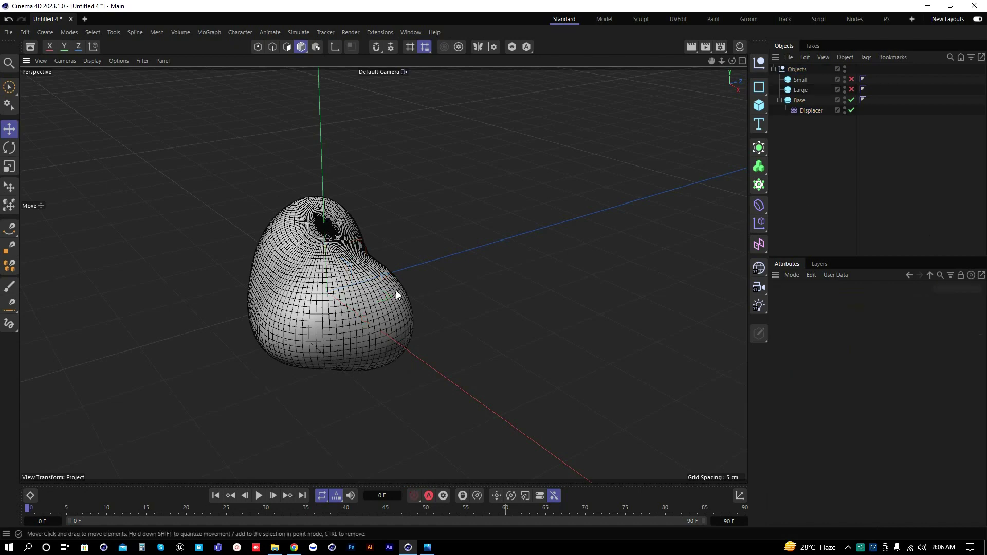
alt+drag(396, 291, 332, 290)
click(812, 111)
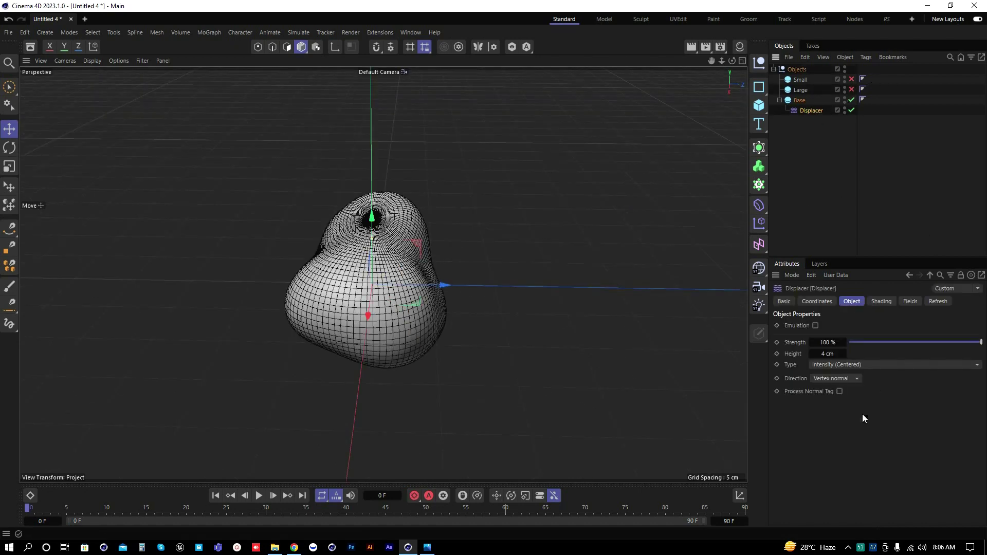
Step: Set the Displacer's noise shader seed to 676 and check the deformed Base sphere from another angle
click(882, 301)
click(817, 354)
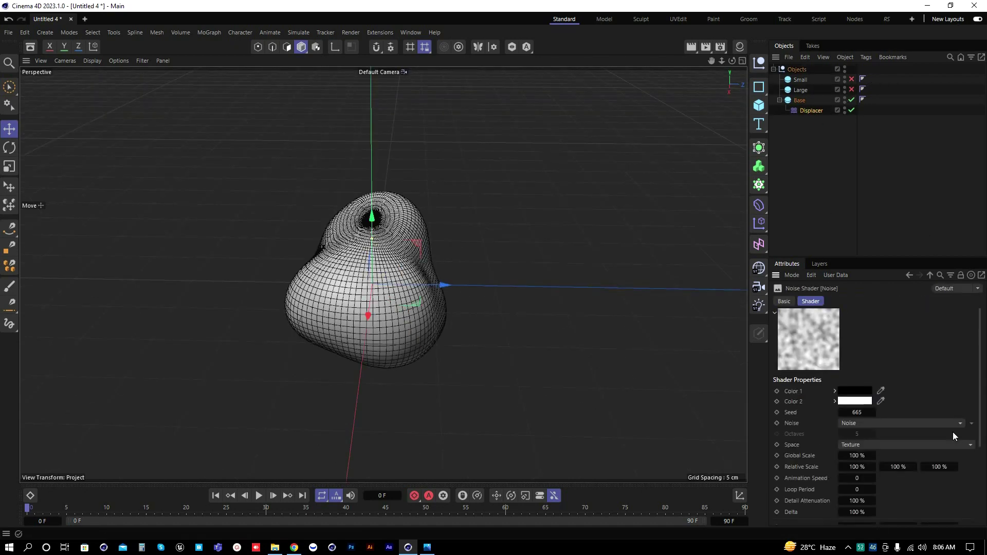
drag(981, 417, 984, 514)
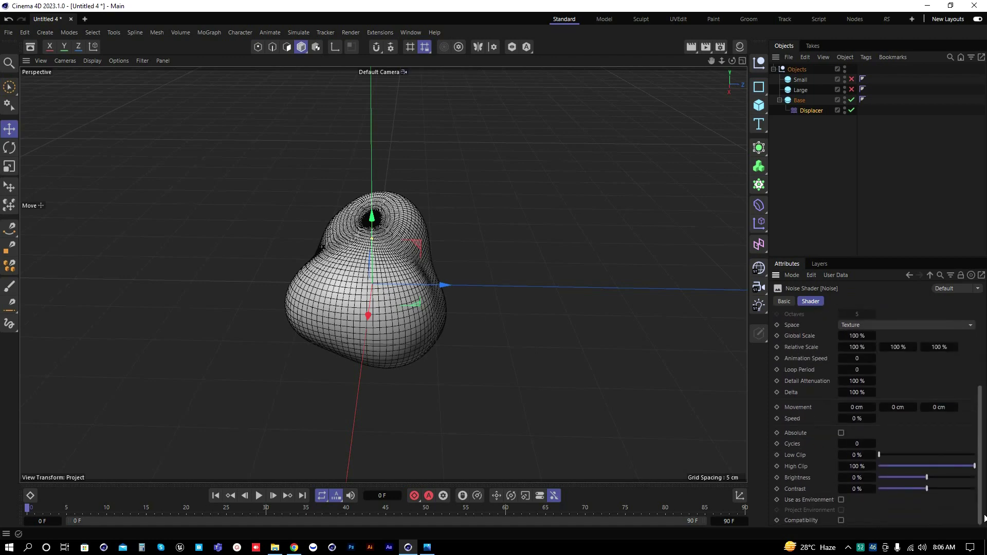
scroll(874, 391, up, 5)
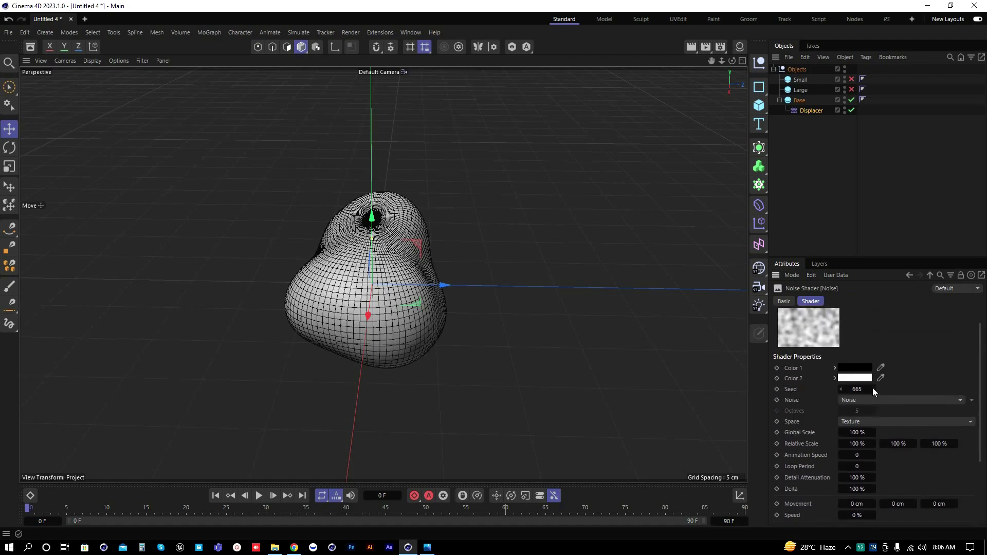
double_click(872, 389)
click(873, 389)
click(873, 389)
click(874, 389)
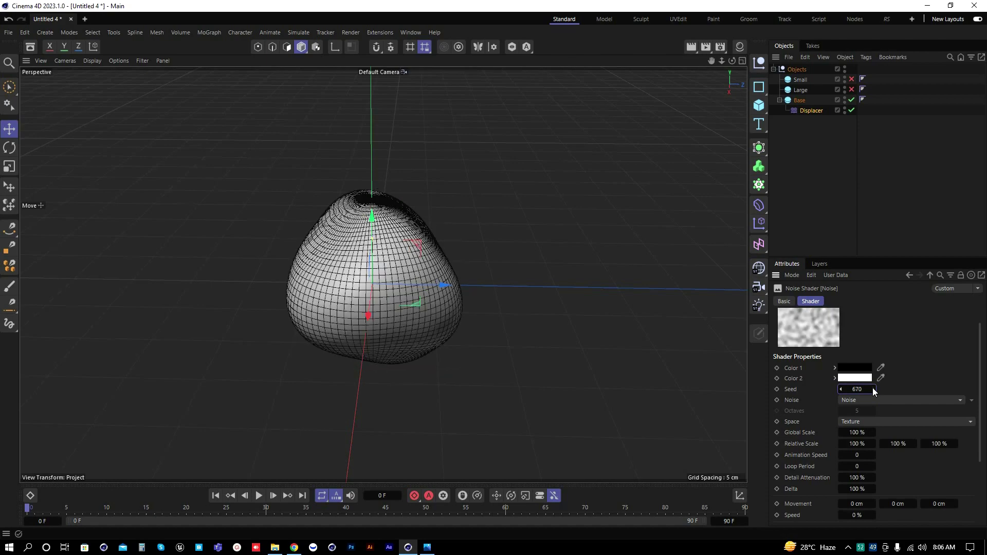
click(873, 390)
click(874, 389)
click(873, 389)
click(873, 389)
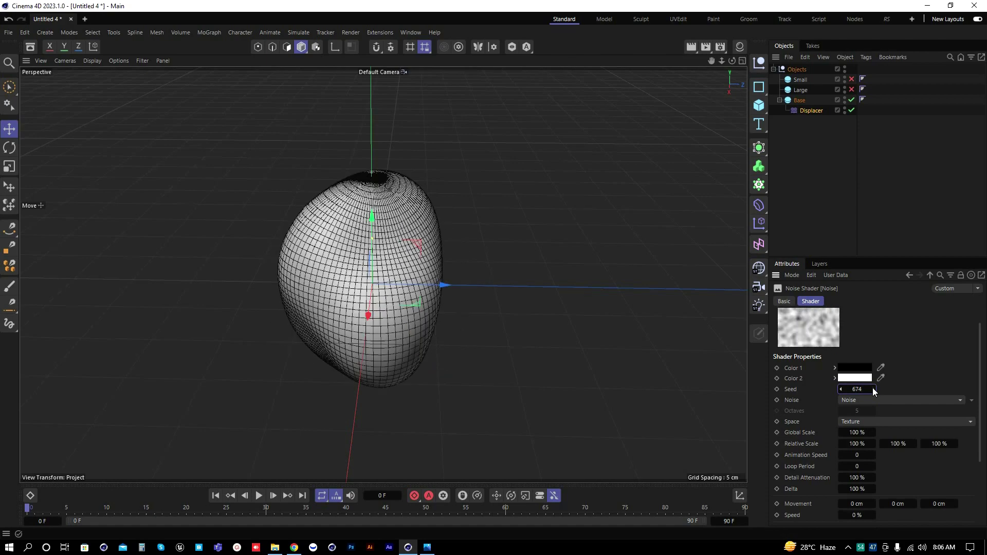
click(873, 389)
click(873, 390)
alt+drag(397, 311, 429, 316)
Step: Apply the Animation filter preset to the viewport display
click(142, 61)
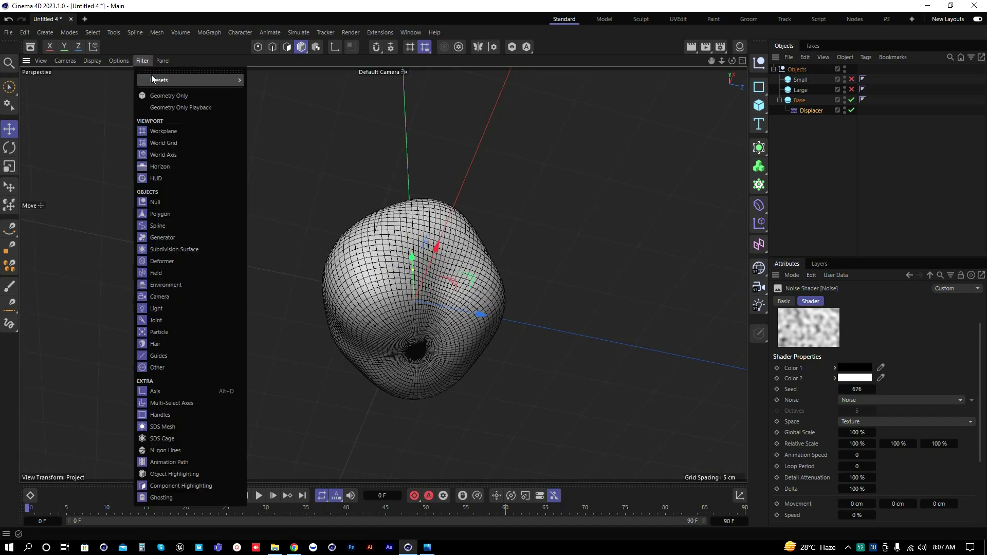
mouse_move(202, 82)
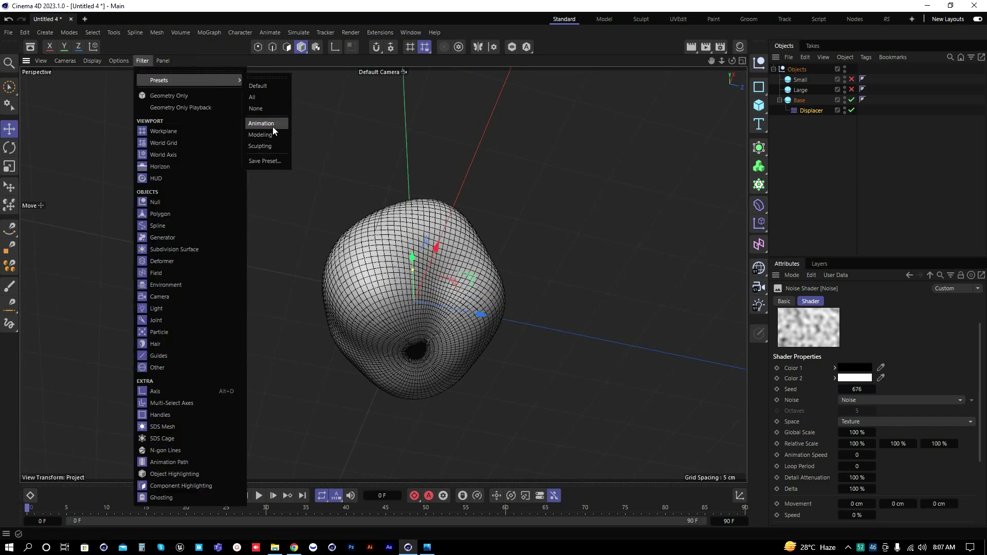
click(272, 127)
alt+drag(420, 297, 325, 266)
Step: Examine the remaining noise shader settings and the displaced Base sphere's surface up close from several angles
drag(981, 437, 981, 504)
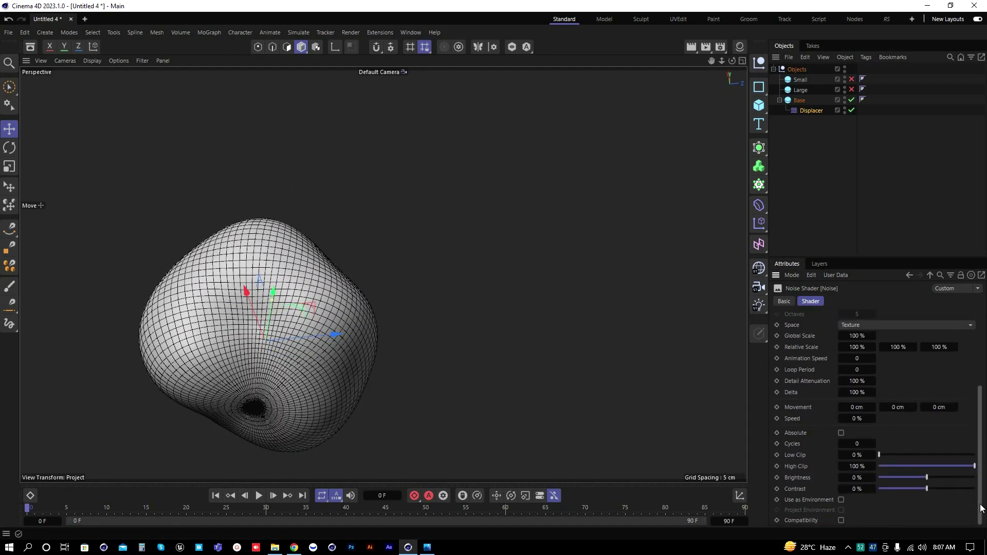
alt+drag(236, 399, 268, 361)
scroll(268, 361, up, 5)
alt+middle_drag(261, 364, 334, 317)
alt+drag(335, 317, 323, 299)
alt+middle_drag(323, 298, 347, 339)
scroll(347, 339, up, 3)
alt+drag(341, 331, 317, 318)
alt+middle_drag(332, 312, 366, 345)
scroll(366, 346, down, 2)
alt+drag(365, 345, 378, 358)
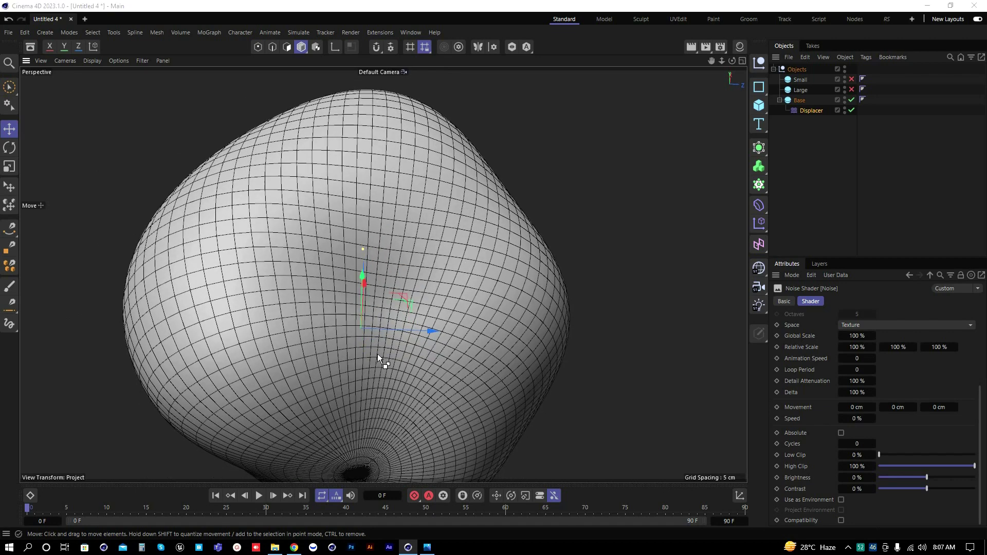
Step: Save the project as Proj_08_Layed Material in Redshift_TUT, replacing the existing file
key(ctrl+s)
click(204, 88)
key(Return)
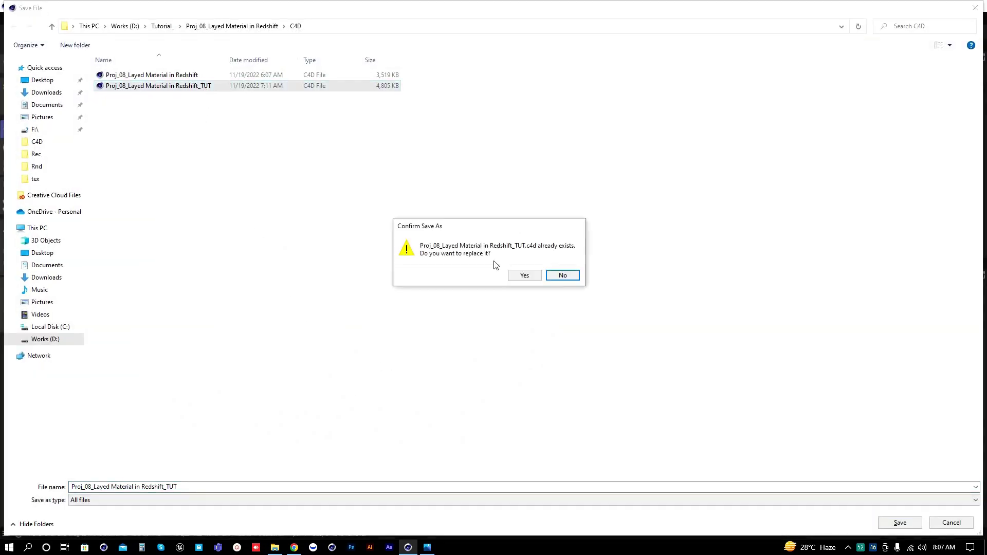
click(522, 276)
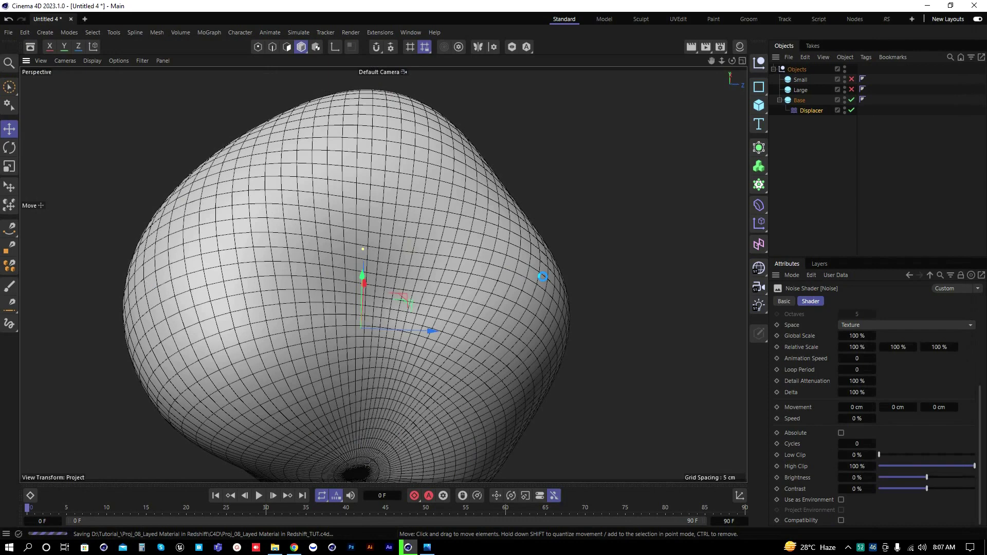
click(829, 176)
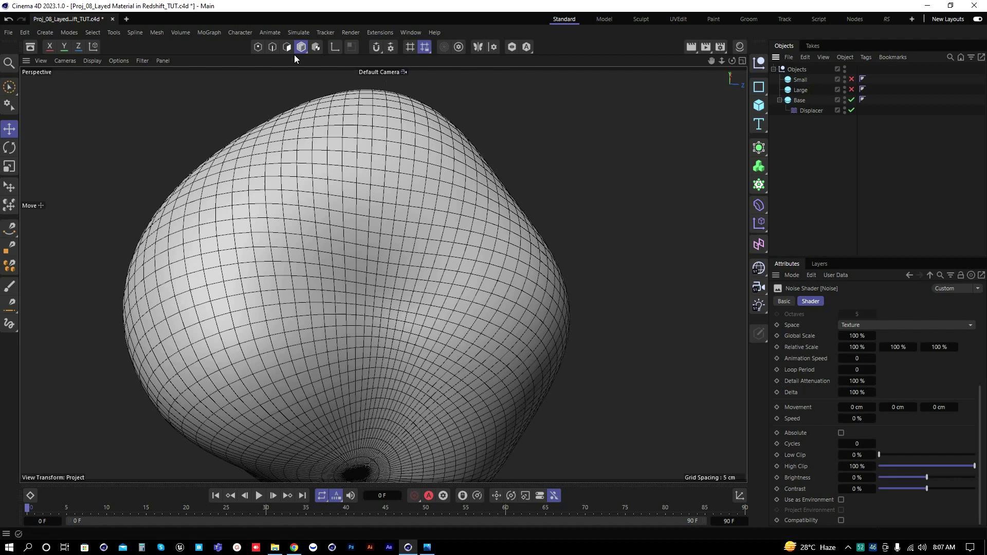
Step: Set the project's renderer to Redshift in the render settings
click(720, 47)
click(701, 67)
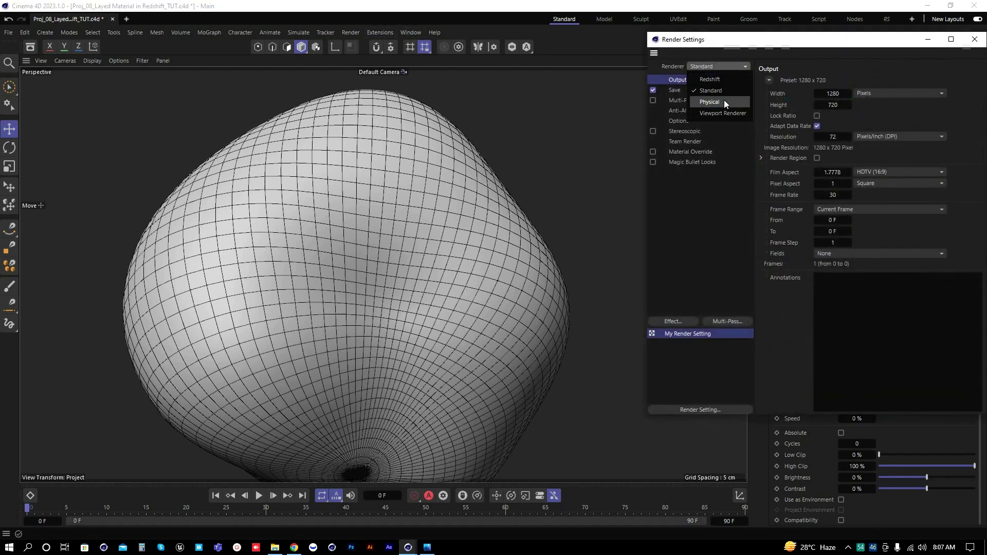
click(715, 80)
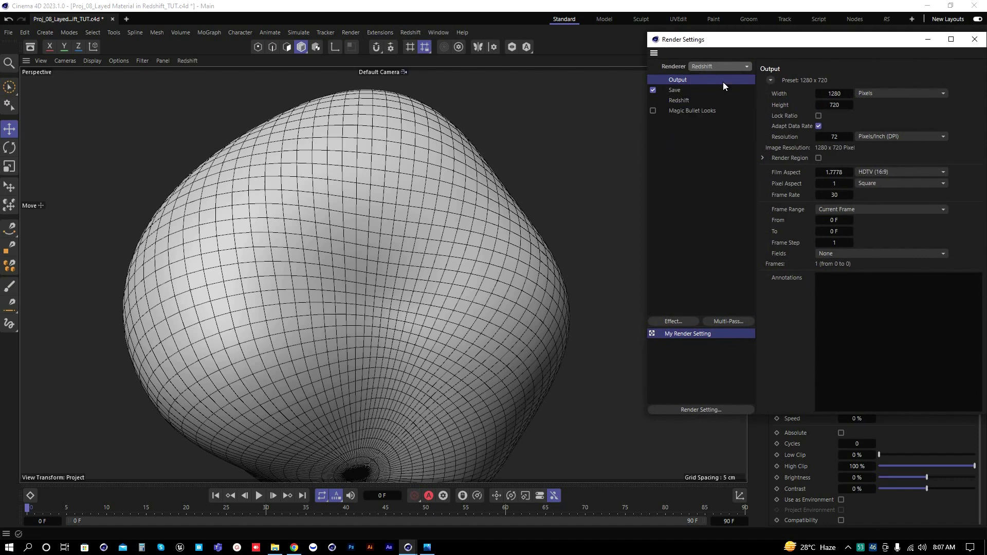
click(975, 39)
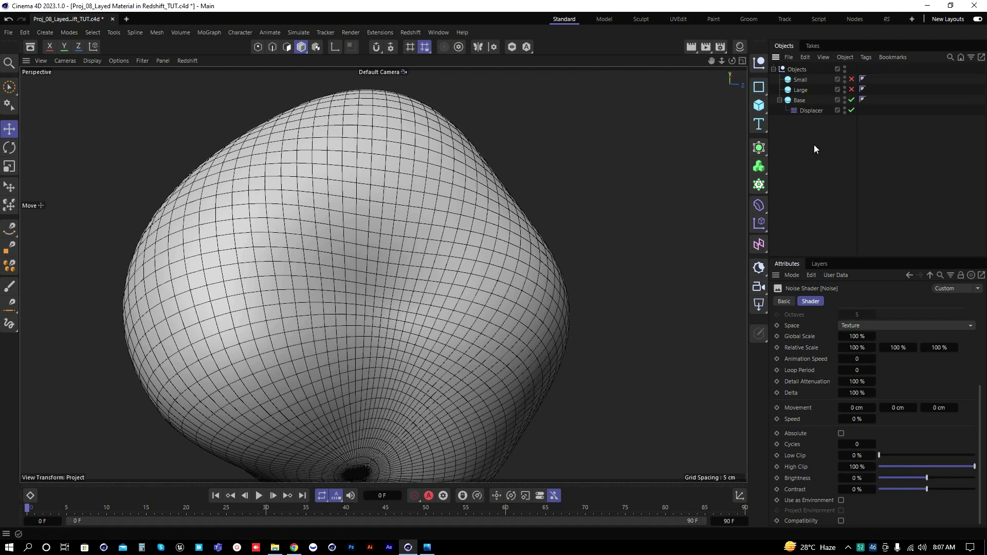
Step: Add a Redshift camera to the scene and return the viewport to the default camera
click(415, 32)
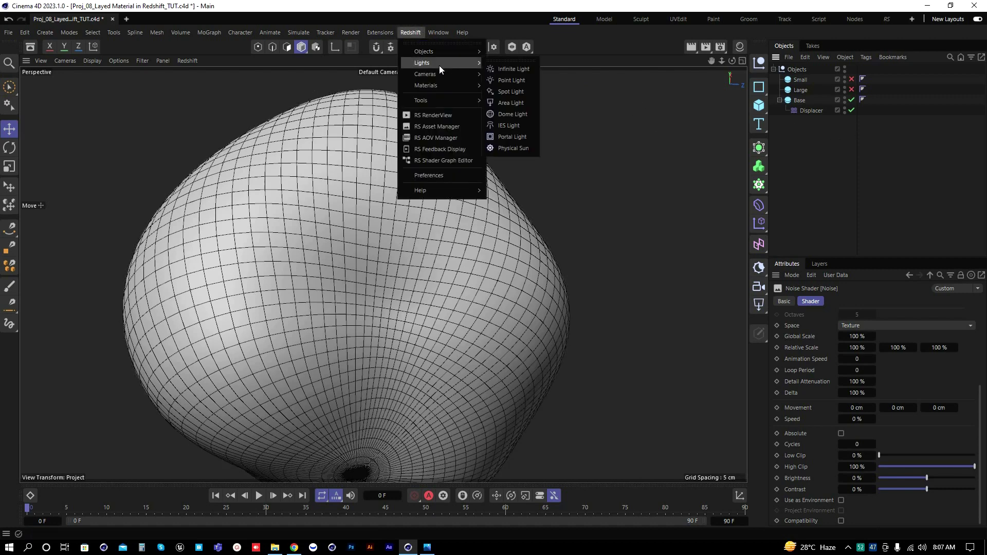
mouse_move(437, 72)
click(512, 80)
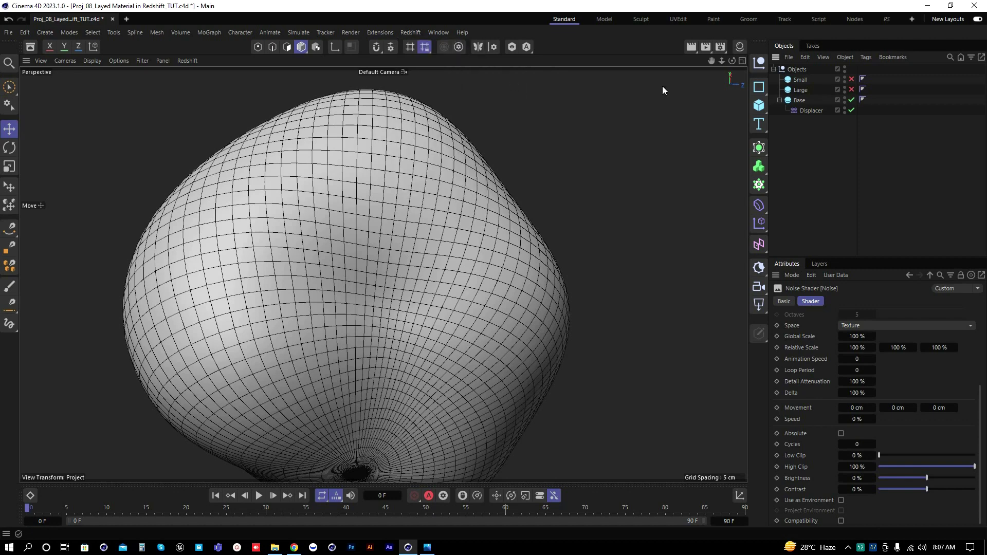
click(822, 159)
click(811, 70)
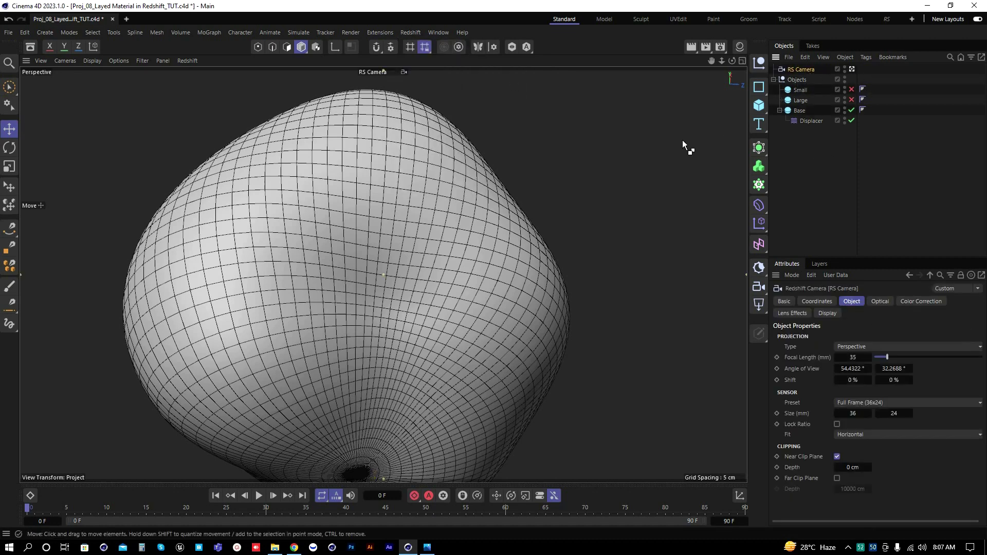
click(819, 170)
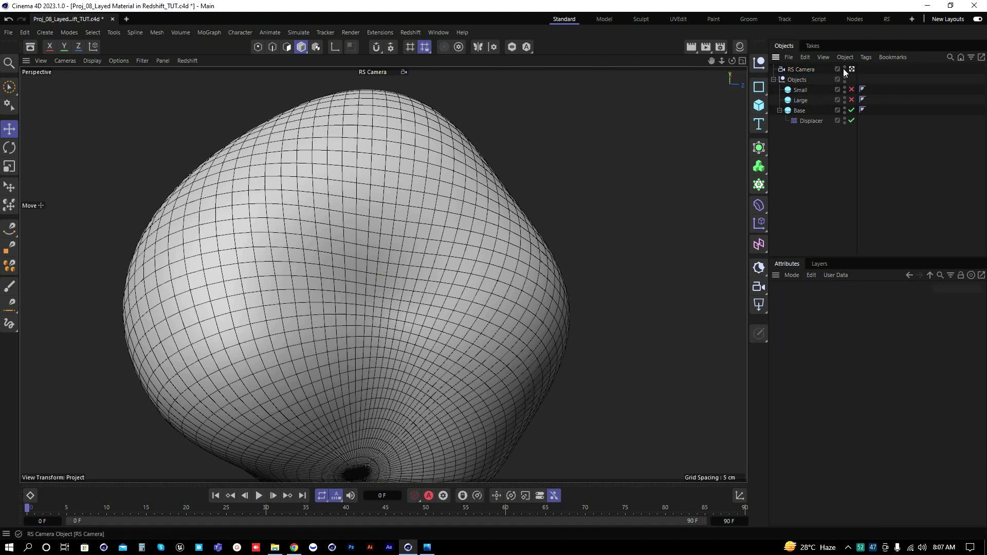
click(852, 69)
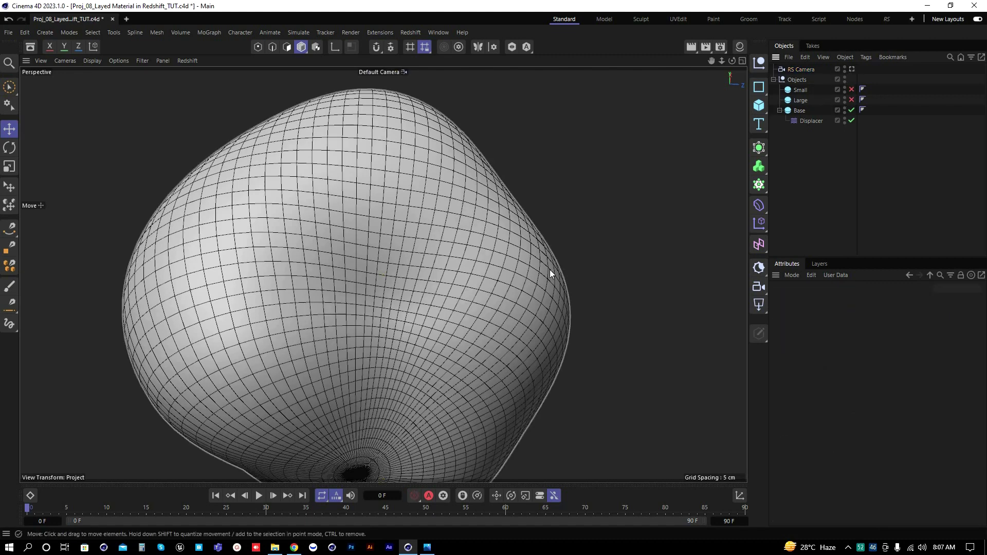
Step: Enable the Small sphere and add a MoGraph Cloner as its parent
click(806, 91)
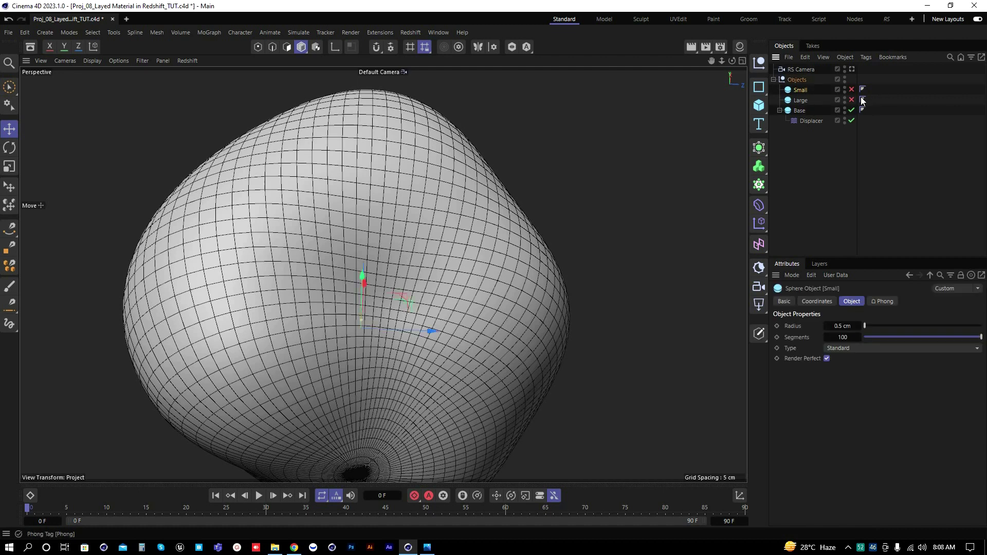
click(851, 90)
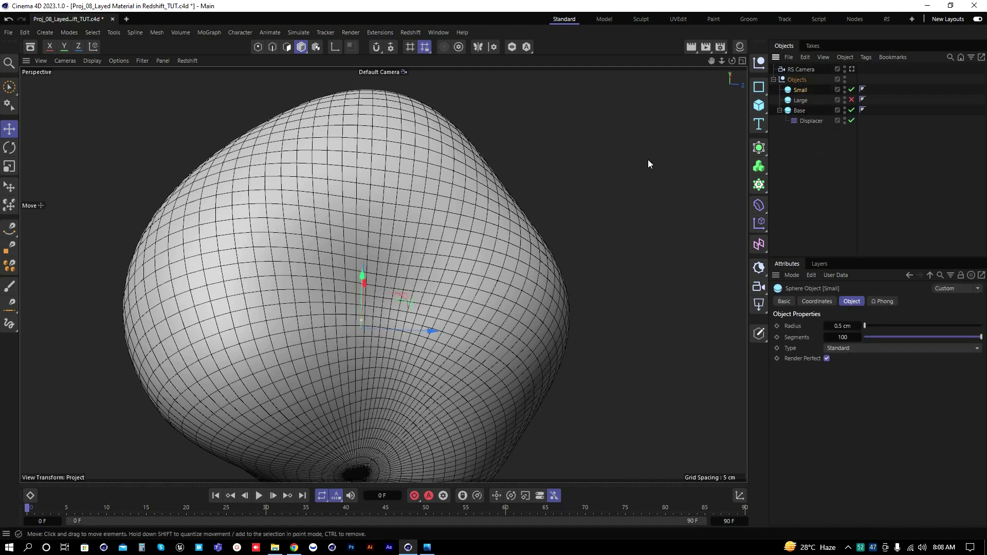
key(shift+c)
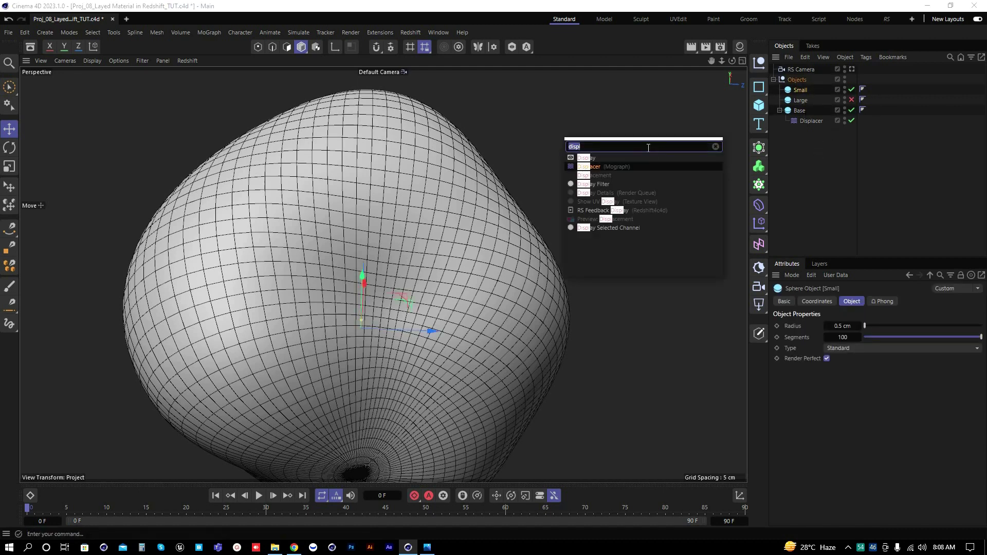
text(Clo)
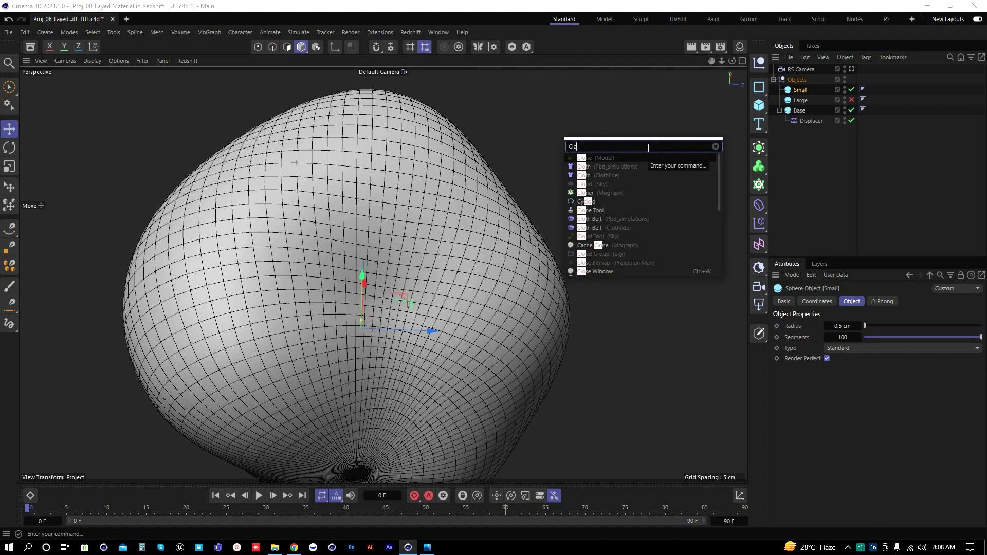
alt+double_click(590, 193)
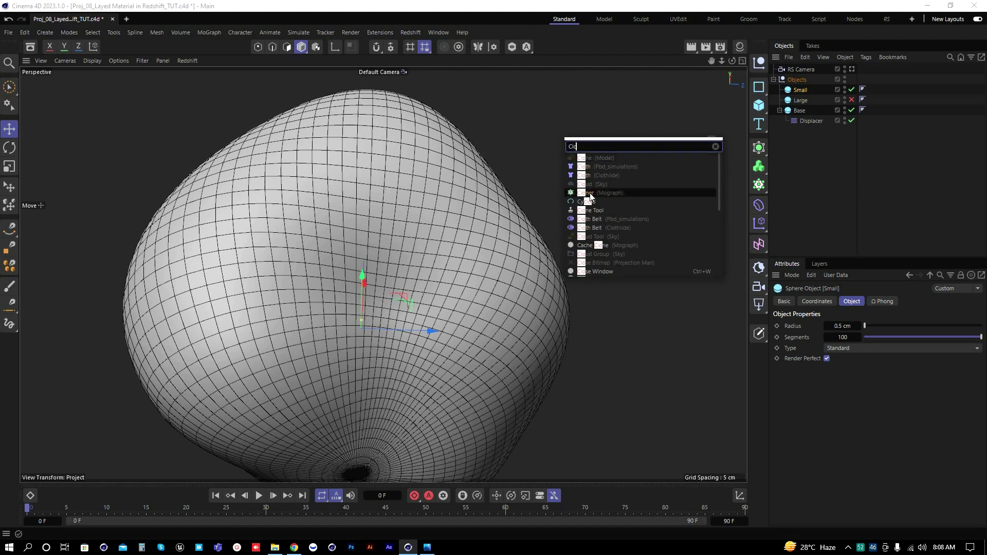
click(804, 163)
click(802, 90)
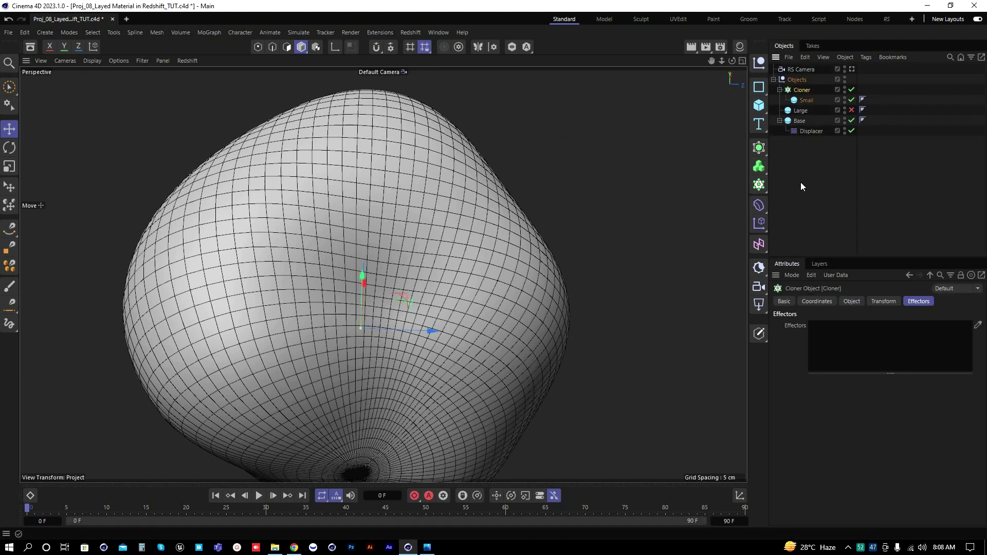
Step: Set the Cloner's mode to Object with Base as the target object and check the clones' distribution on its surface
click(801, 182)
click(803, 91)
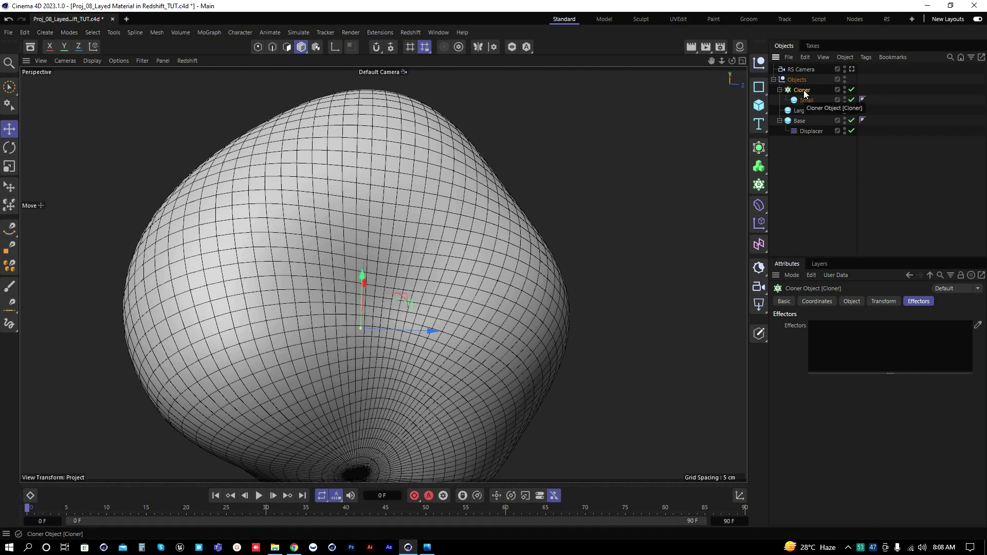
click(852, 301)
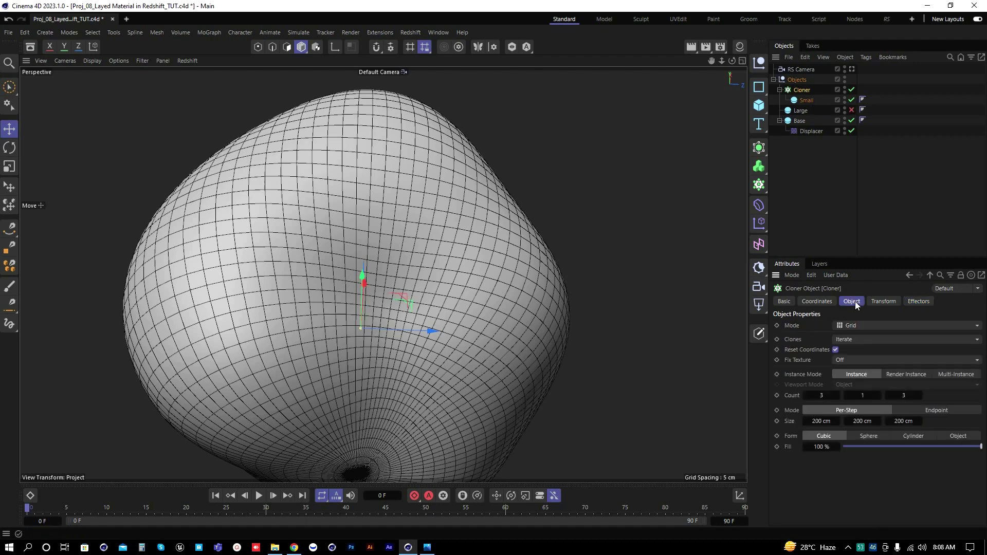
click(843, 326)
click(861, 339)
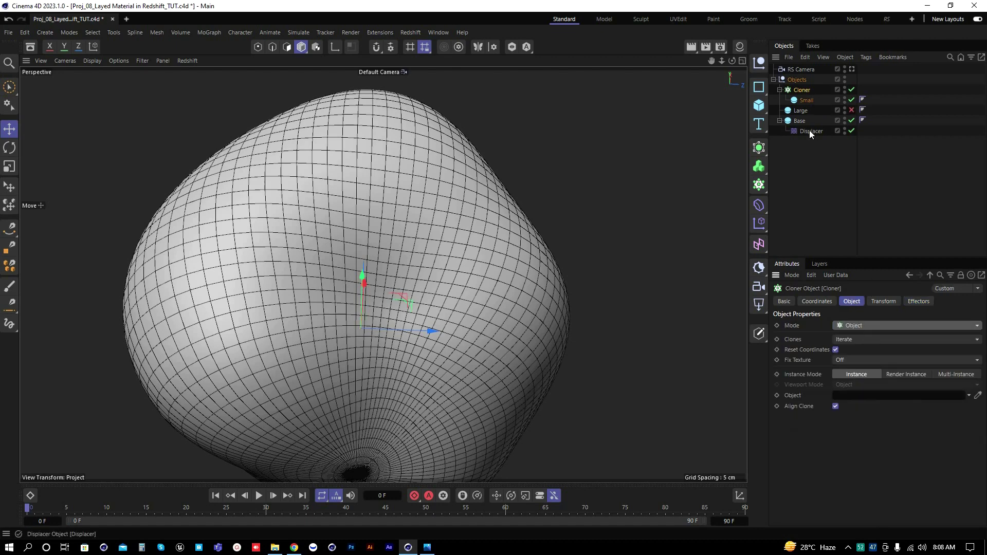
drag(800, 122, 886, 398)
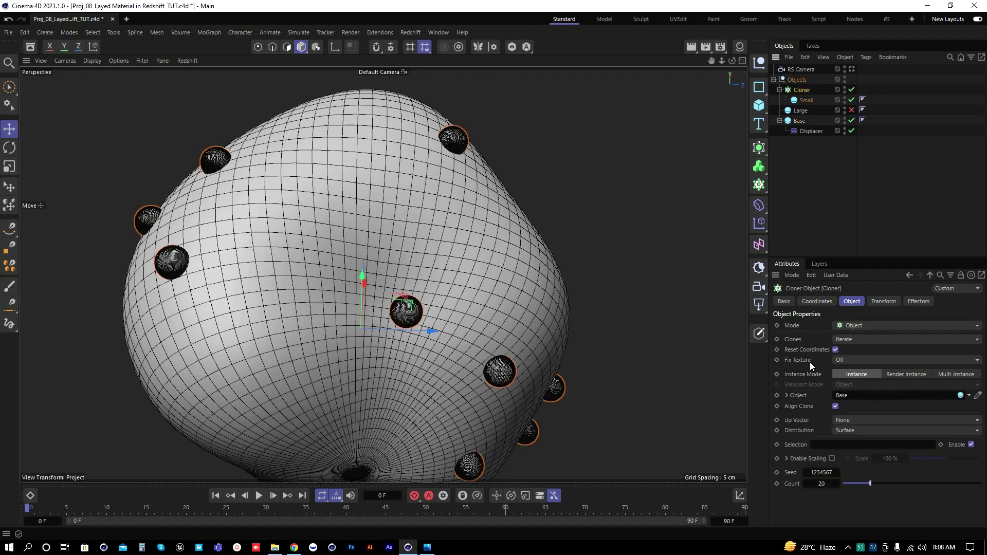
alt+right_drag(480, 234, 376, 227)
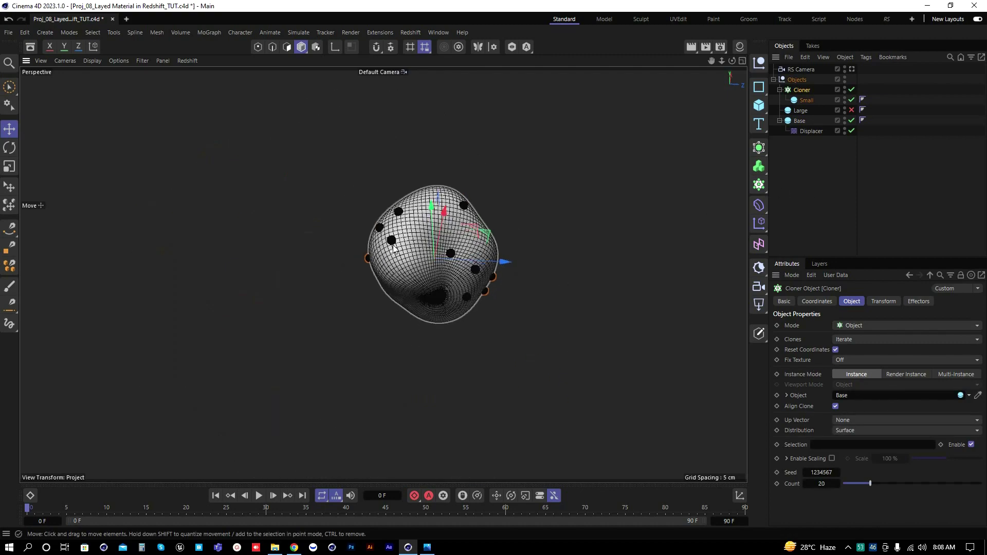
alt+drag(406, 205, 414, 242)
alt+right_drag(413, 241, 503, 212)
alt+middle_drag(678, 177, 578, 219)
click(817, 138)
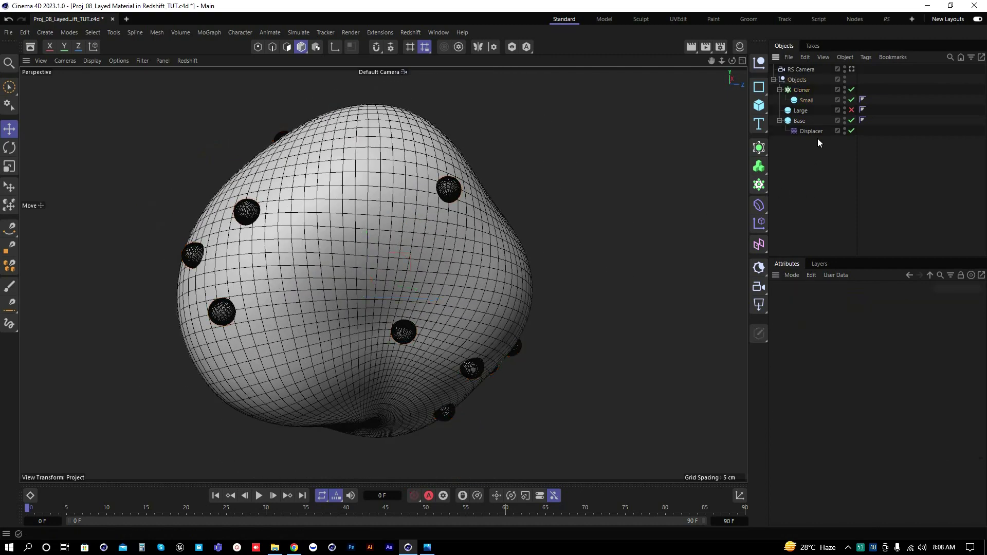
Step: Set the Small sphere's segments to 24
click(805, 101)
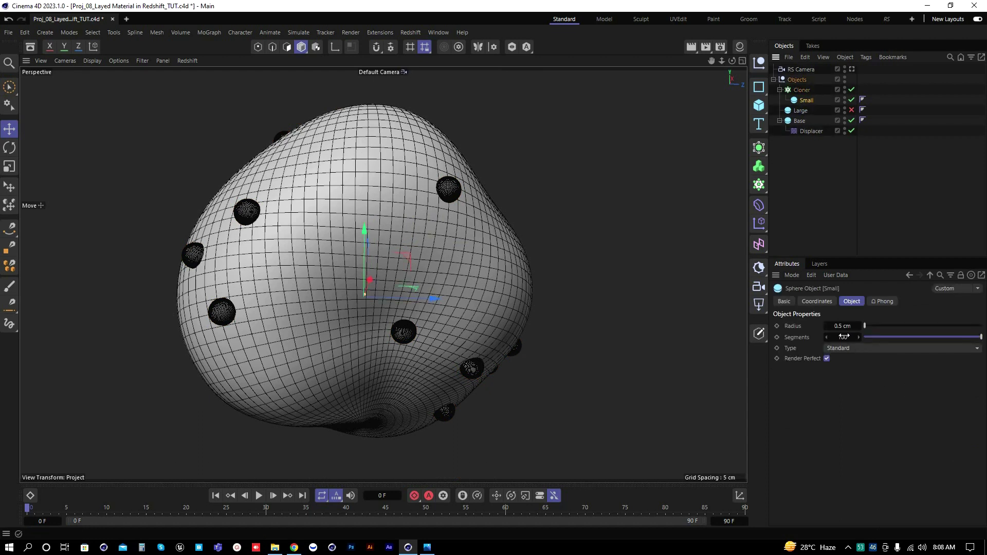
double_click(844, 337)
text(24)
key(Return)
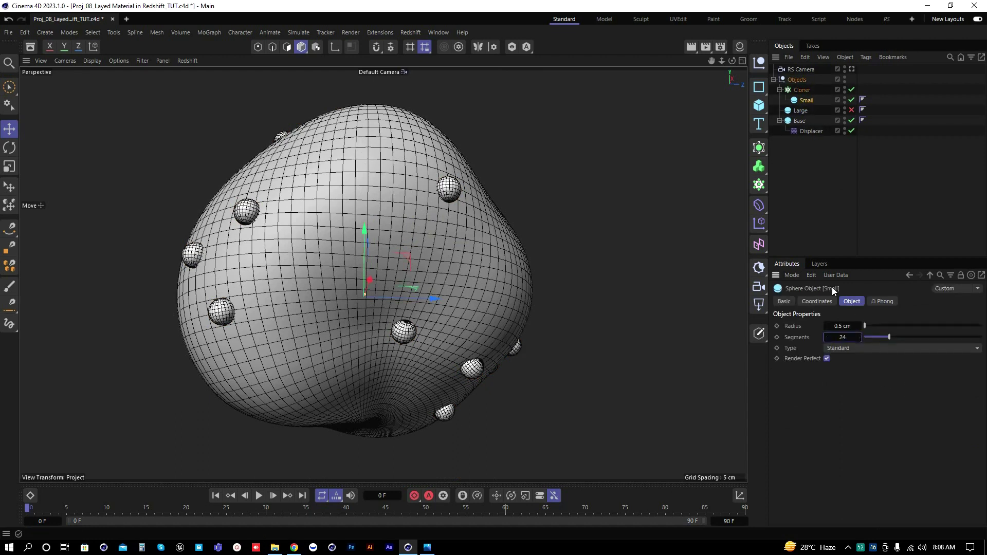
Step: Set the Large sphere's segments to 24
click(801, 110)
double_click(842, 336)
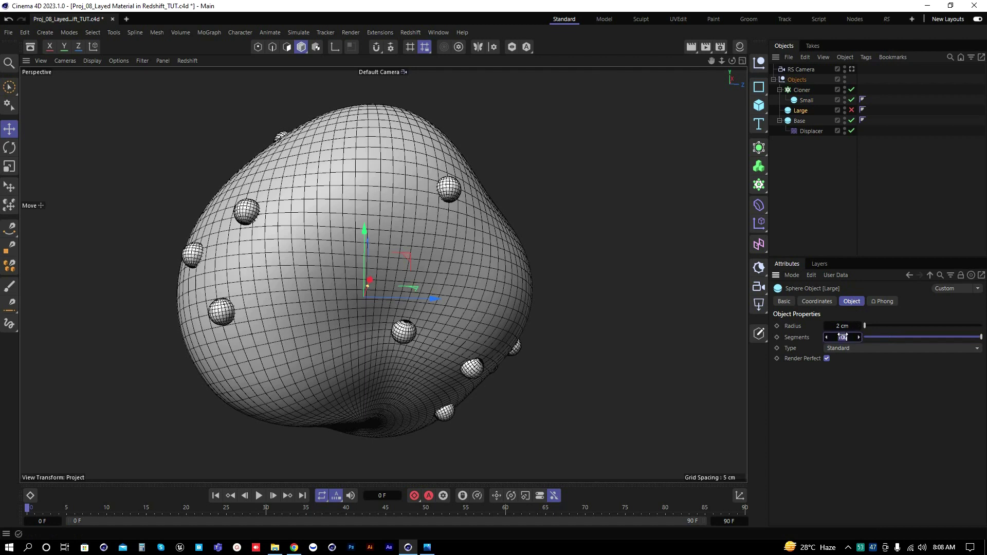
text(24)
key(Return)
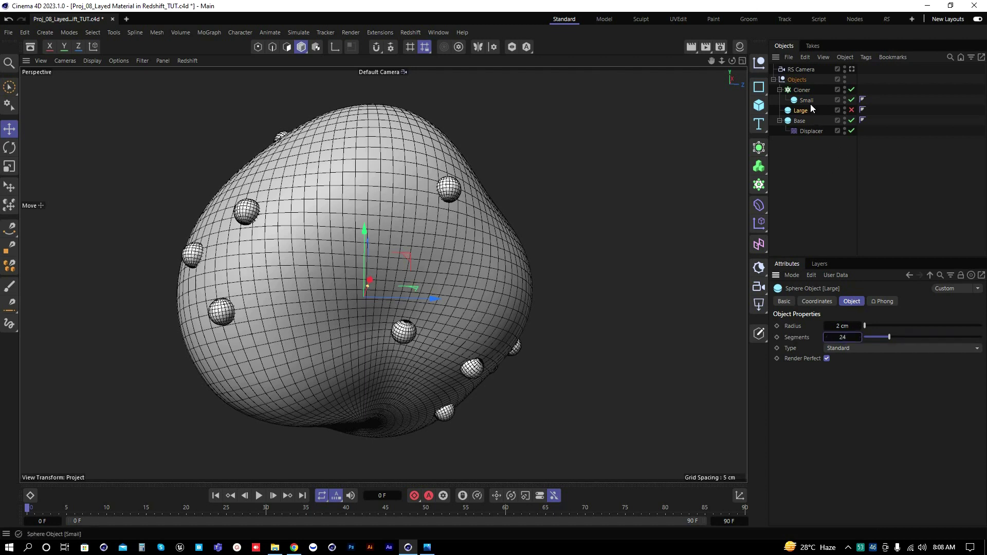
Step: Set the clone count of the Small sphere's Cloner to 3000
click(802, 90)
double_click(822, 484)
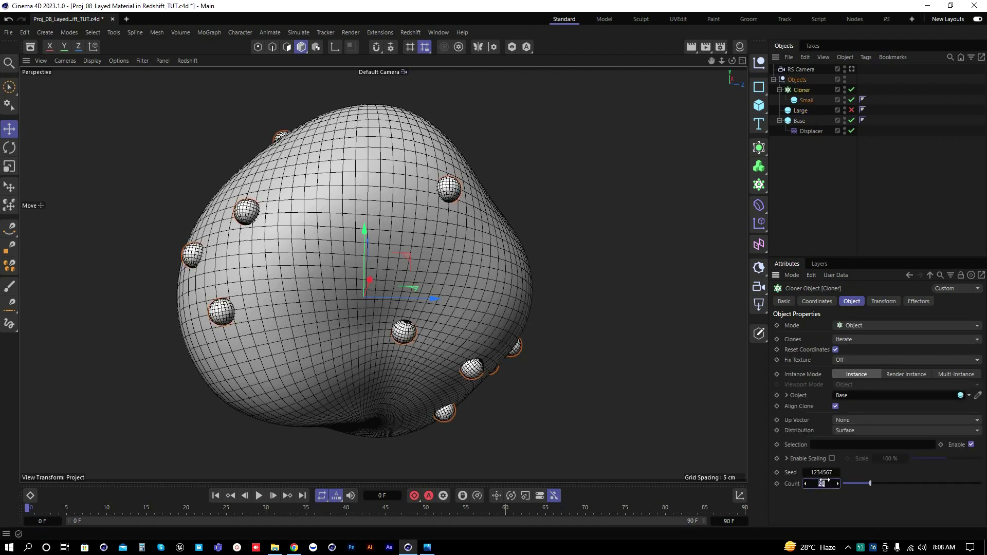
text(300)
key(Return)
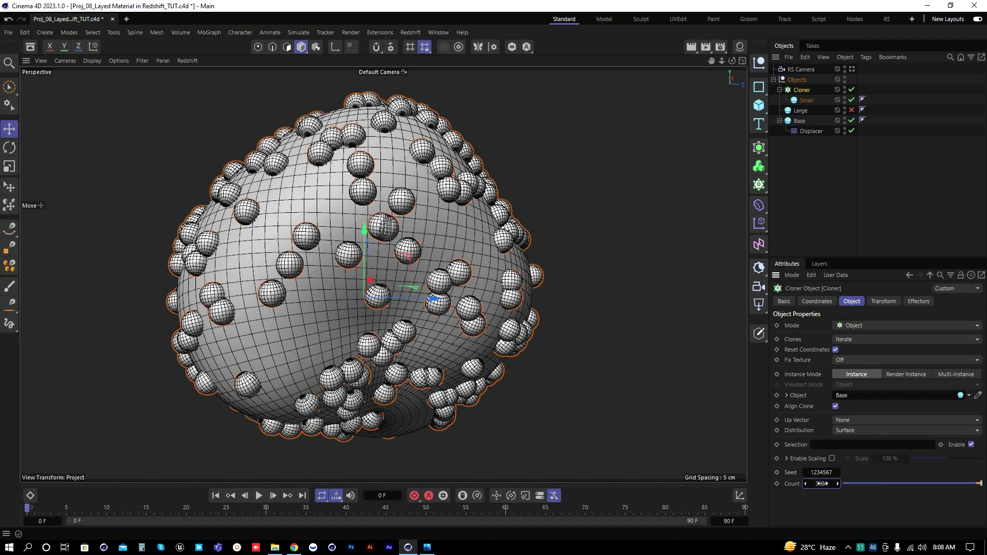
click(808, 174)
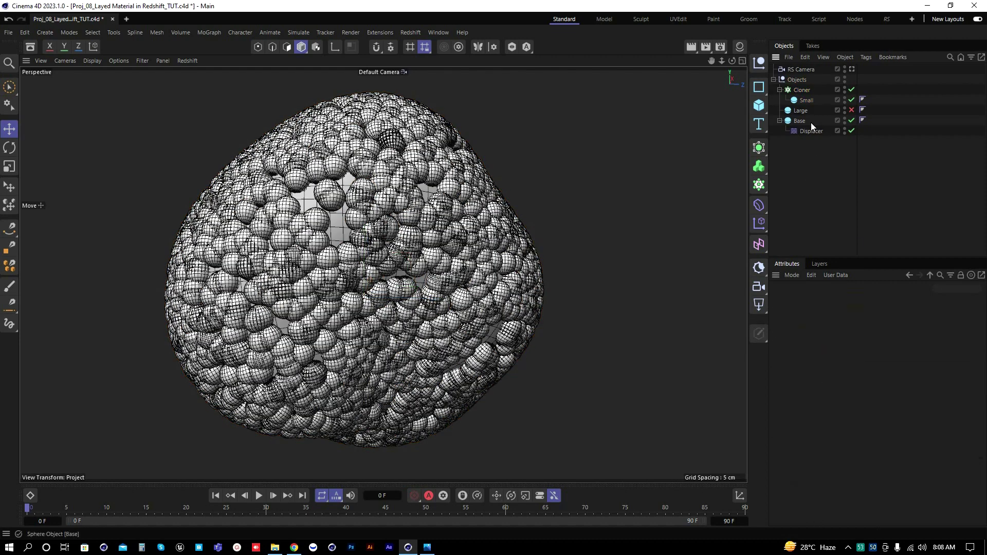
Step: Add a MoGraph Cloner as the Large sphere's parent and set it to Object mode with Base as the target object
click(803, 112)
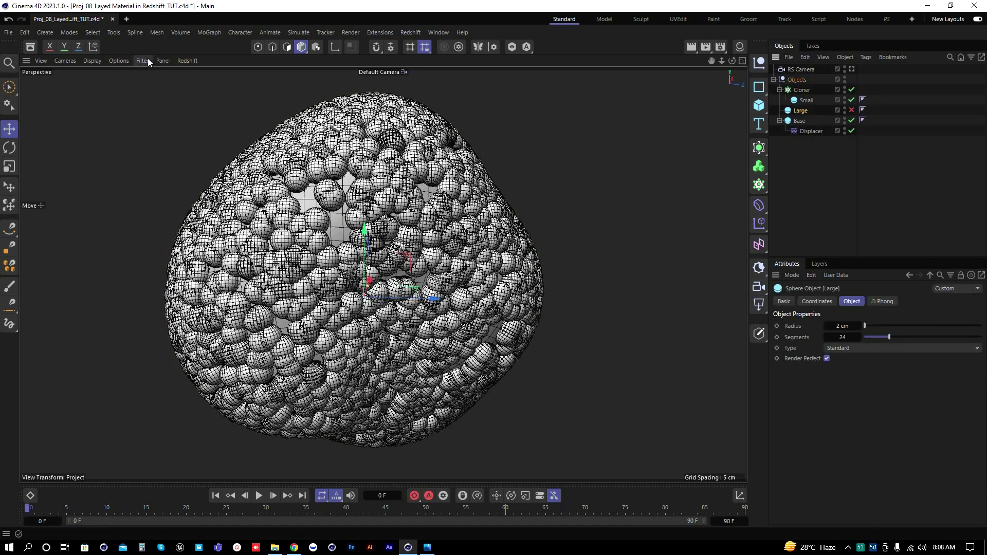
click(214, 32)
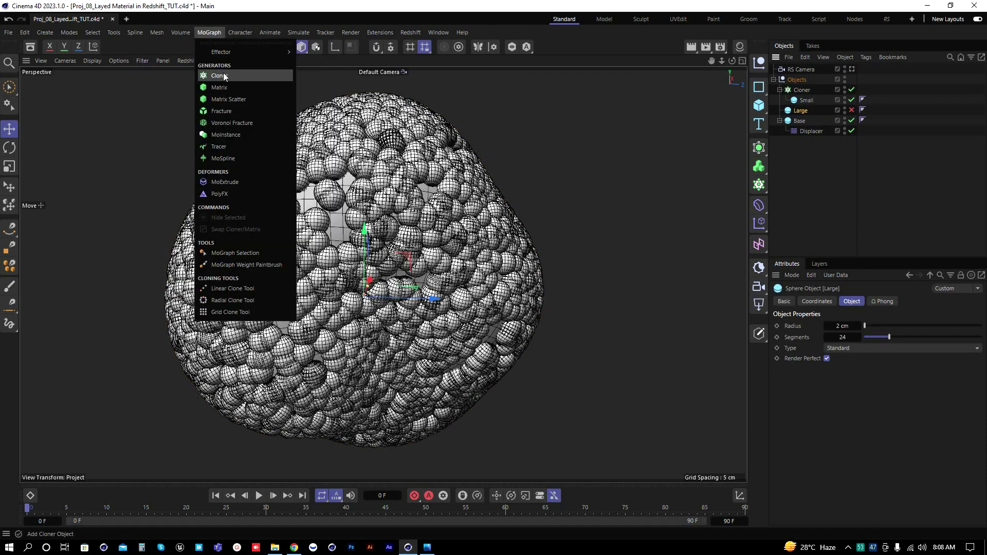
alt+click(243, 78)
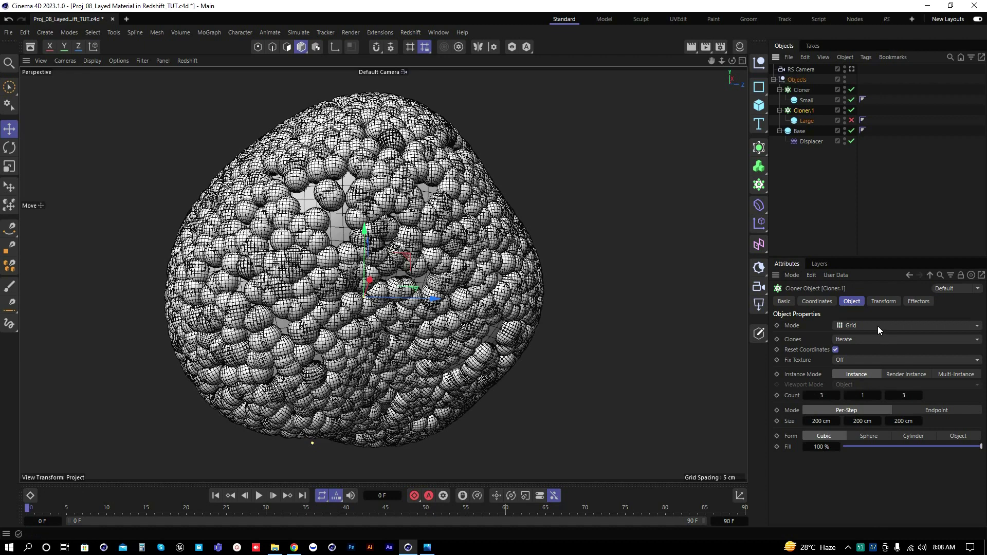
click(878, 326)
click(866, 339)
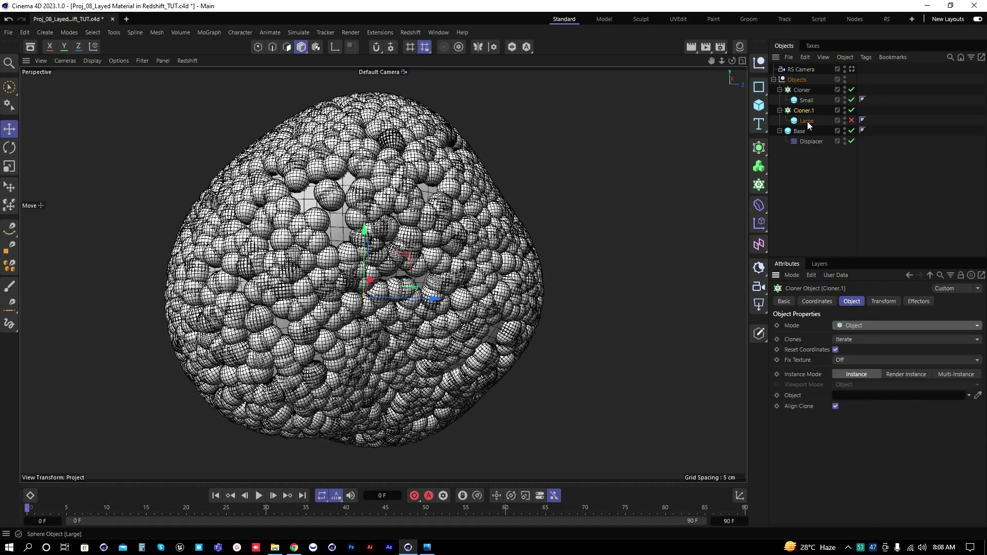
drag(800, 132, 868, 395)
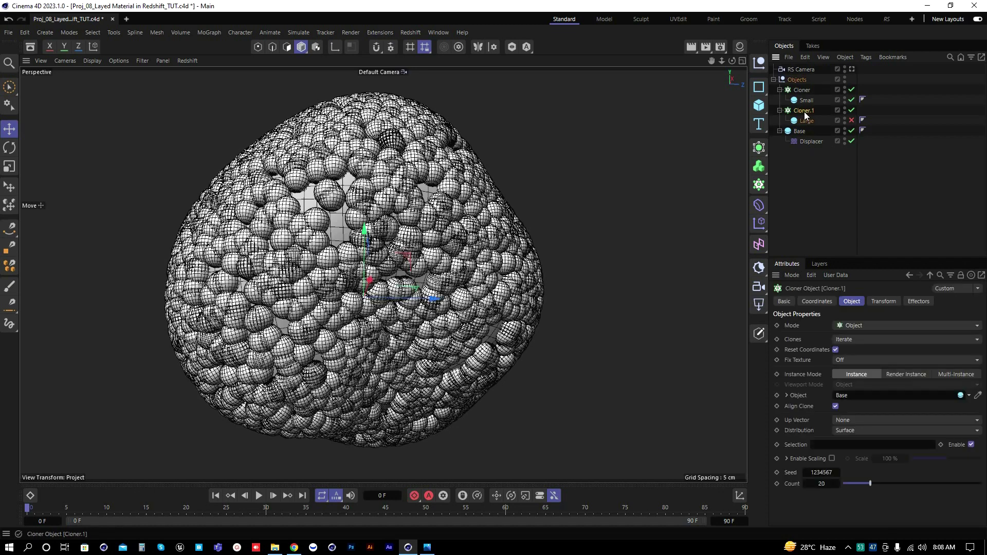
Step: Enable the Large sphere inside its Cloner, keeping Base within the Objects null
mouse_move(800, 131)
mouse_down()
mouse_move(869, 378)
mouse_move(853, 450)
mouse_move(811, 146)
mouse_up()
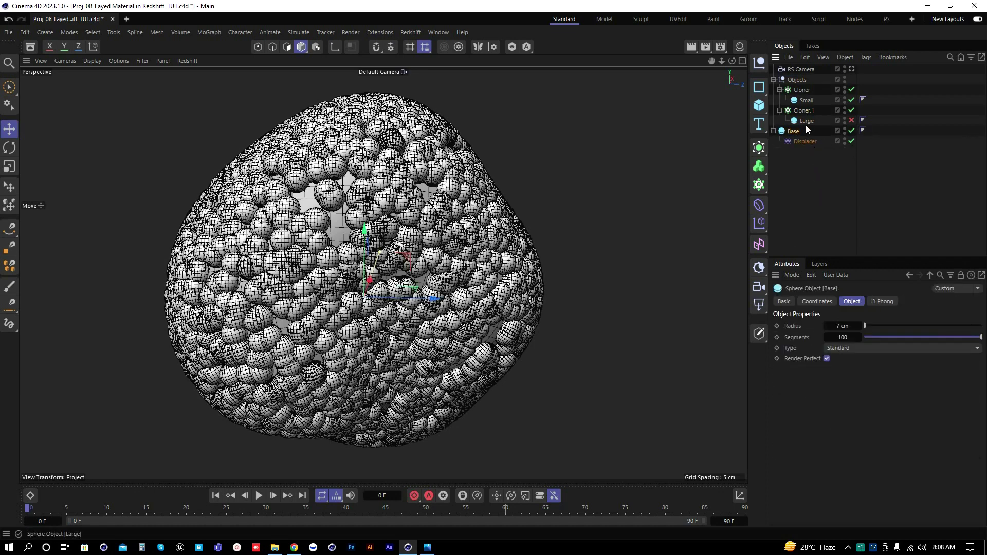
click(804, 111)
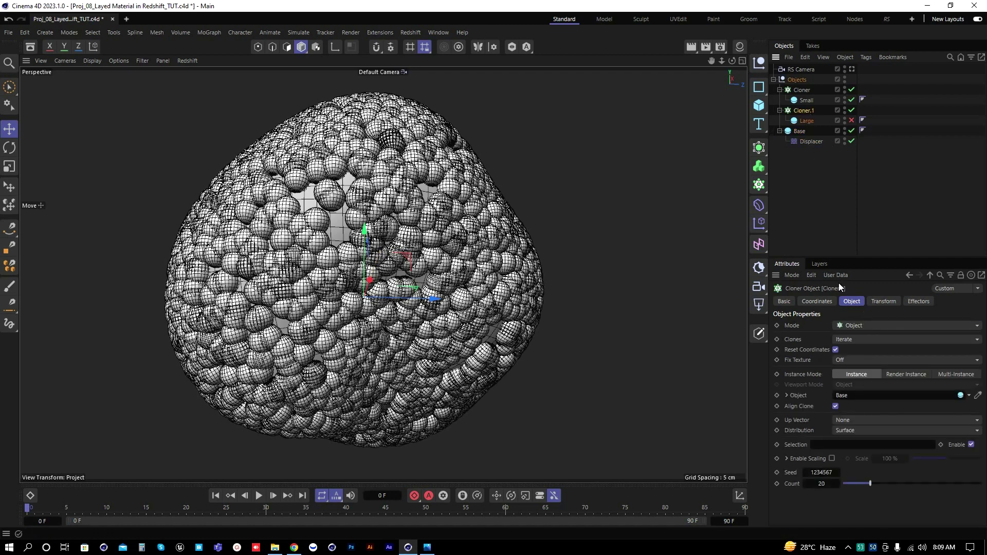
click(806, 192)
click(851, 120)
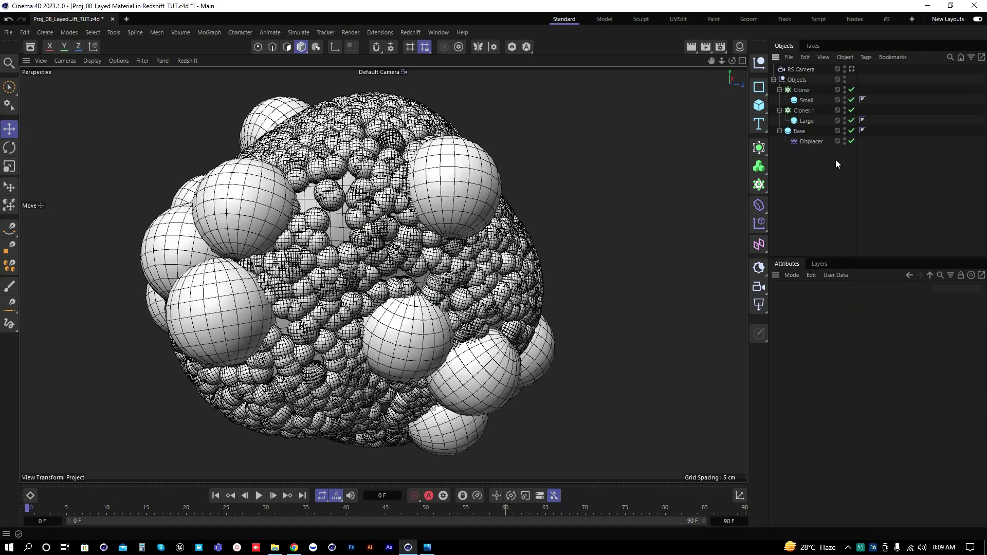
Step: Set the clone count of the Large sphere's Cloner to 25 and save the project
click(802, 110)
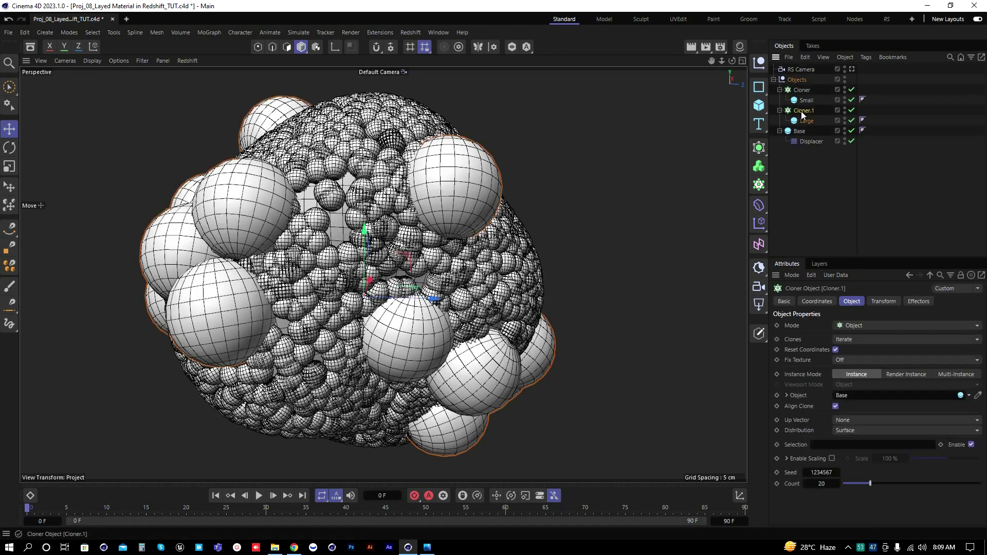
click(822, 483)
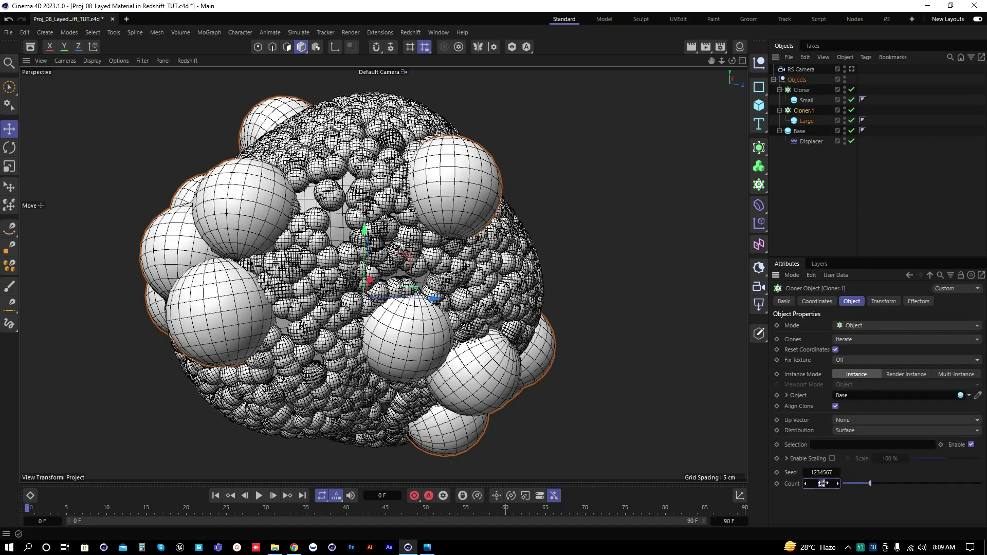
text(25)
key(Return)
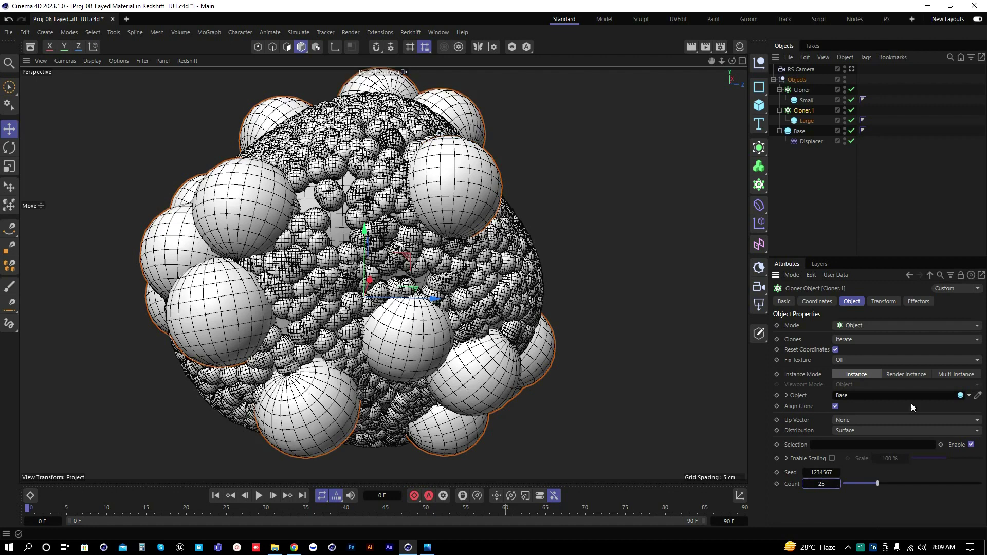
click(776, 175)
key(ctrl+s)
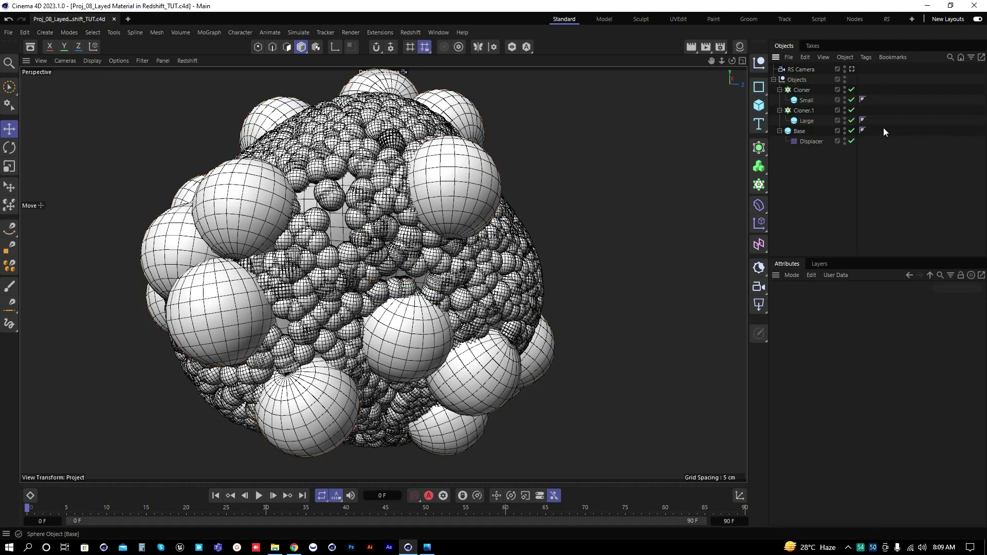
Step: Collapse the hierarchies of both Cloners and the Base sphere in the object list
click(780, 90)
click(780, 100)
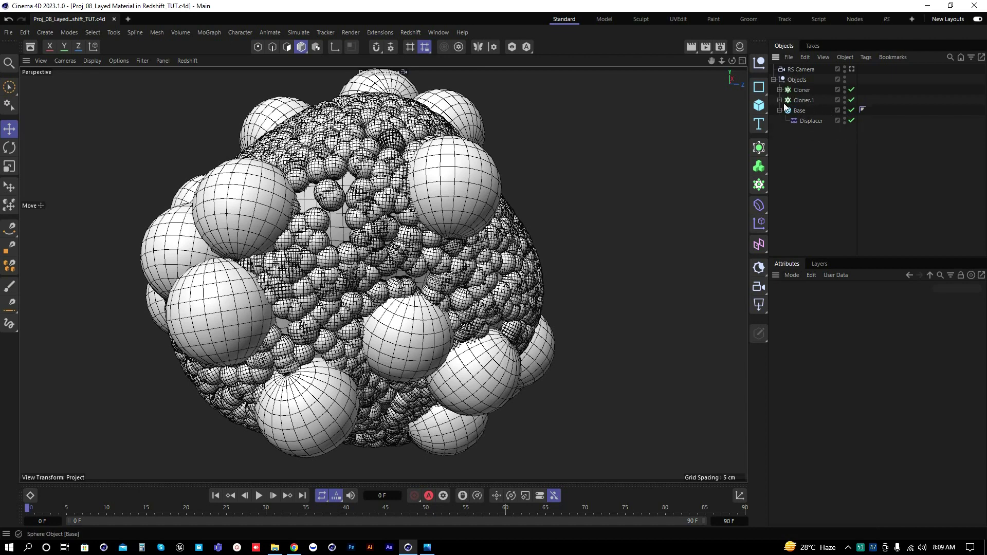
click(802, 92)
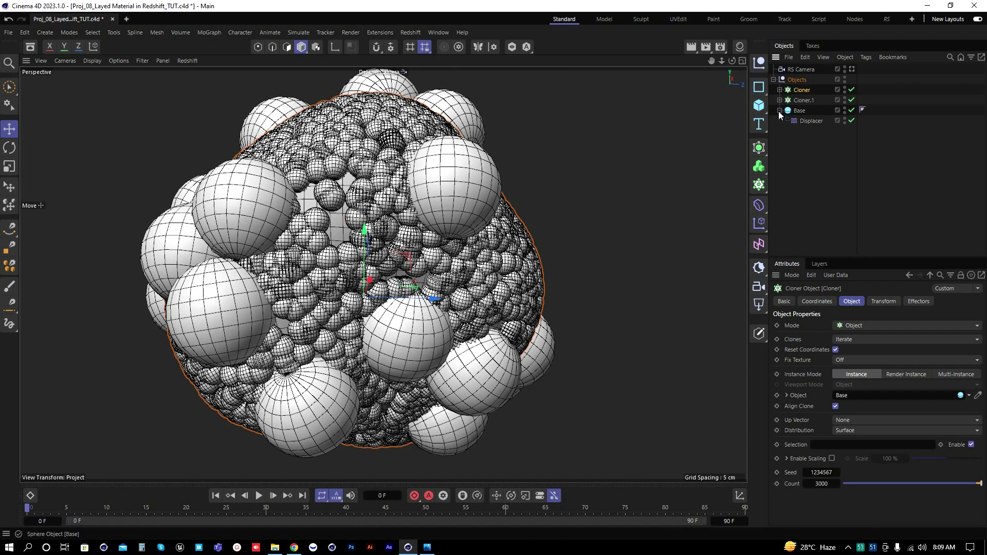
click(780, 111)
ctrl+click(800, 100)
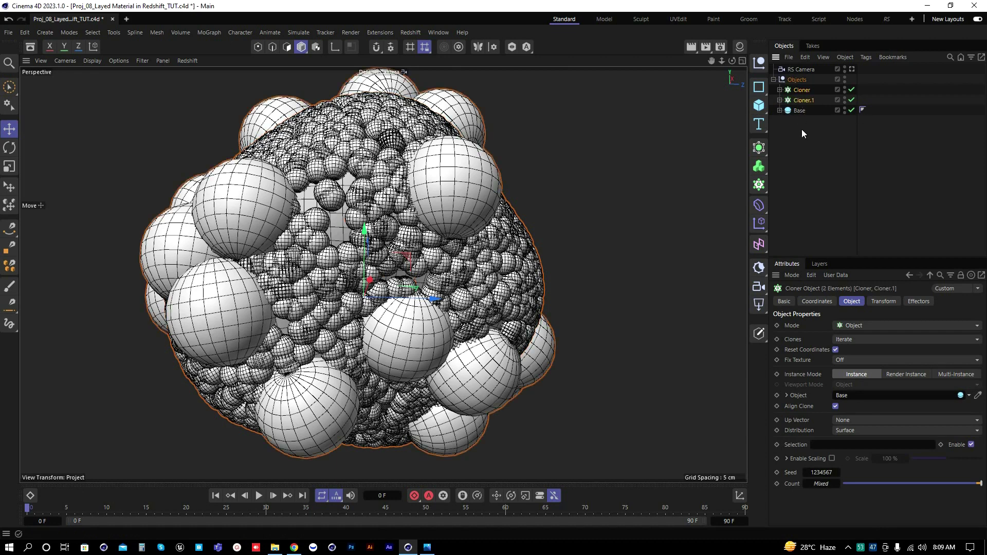
Step: Add a MoGraph Shader effector to the Small sphere's Cloner and place it in the Objects null above that Cloner
click(801, 90)
click(209, 33)
mouse_move(231, 56)
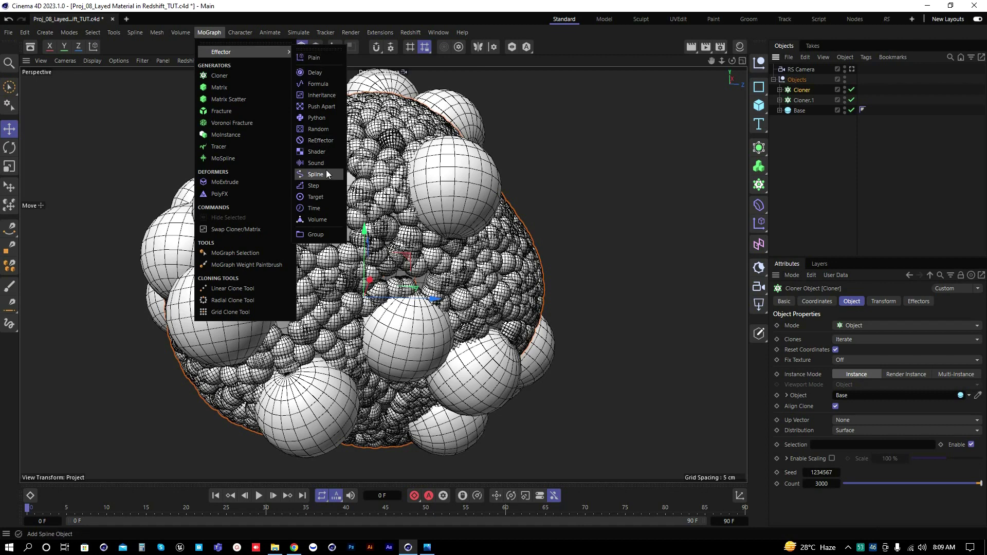
click(323, 153)
drag(797, 69, 798, 90)
Step: Assign the Shader effector to the Large sphere's Cloner as well
click(802, 100)
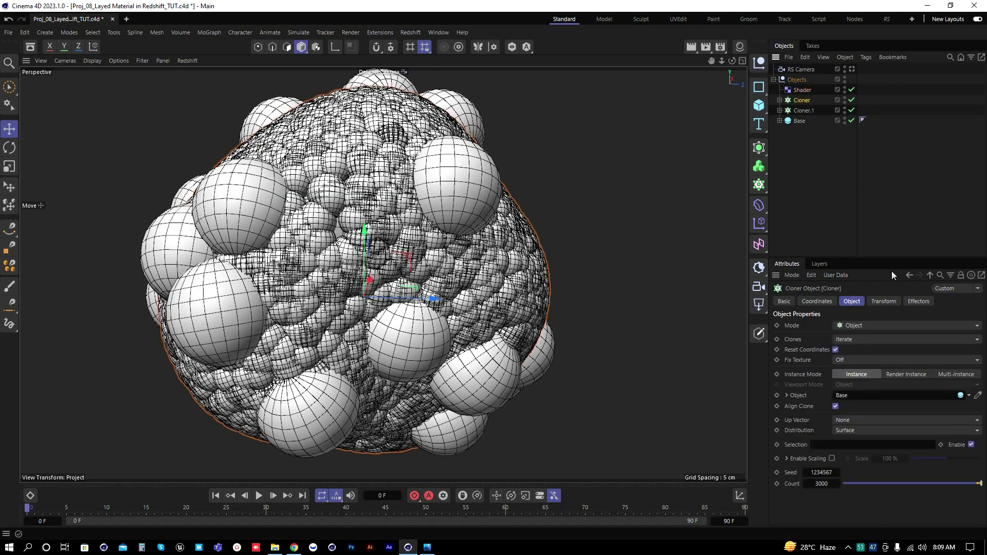
click(918, 302)
click(801, 111)
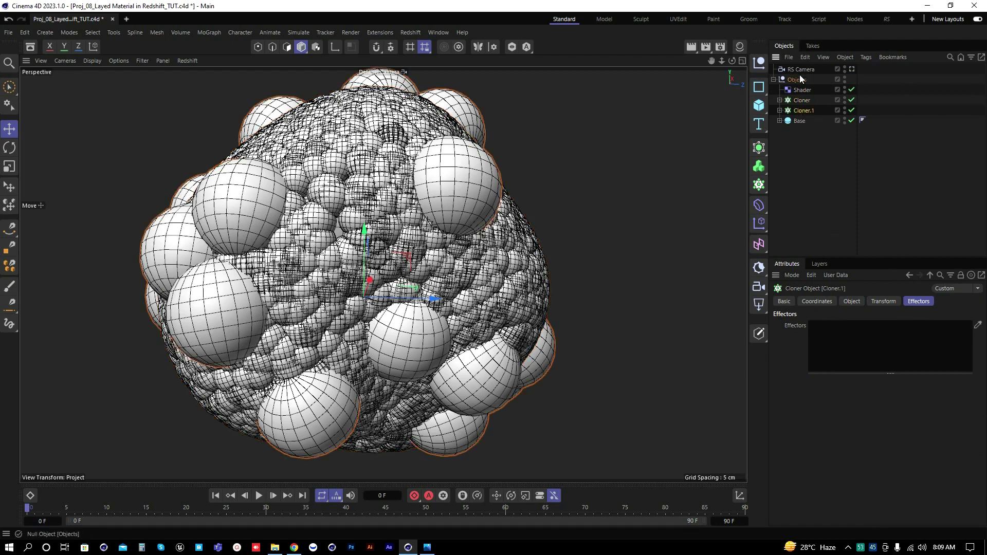
drag(881, 328, 879, 326)
click(812, 138)
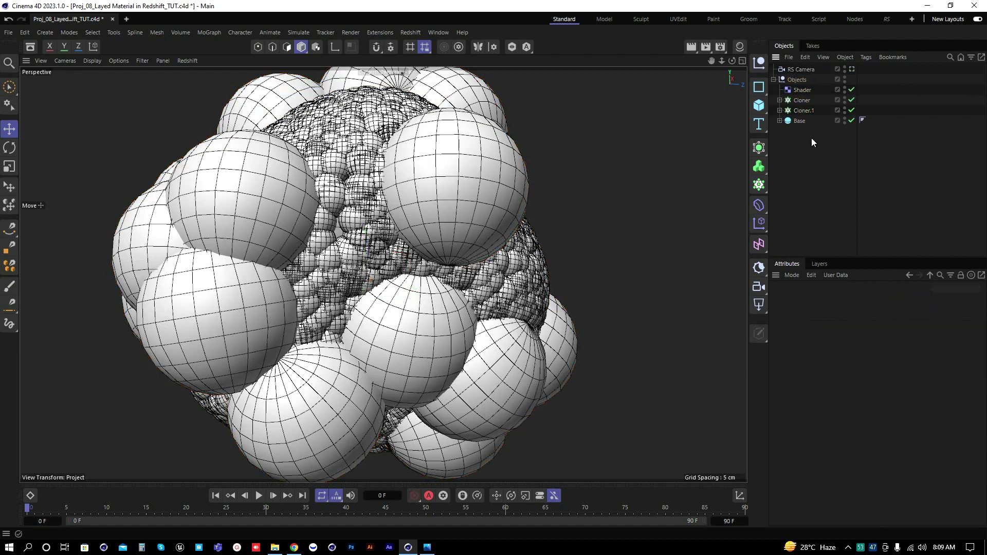
Step: Set the Shader effector's uniform scale to 1
click(803, 90)
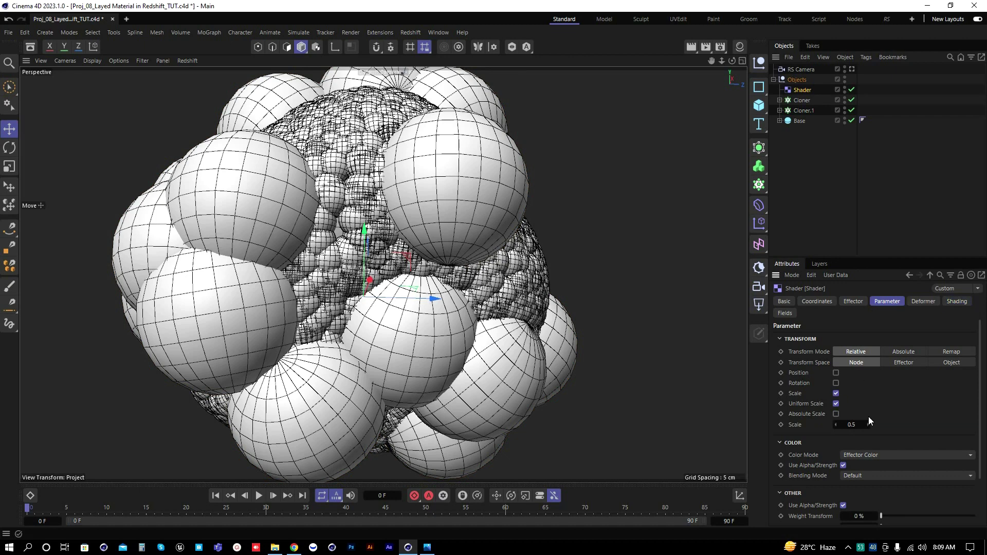
click(856, 425)
key(Return)
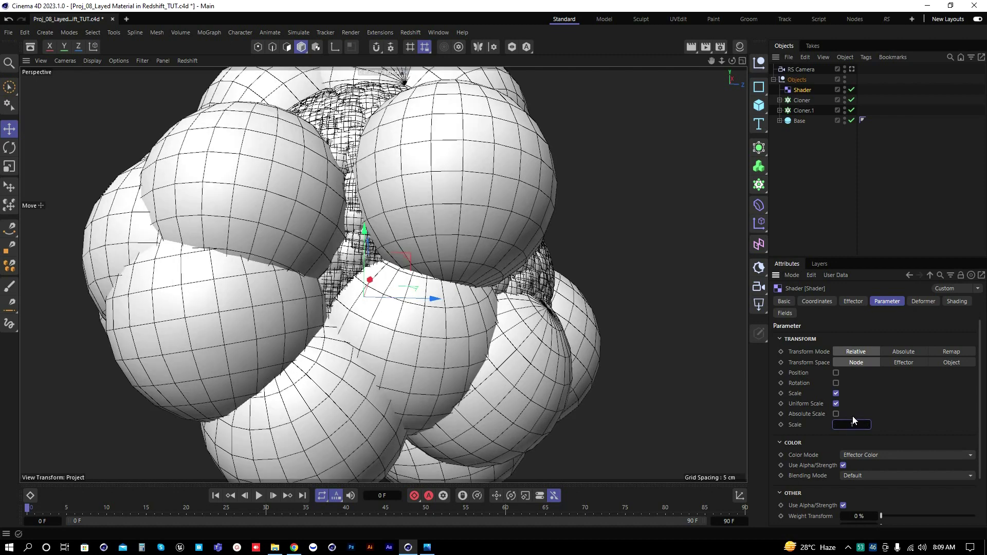
Step: Load a Noise shader into the Shader effector's custom shader channel
click(949, 301)
click(813, 348)
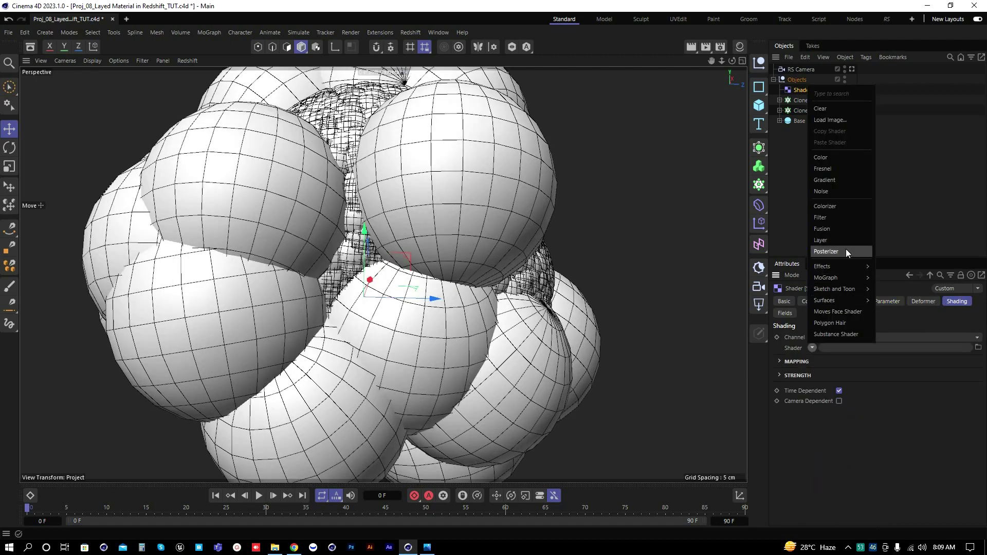
click(825, 191)
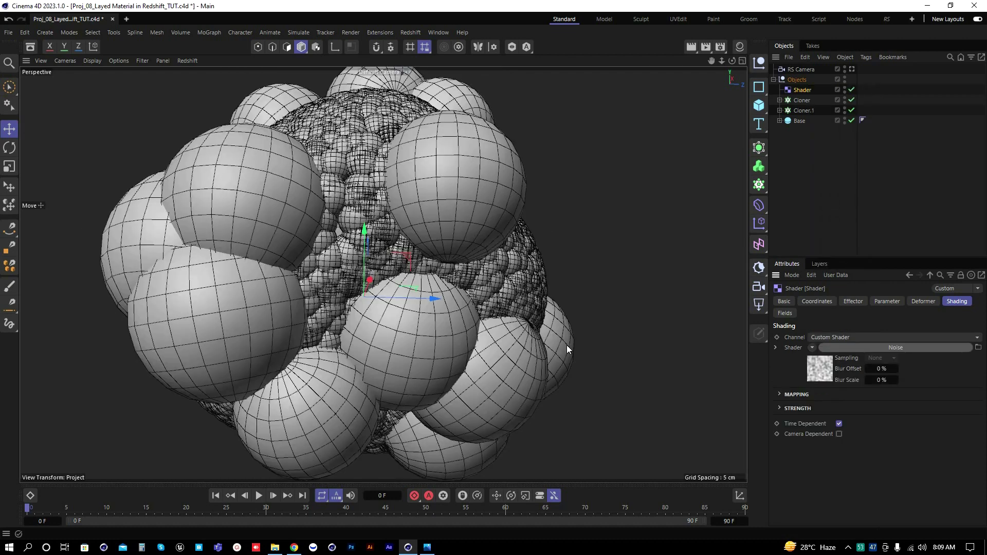
Step: Raise the contrast of the Shader effector's Noise to 90 % to vary the clone sizes more strongly
scroll(391, 237, down, 5)
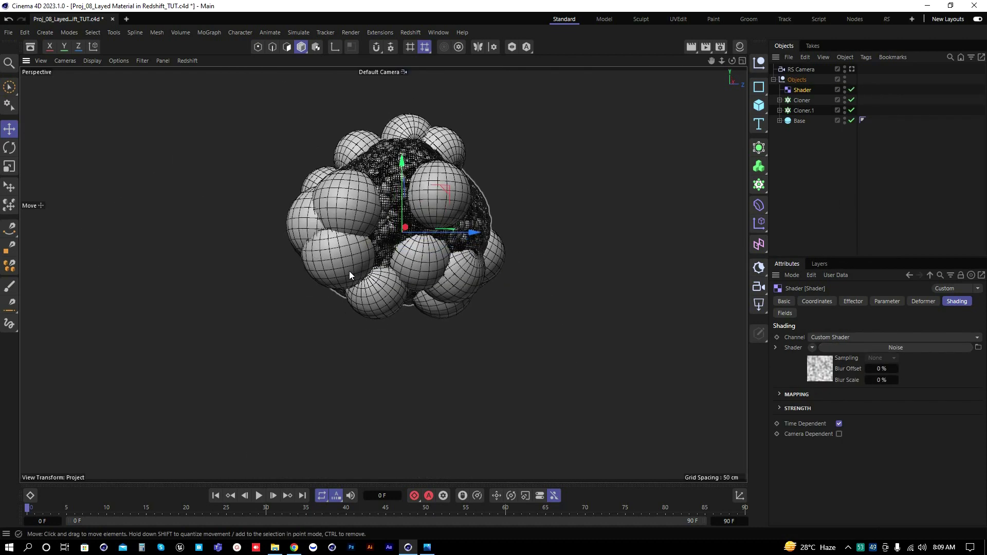
click(826, 374)
scroll(899, 496, down, 5)
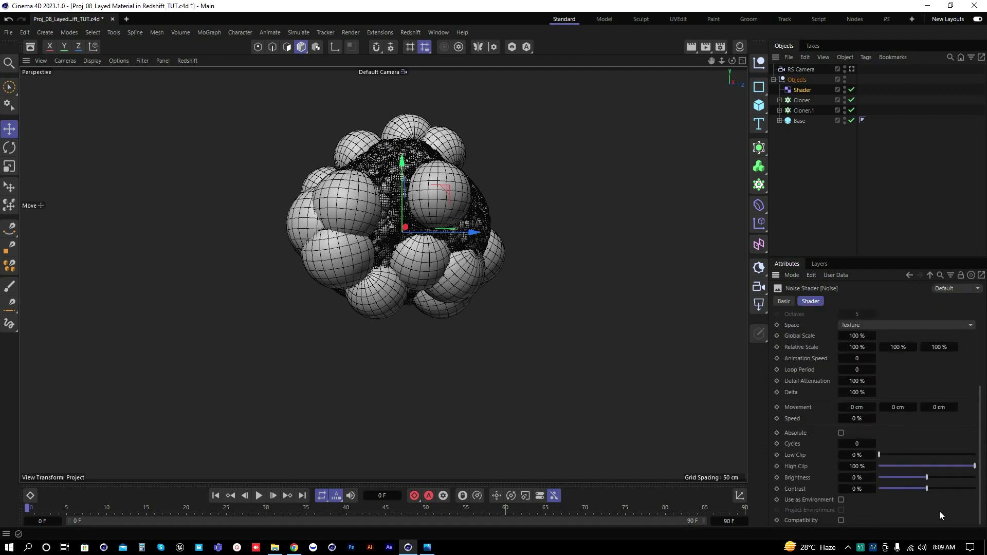
drag(929, 490, 961, 487)
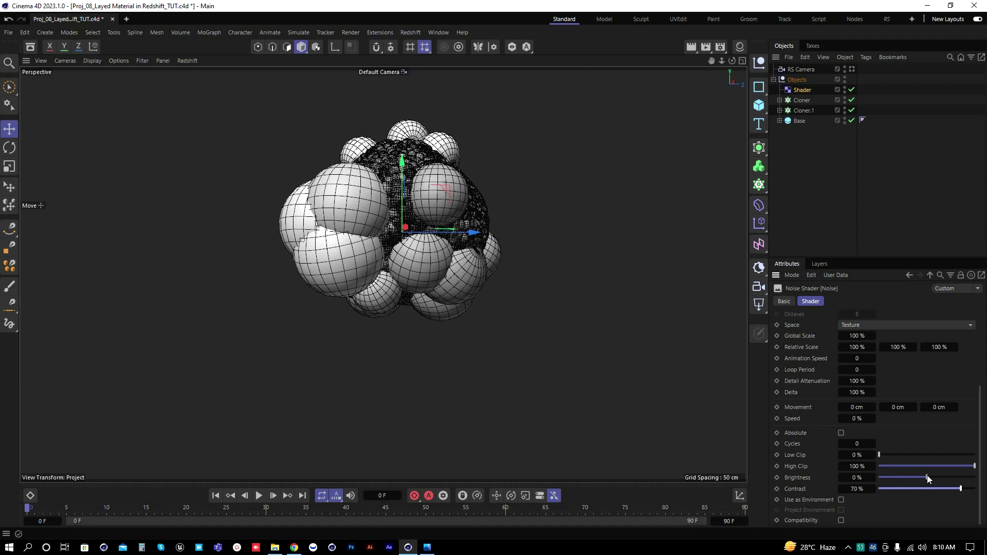
click(910, 275)
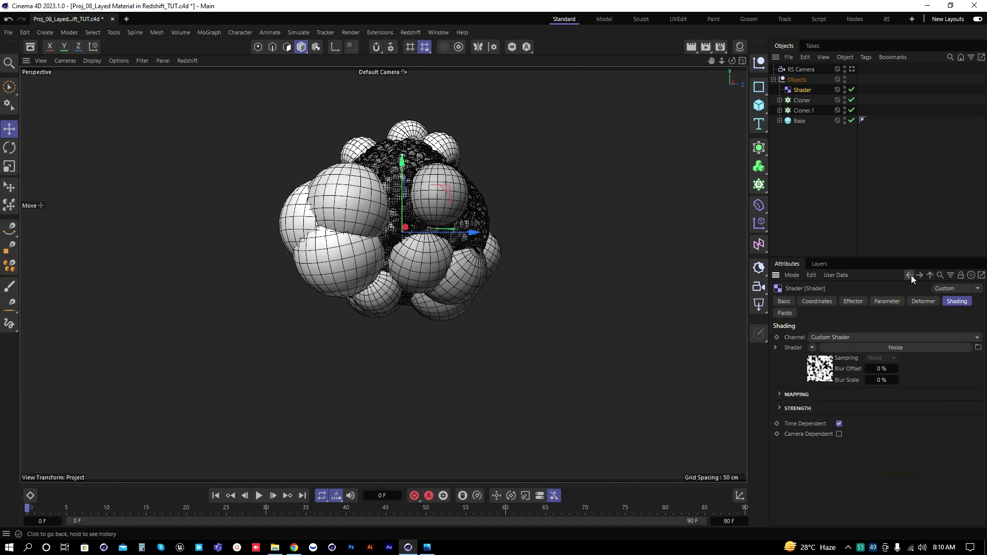
click(827, 372)
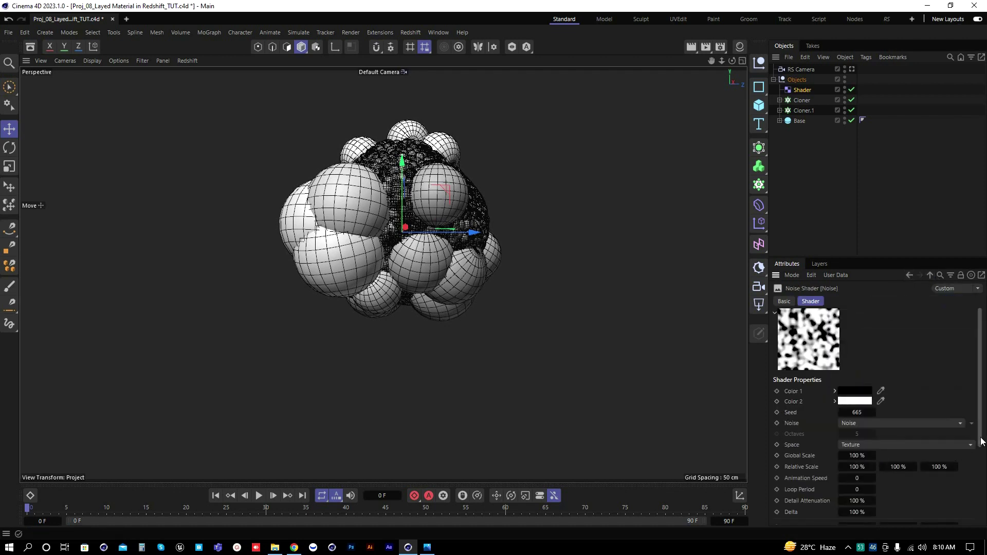
scroll(972, 443, down, 5)
drag(961, 492, 971, 492)
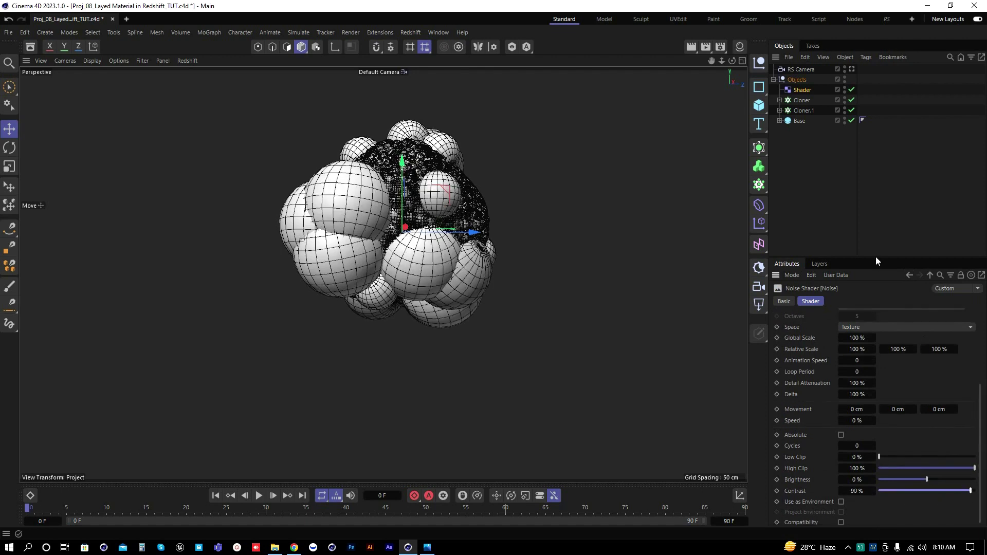
Step: Enlarge the attribute area and set the Noise shader's brightness to 3 %
drag(876, 256, 876, 201)
mouse_move(926, 477)
mouse_down()
mouse_move(939, 478)
mouse_move(930, 480)
mouse_up()
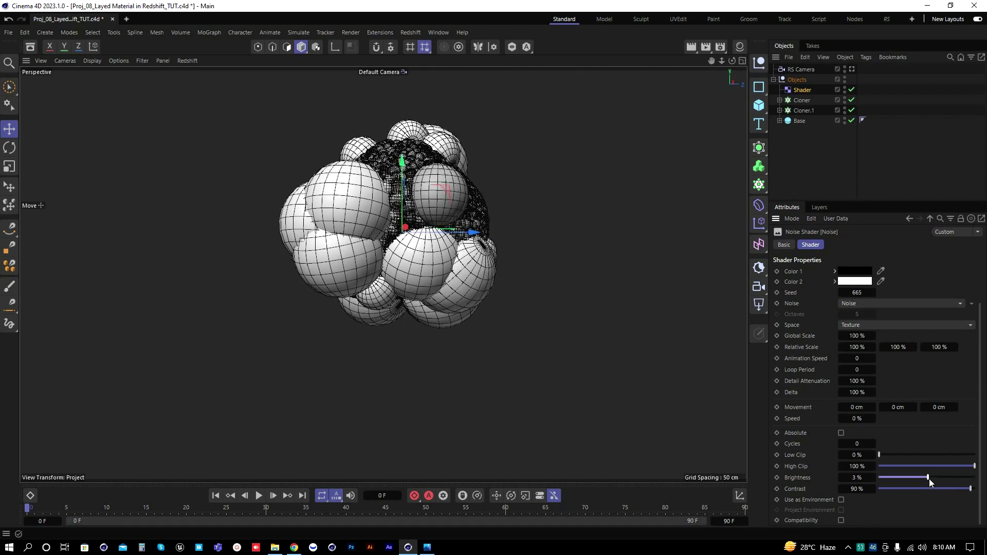
Step: Set the Shader effector's Noise to a low clip of 11 %, brightness of -8 % and contrast of 74 %
click(909, 219)
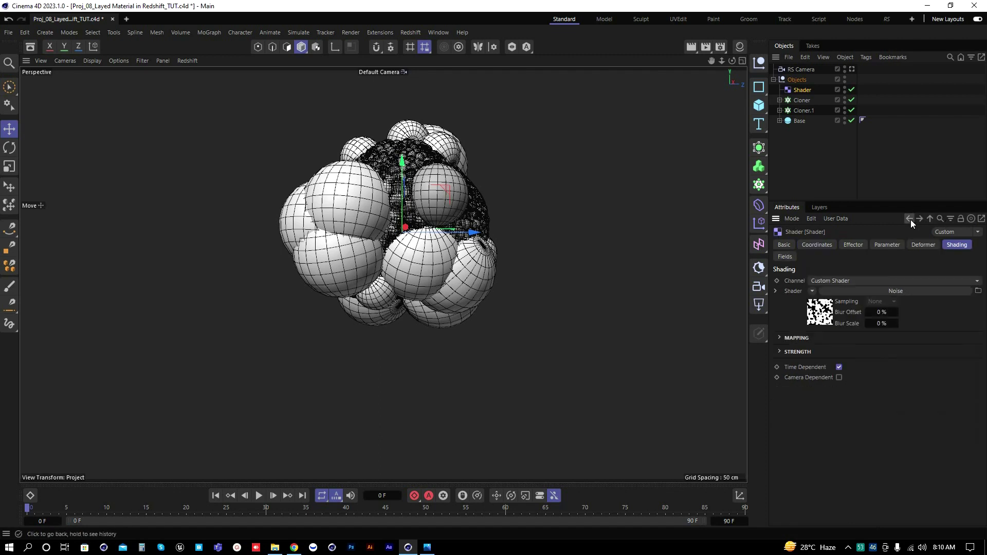
click(825, 311)
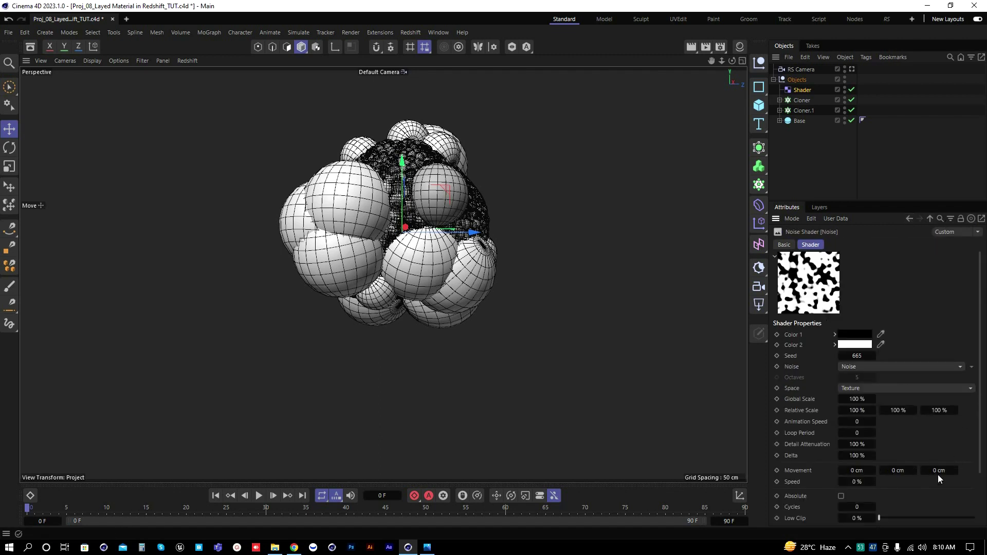
drag(980, 465, 981, 477)
drag(859, 200, 859, 148)
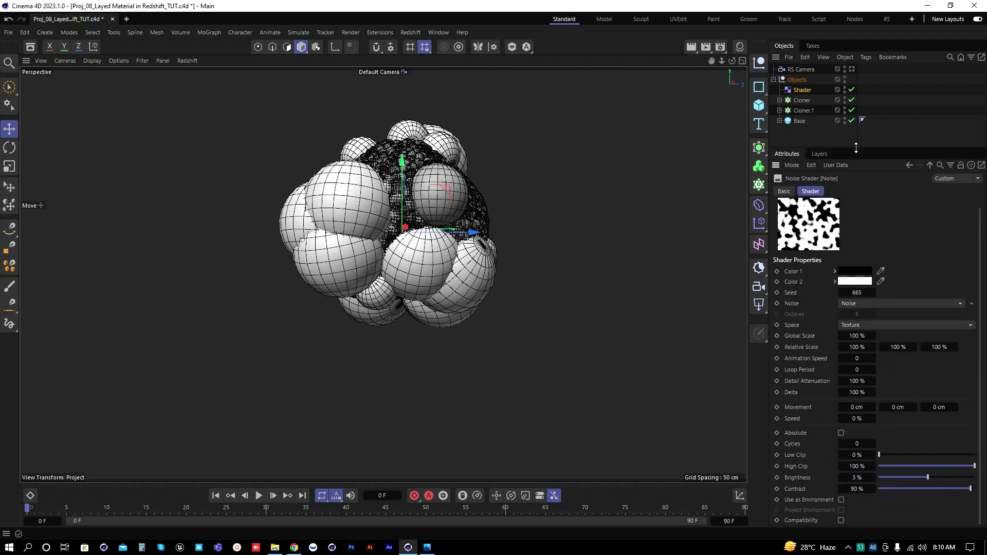
drag(929, 478, 927, 477)
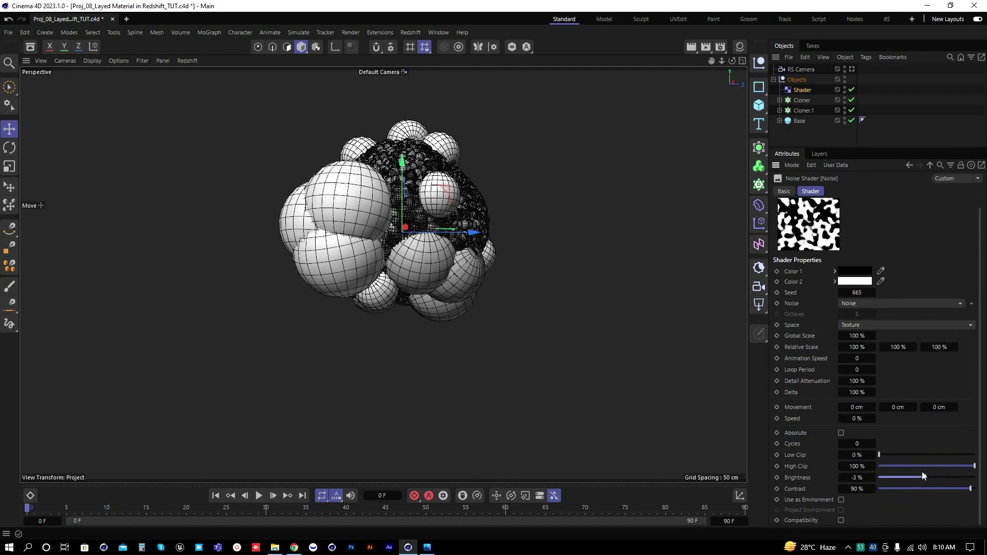
drag(881, 454, 890, 455)
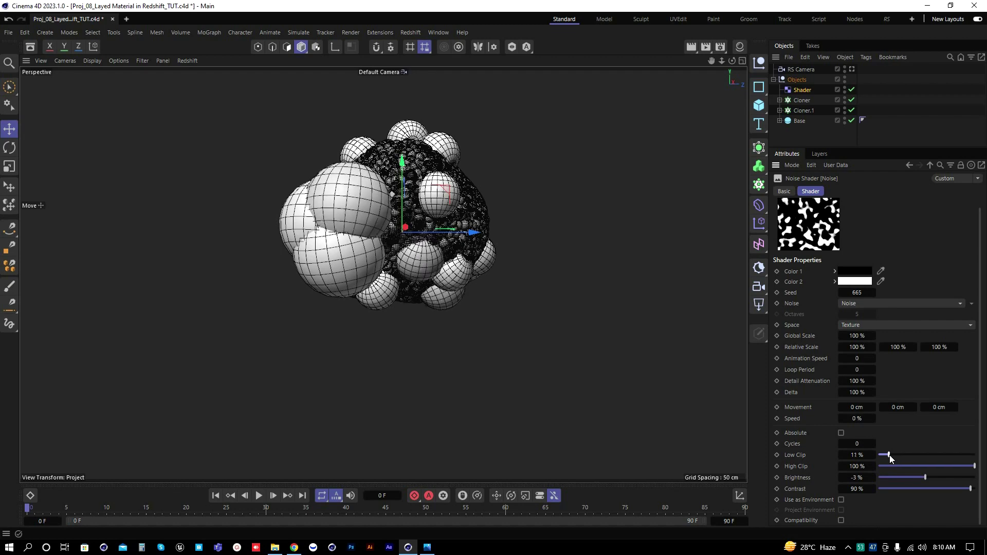
drag(970, 489, 923, 479)
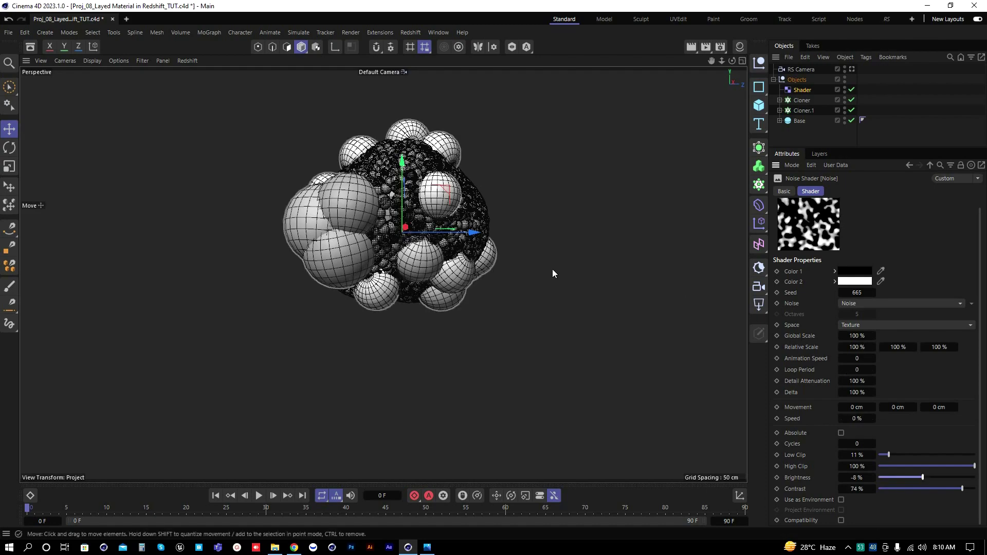
Step: Check the sphere cluster from several angles, give the object list more room and save the project
alt+middle_drag(406, 248, 398, 283)
scroll(401, 221, up, 4)
alt+drag(401, 221, 399, 252)
scroll(399, 255, up, 3)
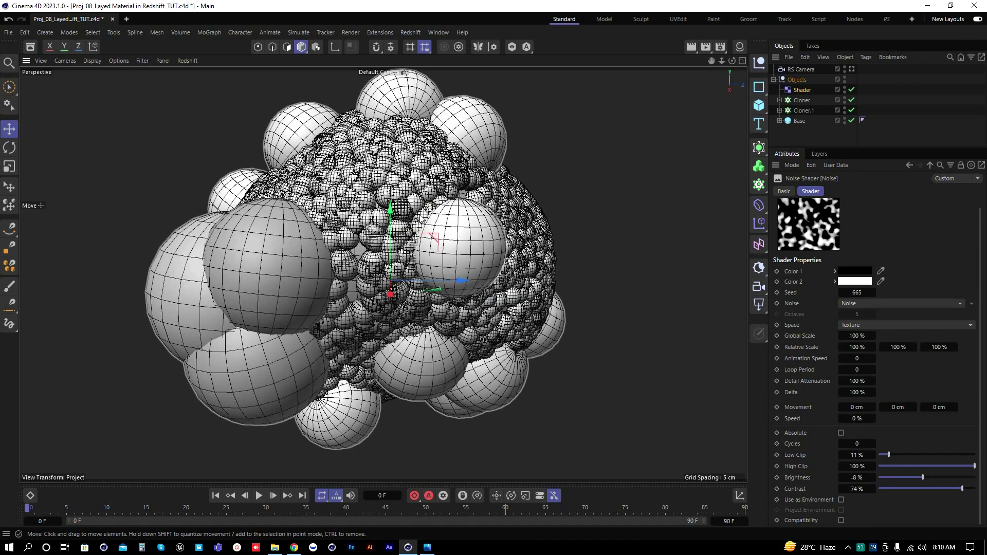
alt+middle_drag(399, 257, 408, 235)
key(ctrl+s)
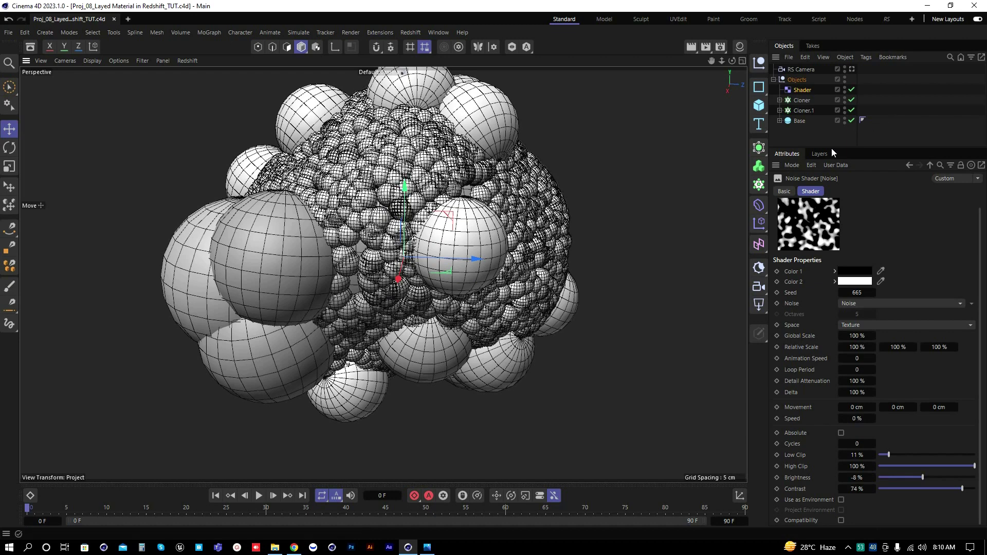
drag(832, 147, 832, 329)
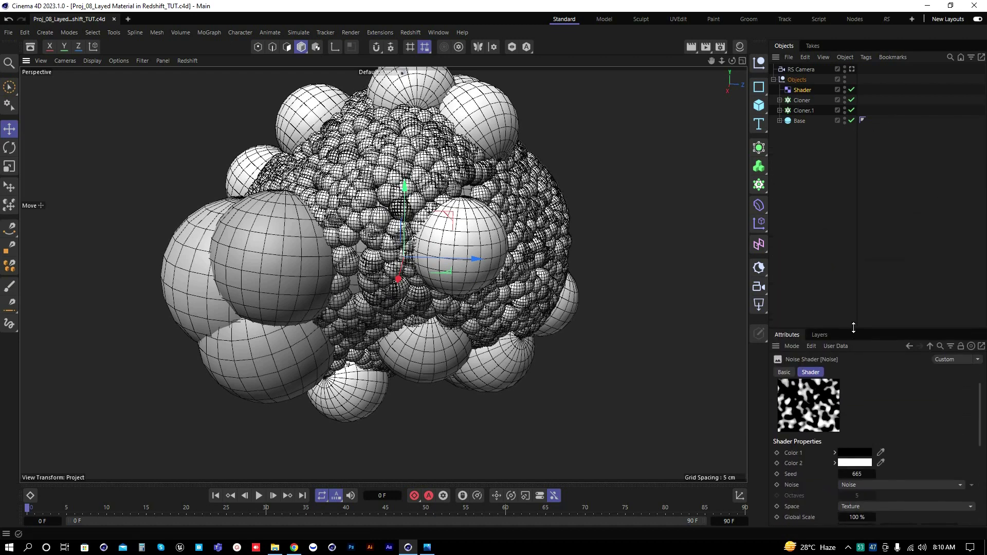
click(806, 109)
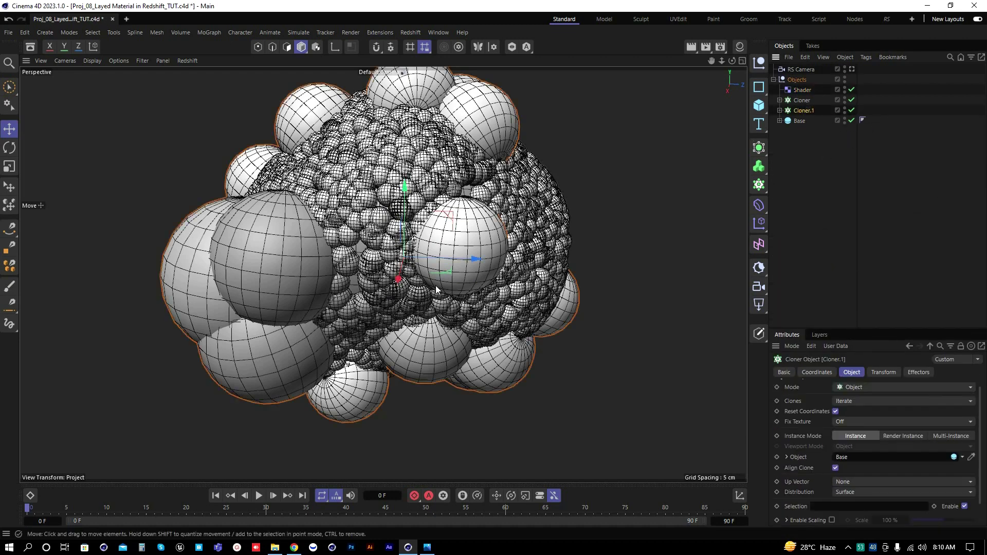
alt+drag(415, 251, 410, 281)
alt+middle_drag(427, 214, 420, 295)
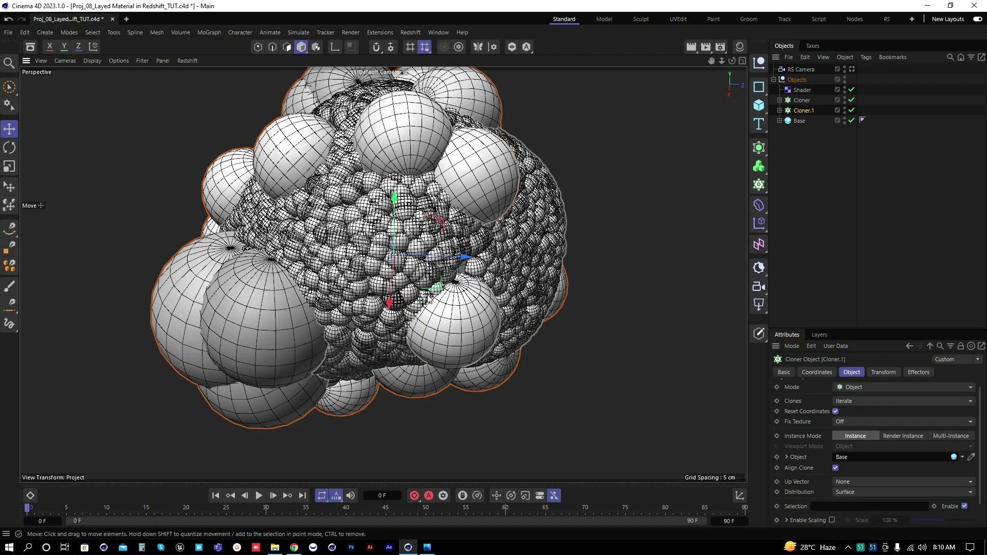
key(ctrl+s)
Step: Add a Bullet Collider Body tag to the Base sphere
click(817, 206)
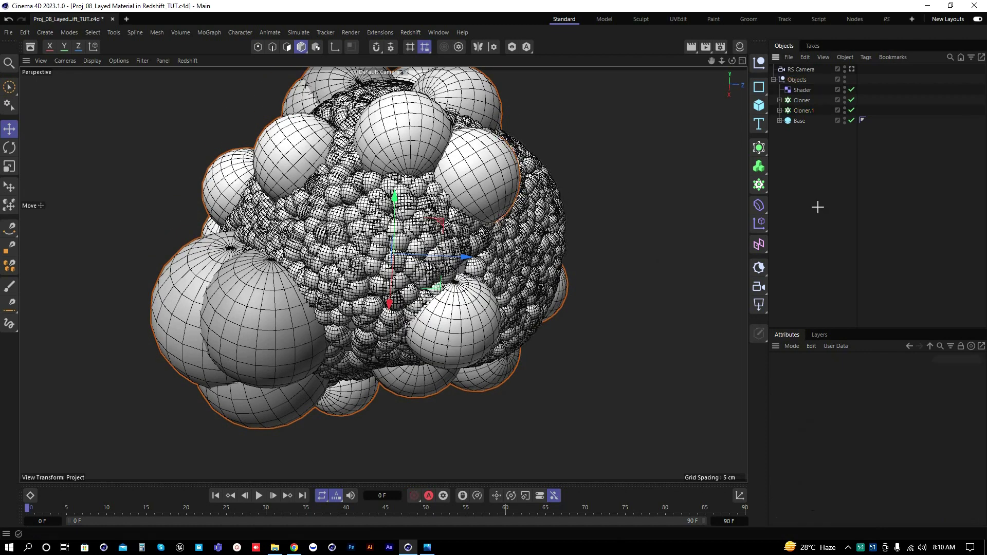
click(800, 122)
right_click(801, 122)
mouse_move(829, 38)
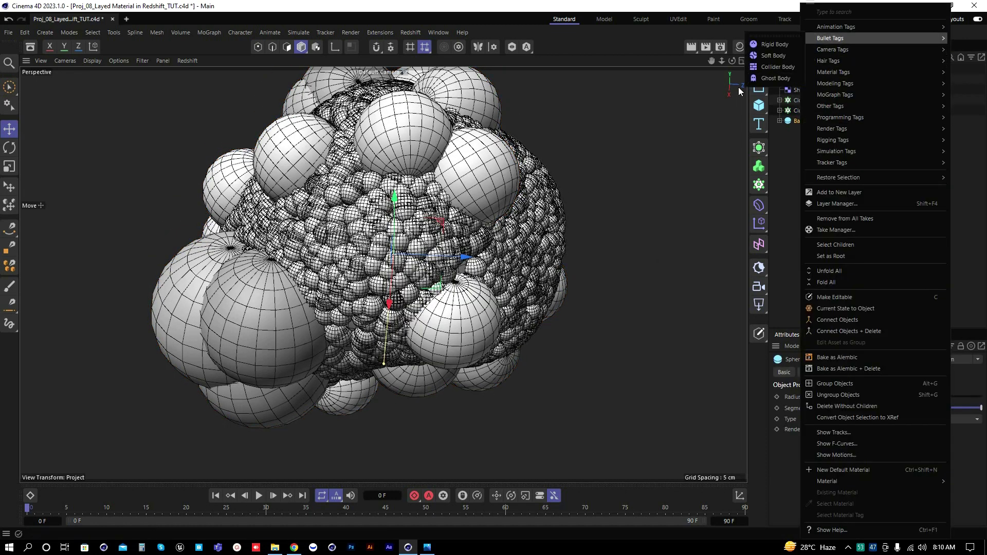
click(764, 67)
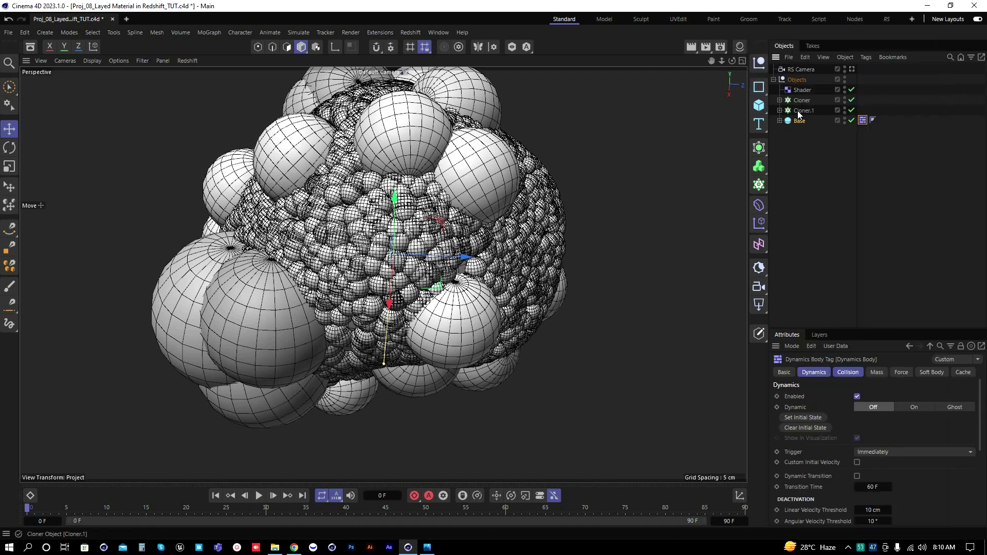
Step: Add a Bullet Rigid Body tag to both Cloner and Cloner.1
click(802, 111)
ctrl+click(802, 102)
right_click(803, 101)
mouse_move(830, 38)
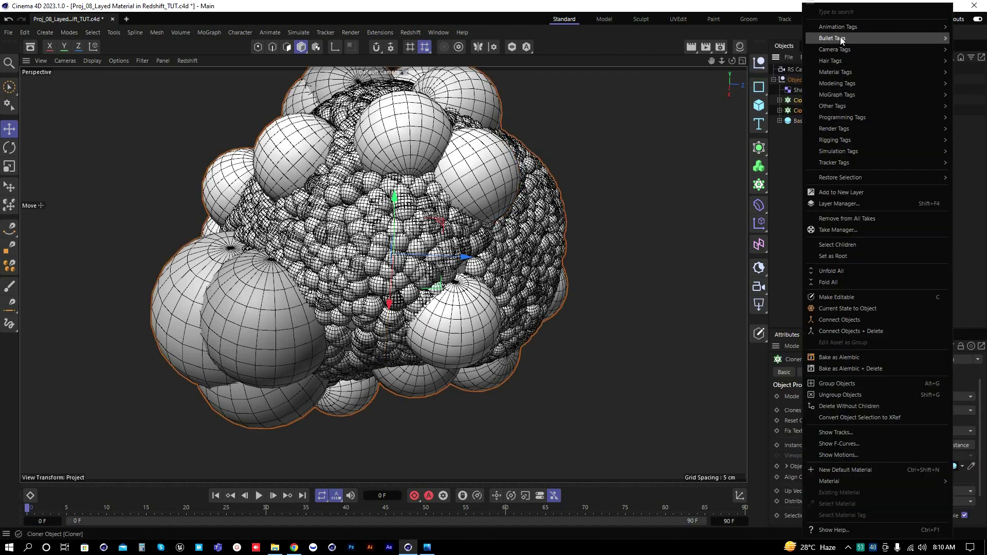
click(778, 45)
click(492, 446)
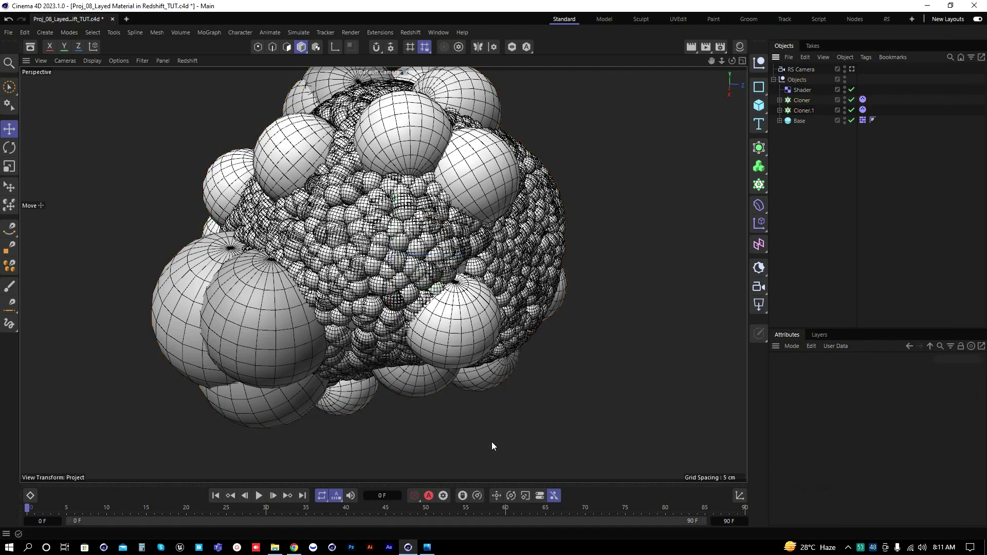
Step: Play a few frames of the dynamics simulation, return to the start of the animation and save the project
click(259, 496)
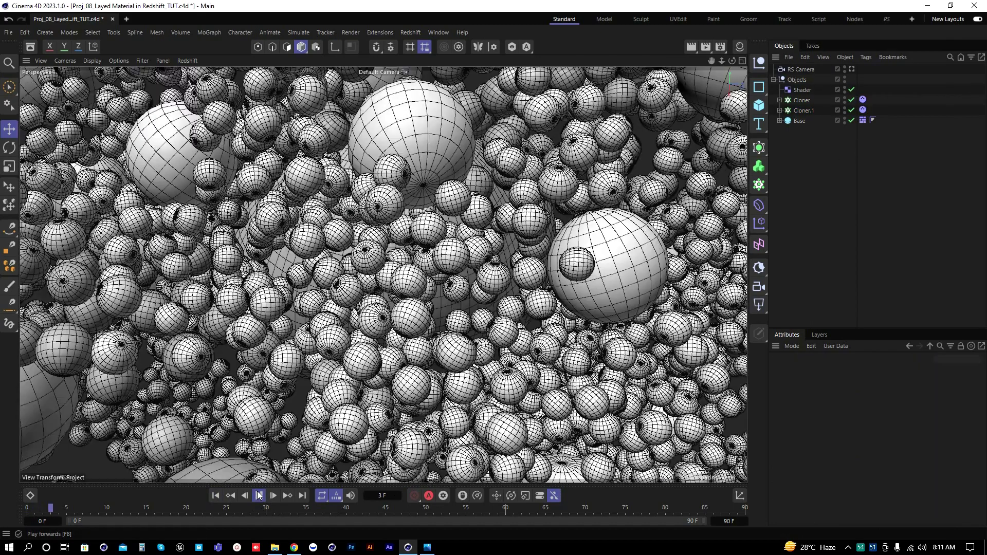
click(259, 497)
click(214, 496)
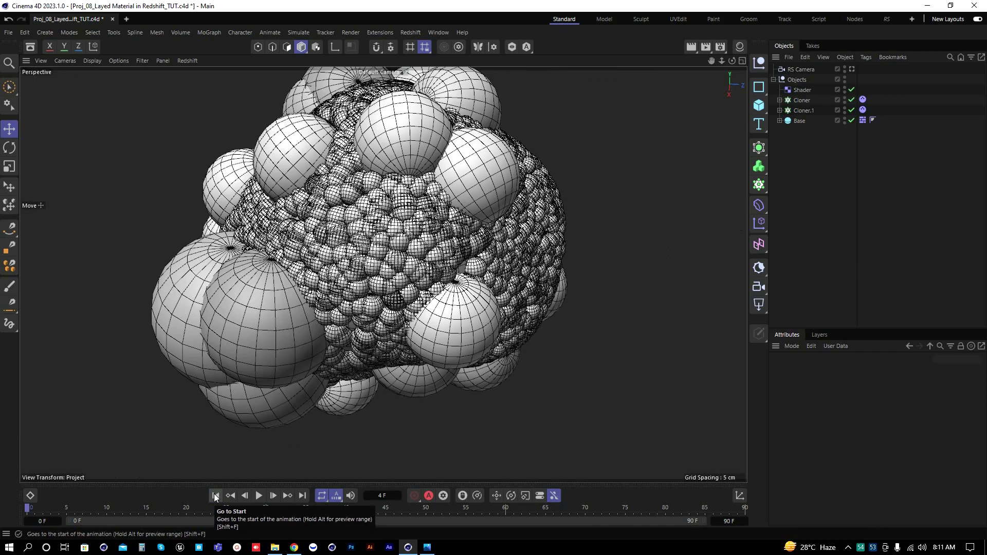
key(ctrl+s)
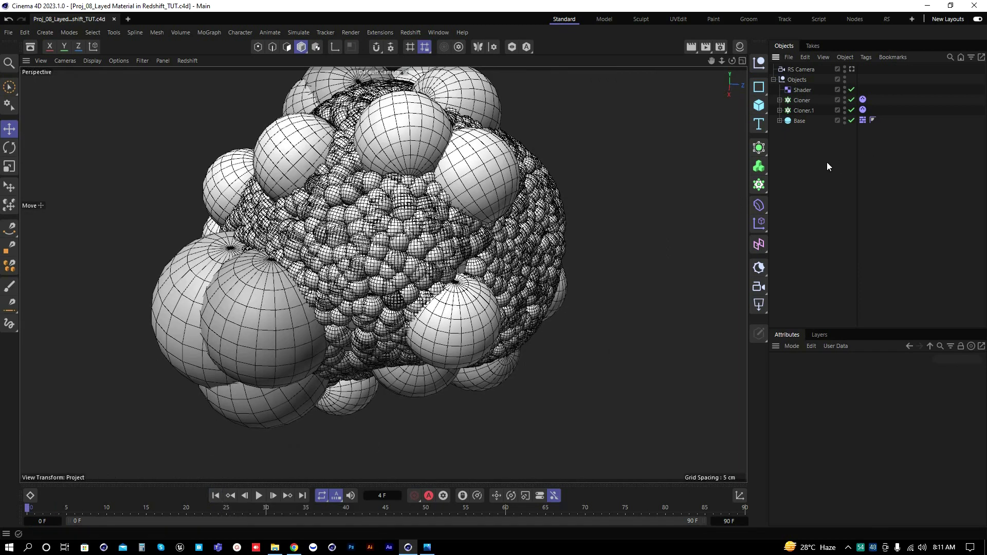
Step: Set Follow Position and Follow Rotation to 10 in the force settings of both cloners' Dynamics Body tags
click(865, 100)
shift+click(865, 111)
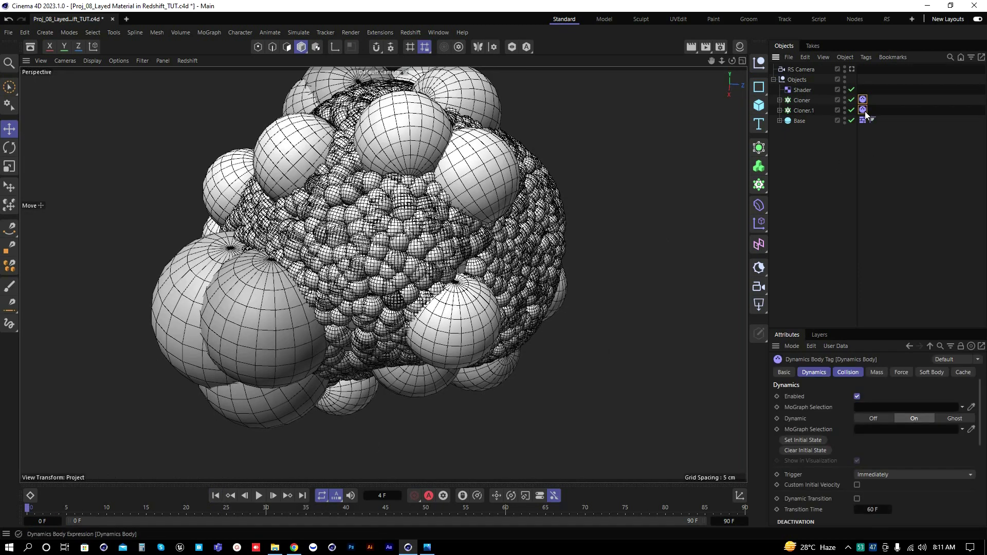
click(901, 372)
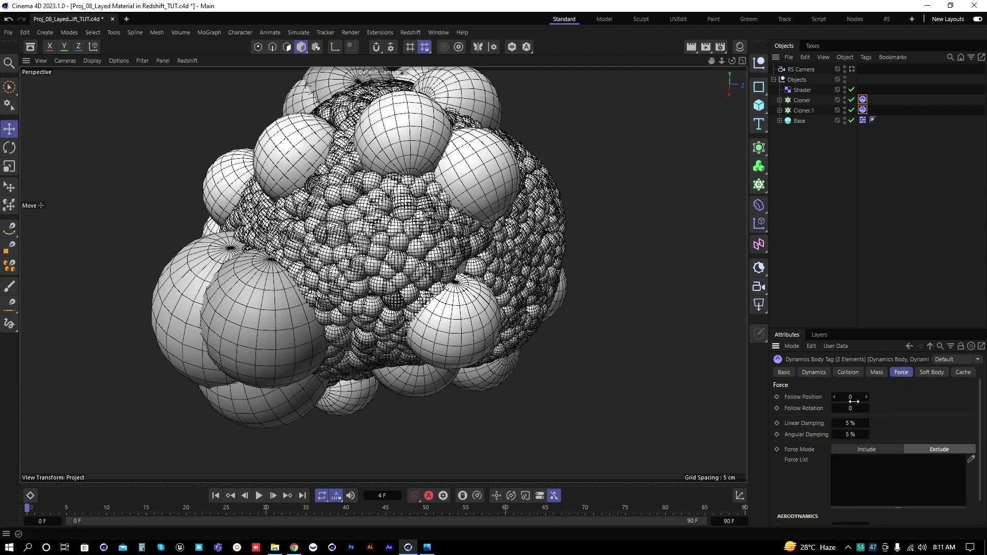
double_click(855, 400)
text(10)
key(Tab)
text(10)
Step: Play the simulation from the first frame to check the follow forces, and return to the start
click(217, 497)
click(260, 498)
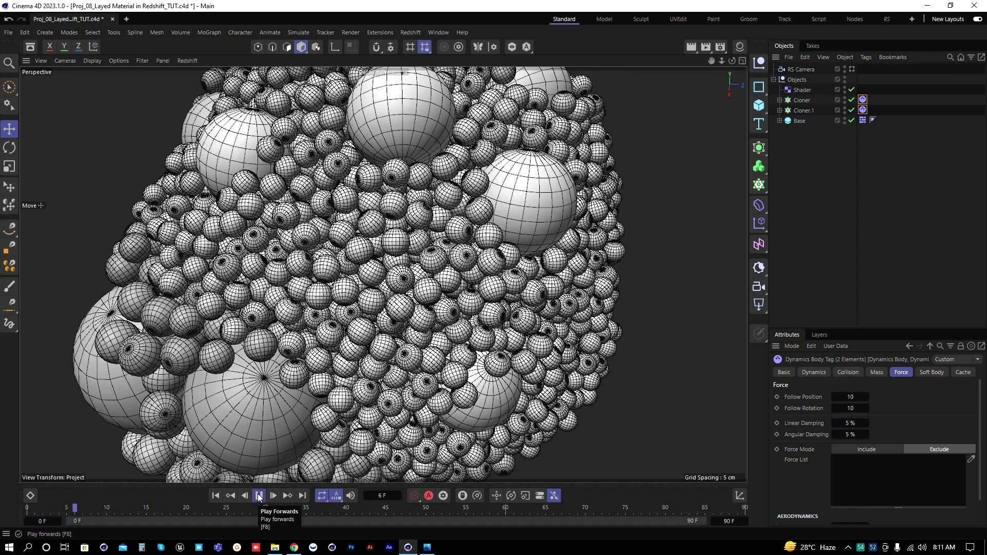
click(215, 496)
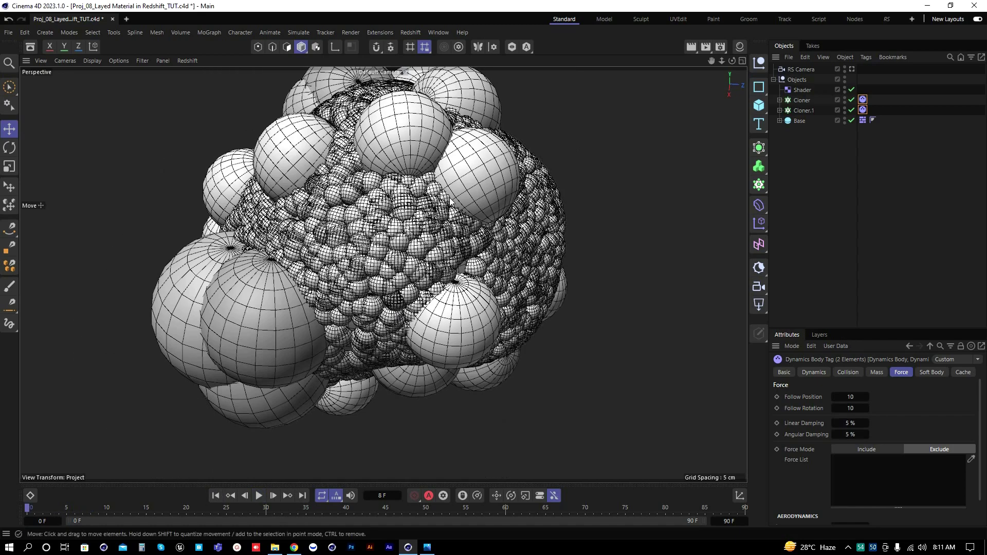
Step: Duplicate the Large sphere inside Cloner.1 and set the copy's radius to 1.5 cm
click(780, 110)
click(810, 122)
ctrl+drag(810, 123, 810, 117)
click(851, 397)
text(1)
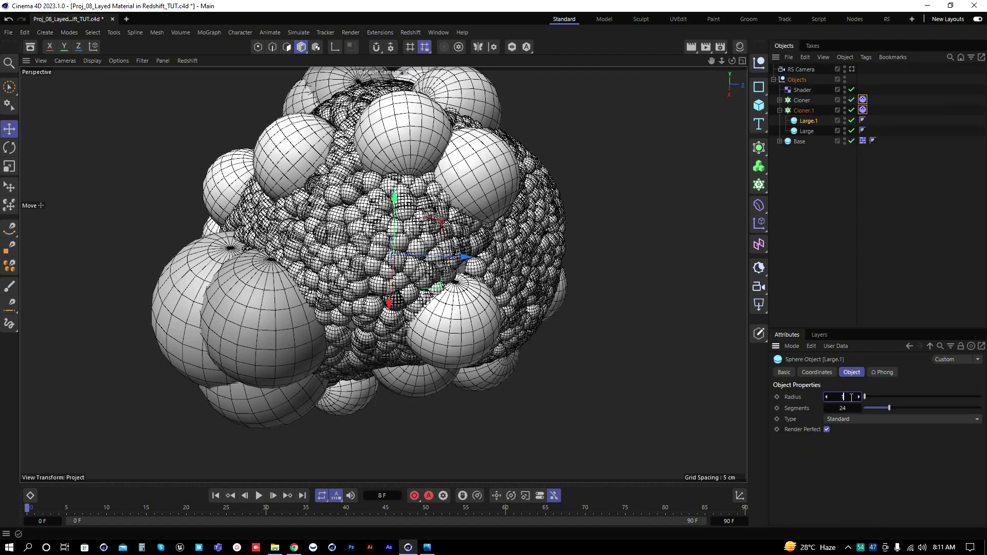
text(.5)
key(Return)
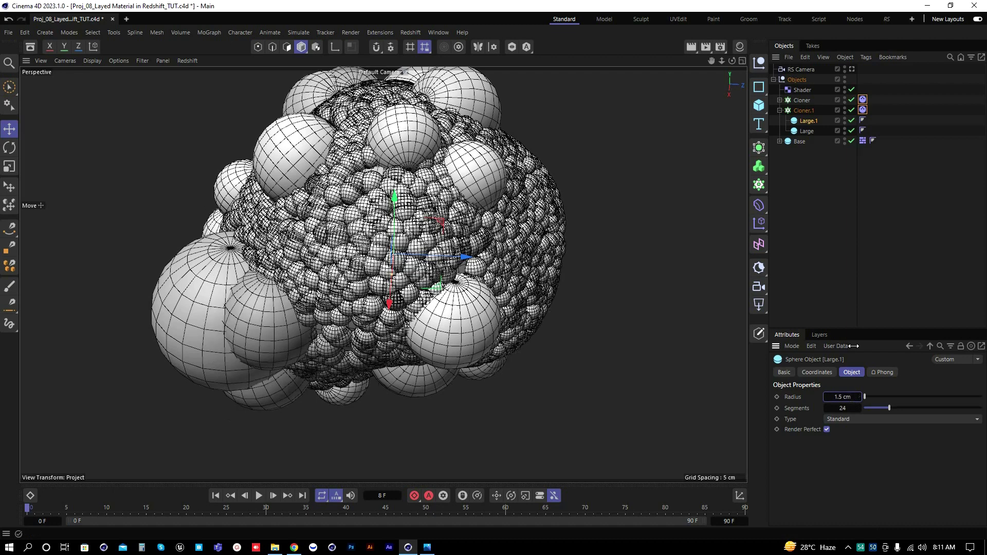
Step: Duplicate the Small sphere inside the first Cloner so that it holds four Small spheres
click(780, 100)
click(806, 111)
ctrl+drag(805, 111, 814, 148)
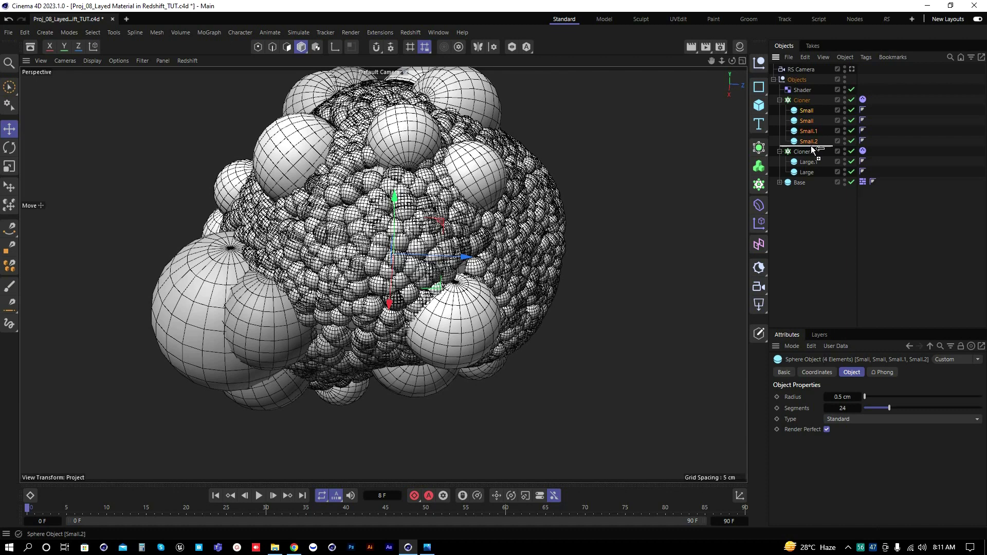
Step: Set the radius of the first Small sphere to 0.2 cm and of the second to 0.3 cm
click(808, 111)
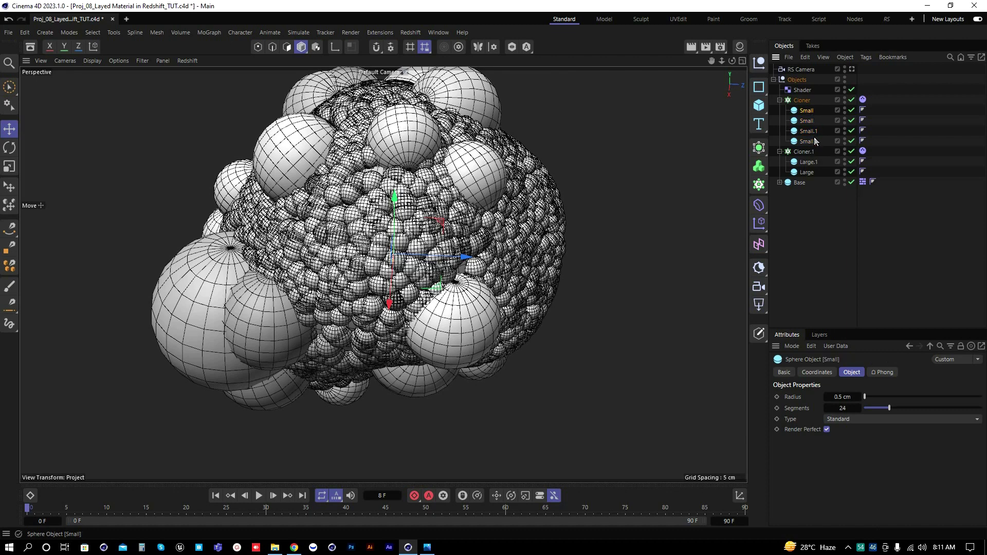
click(842, 397)
text(.3)
key(Return)
click(808, 122)
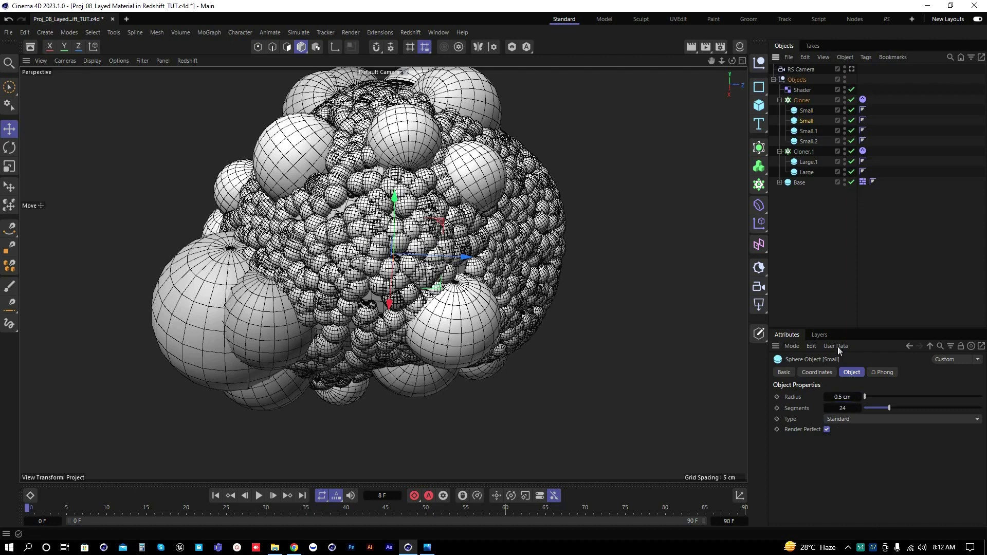
click(831, 396)
text(.3)
key(Return)
Step: Set the radius of the Small.1 sphere to 0.15 cm
click(808, 131)
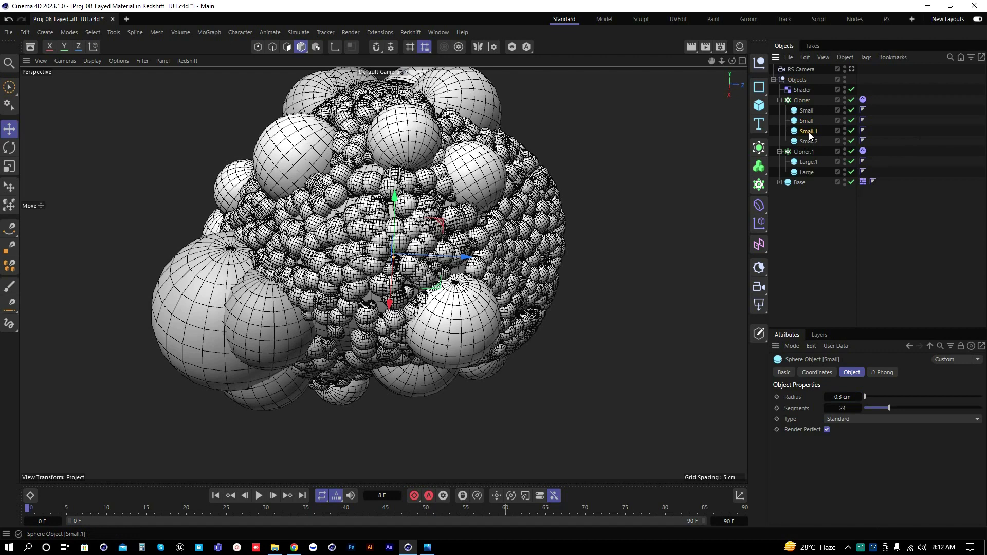
click(840, 397)
text(.15)
key(Return)
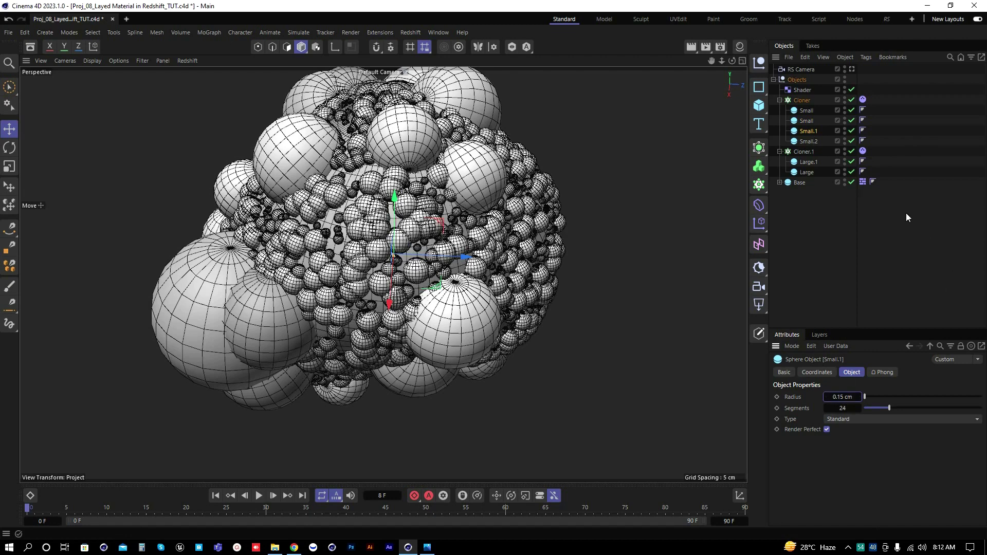
Step: Try a radius of 0.25 cm on the Small.2 sphere
click(809, 141)
click(843, 397)
text(.25)
key(Return)
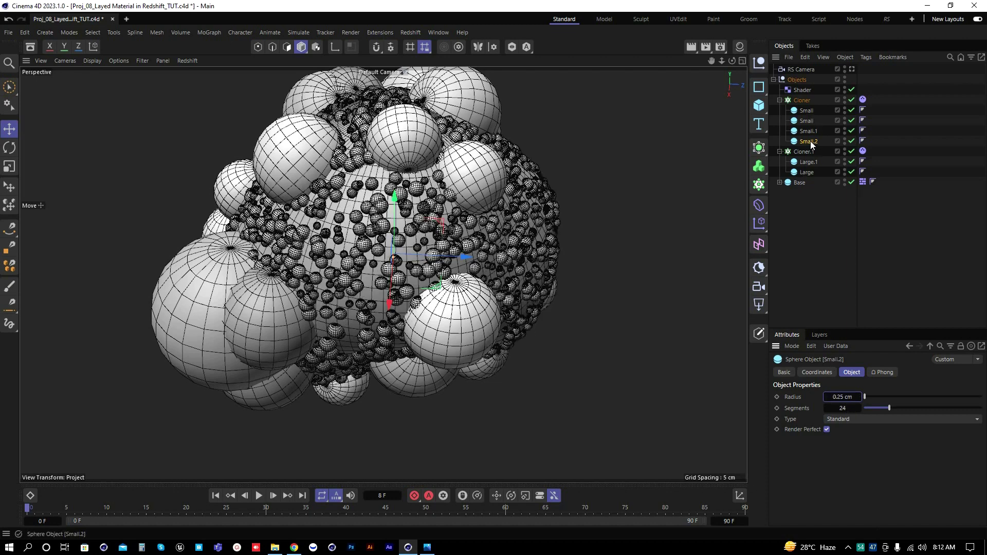
Step: Set the radius of the Small.2 sphere to 0.5 cm
click(809, 111)
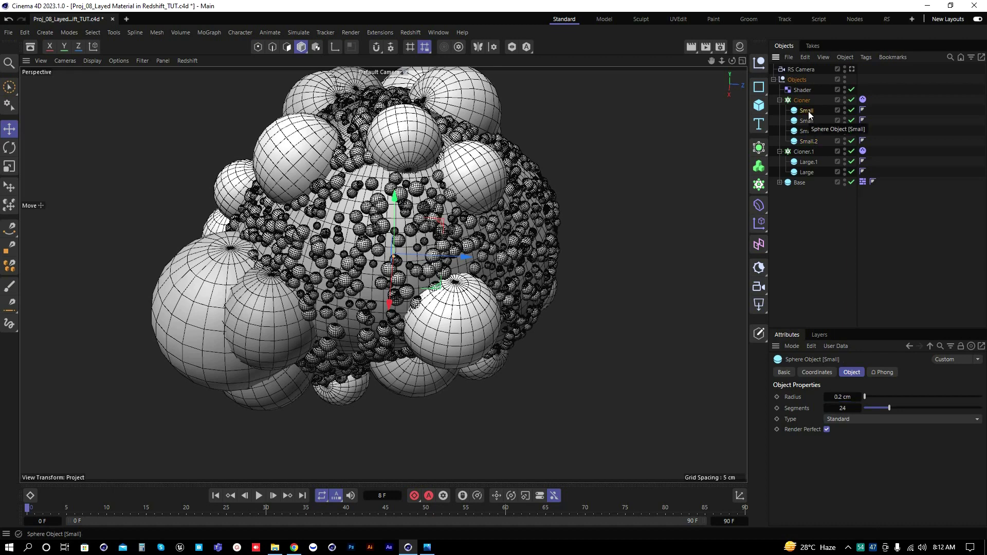
key(ctrl+z)
double_click(842, 397)
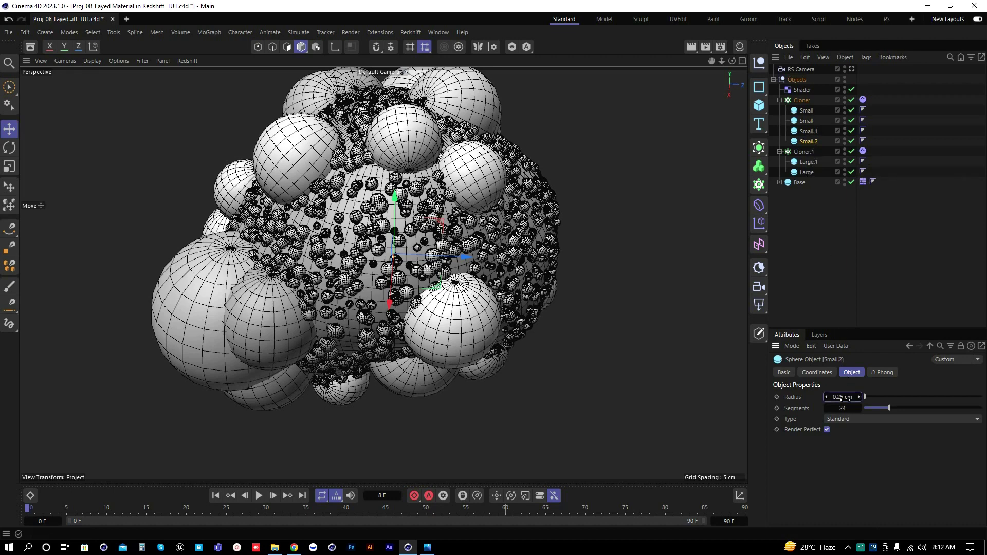
key(BackSpace)
text(0.5)
key(Return)
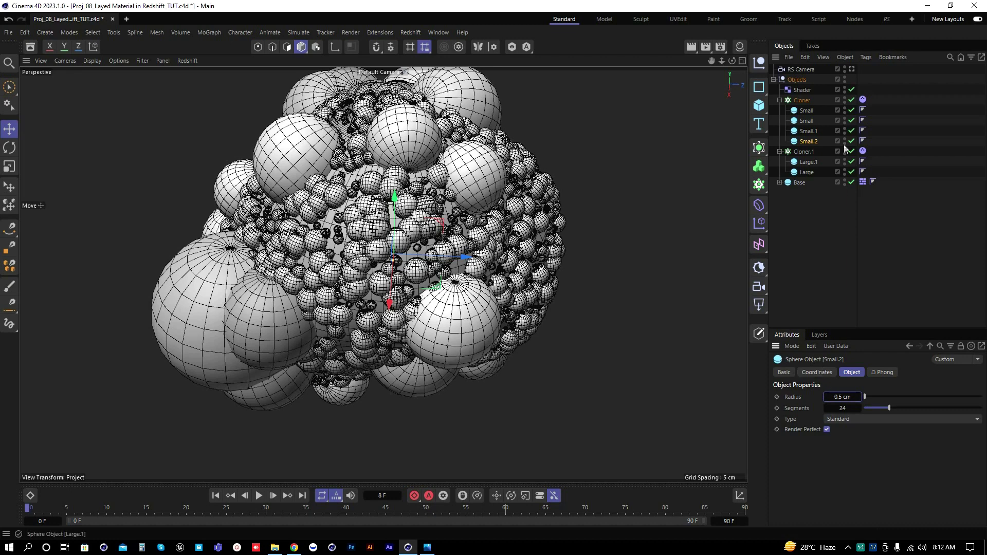
Step: Duplicate the two Small spheres and the Small.1 sphere inside the Cloner, placing the copies below Small.2
click(807, 113)
shift+click(811, 128)
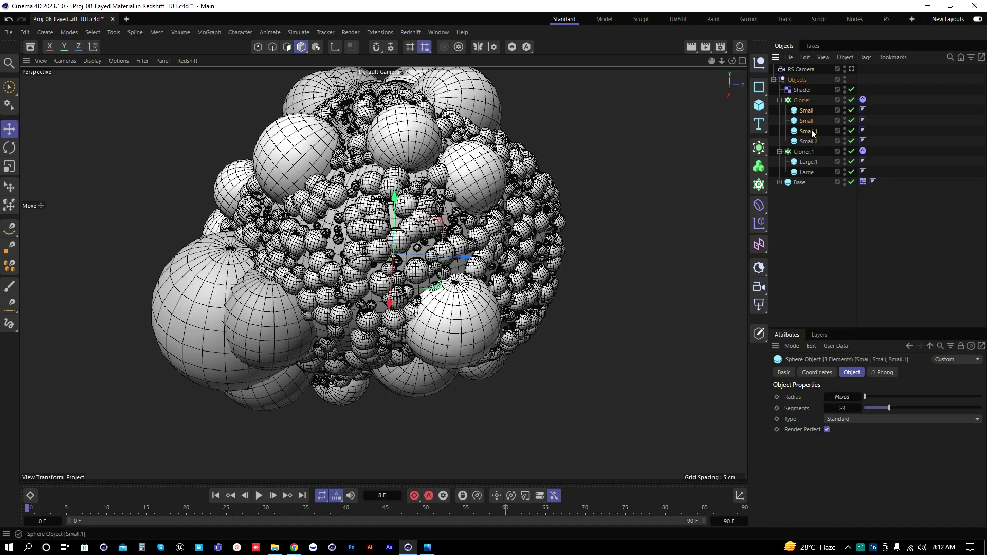
ctrl+drag(811, 128, 814, 143)
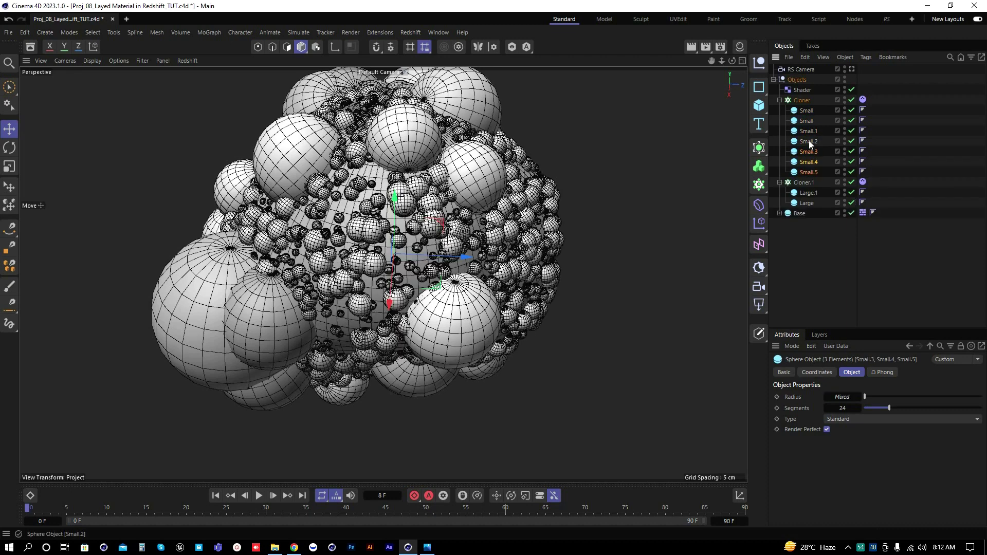
Step: Save the project and play the dynamics simulation from the start to frame 9
click(807, 232)
key(ctrl+s)
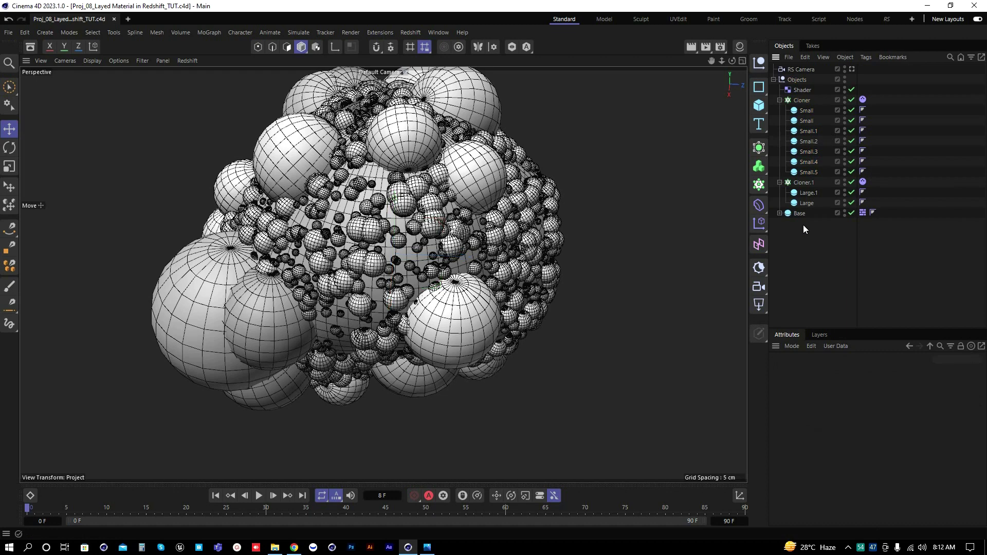
click(259, 496)
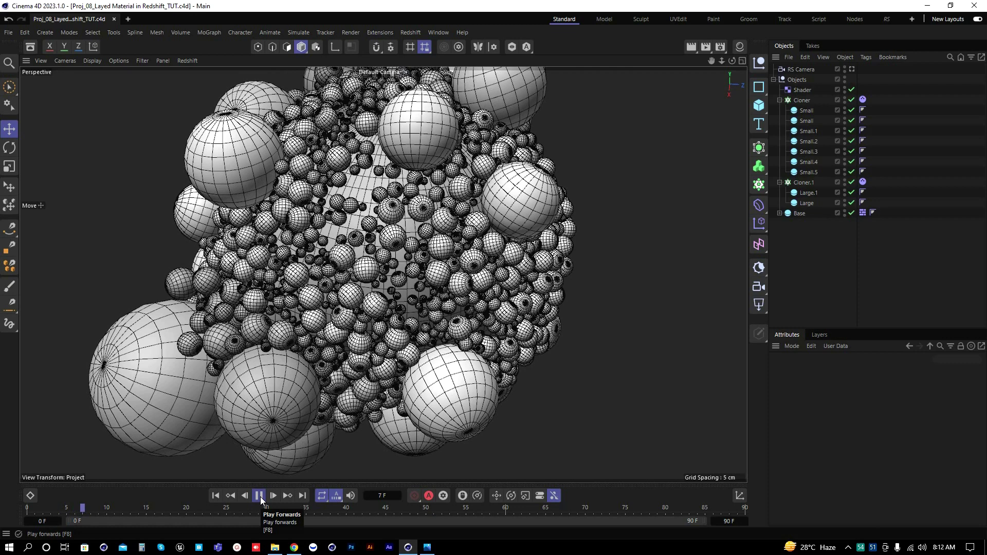
click(260, 496)
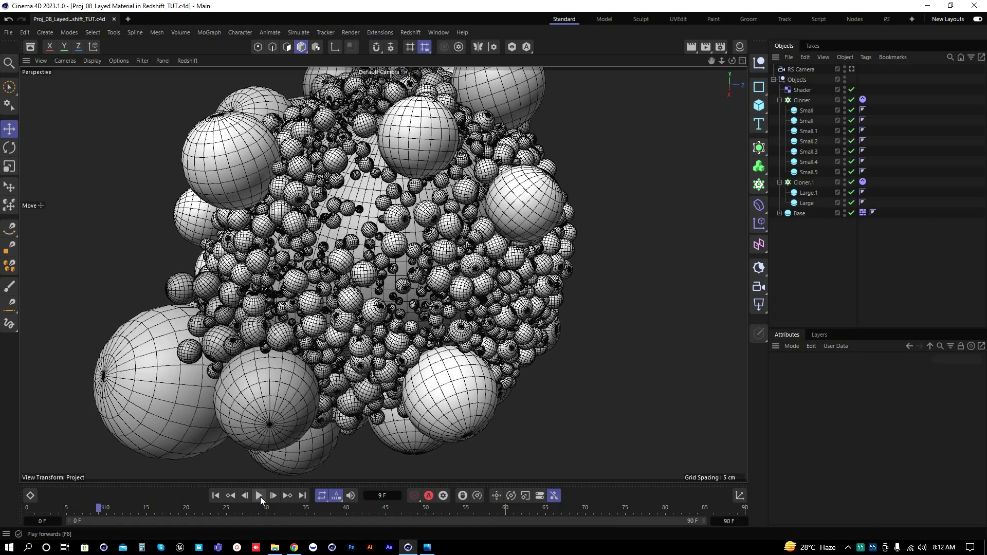
Step: Set the High Clip of the Shader effector's noise to 84% and its Low Clip to 17%
click(803, 100)
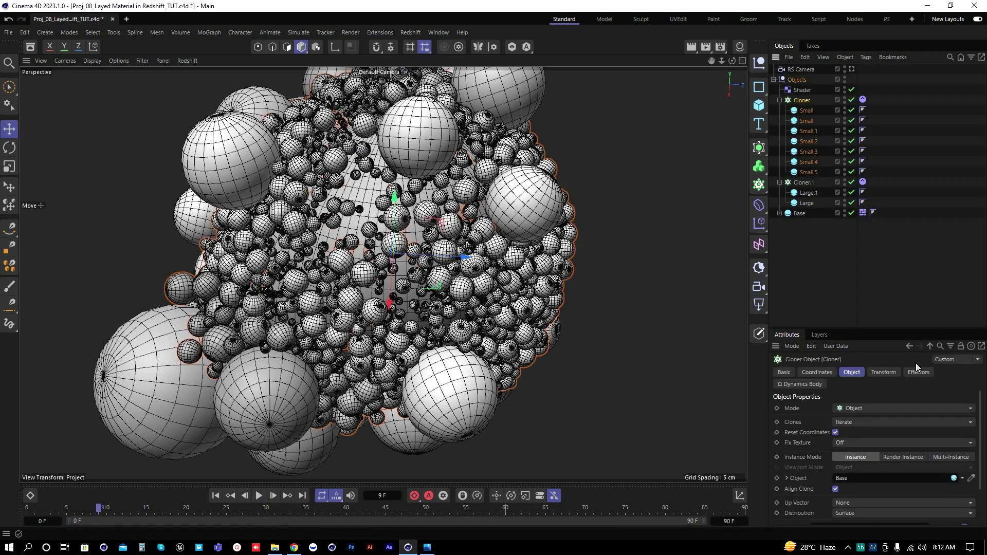
click(918, 372)
click(801, 91)
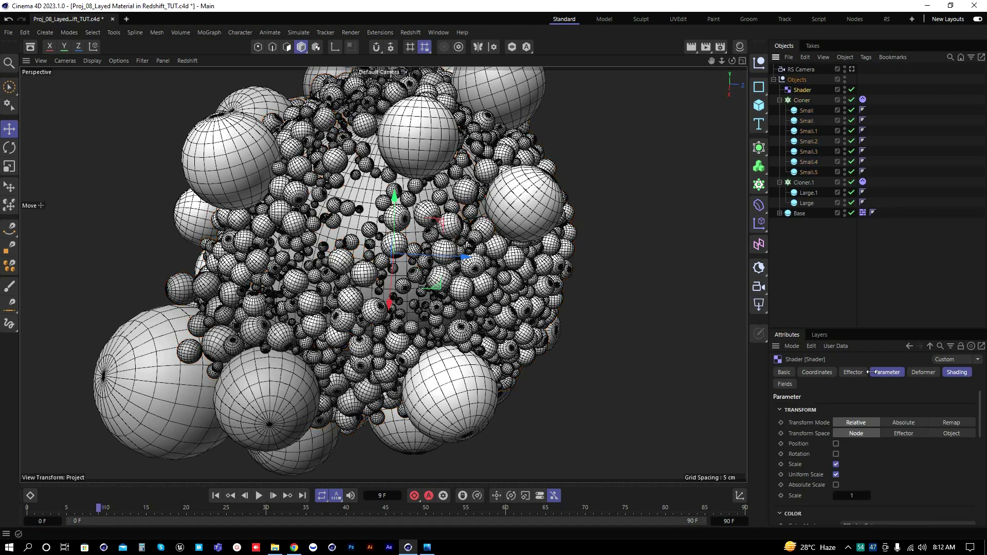
drag(908, 329, 910, 191)
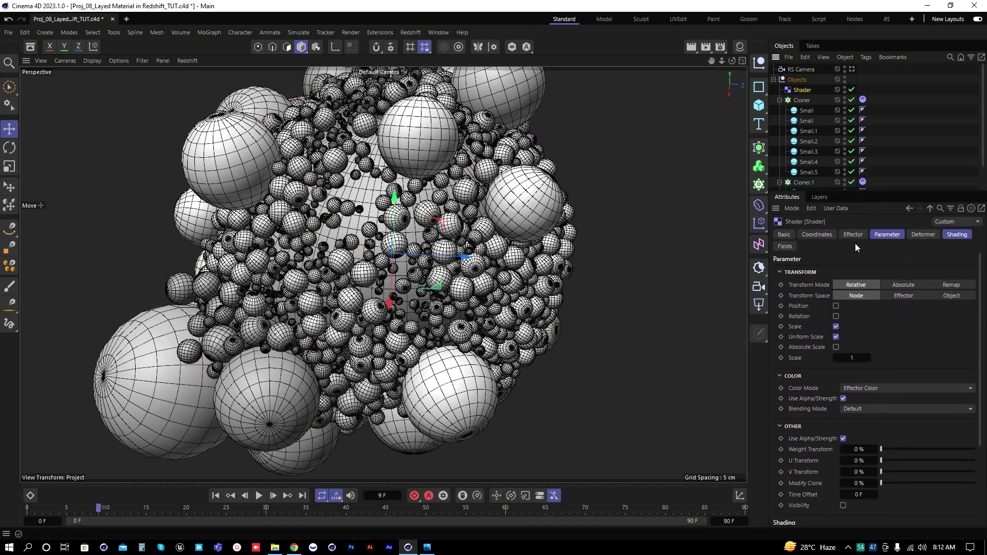
click(953, 235)
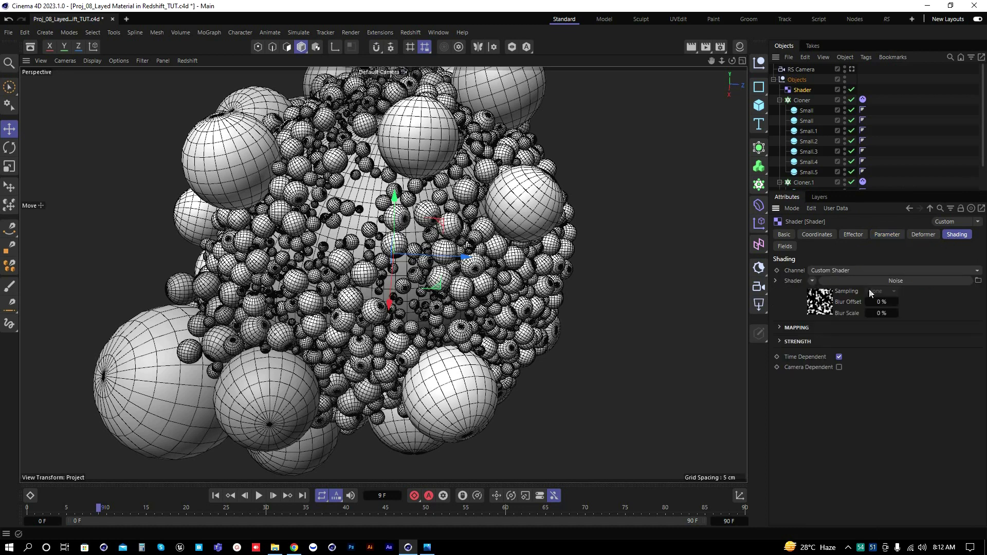
click(821, 303)
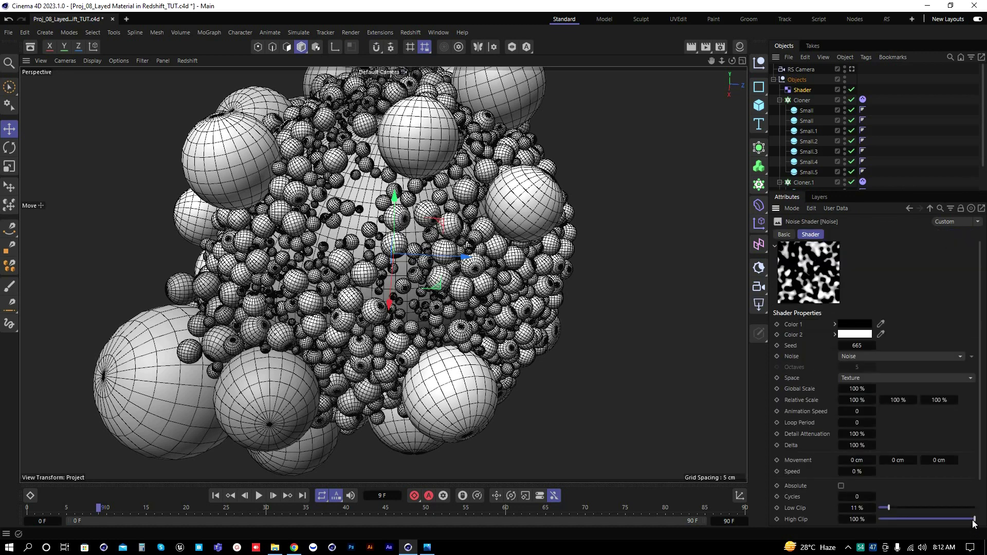
drag(975, 519, 960, 520)
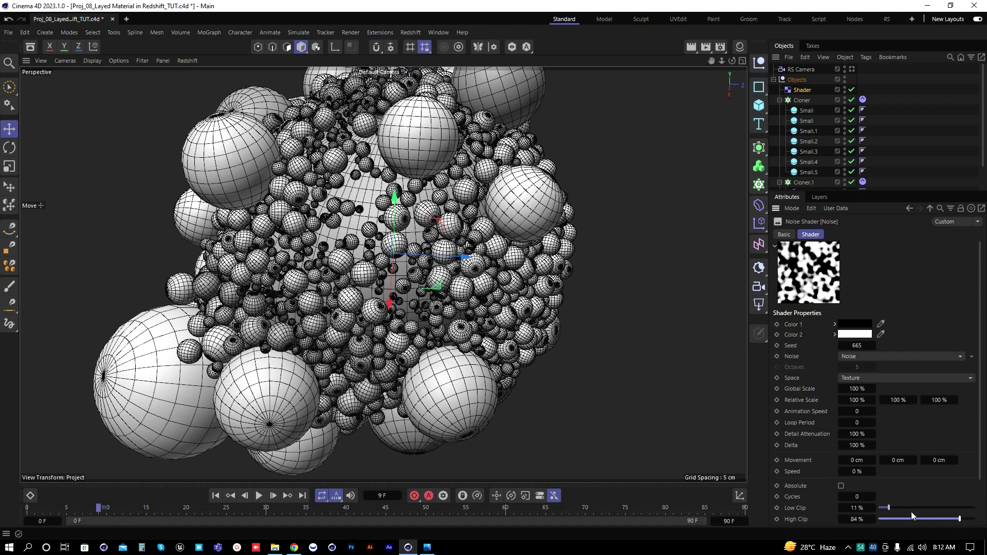
drag(888, 508, 896, 509)
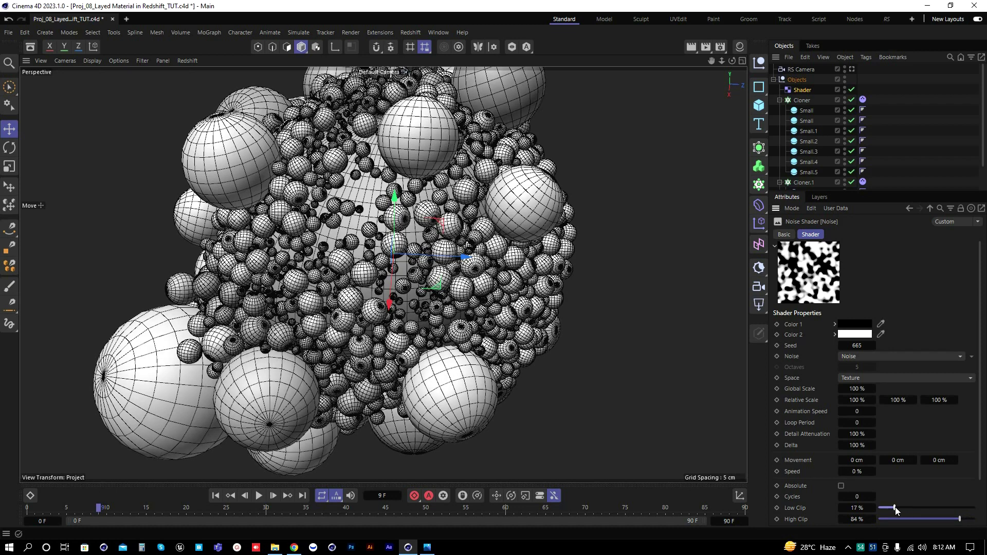
Step: Reduce the Shader effector's Scale parameter to about 0.5 and return the timeline to frame 0
click(907, 209)
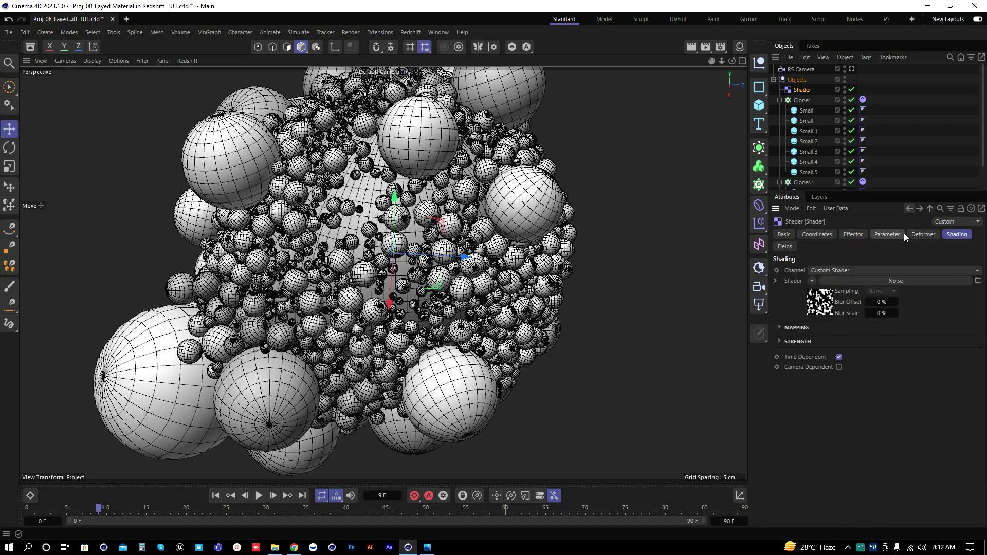
click(898, 235)
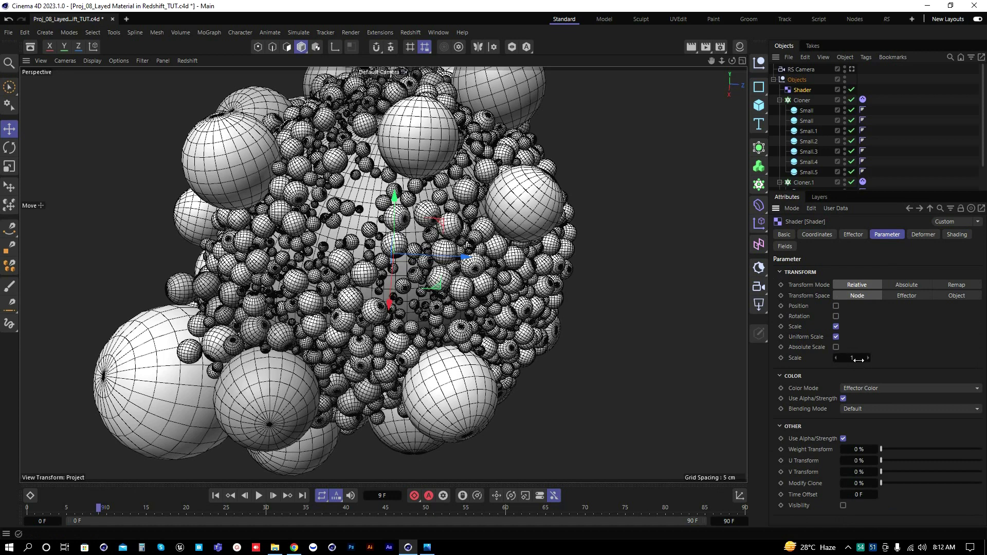
drag(859, 360, 844, 359)
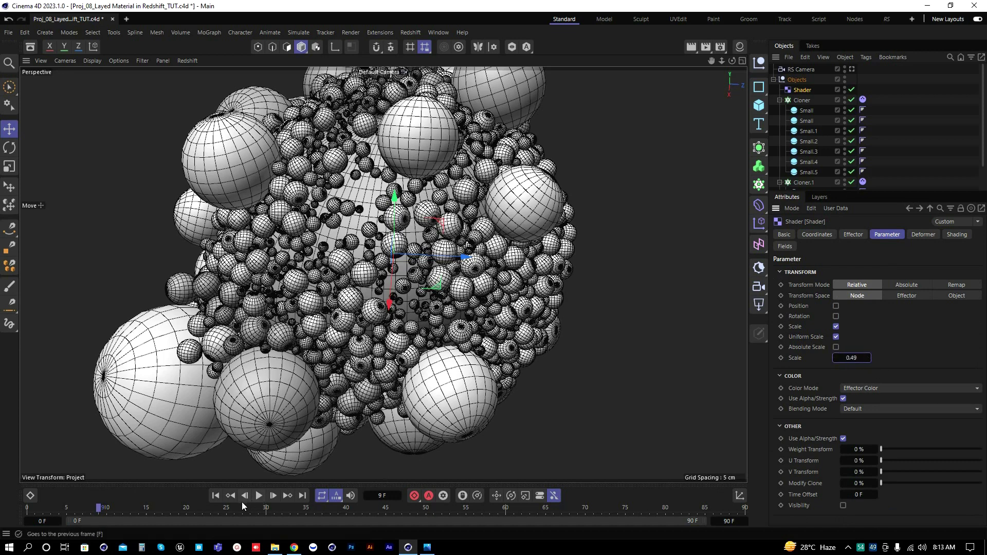
click(215, 496)
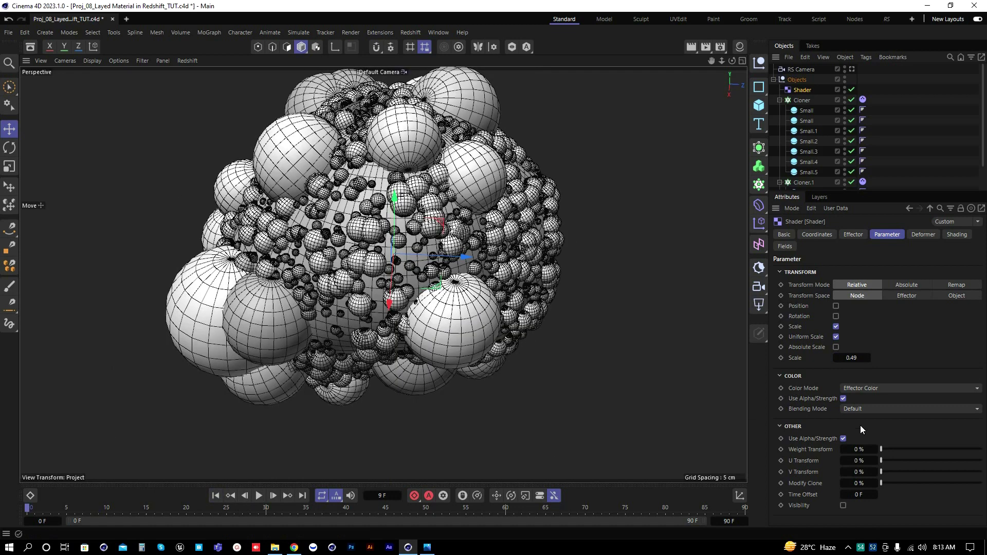
drag(850, 359, 854, 358)
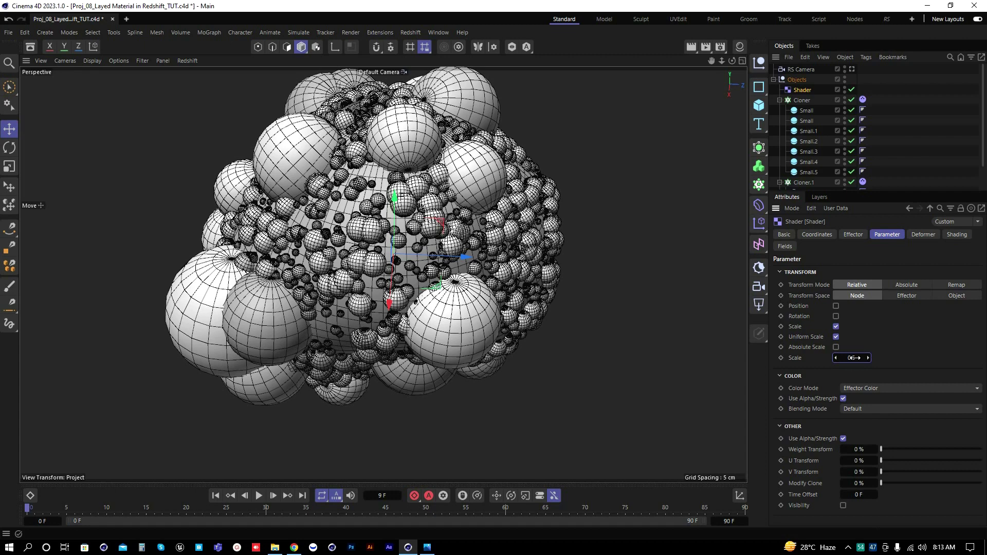
Step: Save the project and collapse the Cloner and Cloner.1 hierarchies in the Objects group
click(773, 79)
click(796, 120)
key(ctrl+s)
click(774, 79)
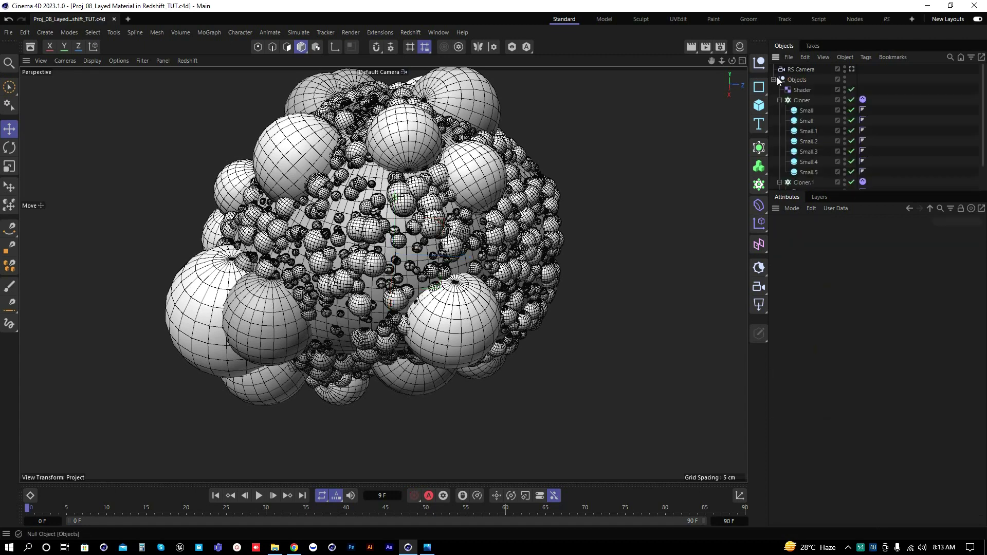
click(780, 100)
click(780, 110)
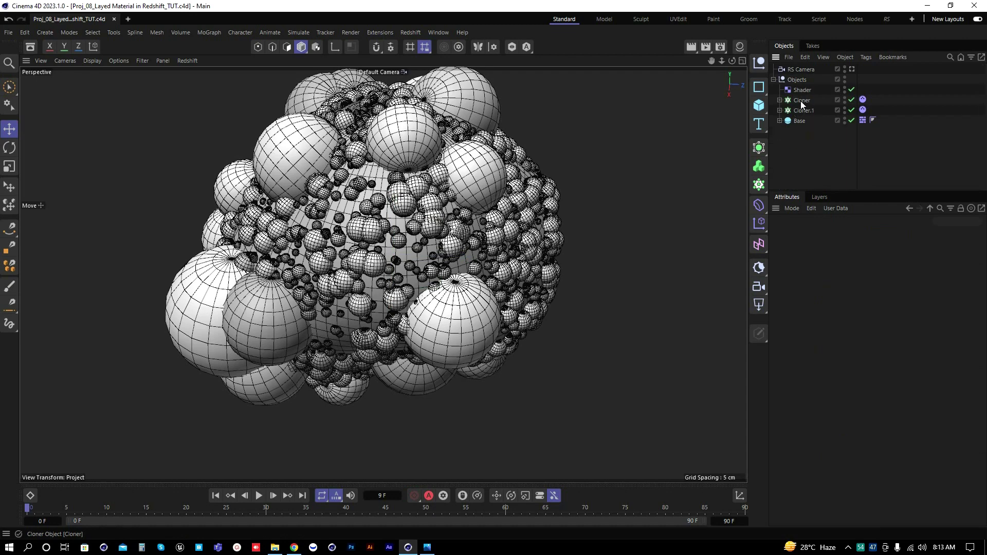
Step: Increase the clone count of the small-sphere Cloner to 6000 and save the project
click(801, 100)
click(851, 234)
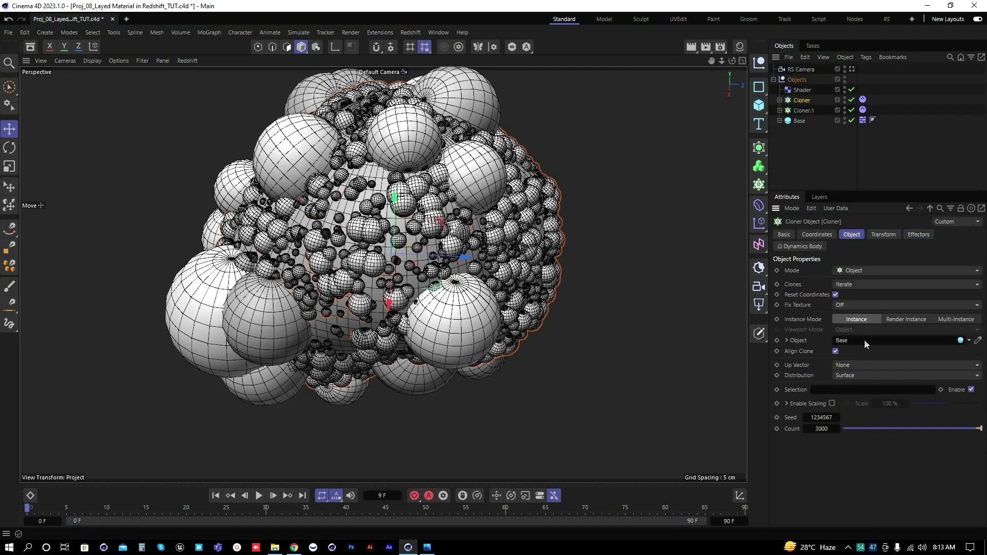
double_click(823, 429)
text(6000)
key(Return)
click(824, 161)
key(ctrl+s)
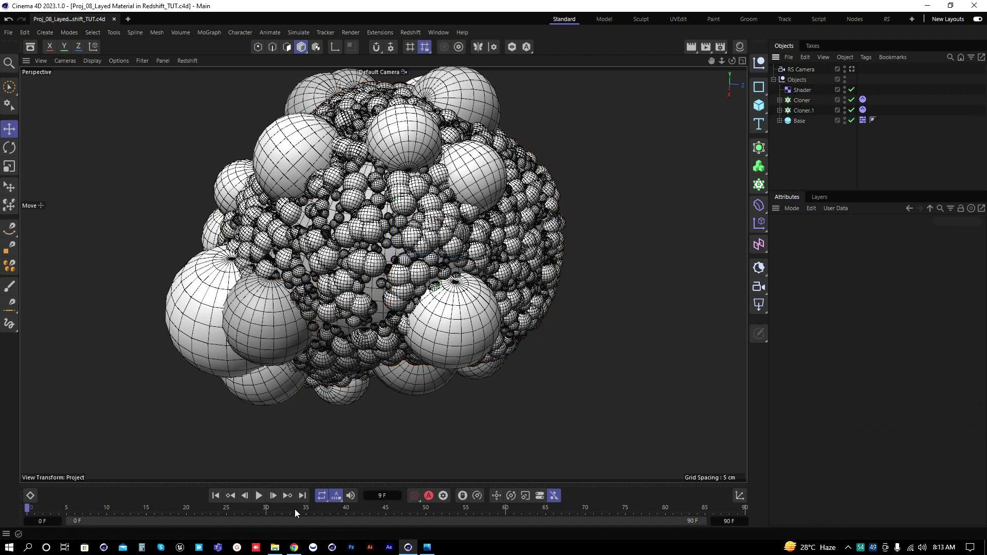
Step: Play the dynamics simulation to frame 10 and inspect the sphere cluster up close and from several sides
click(259, 496)
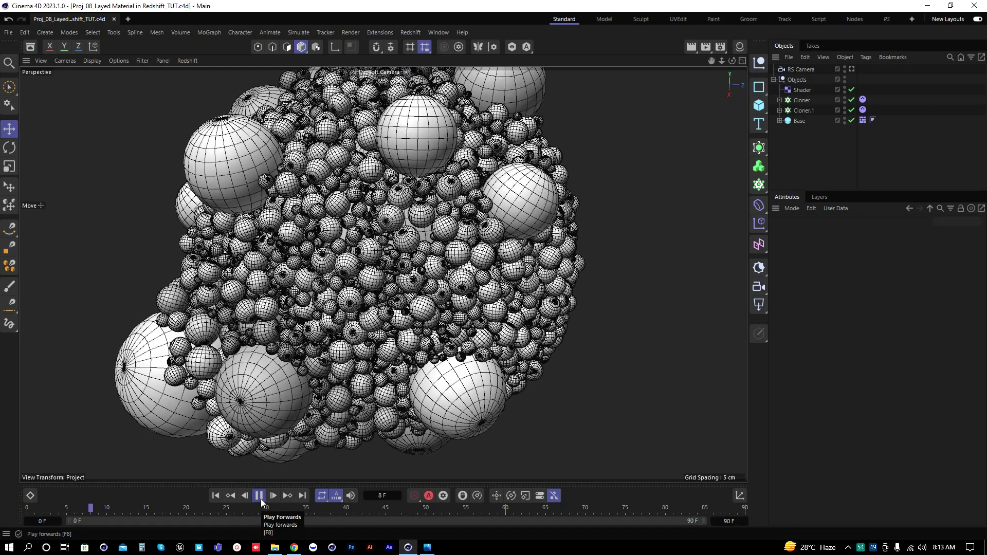
click(259, 496)
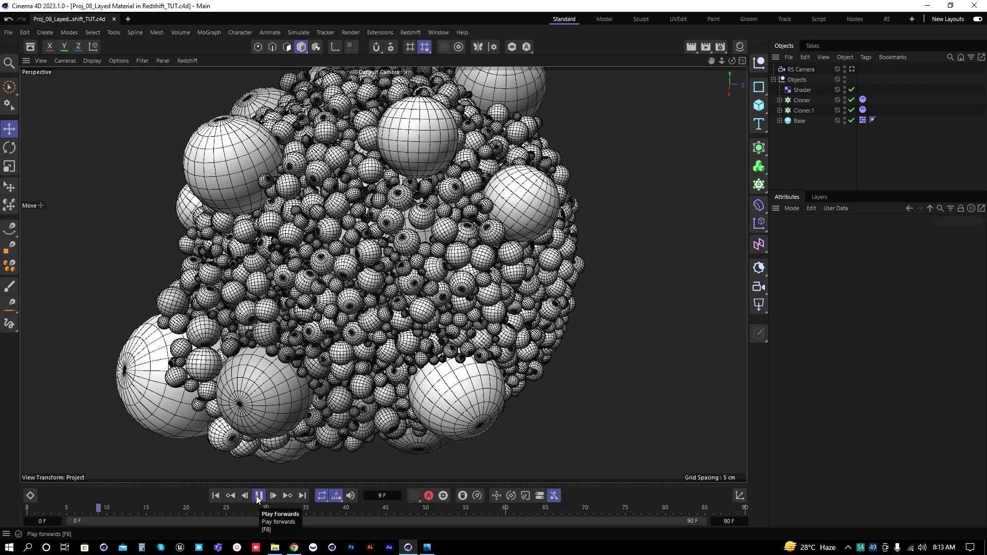
alt+drag(363, 263, 403, 255)
alt+middle_drag(403, 255, 540, 244)
scroll(354, 324, up, 4)
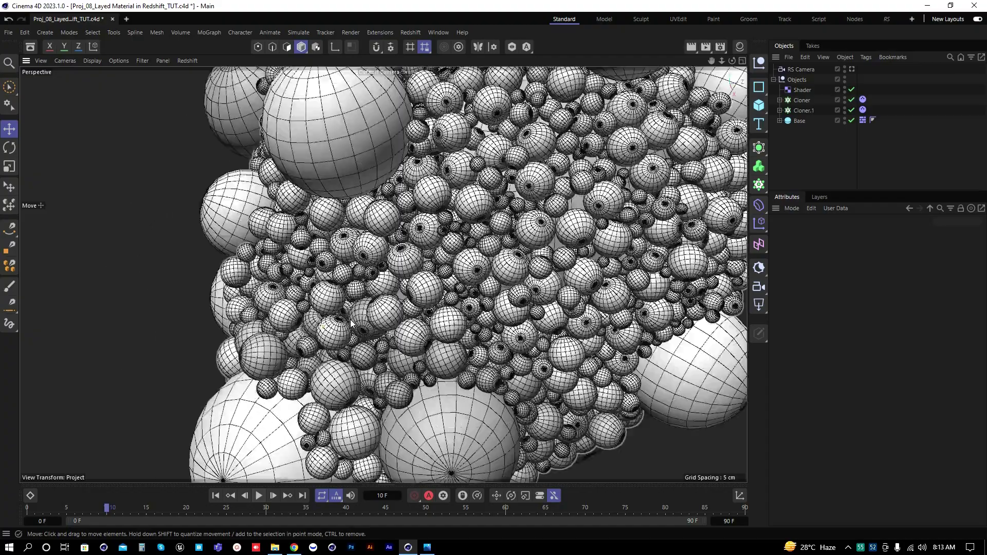
alt+drag(359, 324, 423, 285)
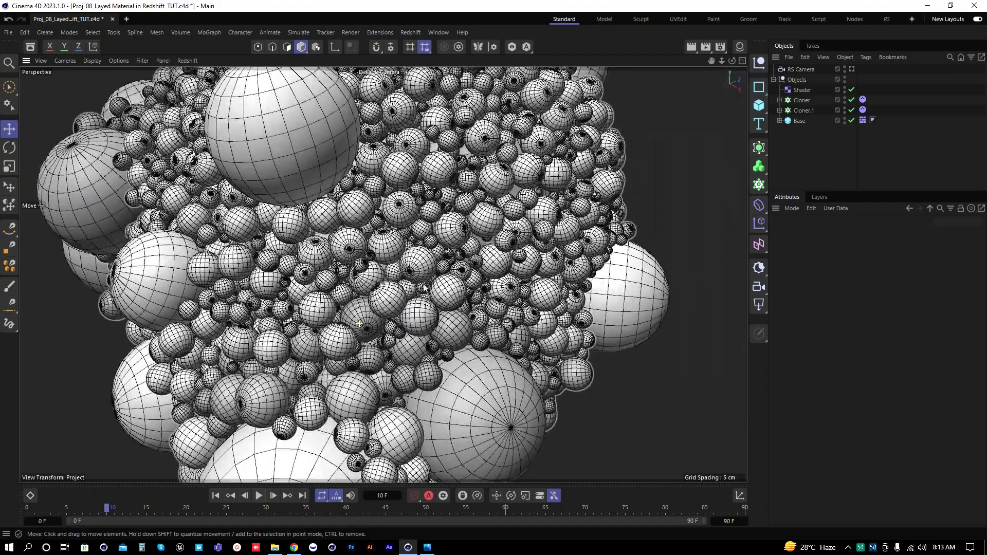
alt+middle_drag(360, 302, 391, 292)
alt+right_drag(423, 281, 385, 301)
alt+drag(403, 287, 414, 280)
alt+middle_drag(398, 286, 513, 258)
alt+right_drag(508, 259, 403, 289)
alt+drag(457, 278, 469, 272)
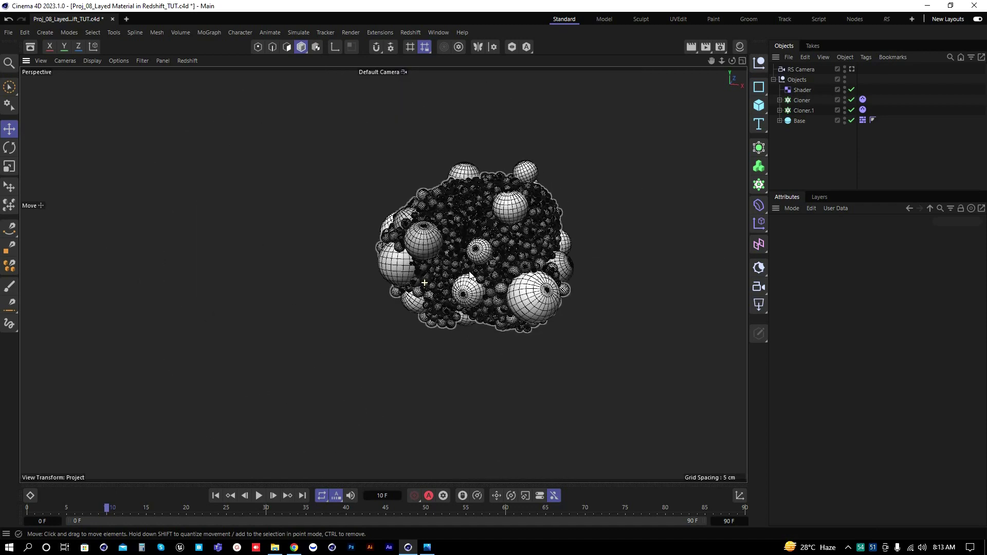
alt+middle_drag(390, 234, 383, 275)
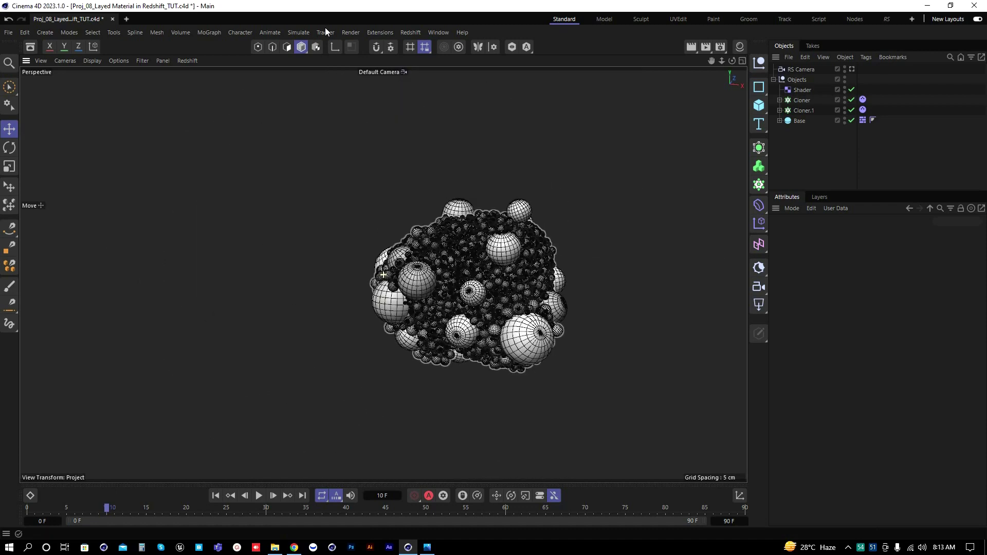
Step: Add a plane to the scene and lower it beneath the sphere cluster
click(759, 105)
click(807, 147)
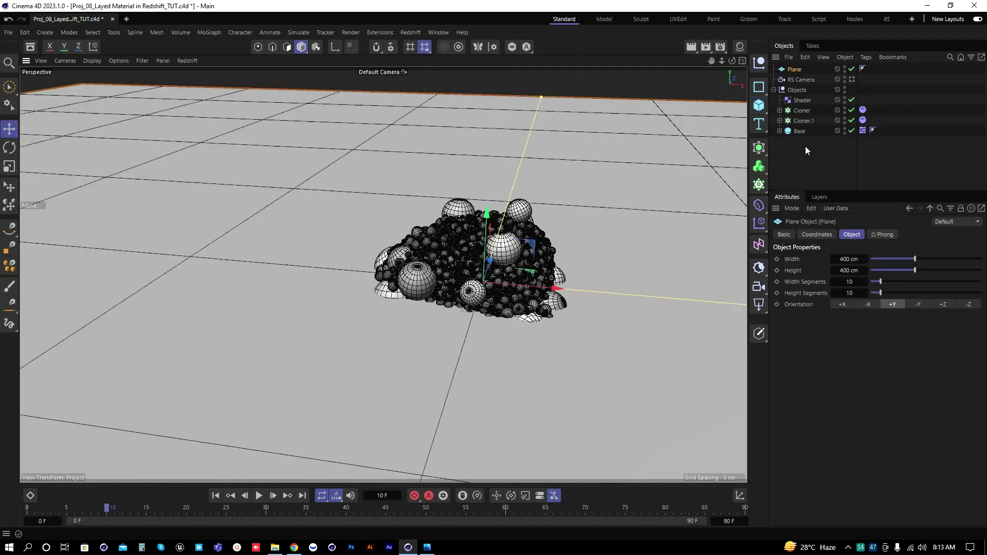
scroll(563, 260, down, 5)
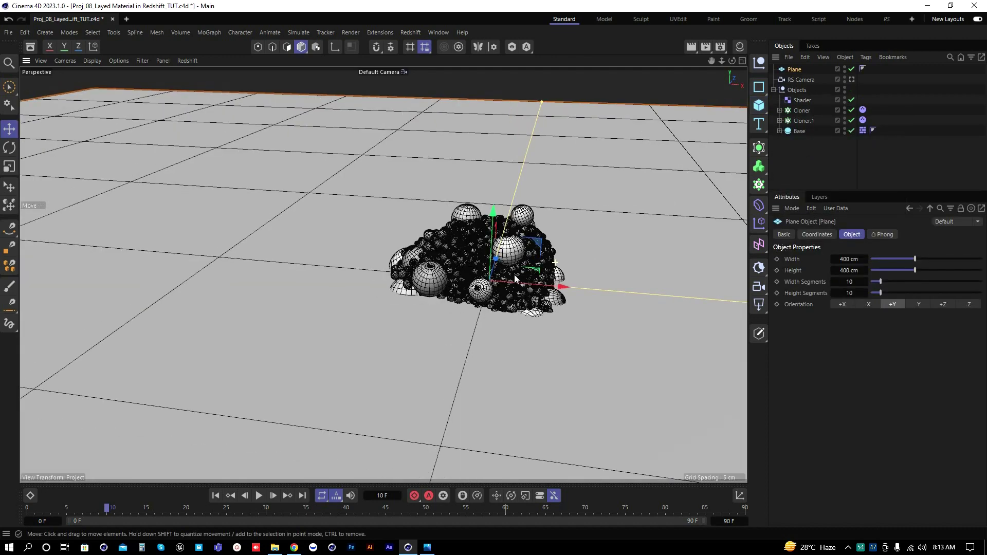
drag(525, 211, 520, 265)
Step: Rename the plane as BG and place it inside the Objects group above the Shader effector
double_click(797, 70)
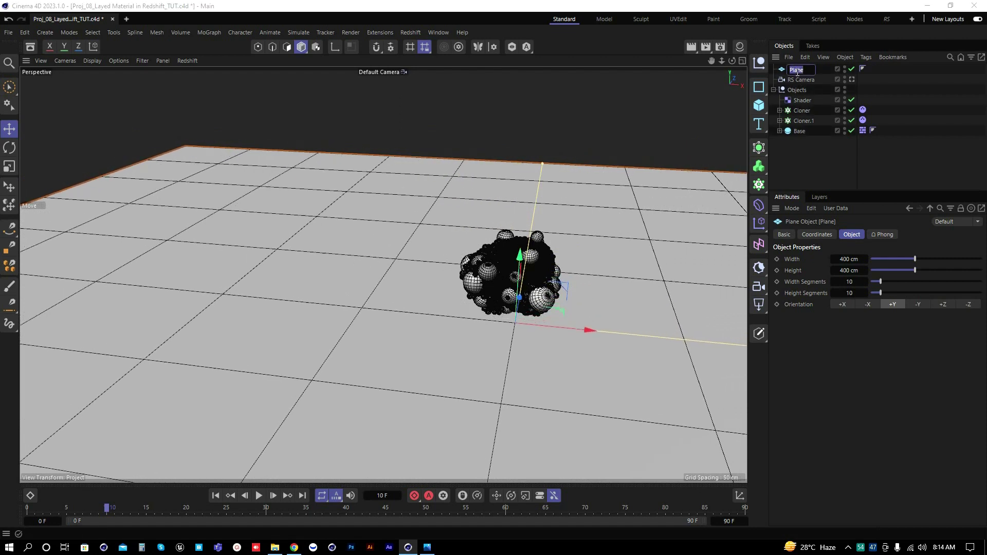
text(BG)
key(Return)
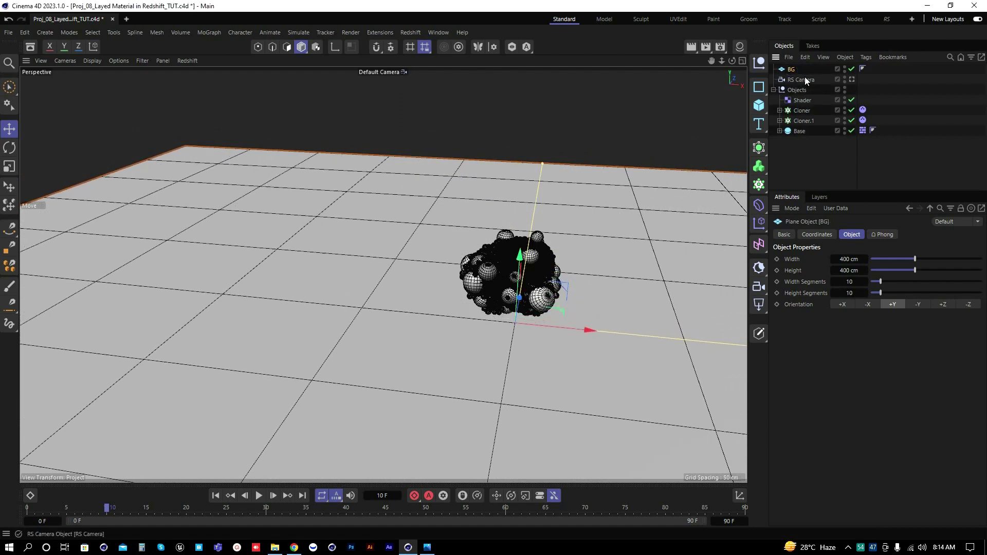
drag(791, 70, 799, 96)
click(800, 155)
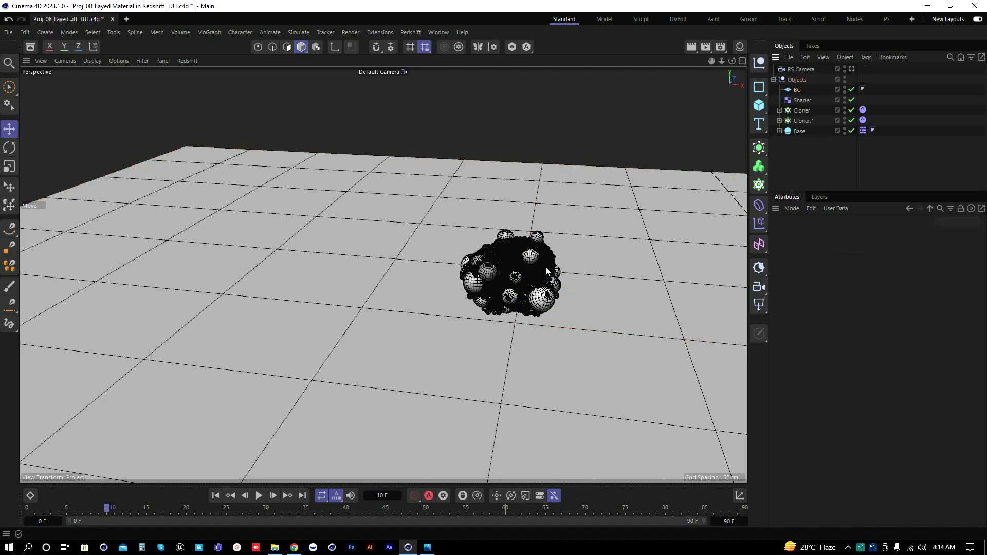
Step: Select the BG plane beneath the sphere cluster and scale it down uniformly to 240 cm wide and high
alt+drag(533, 280, 414, 320)
alt+middle_drag(520, 276, 374, 322)
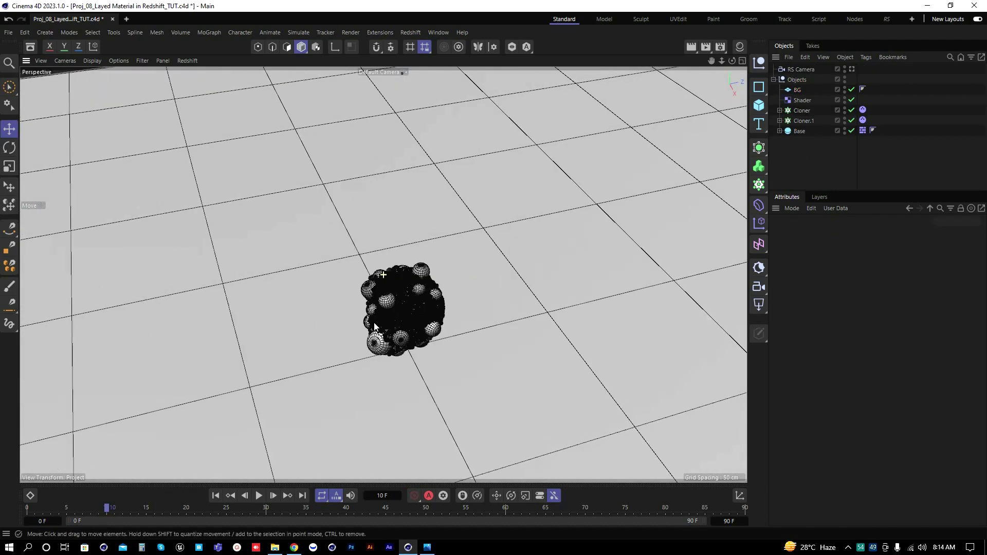
click(557, 292)
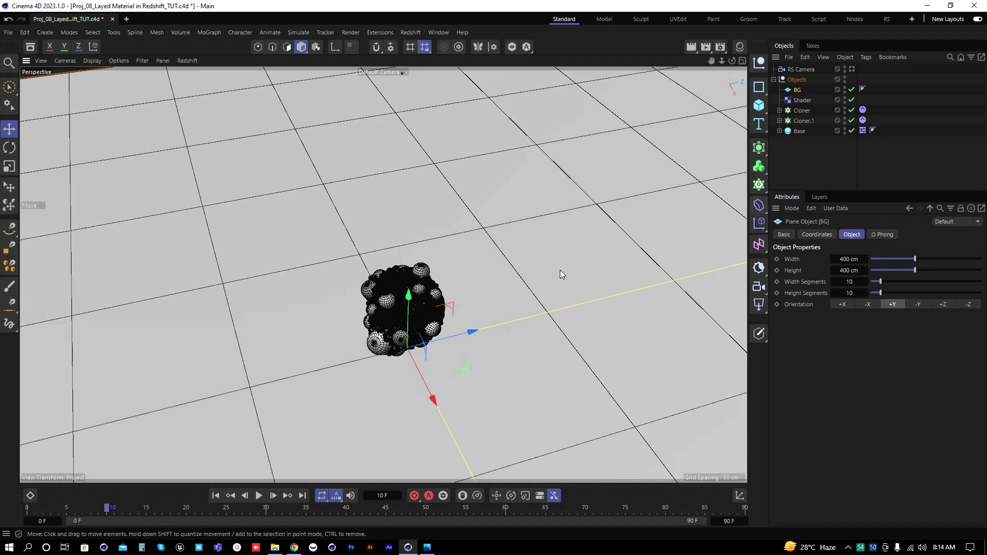
key(t)
key(e)
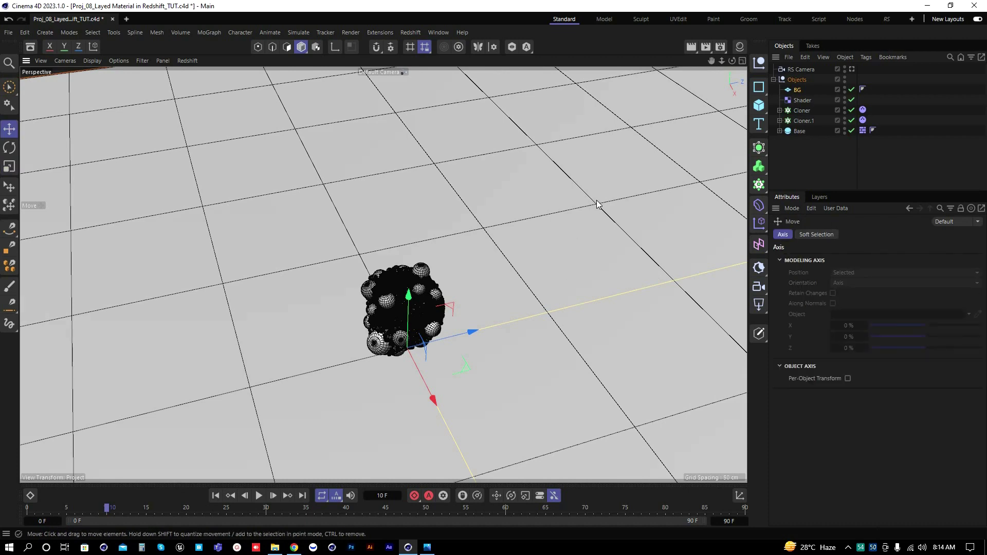
key(t)
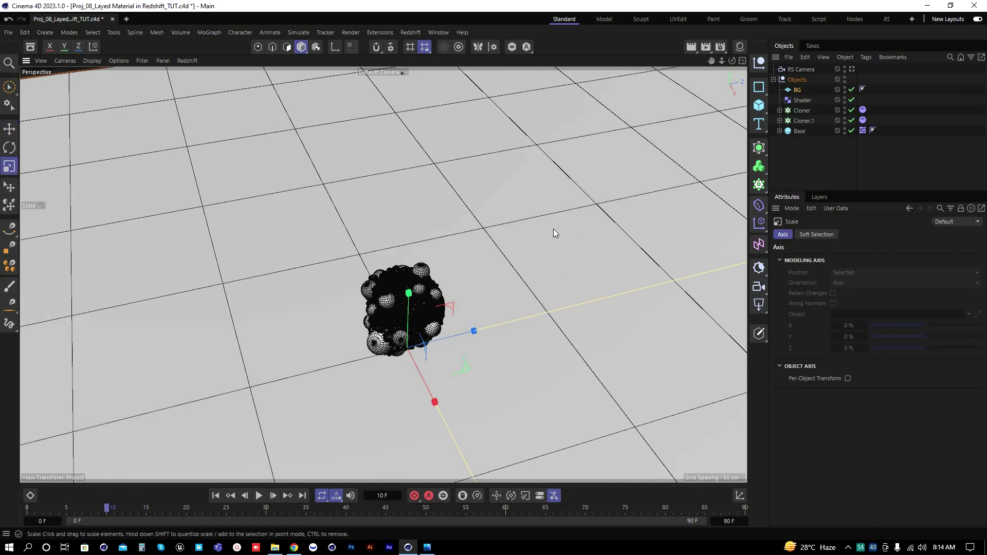
drag(553, 230, 480, 279)
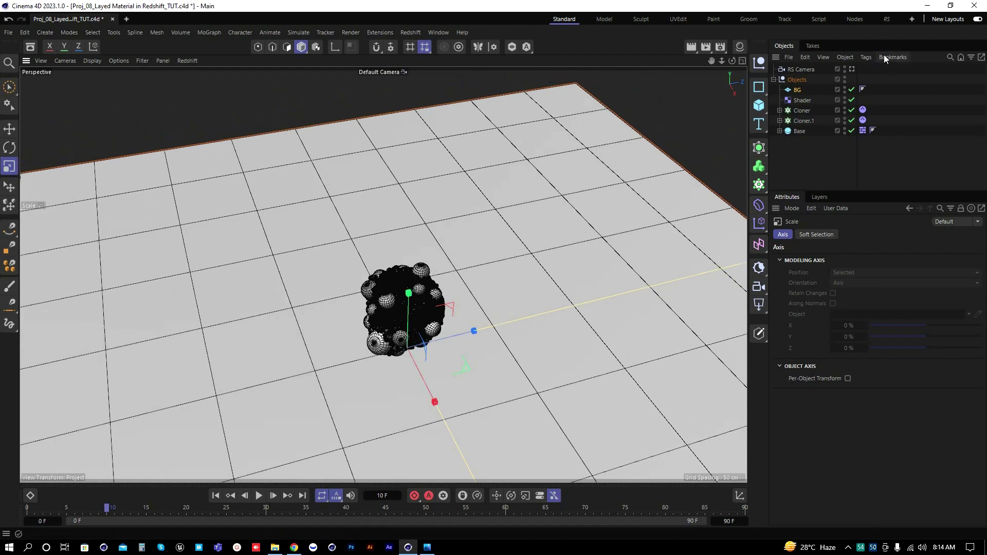
Step: Look through the RS Camera in the main viewport and switch the Front viewport to a Perspective projection
click(852, 69)
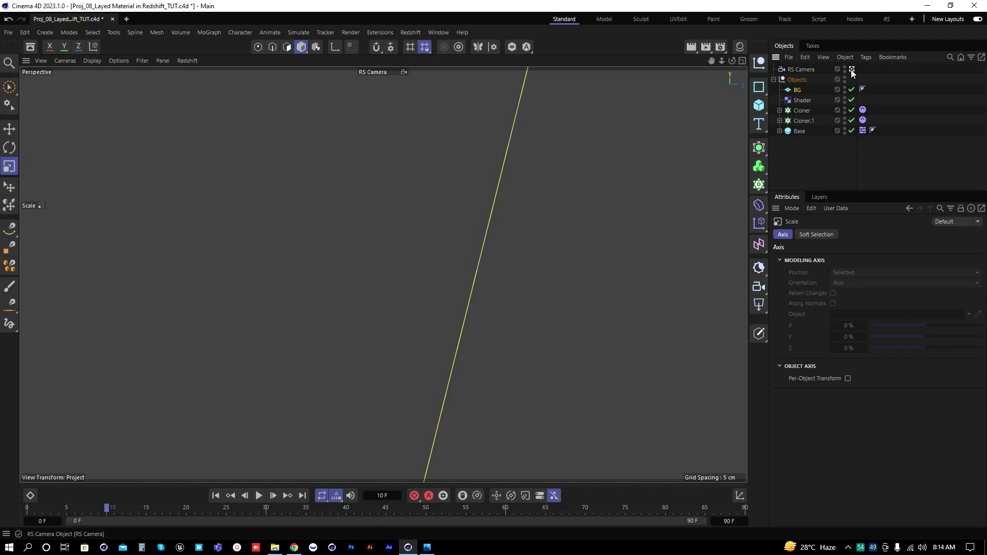
middle_click(411, 285)
click(416, 277)
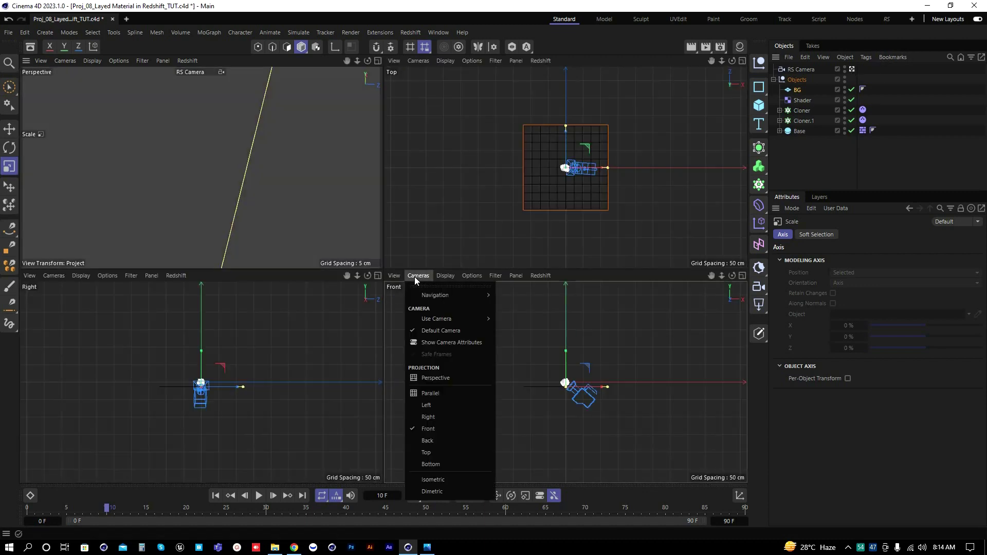
click(442, 379)
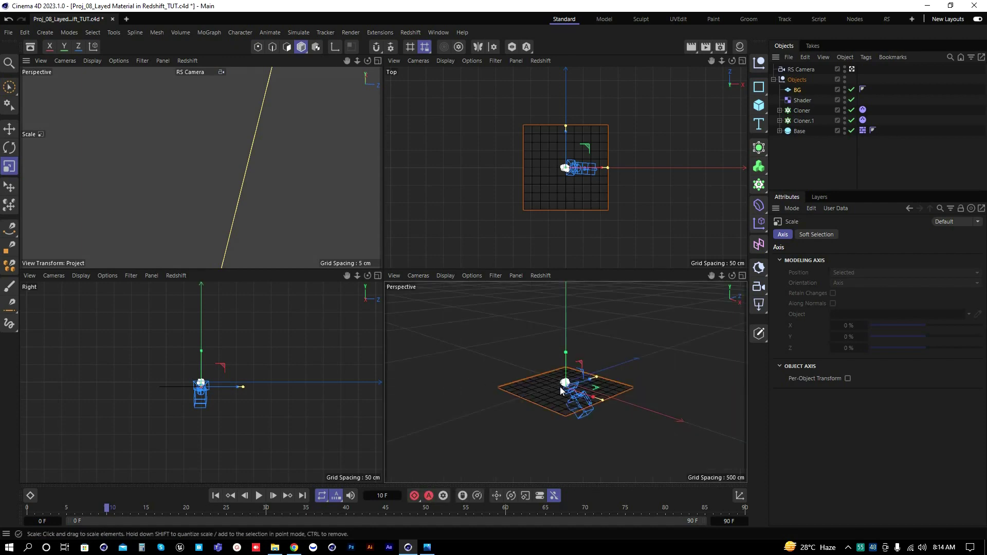
Step: Raise the BG plane vertically until it sits slightly above the sphere cluster
key(e)
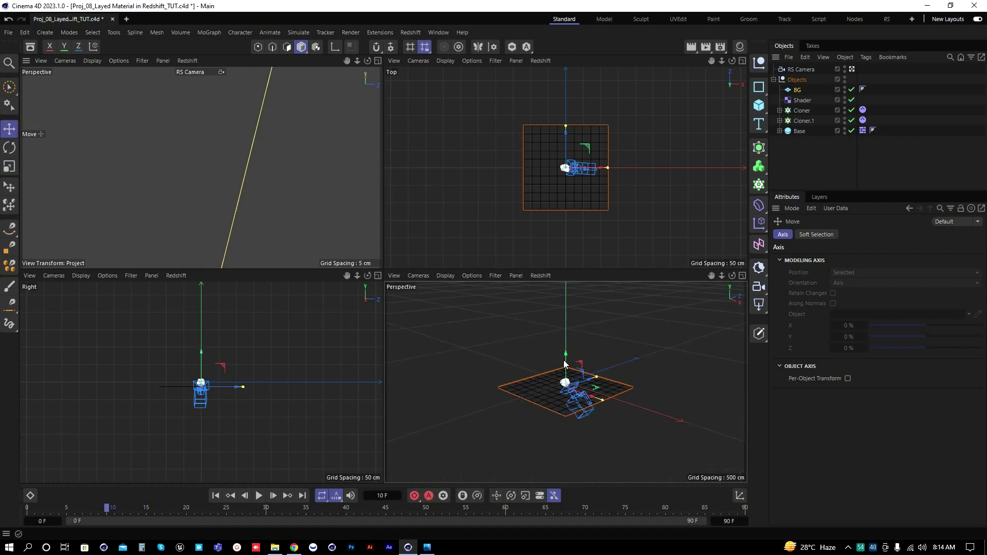
drag(564, 350, 599, 363)
drag(566, 335, 567, 338)
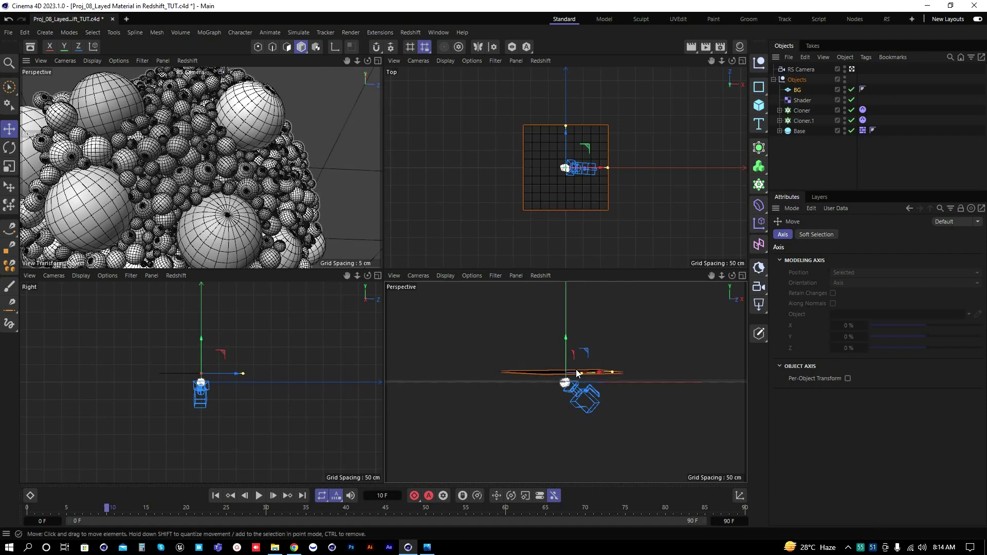
Step: Tilt the BG plane steeply so it faces the RS Camera, and check it in the camera view
alt+drag(567, 381, 606, 317)
alt+right_drag(588, 382, 672, 367)
alt+drag(502, 374, 519, 343)
key(r)
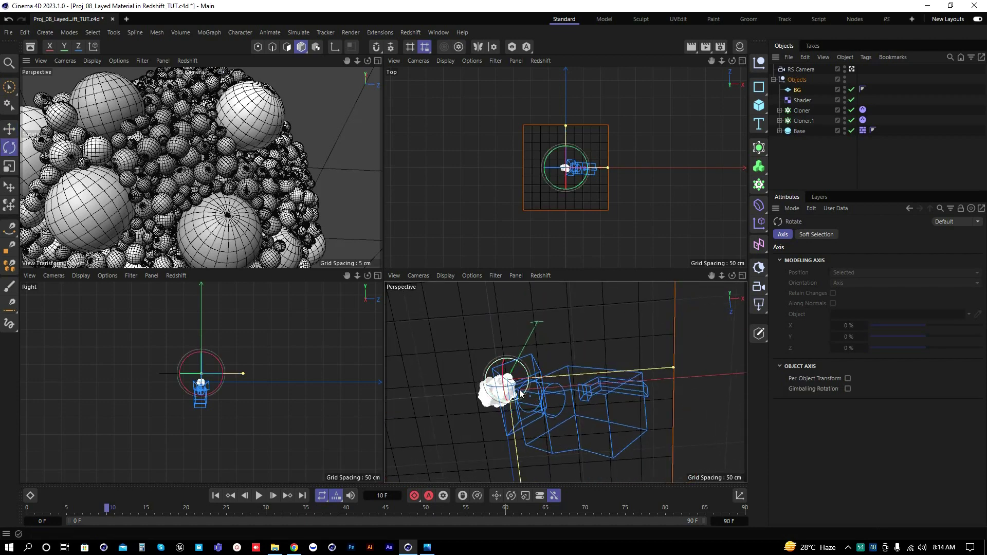
drag(518, 389, 527, 383)
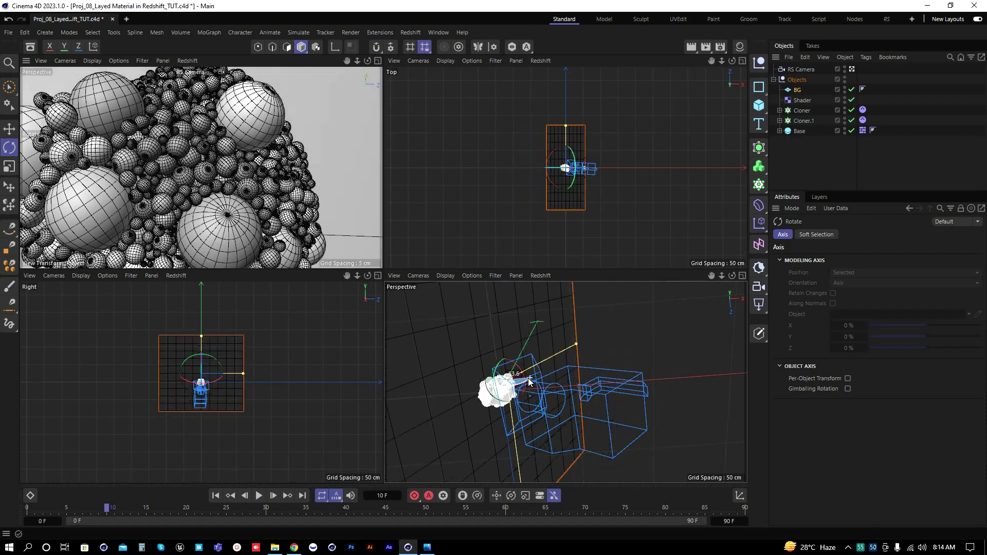
middle_click(239, 213)
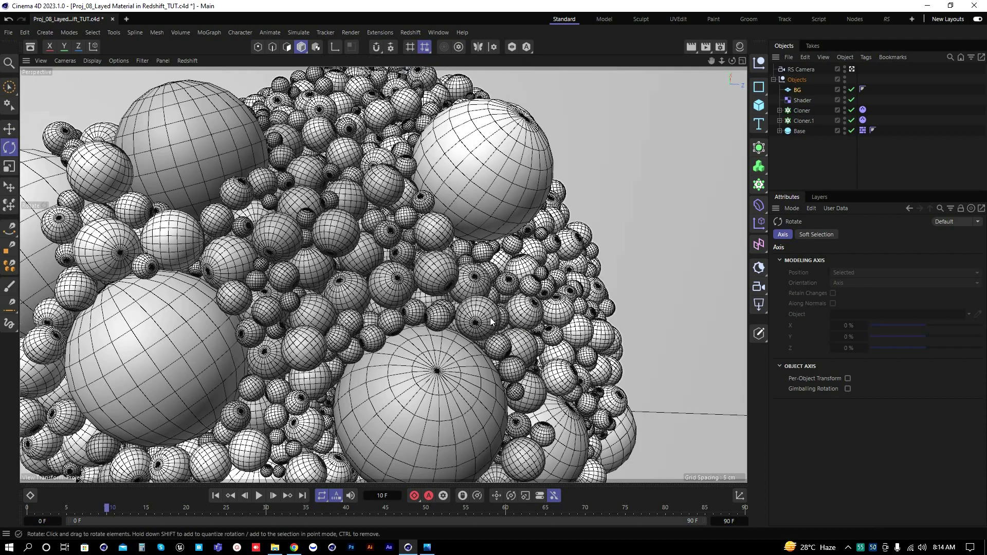
middle_click(491, 321)
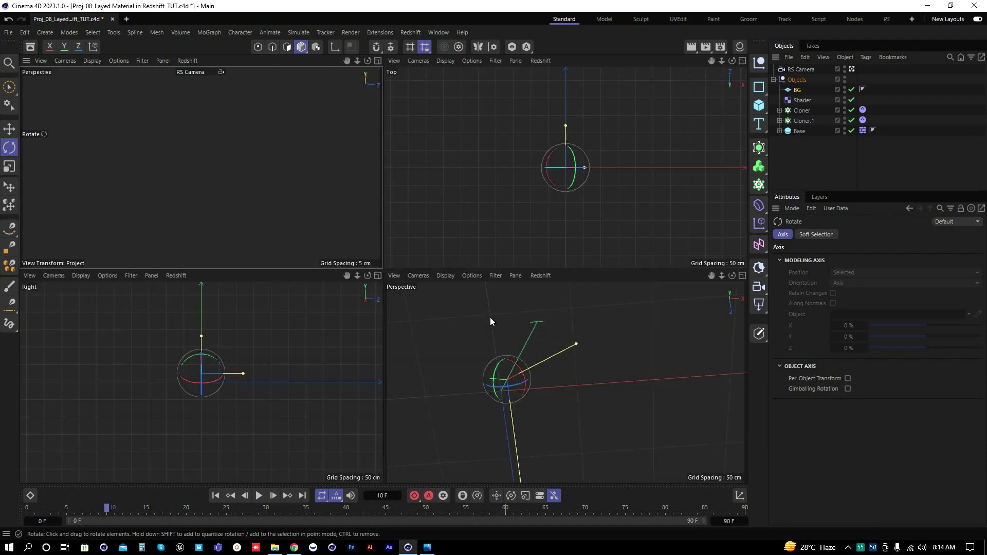
Step: Lower the tilted BG plane and push it back along its normal, away from the camera, to sit behind the cluster
key(e)
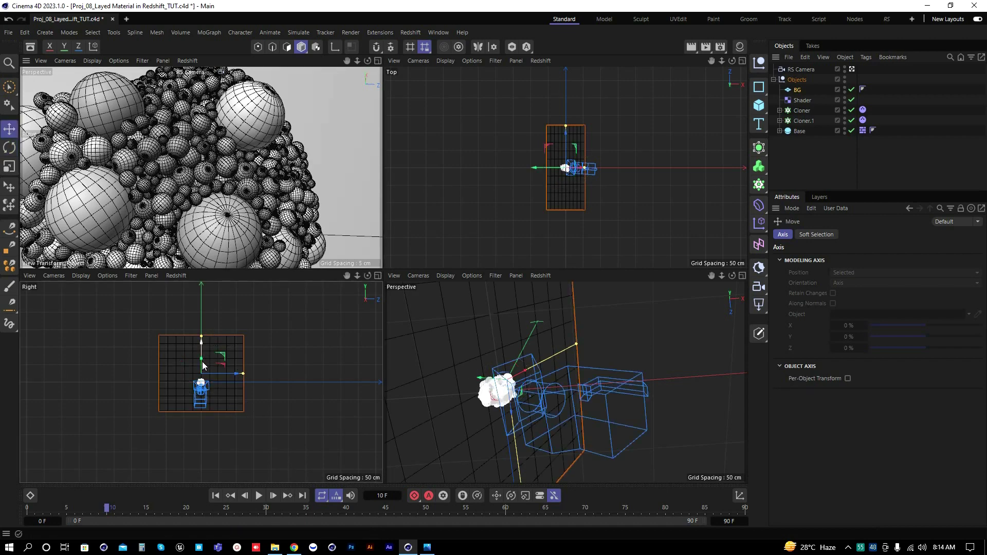
click(266, 360)
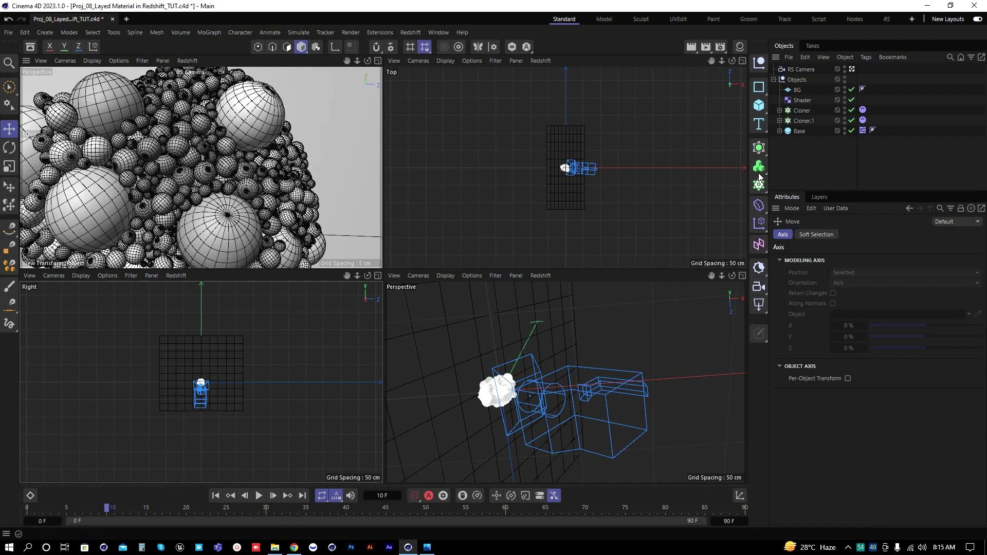
click(227, 353)
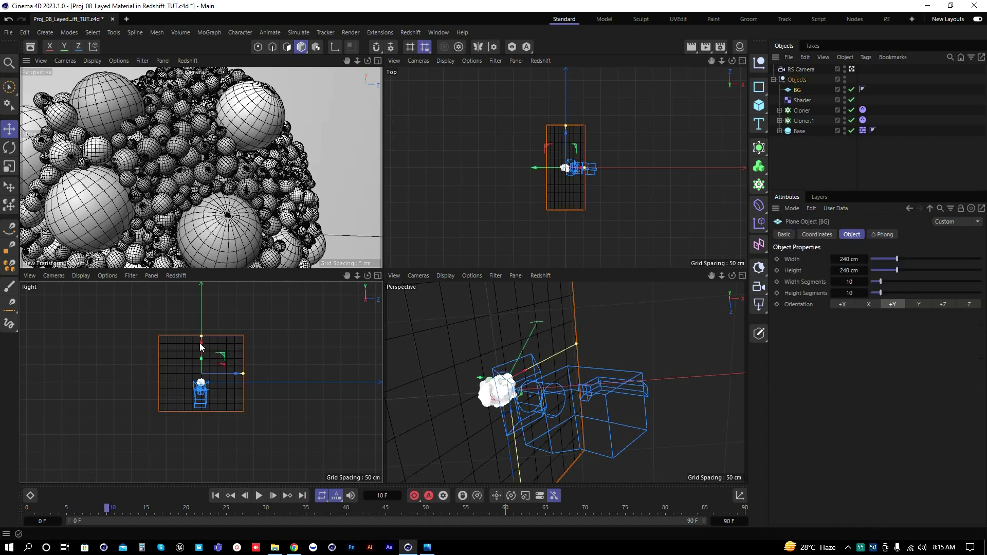
drag(202, 345, 207, 353)
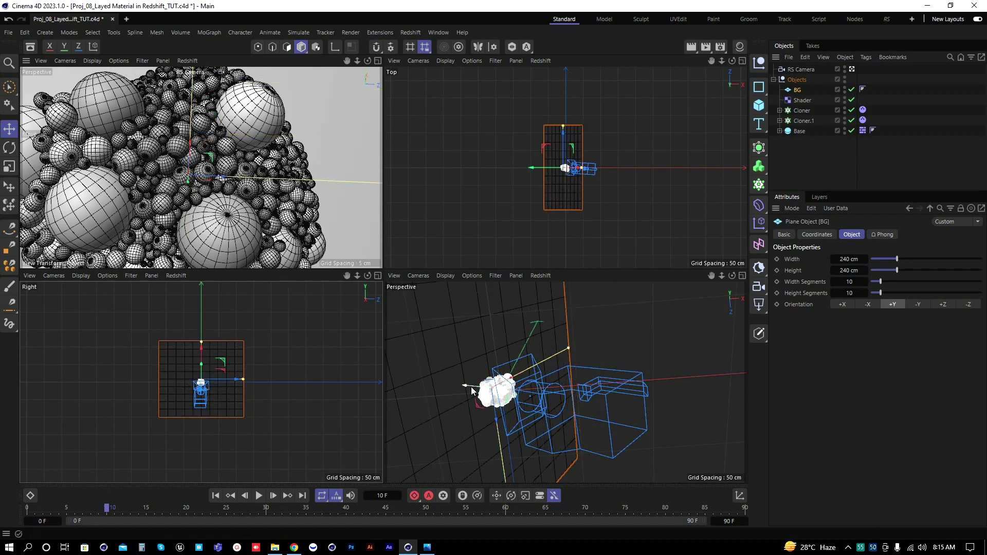
drag(471, 386, 464, 385)
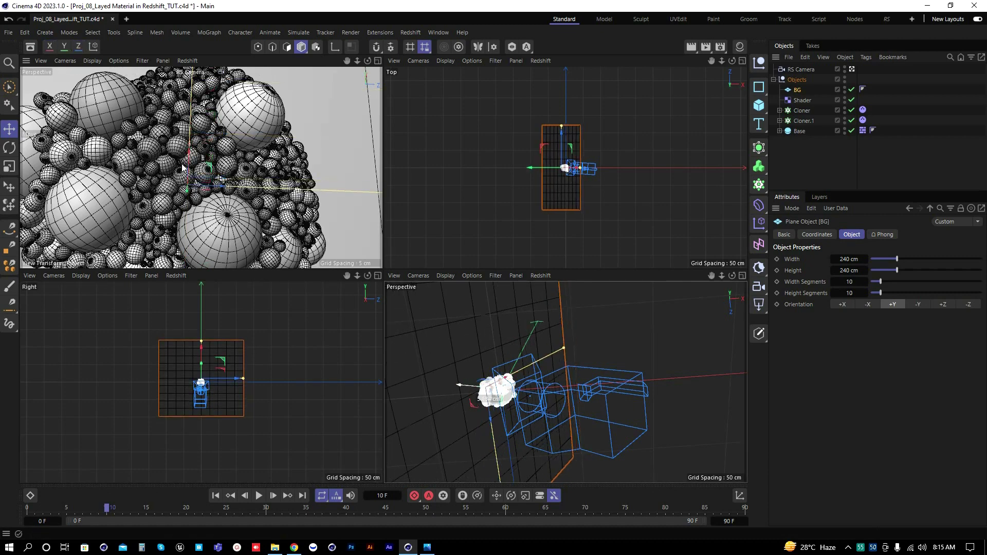
middle_click(334, 222)
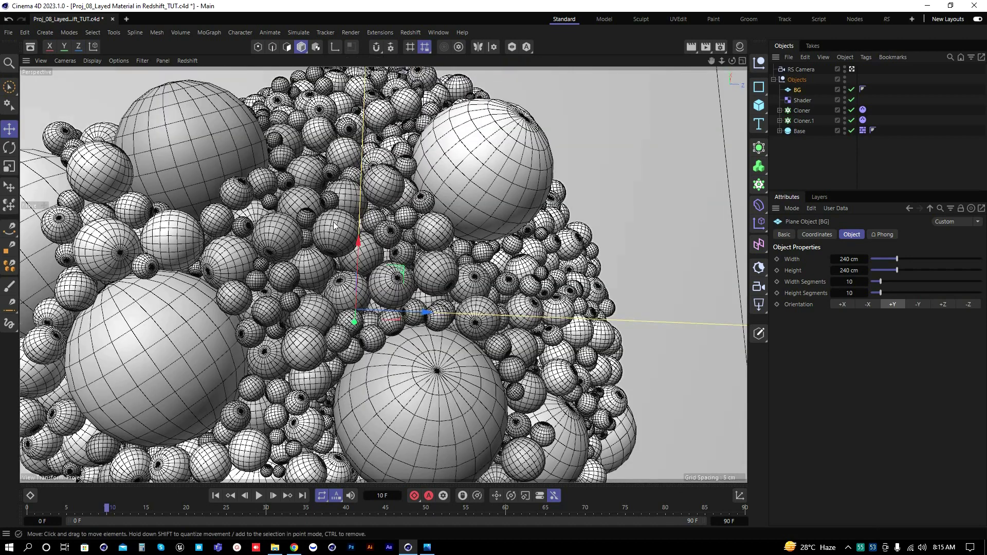
key(e)
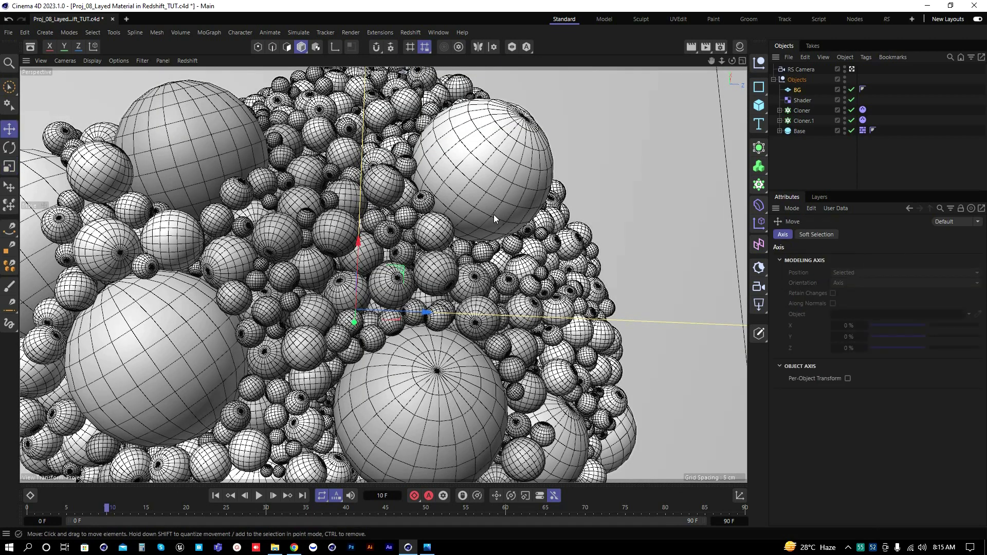
drag(494, 218, 437, 241)
key(ctrl+z)
Step: Reduce the BG plane's width segments and height segments to 1 each
click(798, 91)
drag(863, 283, 790, 283)
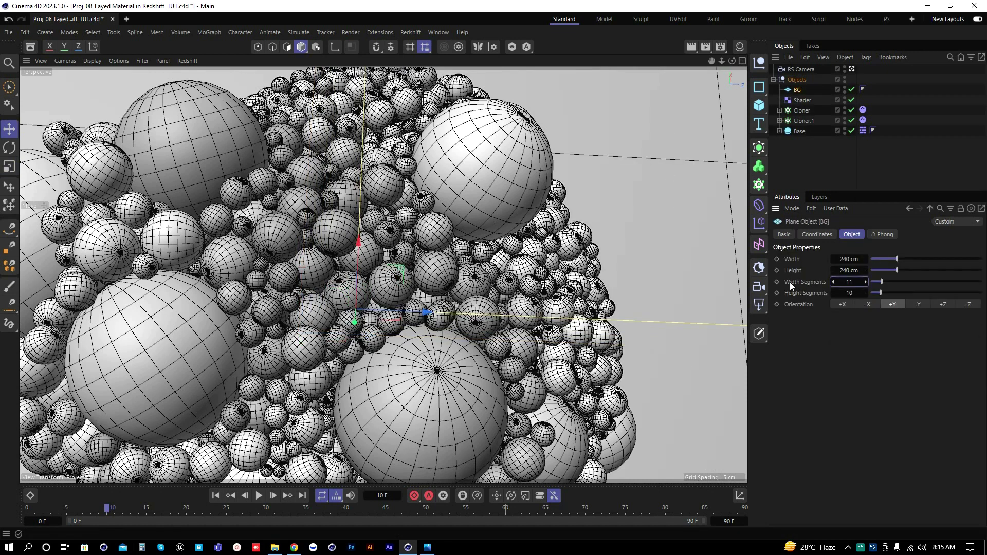
text(1)
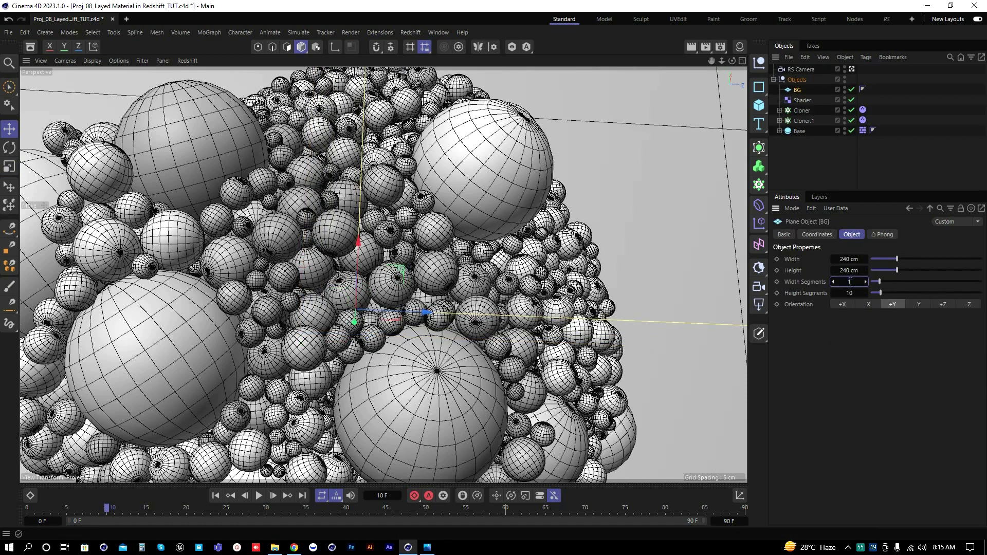
key(Tab)
text(1)
key(Return)
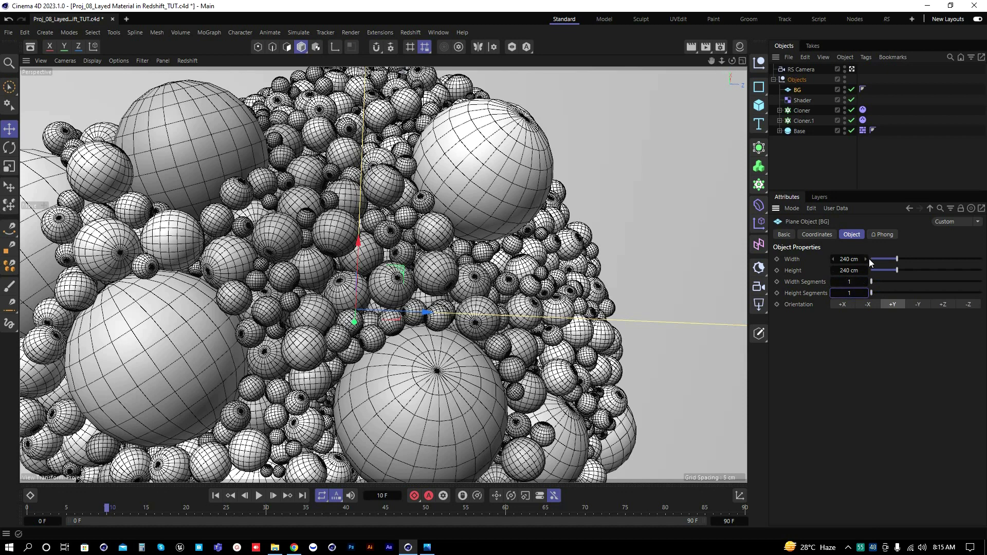
Step: Set the BG plane's width and height to 50 cm and shift it sideways along its Z axis to fill the camera background
click(854, 259)
text(50)
key(Tab)
text(50)
key(Return)
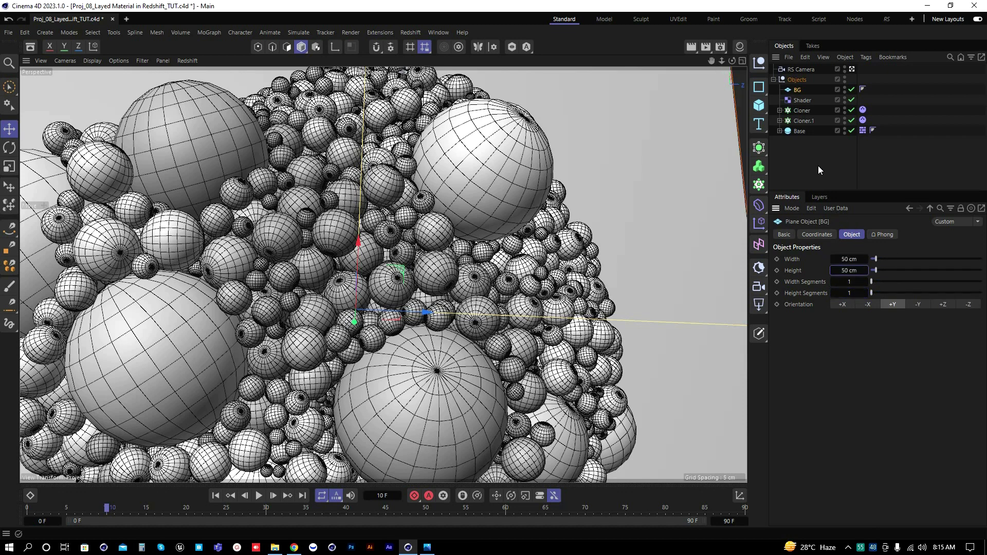
drag(428, 312, 453, 313)
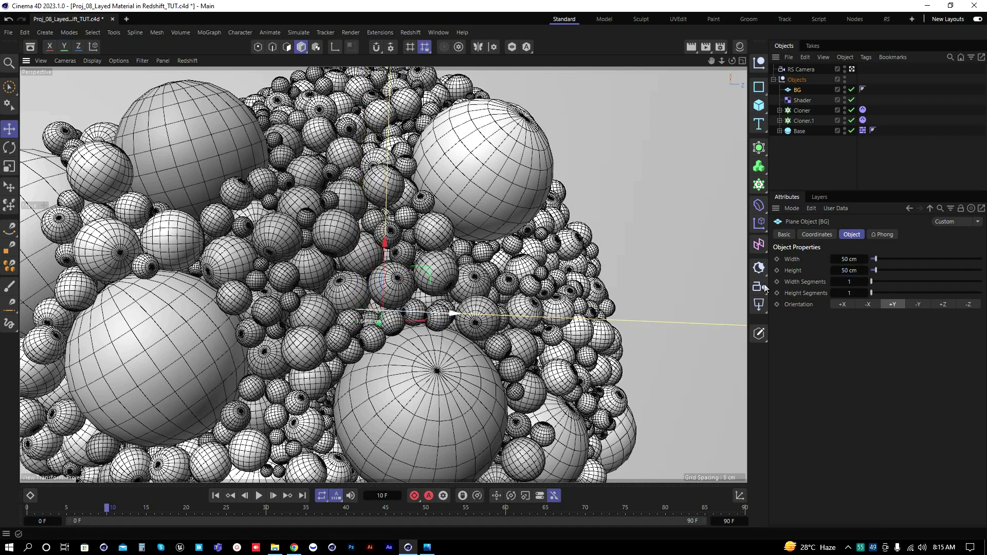
Step: Set the BG plane's width and height to 60 cm and save the project
click(846, 259)
text(60)
key(Tab)
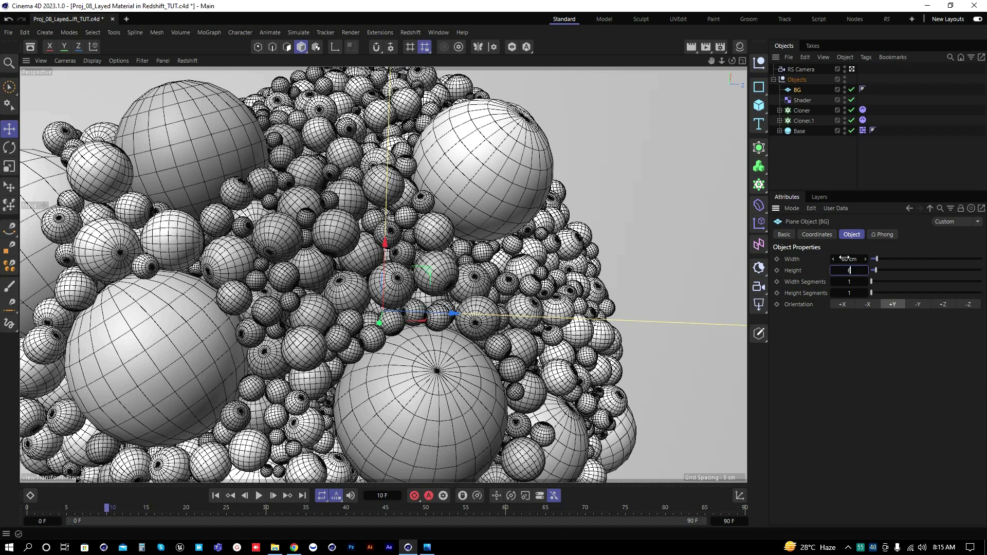
text(60)
key(Return)
click(813, 175)
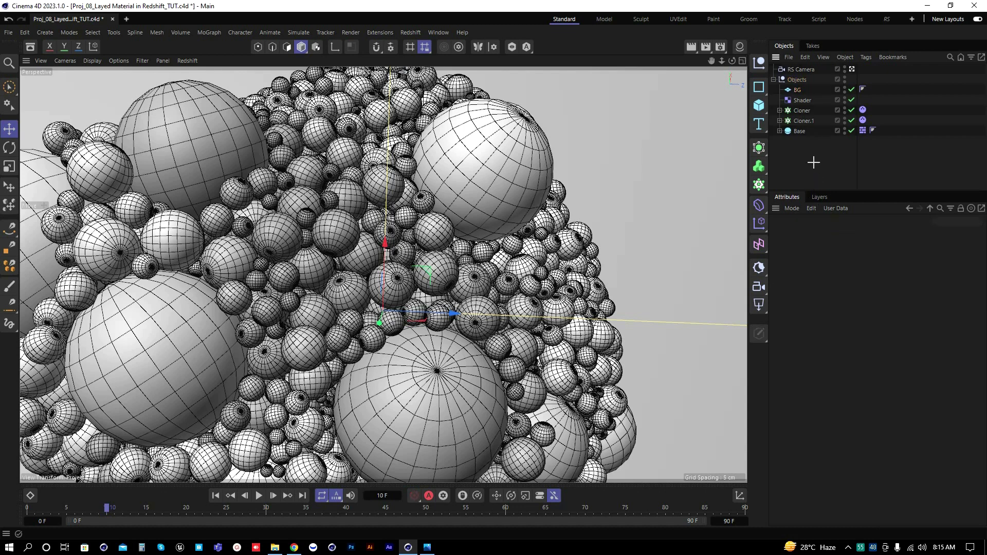
key(ctrl+s)
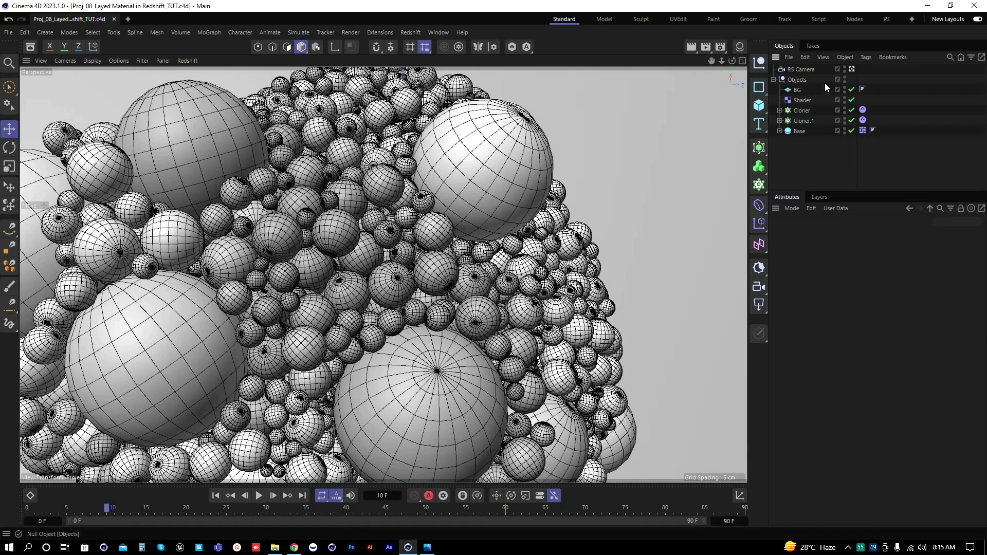
Step: Reframe the RS Camera slightly closer to the sphere cluster, leaving less background showing beside it
alt+middle_drag(331, 250, 360, 248)
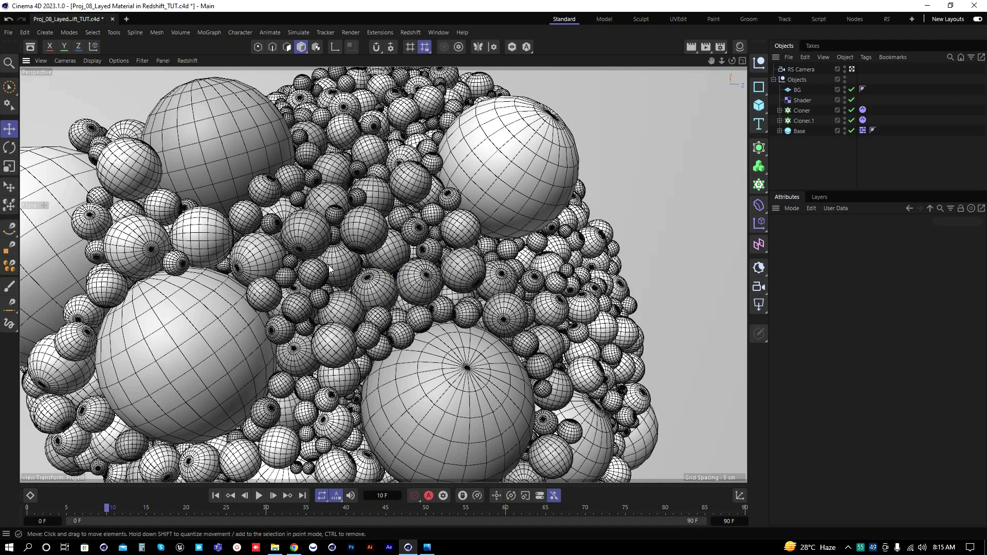
alt+right_drag(322, 266, 342, 267)
alt+middle_drag(342, 266, 373, 258)
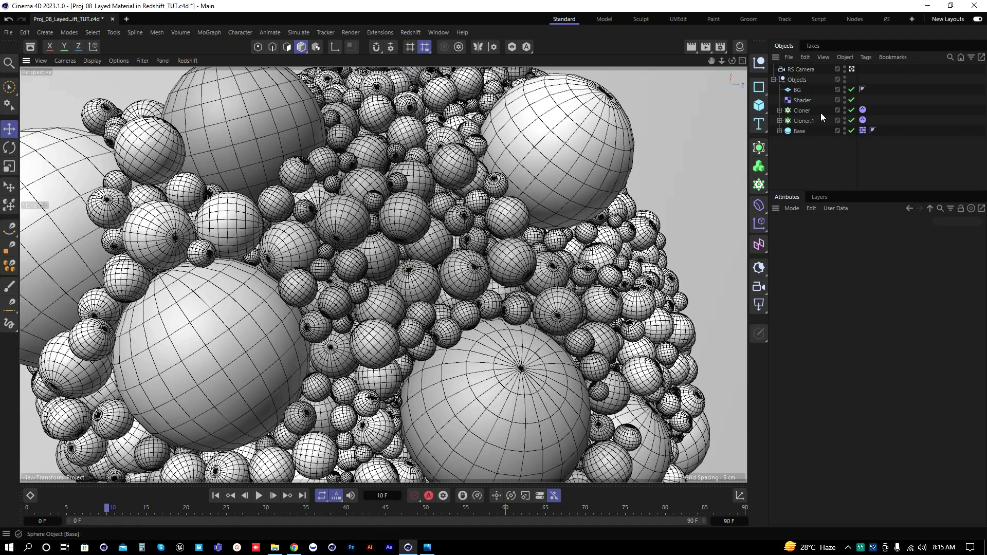
Step: Set the render output size to 1350 by 1350 pixels in the render settings
click(720, 47)
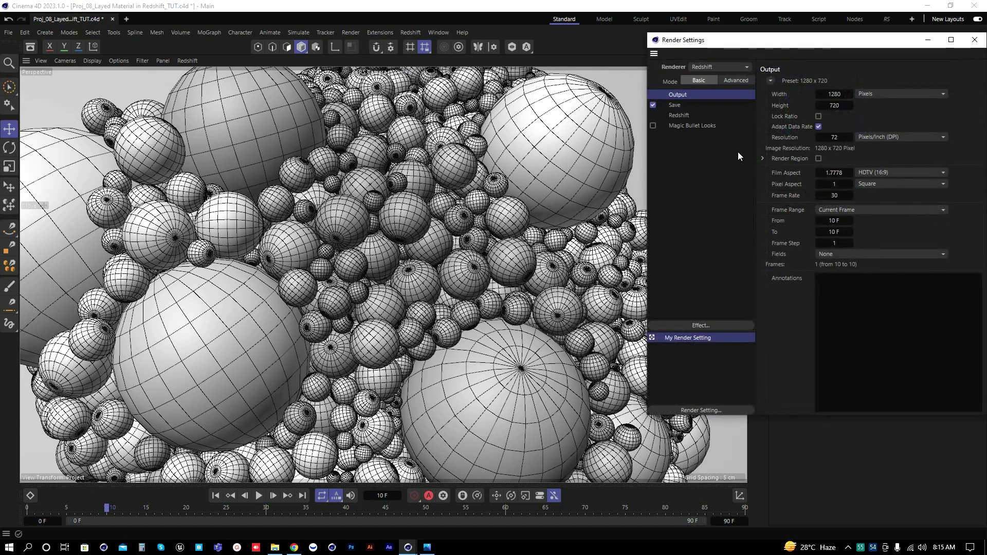
click(838, 93)
text(135)
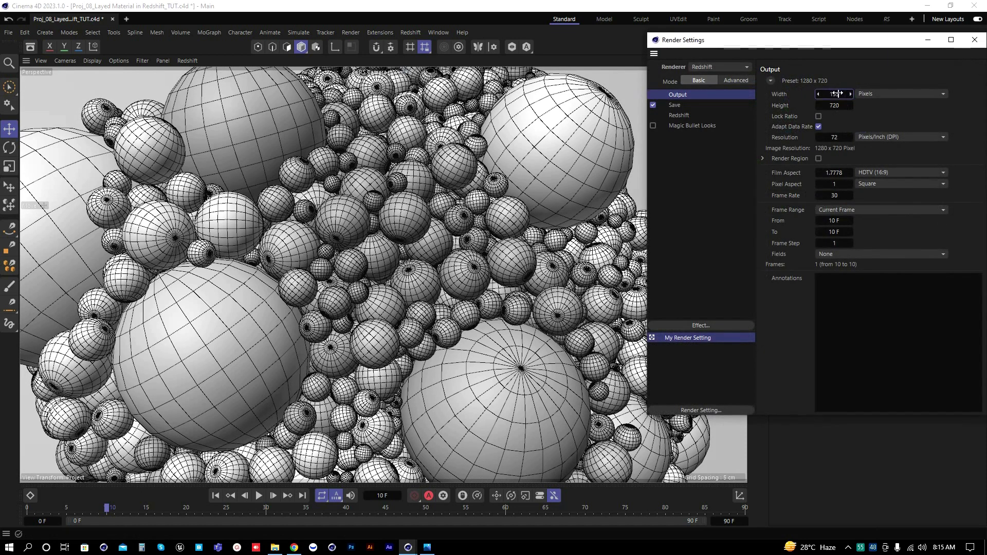
text(0)
key(Tab)
key(0)
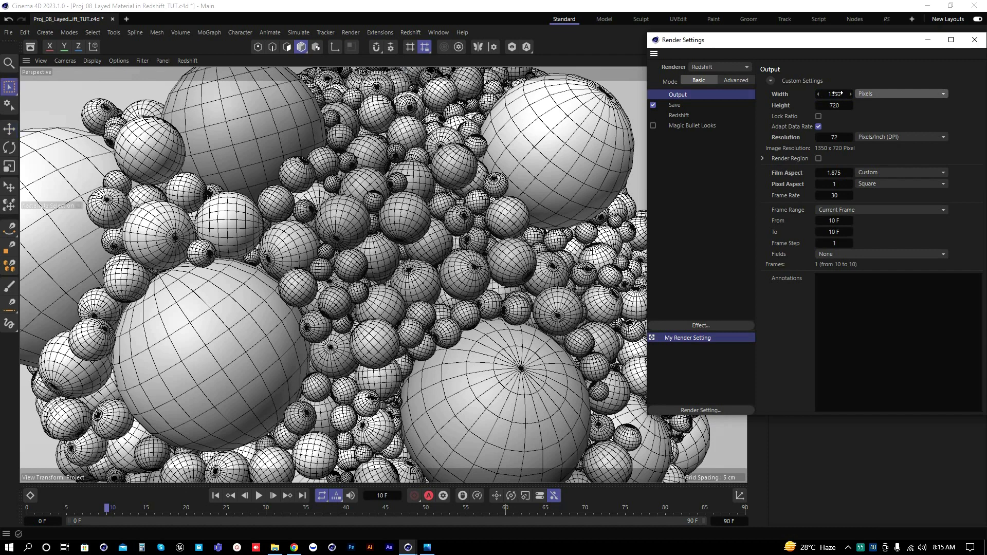
click(836, 105)
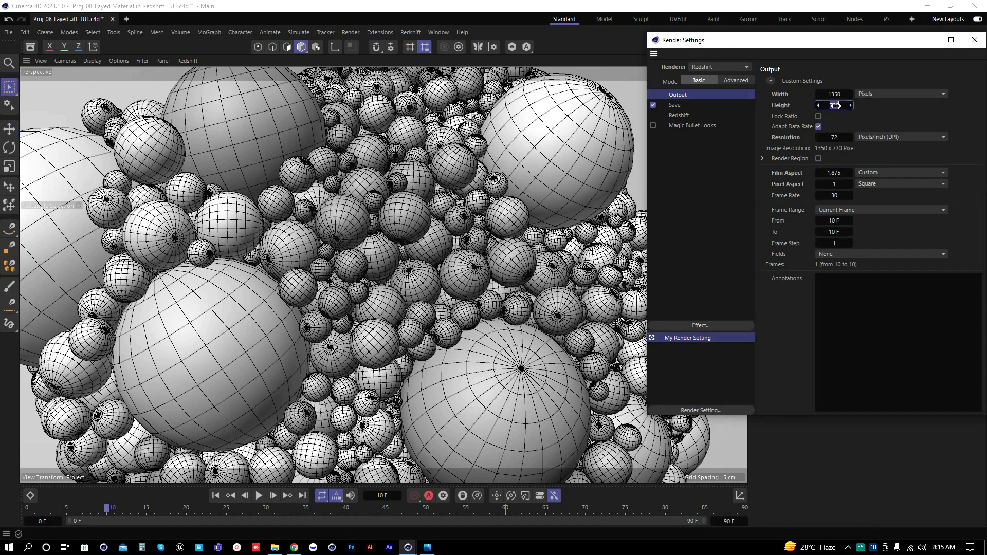
text(1350)
key(Return)
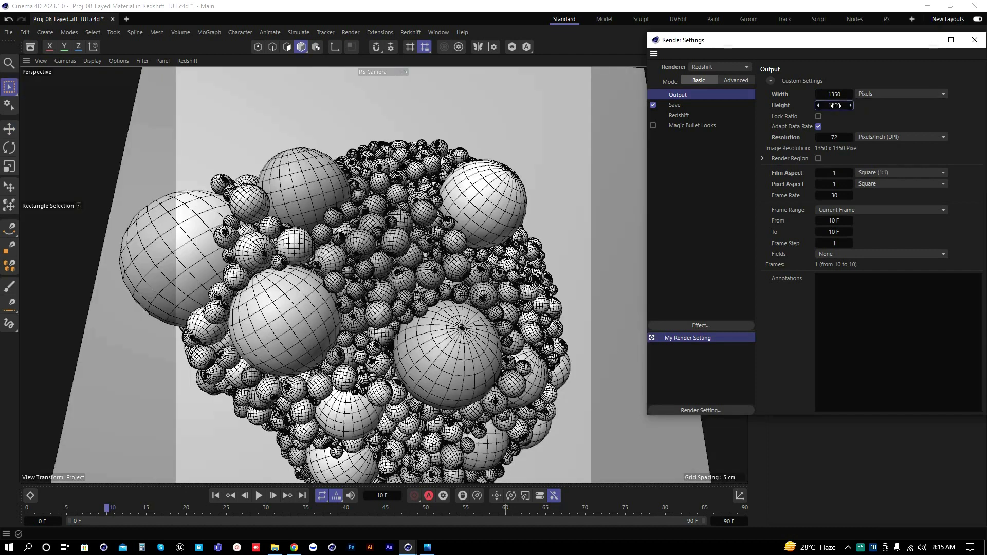
click(975, 40)
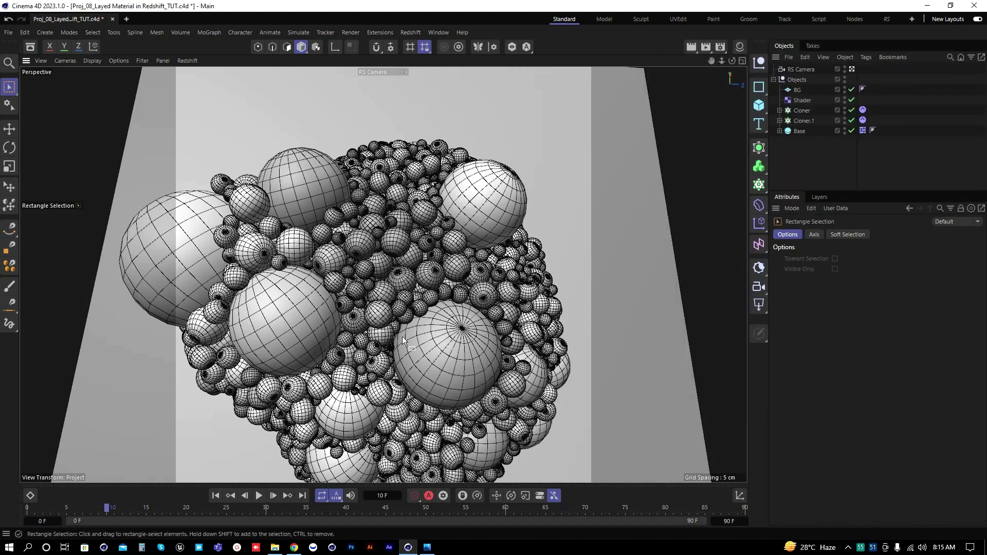
Step: Orbit and move the RS Camera closer so the ball cluster fills the square frame, and save the project
scroll(411, 340, up, 4)
scroll(406, 337, up, 5)
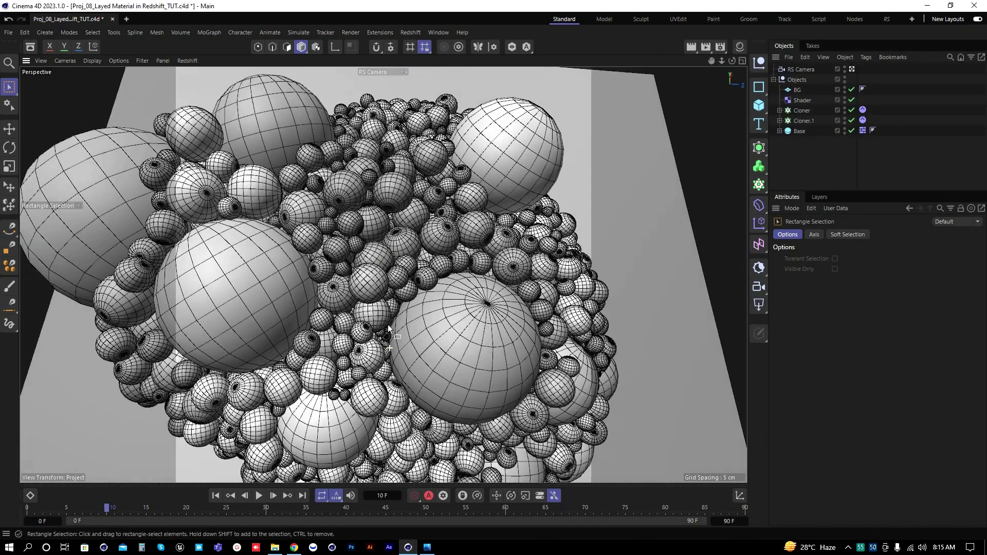
alt+drag(389, 330, 389, 402)
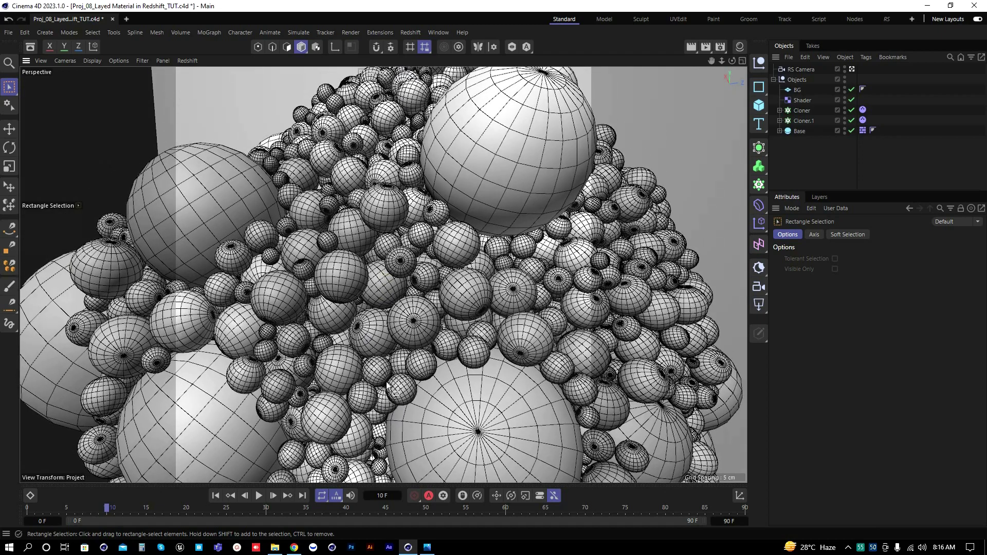
alt+right_drag(370, 387, 384, 379)
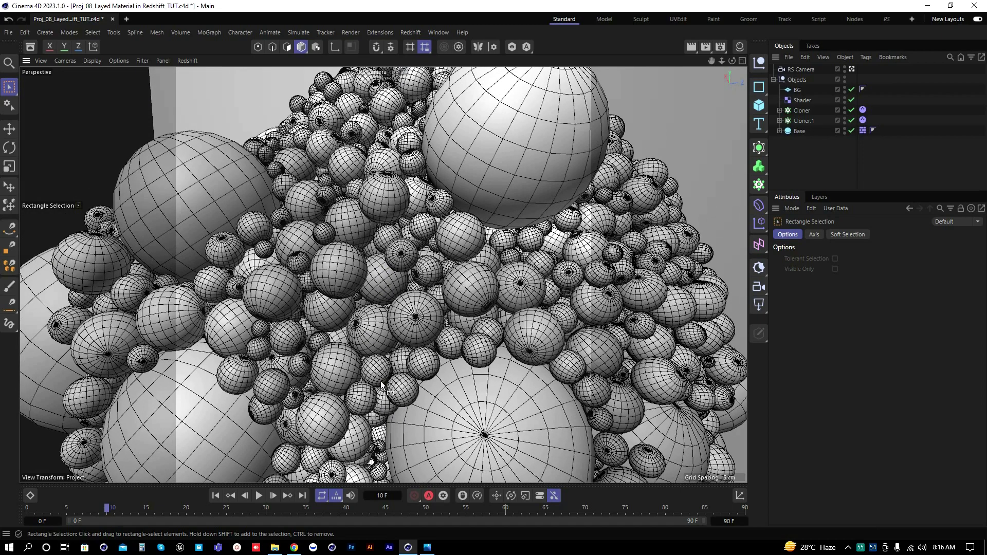
alt+middle_drag(380, 382, 373, 387)
alt+right_drag(384, 376, 387, 375)
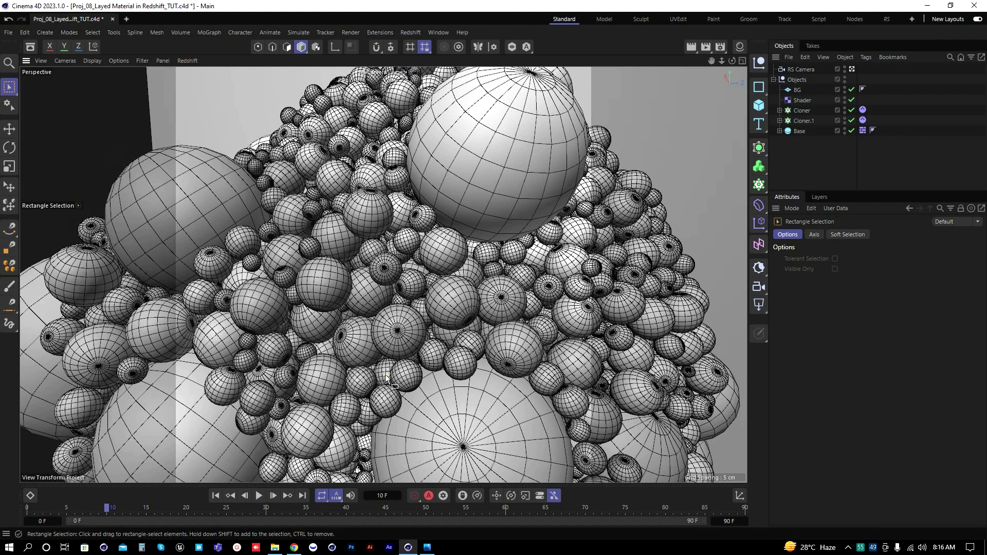
alt+middle_drag(387, 377, 387, 356)
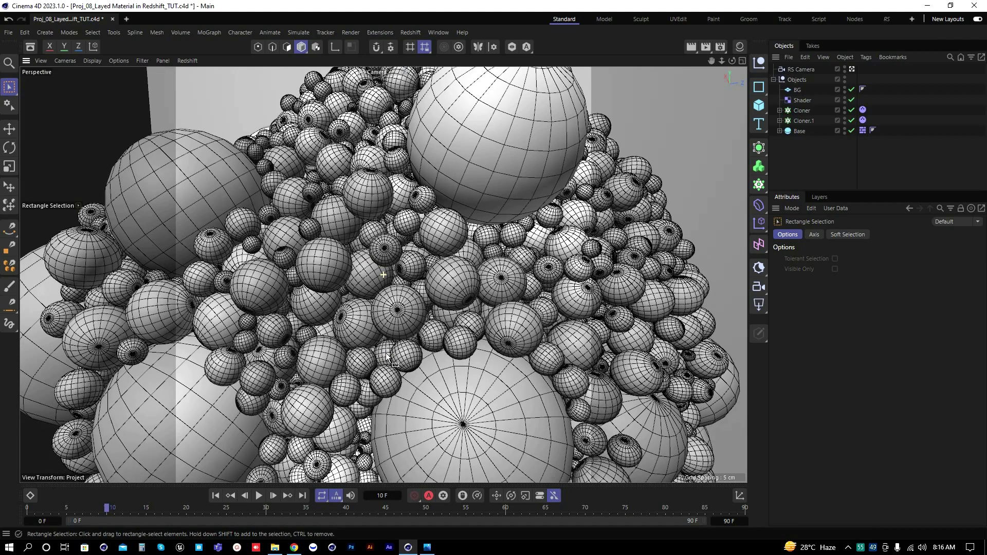
key(ctrl+s)
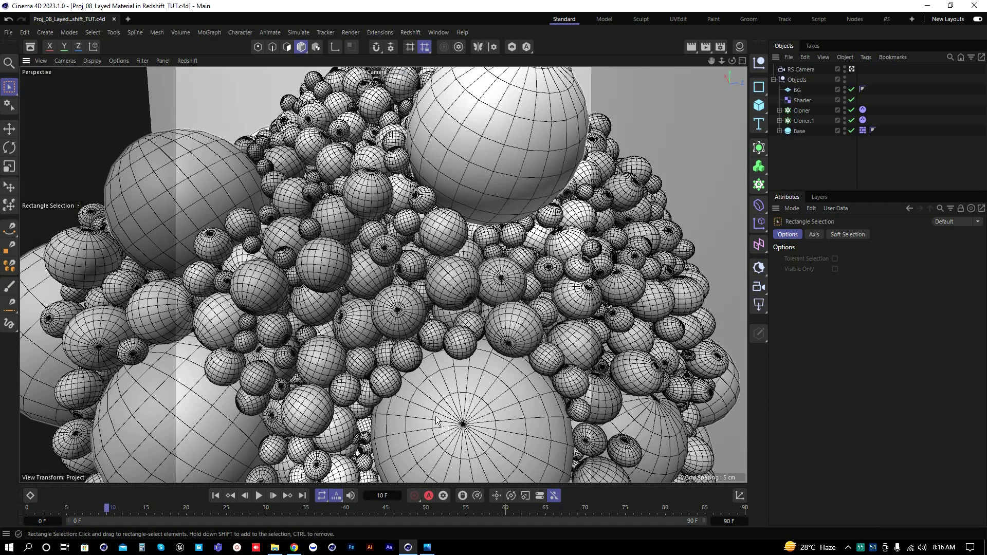
Step: Change the type of all Small and Large spheres in both cloners to Octahedron
click(780, 121)
click(779, 111)
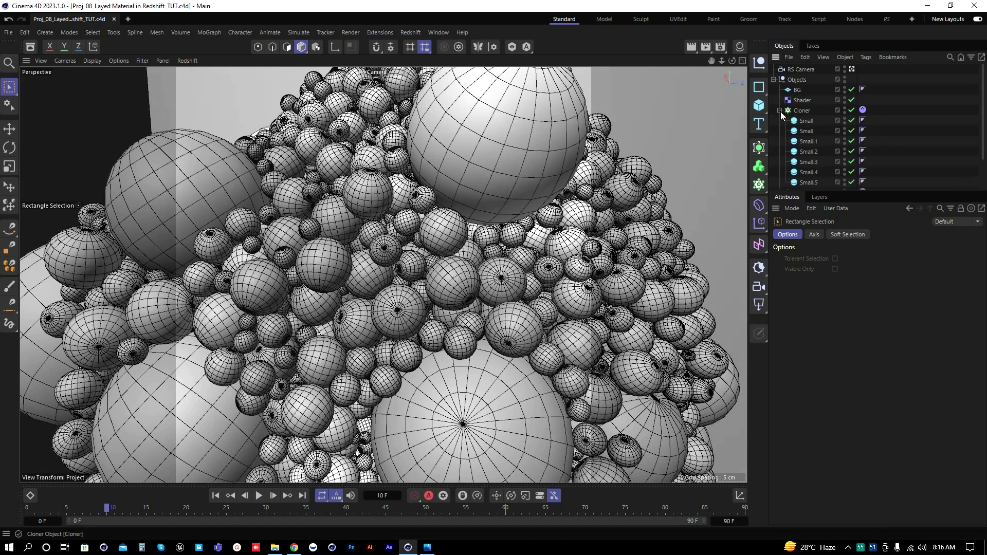
click(803, 121)
scroll(809, 151, down, 2)
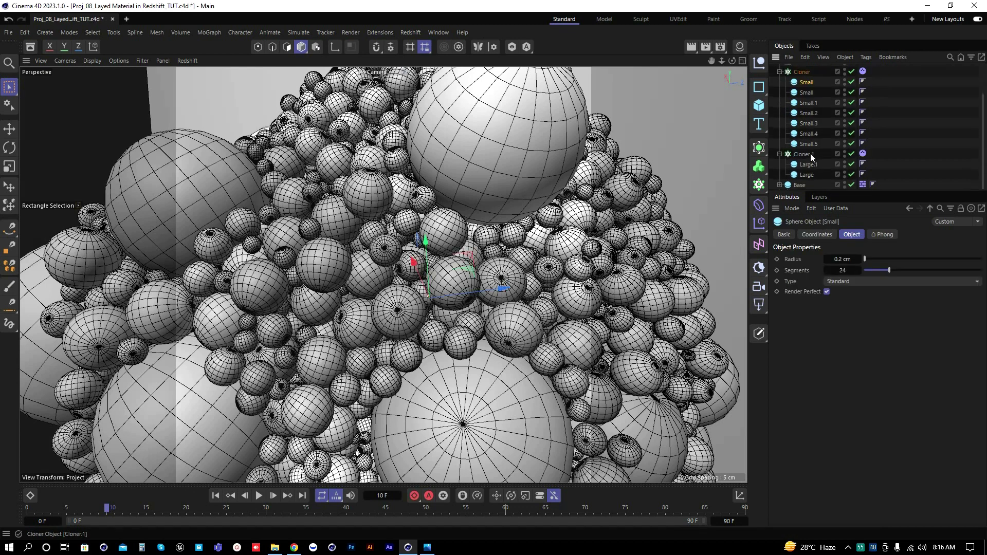
shift+click(810, 145)
ctrl+click(811, 165)
ctrl+click(806, 174)
click(850, 282)
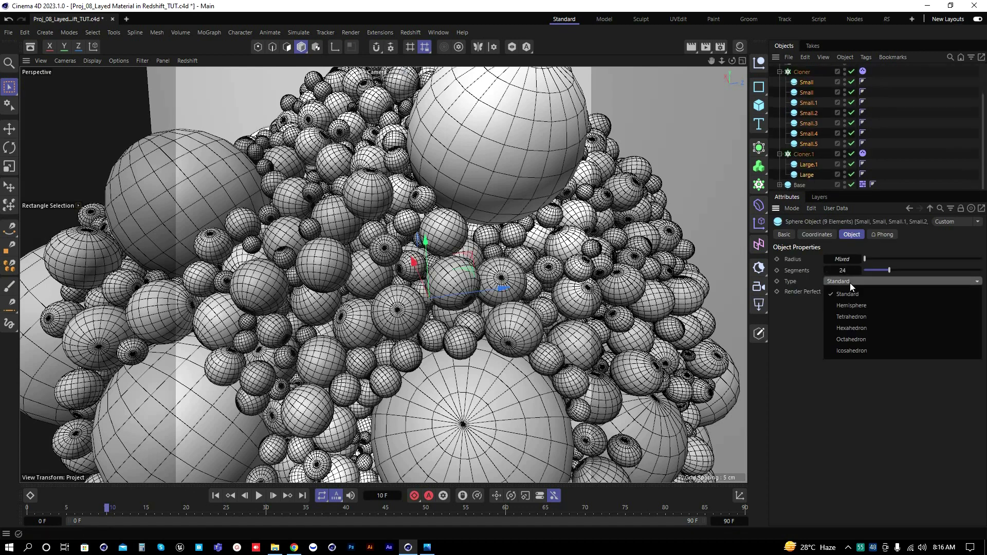
click(857, 340)
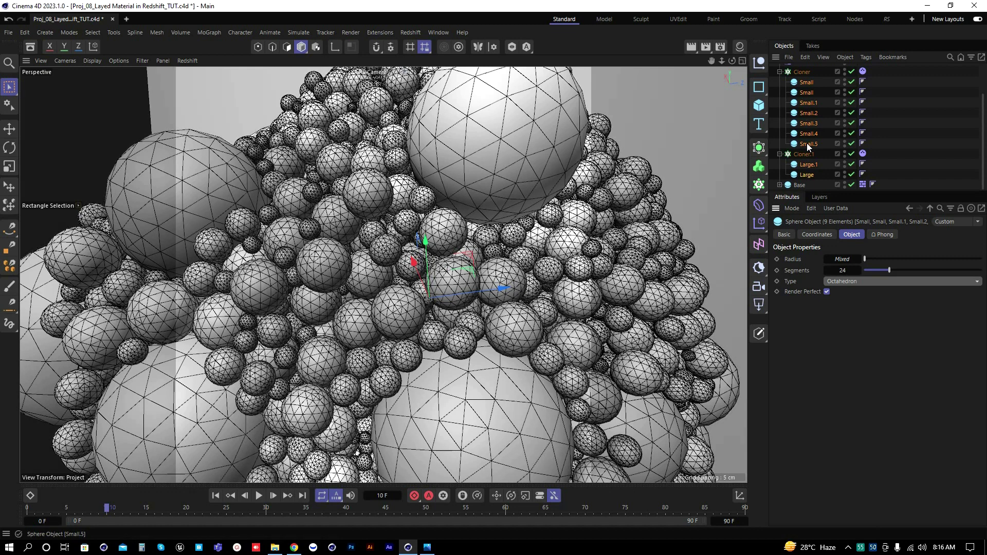
Step: Collapse the Objects group, clear the selection and save the project
scroll(807, 144, up, 2)
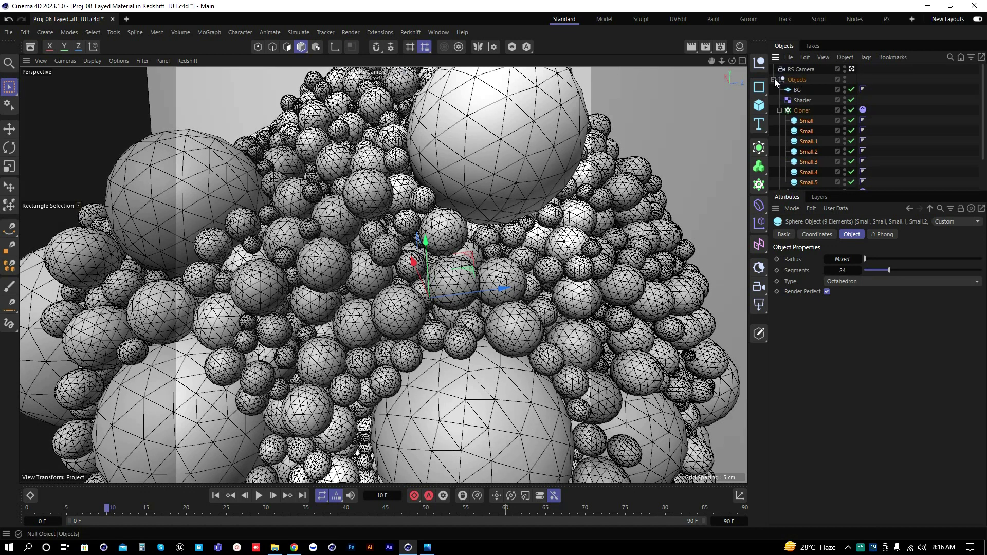
click(773, 79)
click(801, 136)
key(ctrl+s)
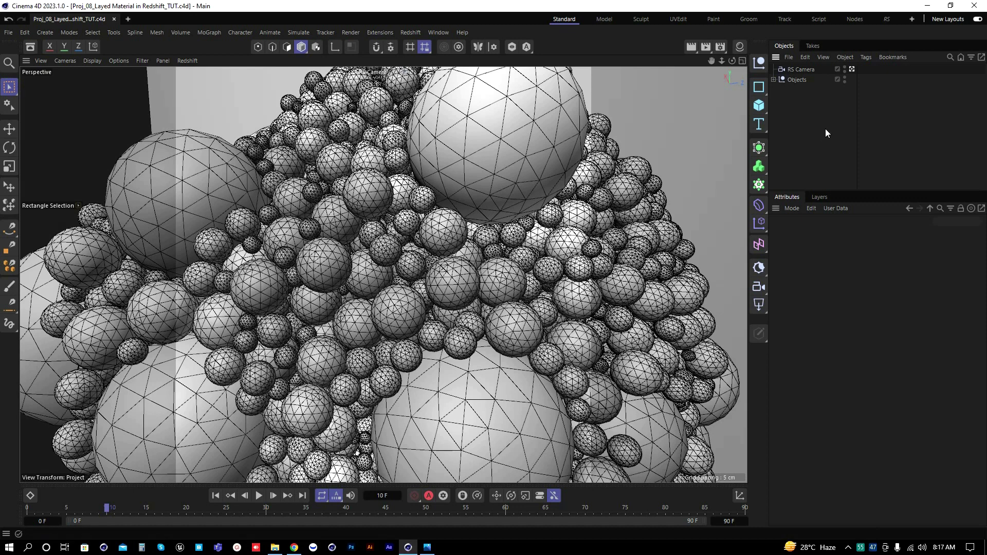
Step: Switch to the RS layout and add a Redshift dome light to the scene
click(889, 24)
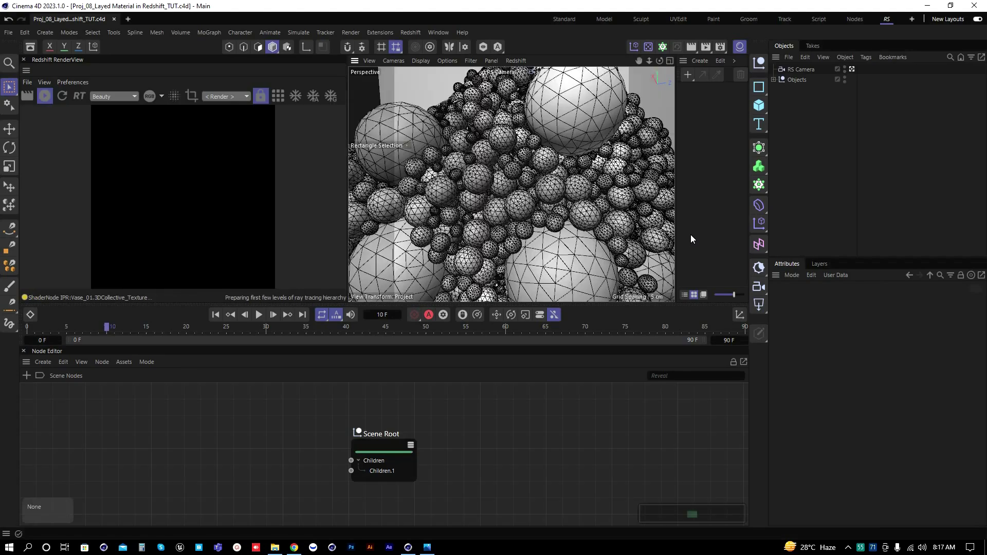
drag(380, 443, 377, 442)
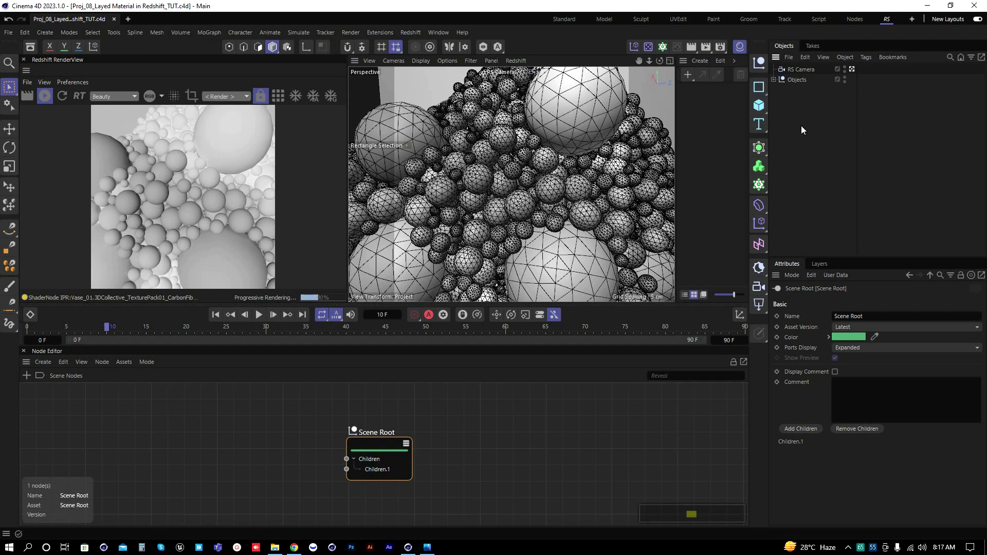
click(411, 32)
mouse_move(445, 99)
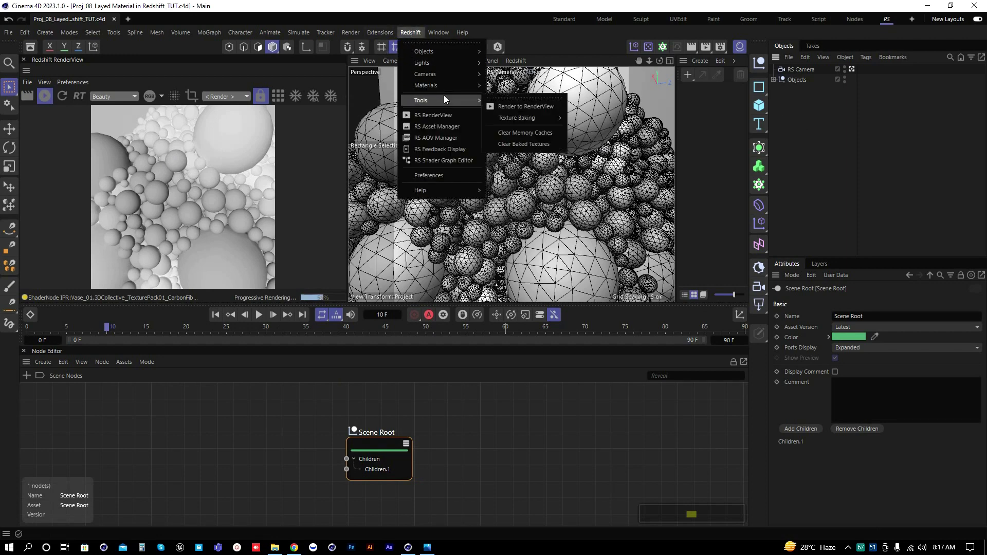
mouse_move(440, 65)
click(522, 114)
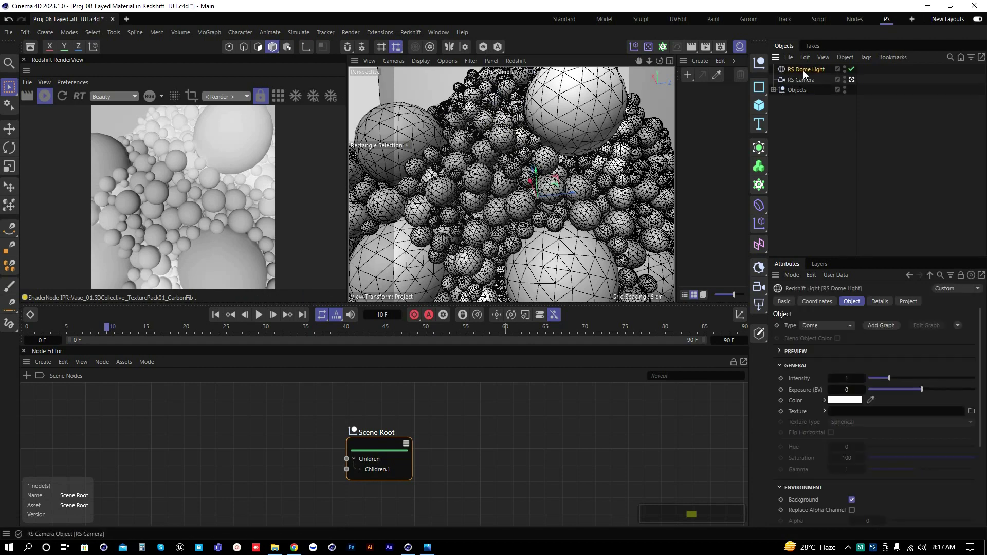
Step: Load the CreativeOffice HDR from the tex folder as the dome light's texture, without copying it to the project location
click(971, 411)
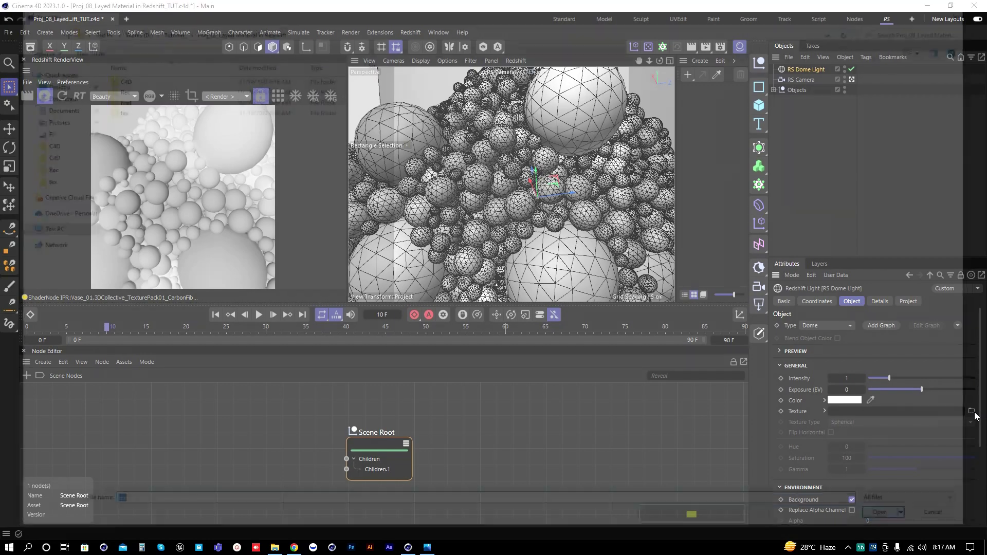
double_click(109, 109)
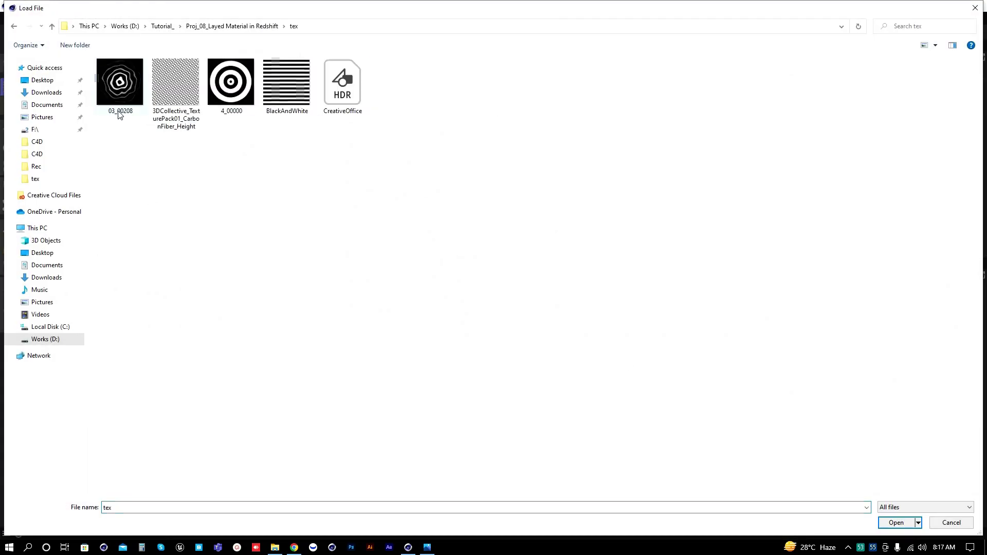
double_click(342, 90)
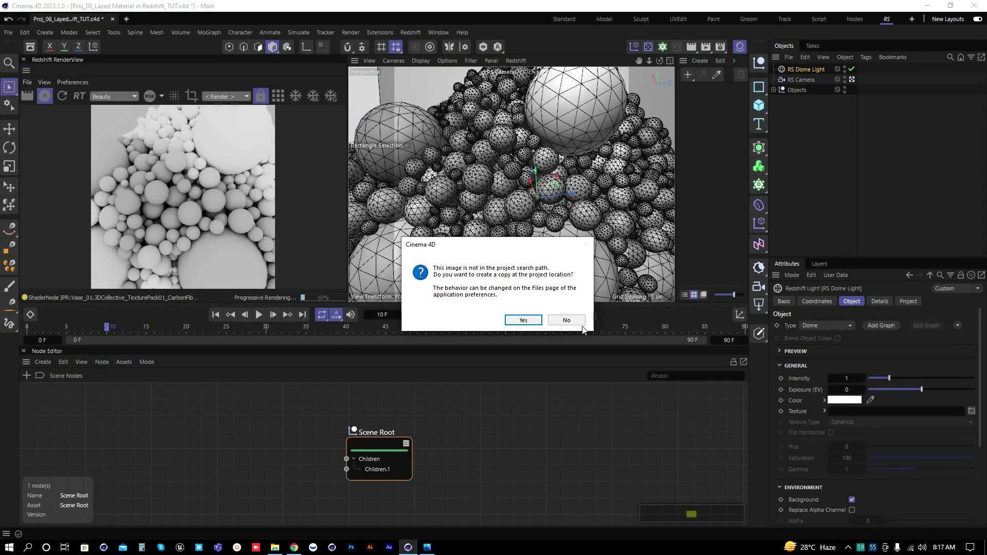
click(568, 319)
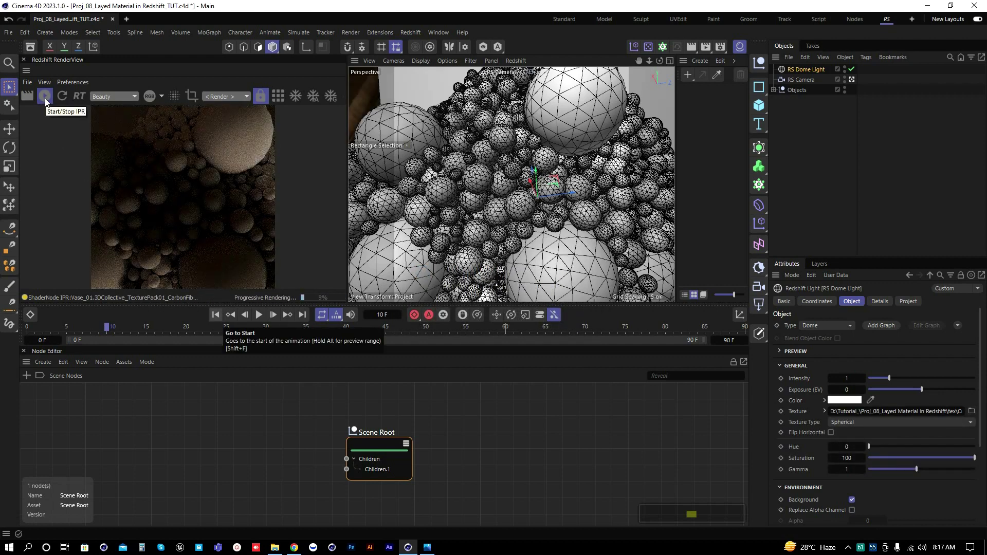
Step: Review the RS Dome Light's coordinates and the file name of its assigned texture
click(847, 153)
click(806, 72)
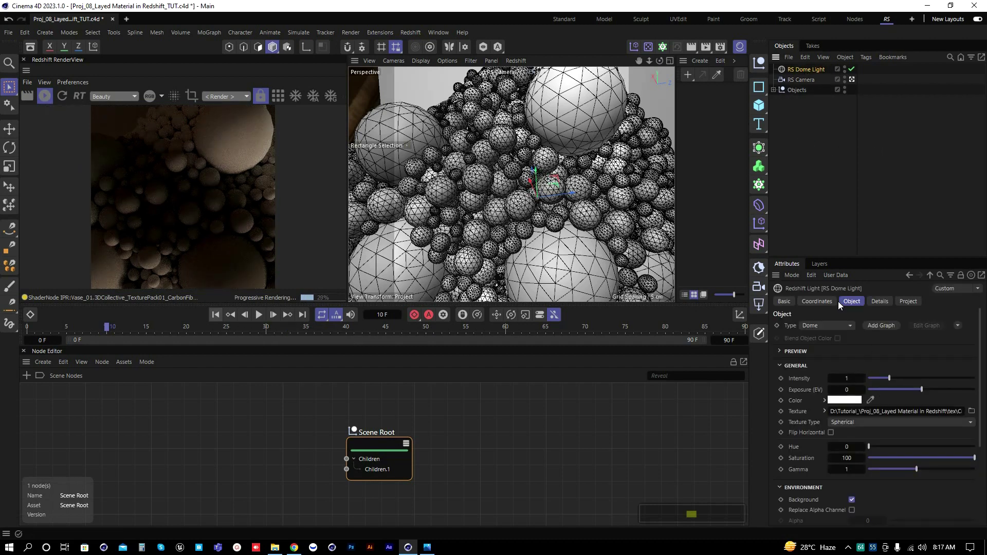
click(817, 302)
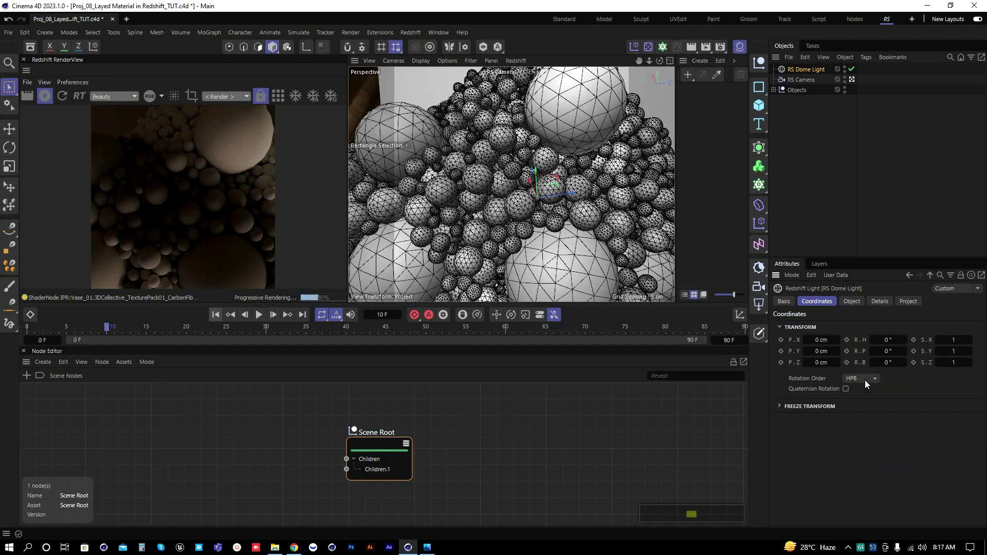
click(853, 301)
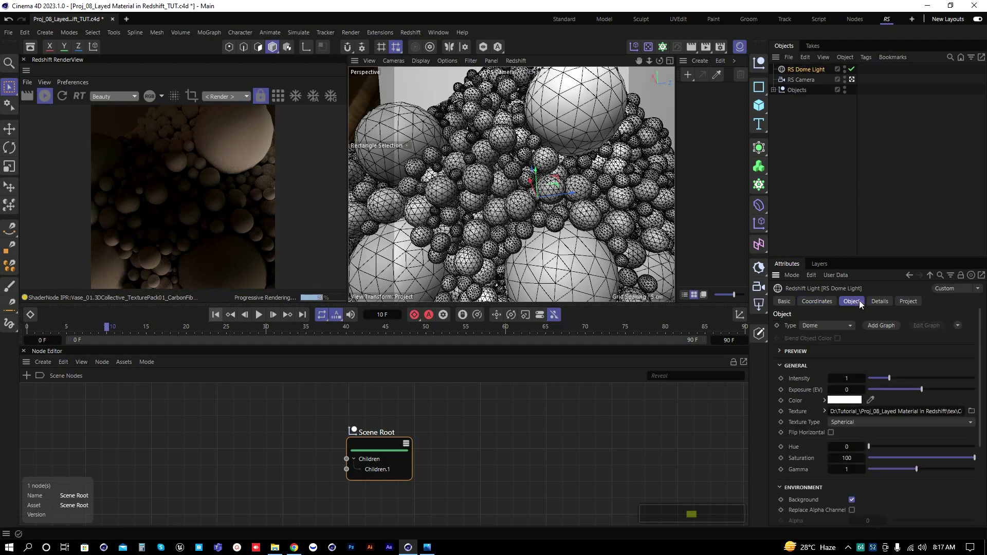
double_click(960, 412)
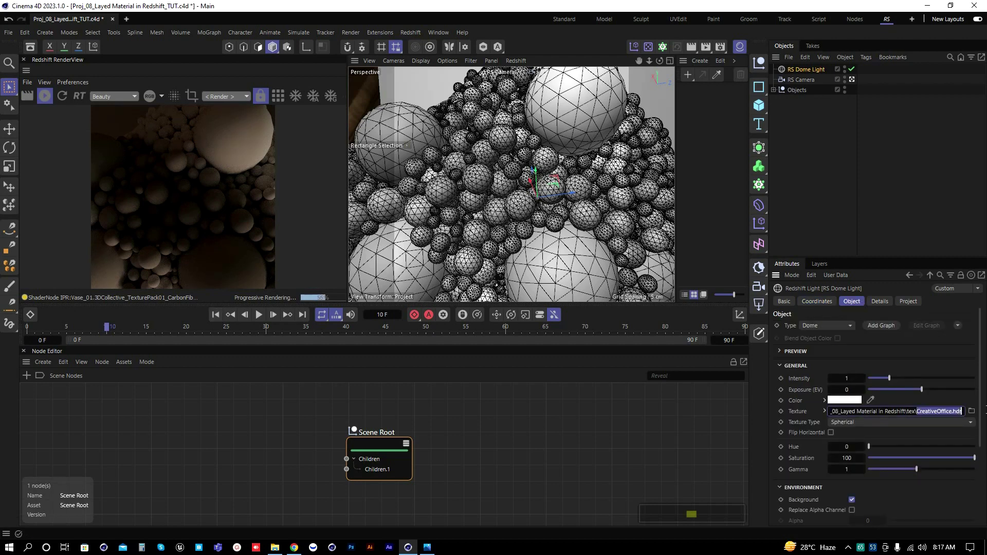
click(824, 140)
click(809, 71)
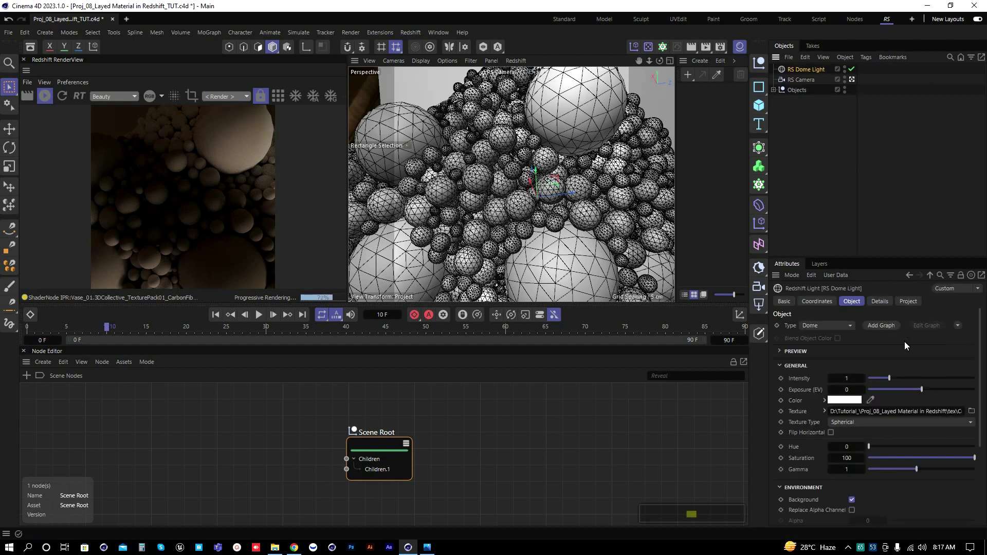
Step: Try bank rotations (R.B) of -70° and -90° on the RS Dome Light, and set it to 90°
click(824, 302)
click(891, 363)
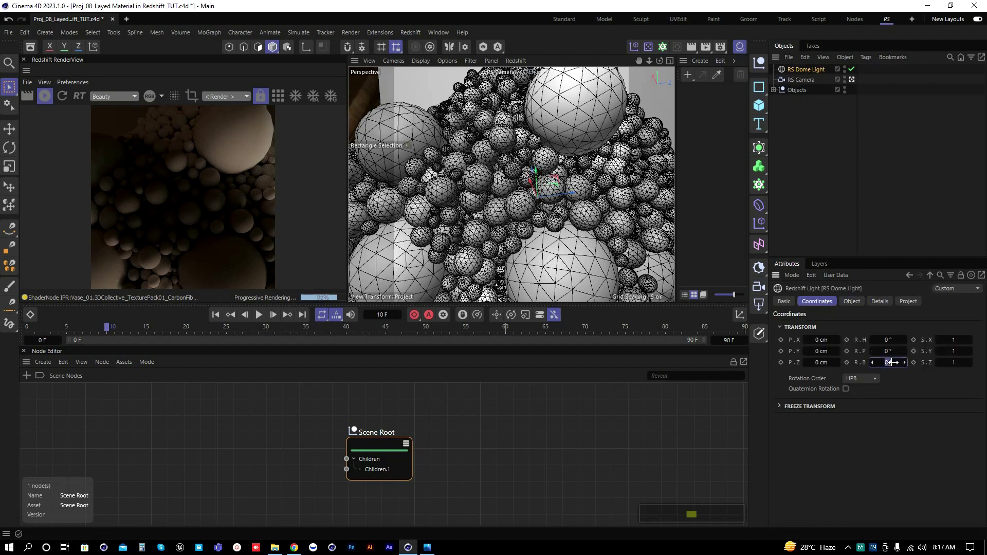
text(-70)
key(Return)
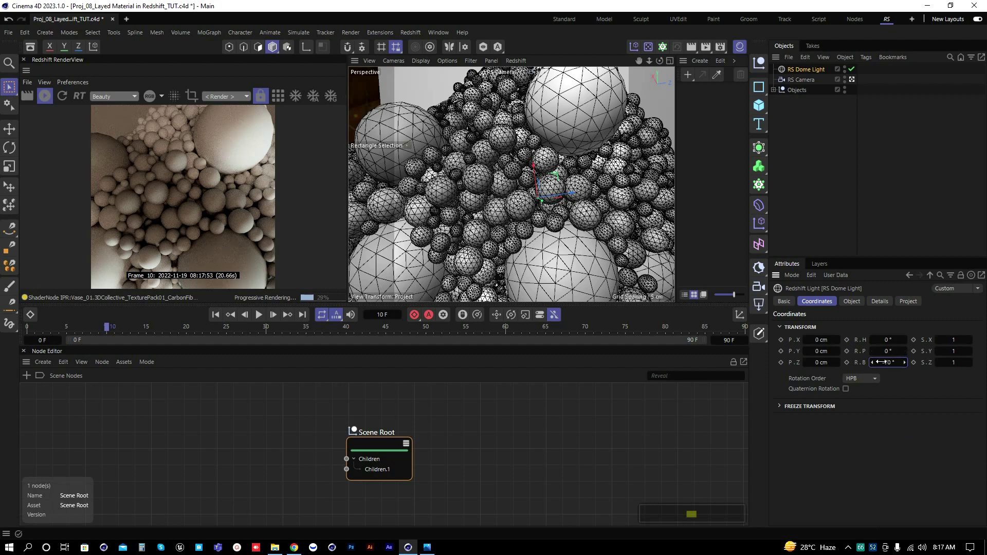
drag(879, 362, 896, 379)
click(899, 362)
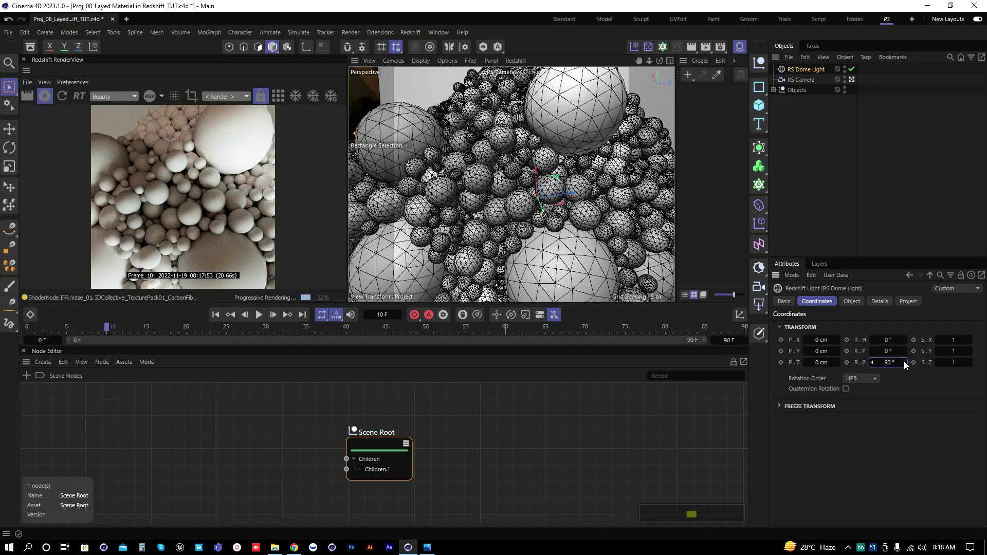
double_click(894, 362)
text(9)
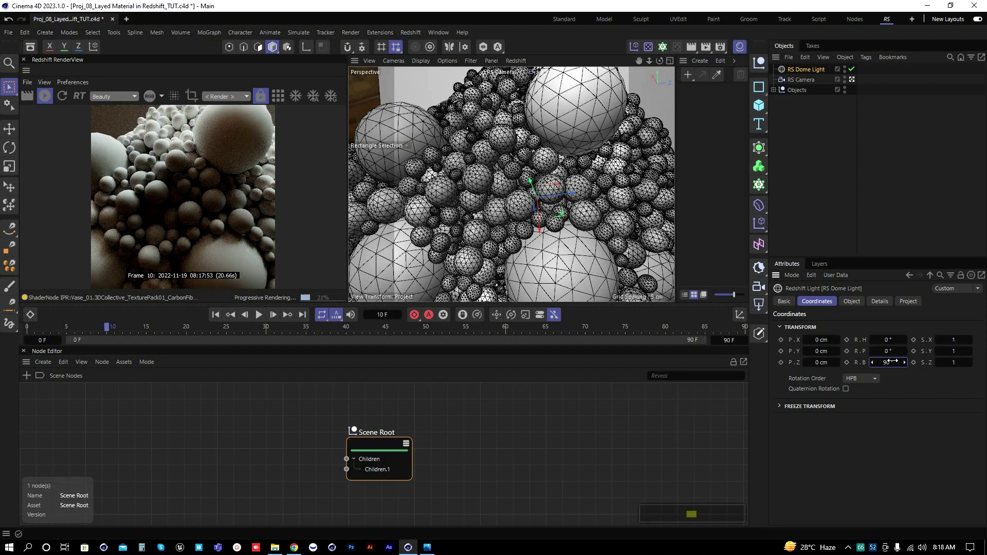
Step: Try heading rotations (R.H) of 5° and 20° on the RS Dome Light, and set it to -20°
double_click(888, 341)
text(5)
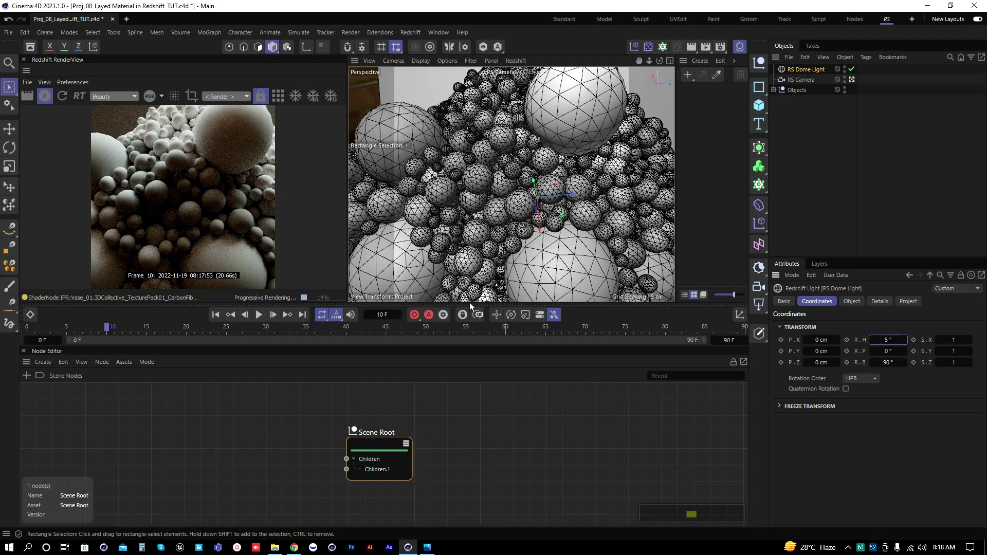
double_click(885, 340)
text(20)
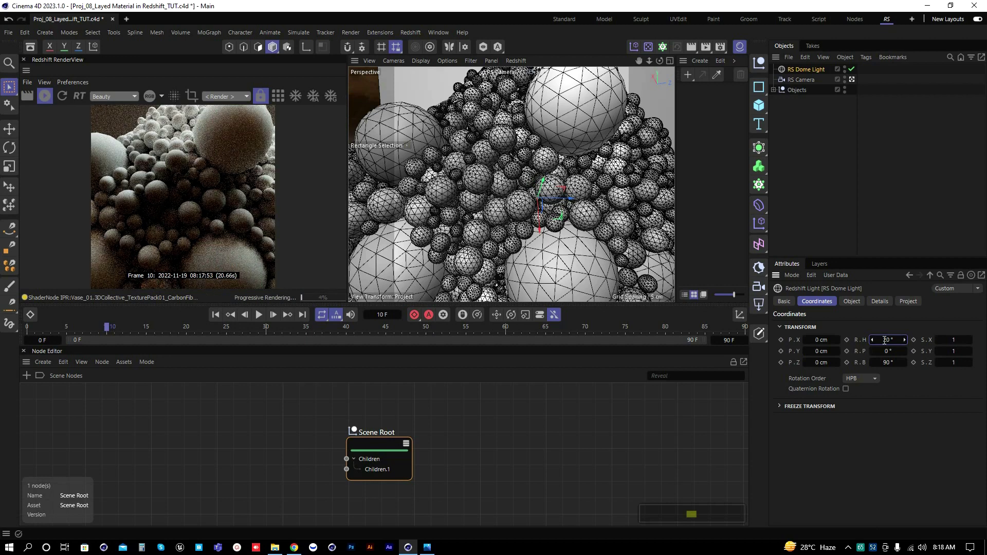
double_click(885, 340)
key(BackSpace)
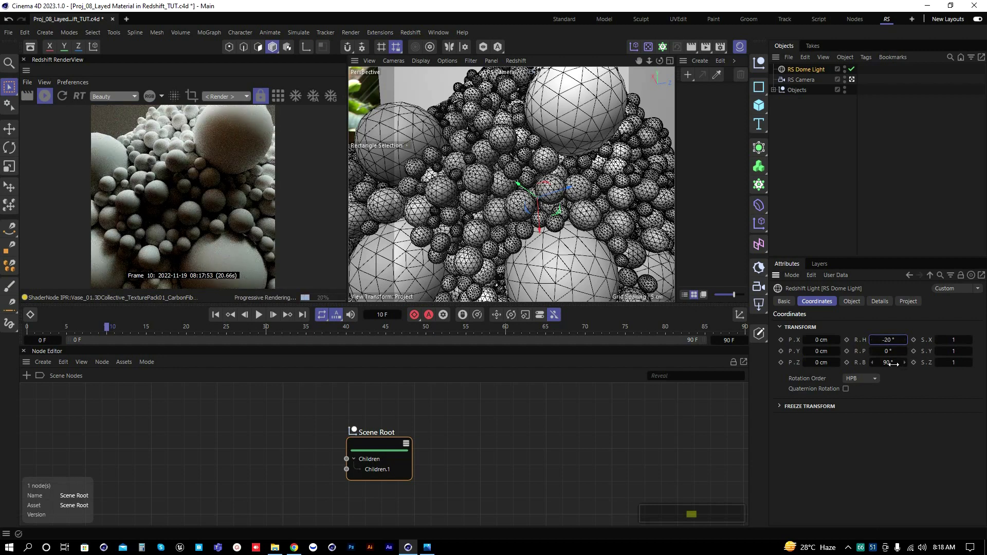
Step: Try a bank rotation (R.B) of 110° on the RS Dome Light, set it to 105°, and save the project
click(890, 362)
text(110)
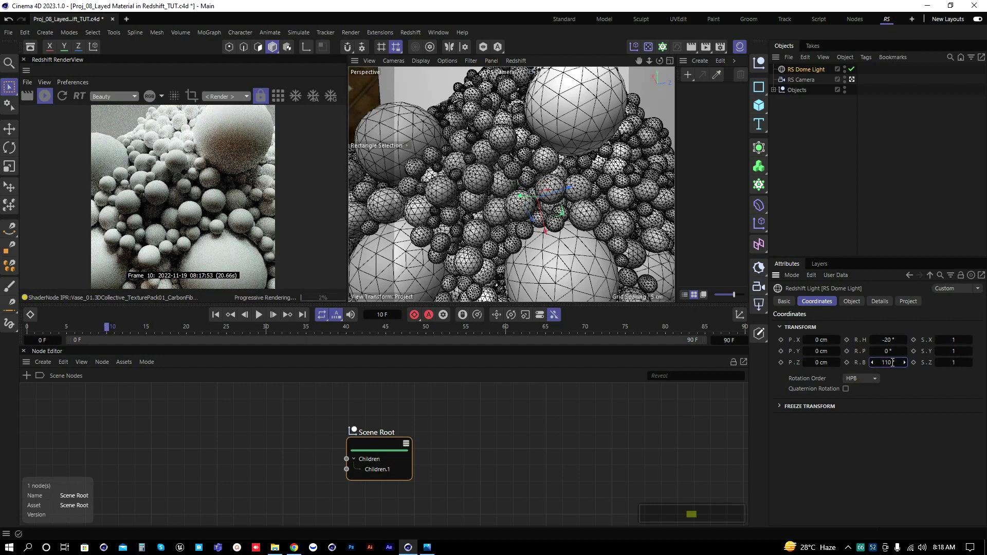
double_click(893, 362)
key(BackSpace)
text(10)
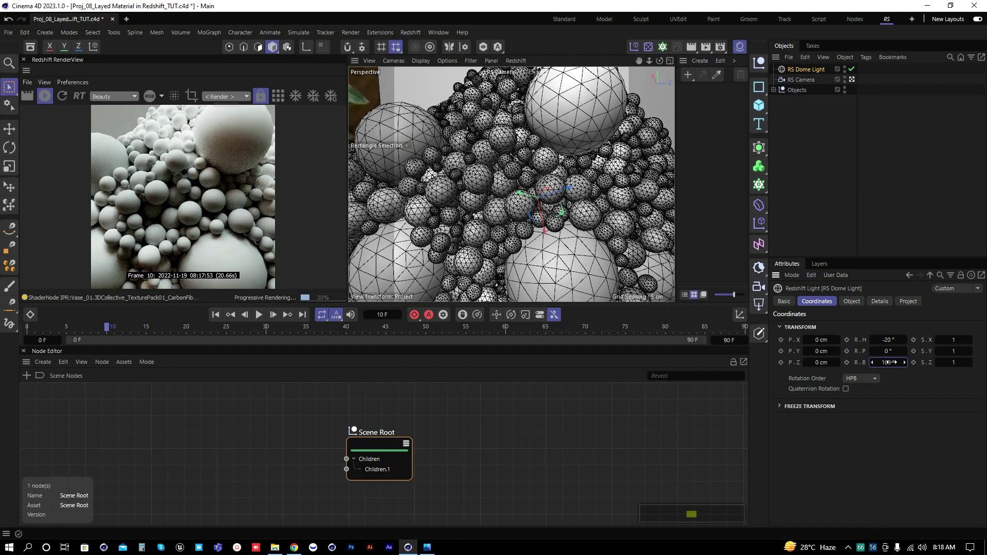
key(Return)
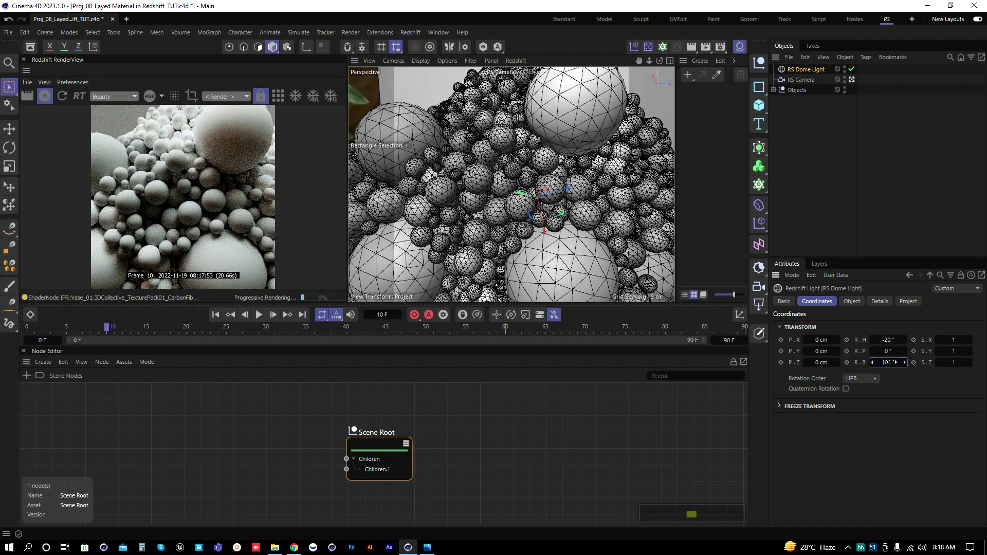
click(893, 362)
text(105)
key(Return)
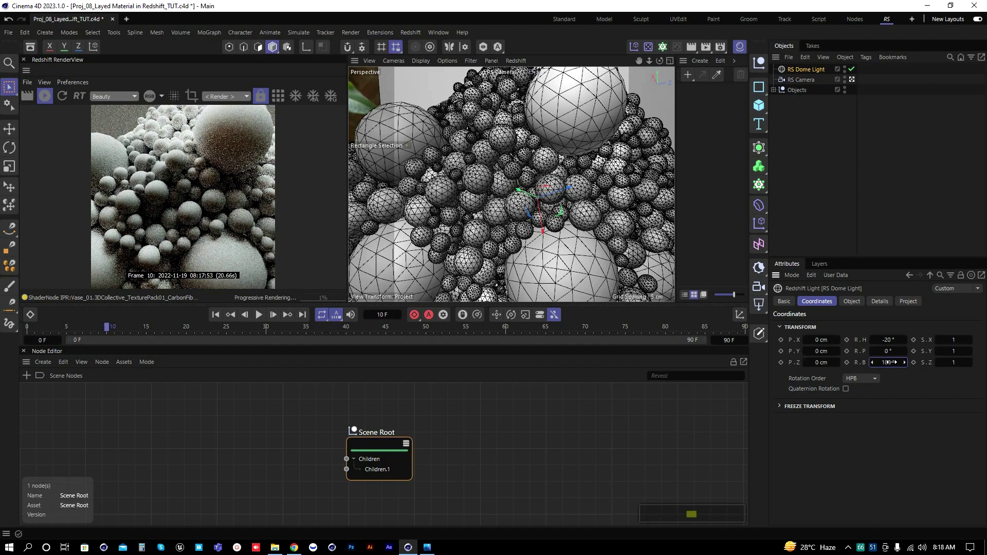
click(811, 206)
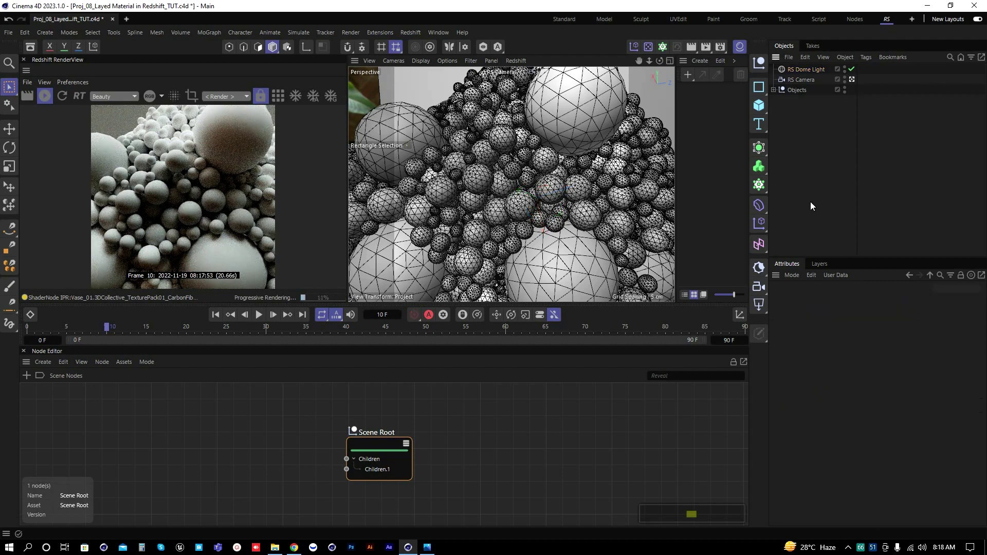
key(ctrl+s)
Step: Create two default Redshift standard materials and name them BG and COLOR BALL
click(687, 75)
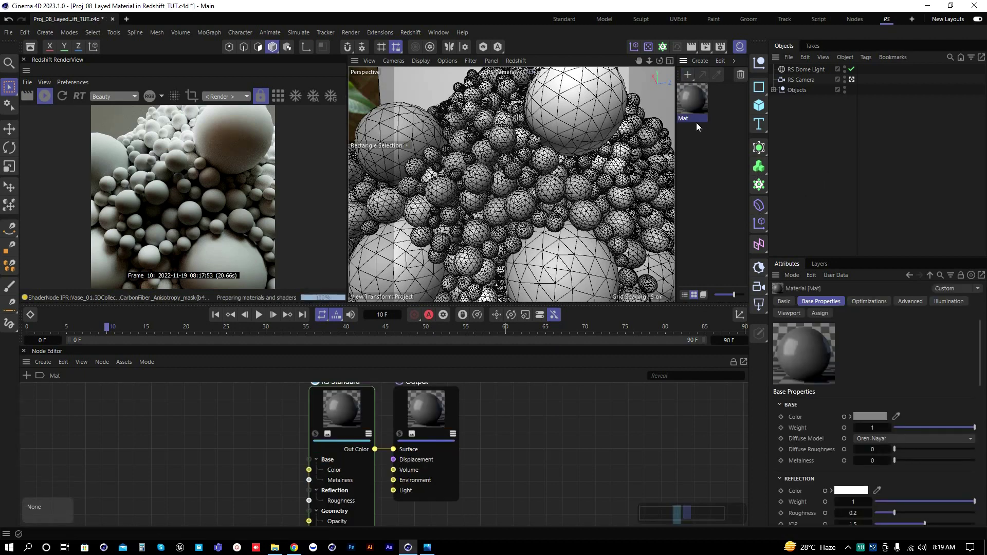
key(ctrl+v)
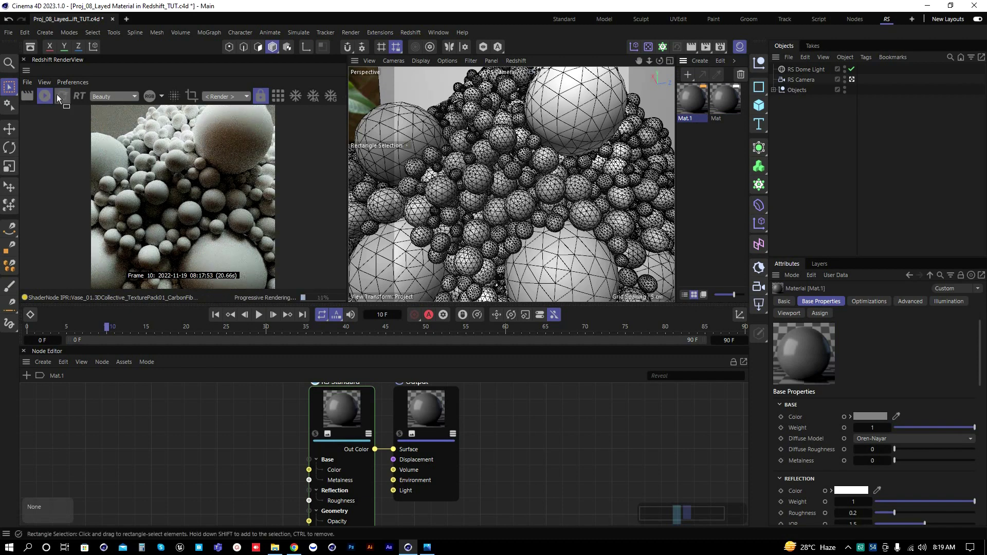
double_click(696, 118)
text(B)
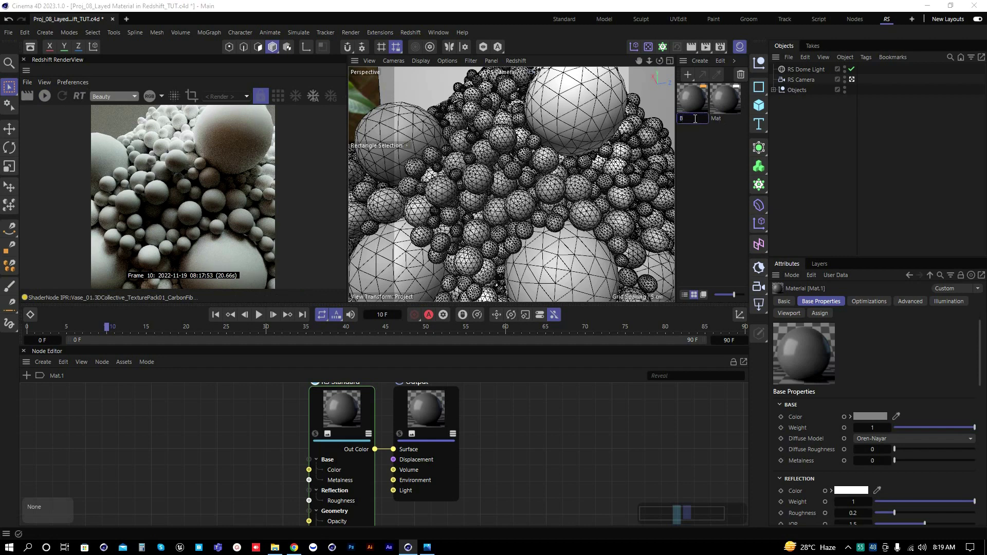
text(G)
key(Return)
double_click(724, 119)
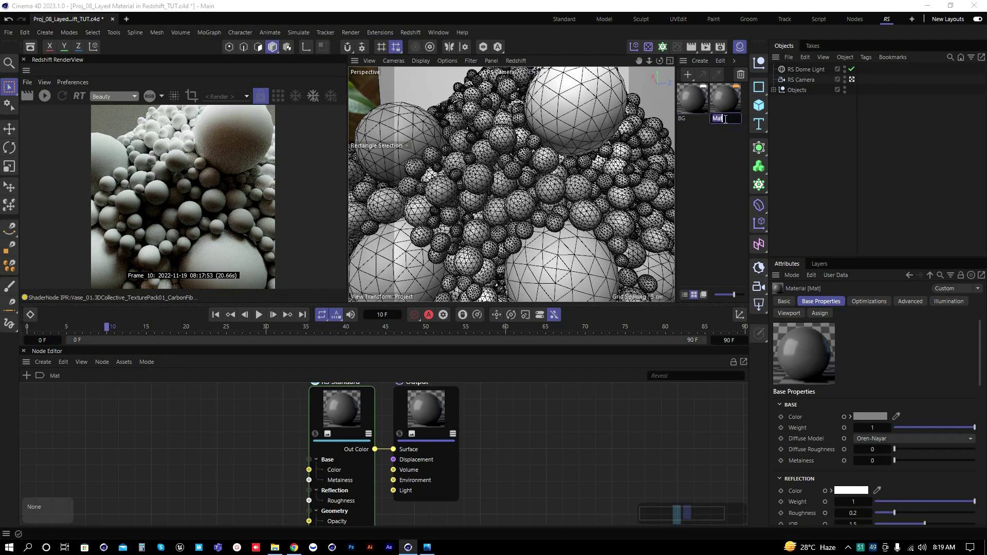
text(COLOR BALL)
key(Return)
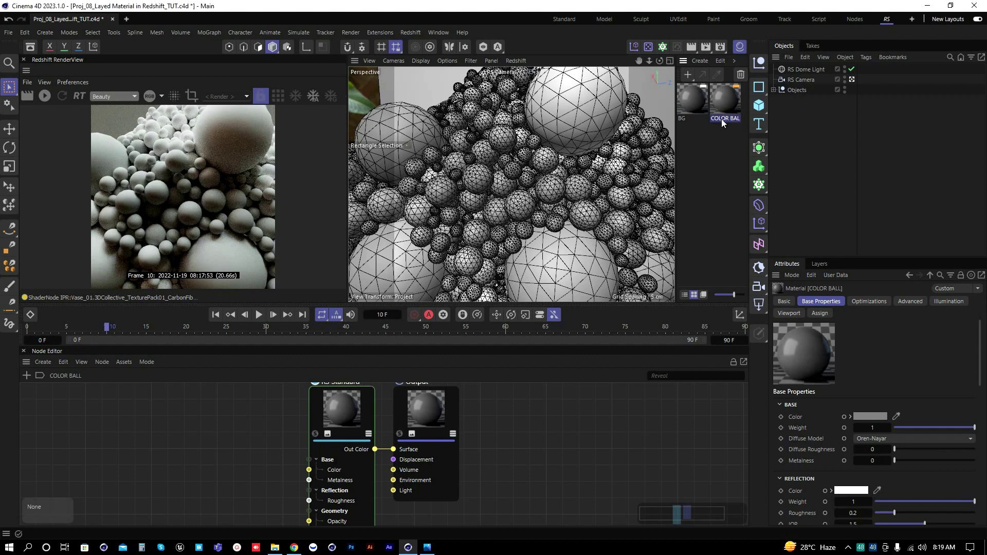
Step: Expand the Objects group and assign the BG material to the BG object
click(695, 116)
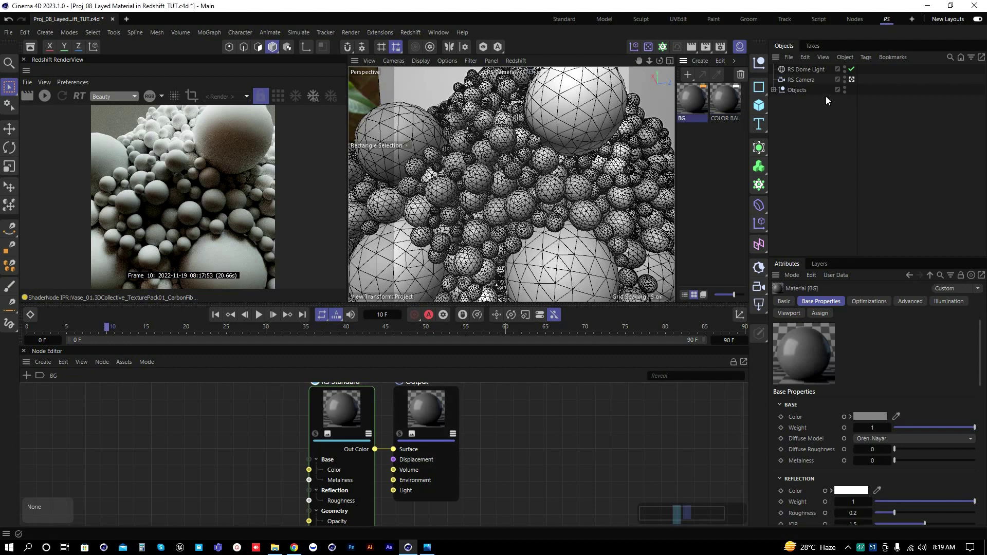
click(773, 91)
drag(695, 105, 797, 101)
click(779, 122)
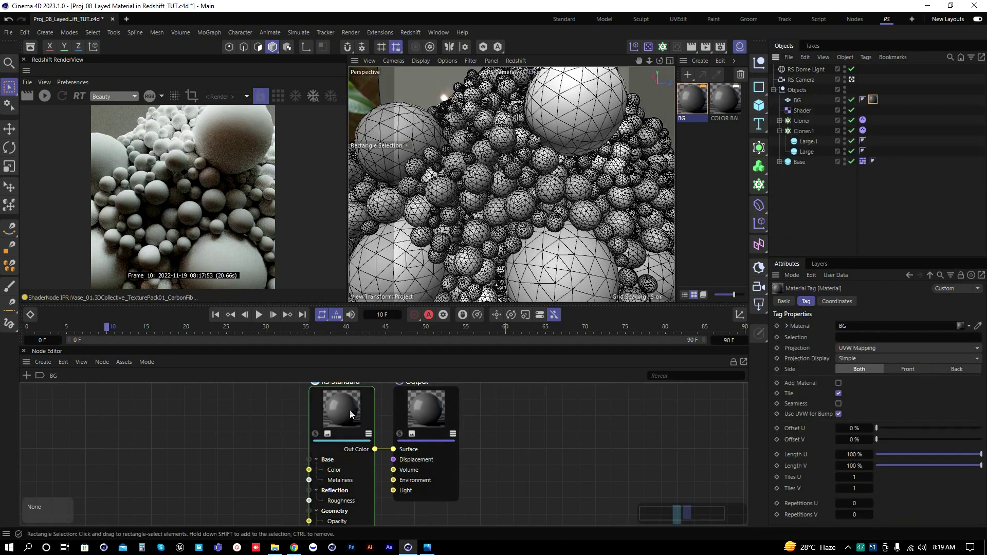
Step: Set the base color of the BG material's RS Standard node to dark teal, RGB 14, 46, 59
drag(331, 409, 341, 415)
click(876, 417)
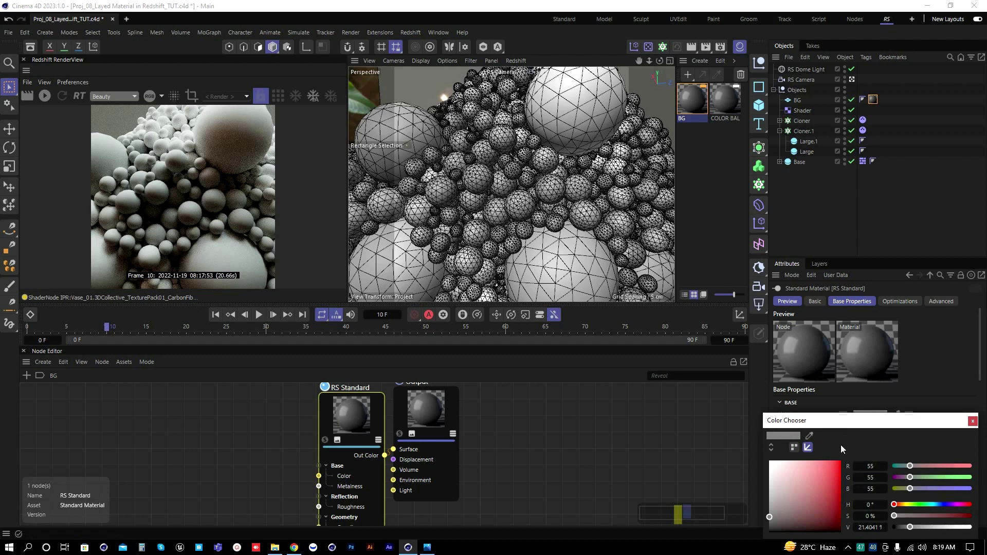
drag(847, 421, 764, 326)
drag(823, 408, 852, 407)
drag(727, 423, 740, 420)
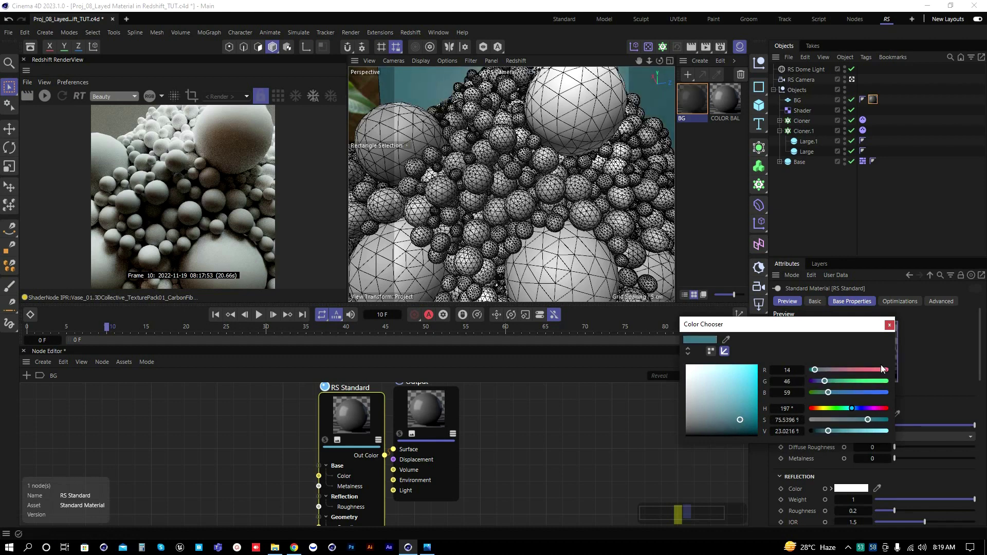
click(889, 326)
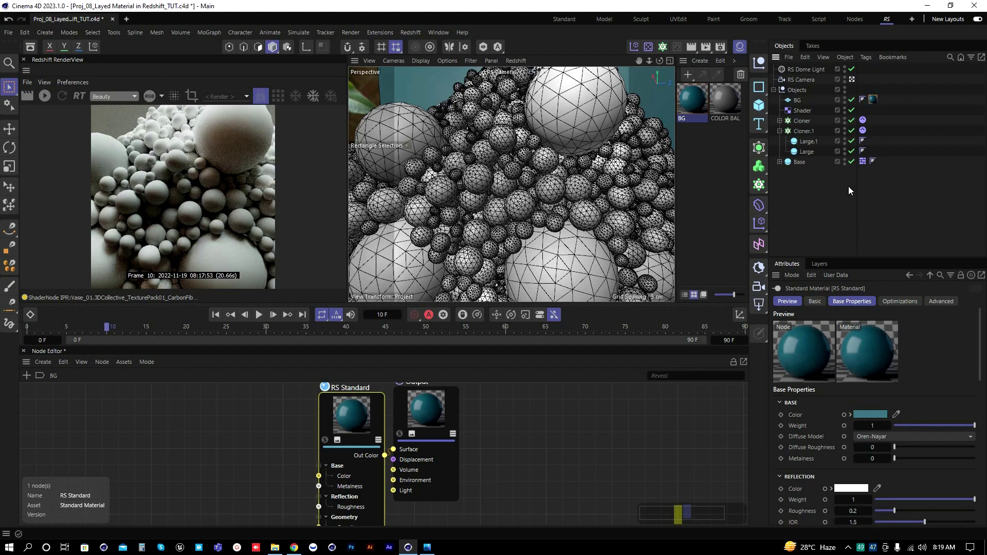
Step: Assign the COLOR BALL material to the Objects null and collapse its hierarchy
click(731, 104)
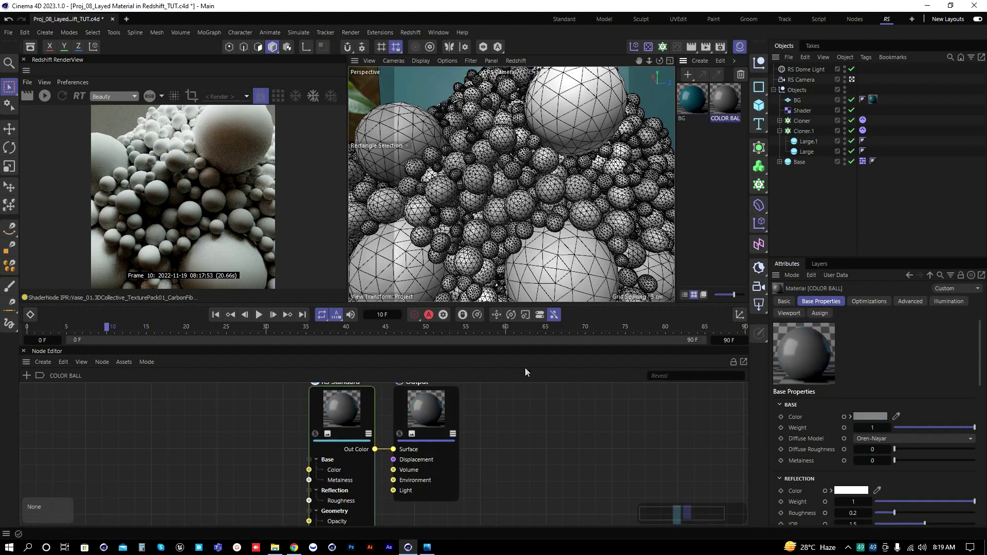
drag(727, 101, 805, 91)
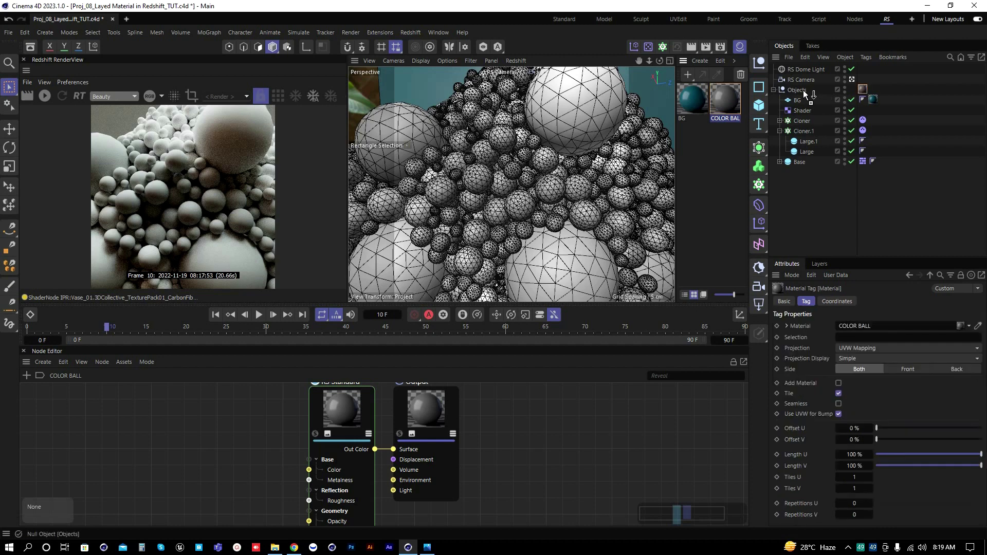
click(774, 90)
click(793, 134)
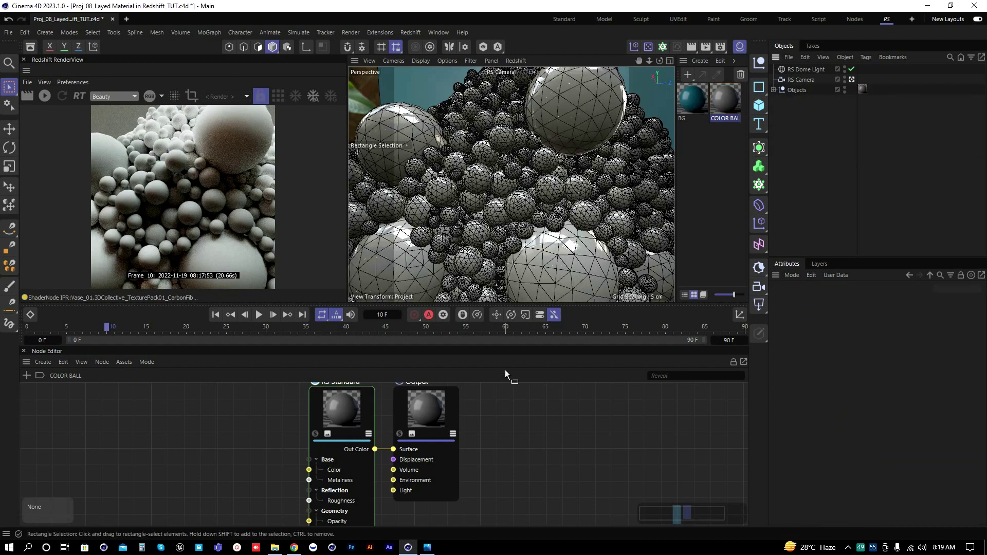
Step: Space out the COLOR BALL material's RS Standard and Output nodes, and enlarge the attributes area
drag(431, 409, 450, 409)
drag(338, 416, 340, 416)
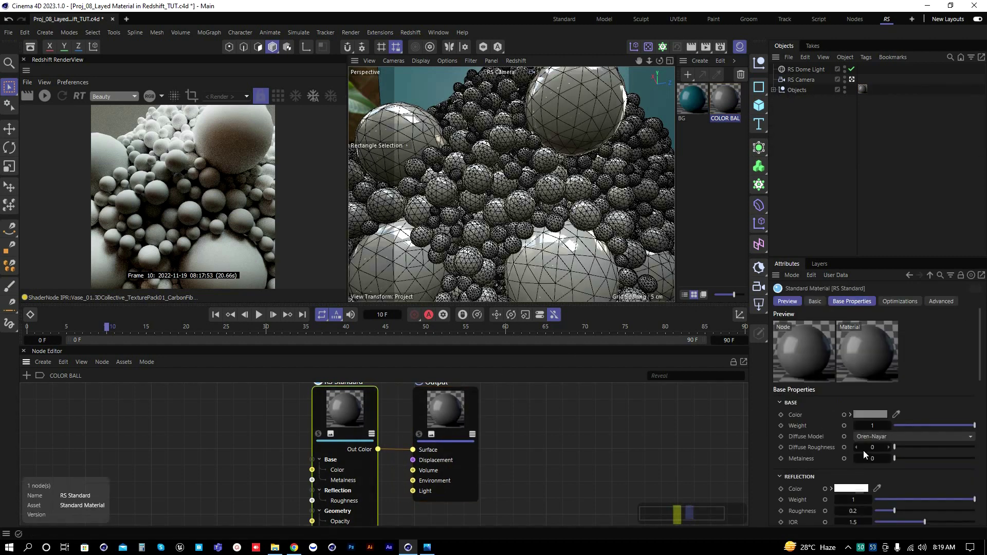
drag(862, 257, 862, 163)
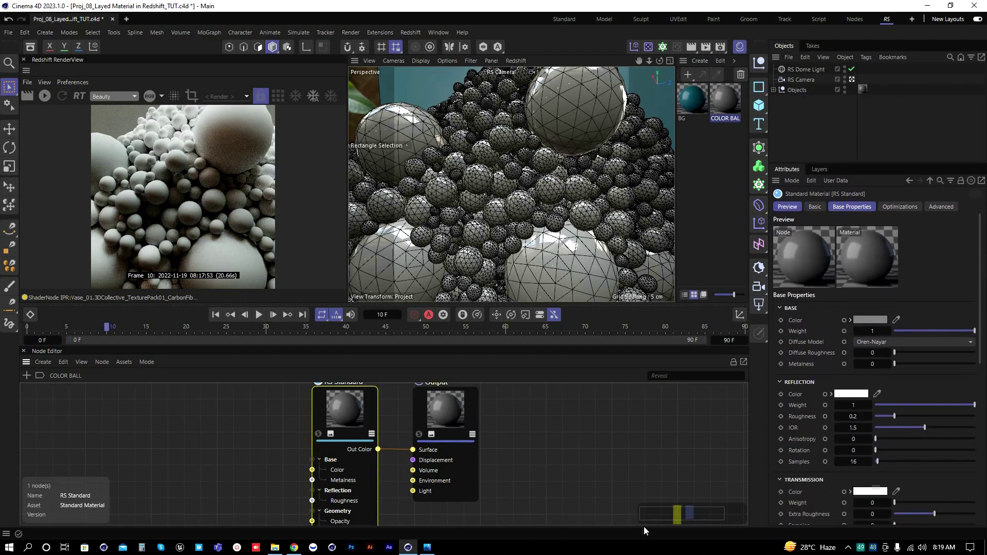
drag(442, 407, 465, 418)
drag(341, 409, 372, 422)
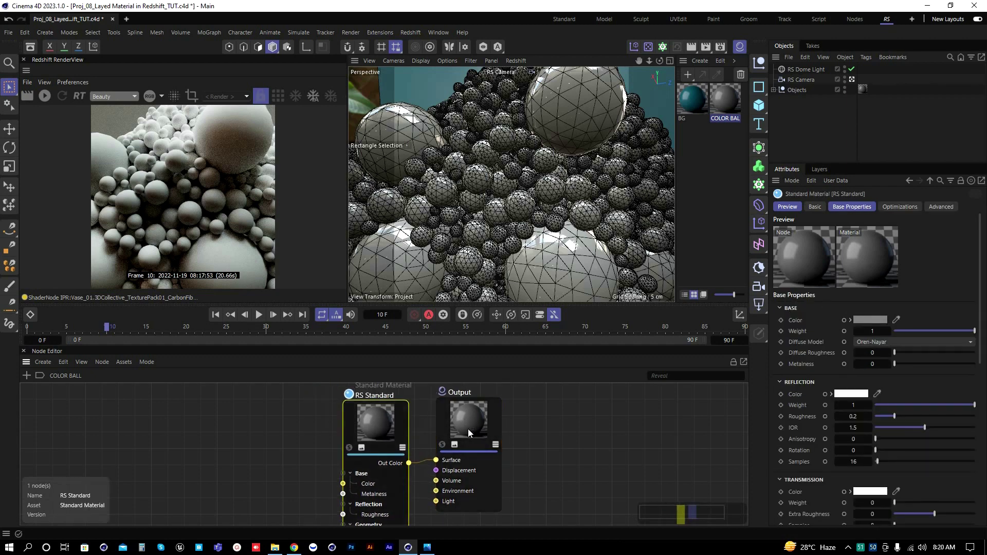
scroll(468, 429, down, 3)
click(476, 415)
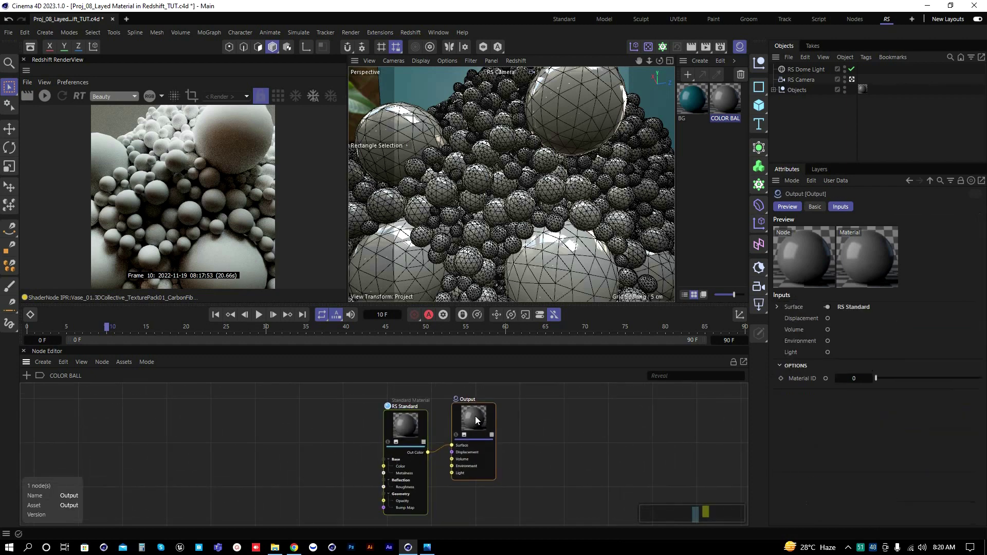
drag(475, 416, 475, 415)
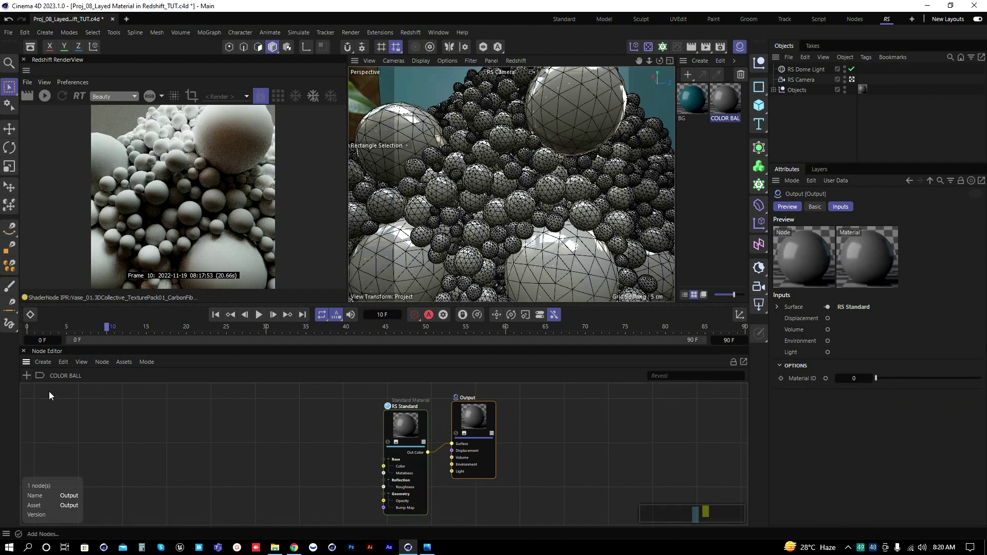
Step: Find the Ramp node in the node library and add it beside RS Standard in the COLOR BALL graph
click(27, 378)
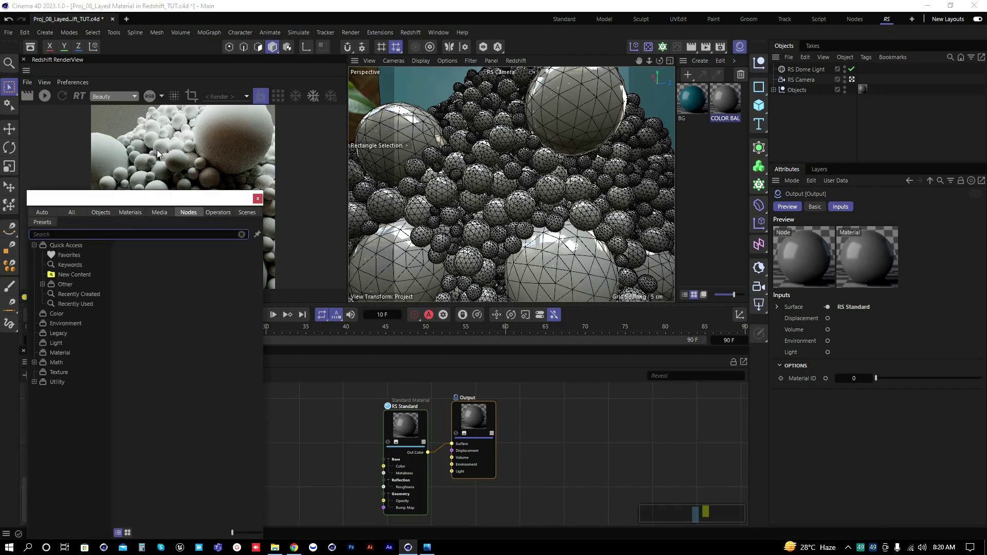
drag(147, 198, 166, 329)
click(305, 350)
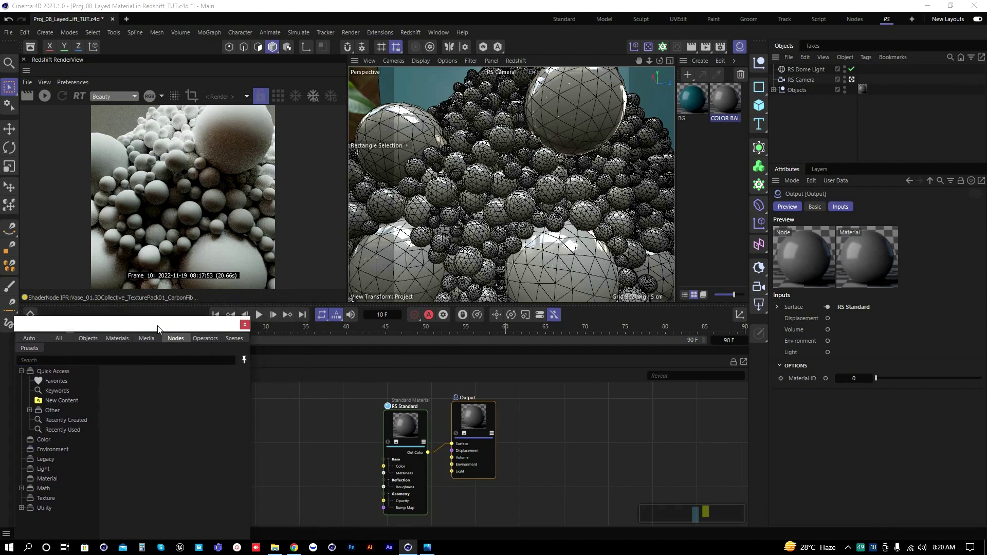
click(69, 360)
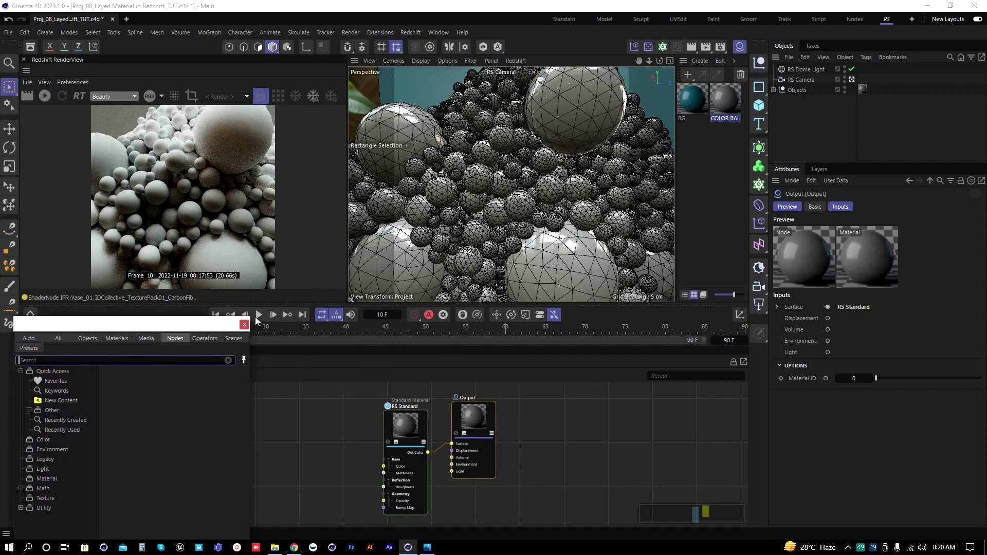
drag(249, 319, 189, 386)
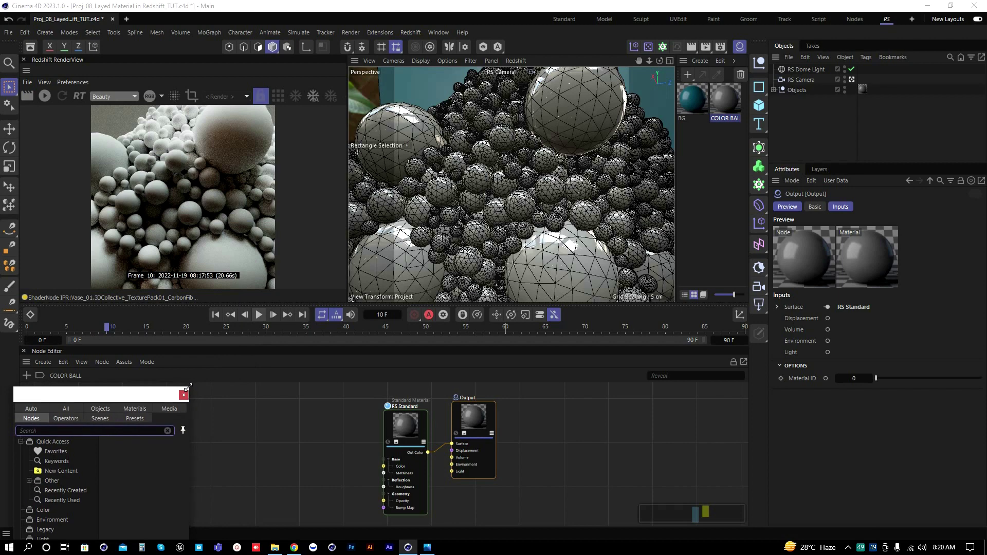
drag(114, 393, 115, 315)
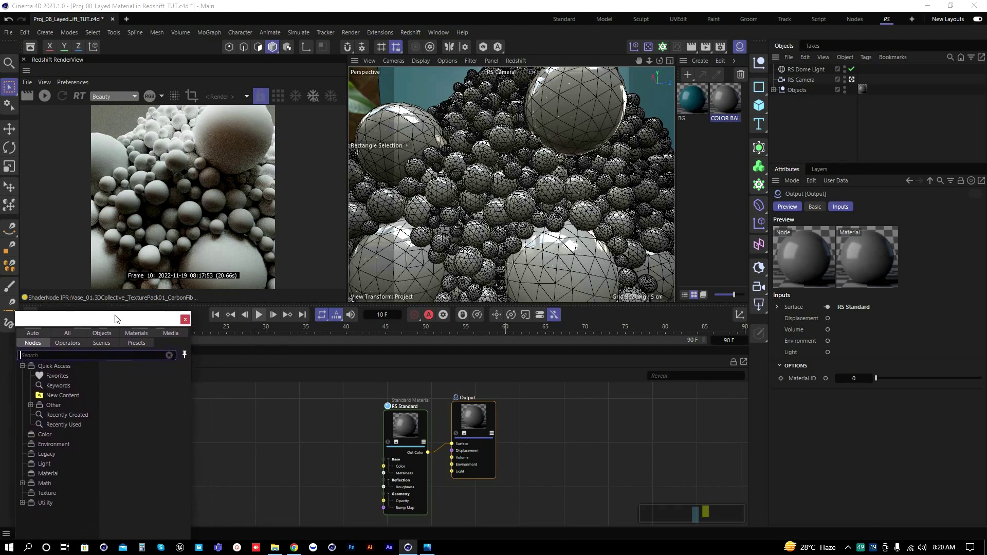
click(31, 355)
text(ramp)
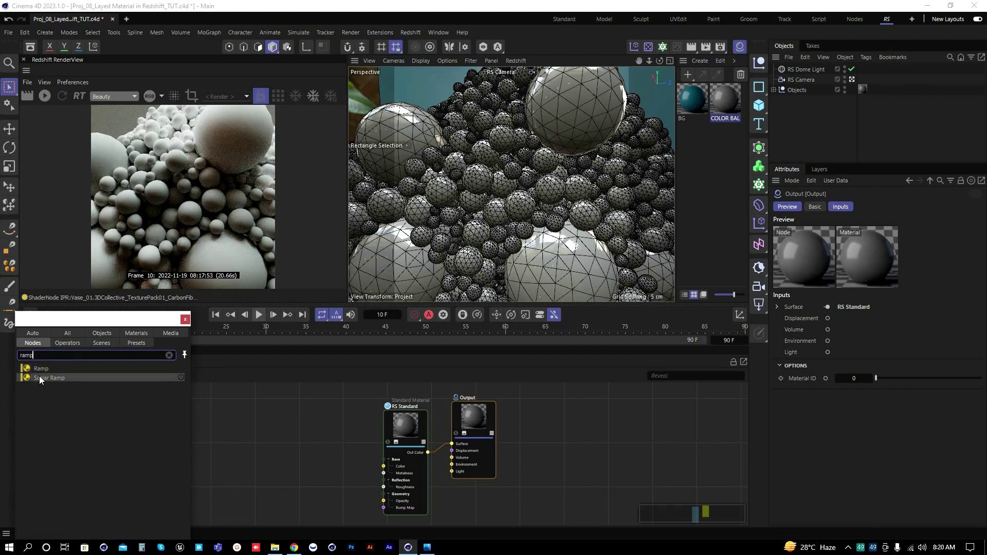
drag(39, 371, 312, 420)
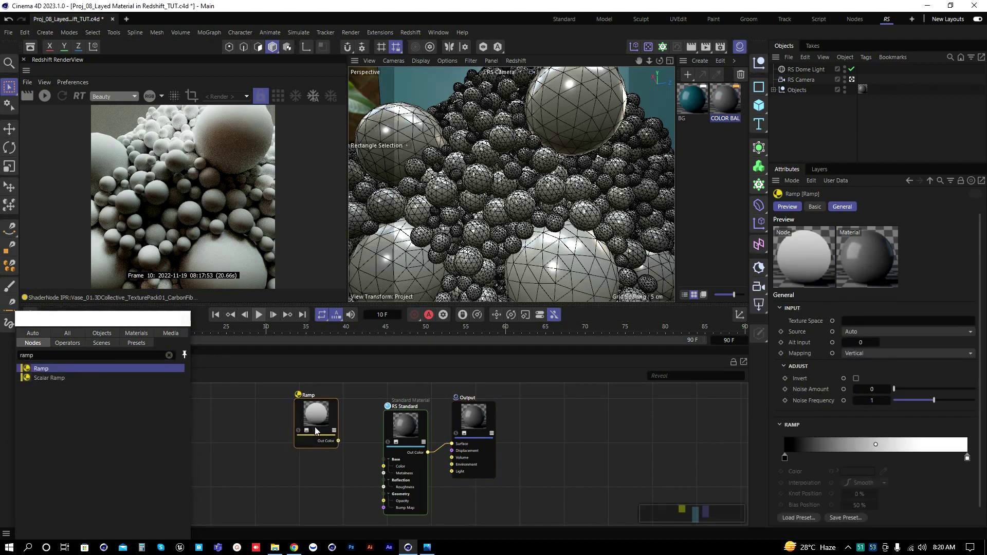
Step: Add a Color User Data node feeding the Ramp in the COLOR BALL graph, and connect the Ramp to RS Standard's base color
drag(51, 355, 2, 359)
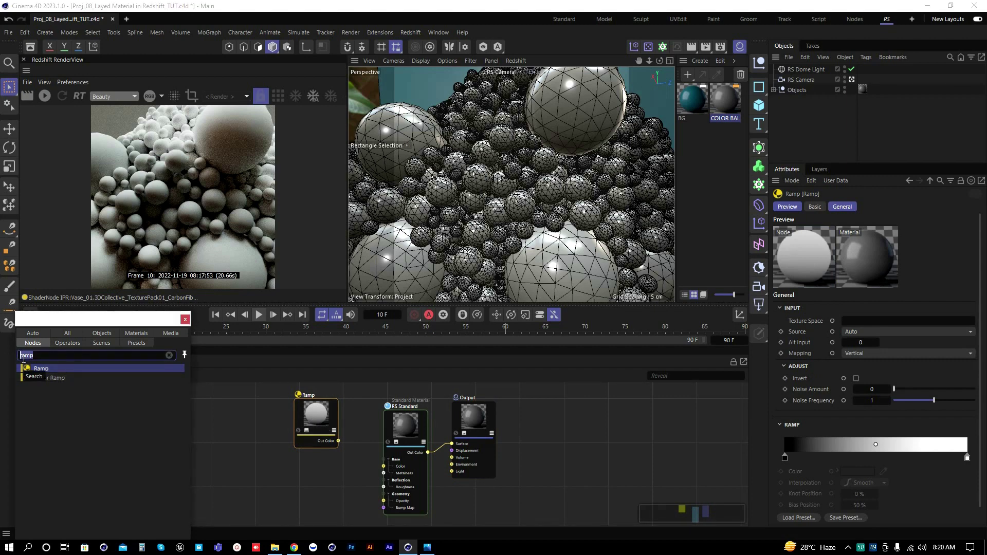
text(use)
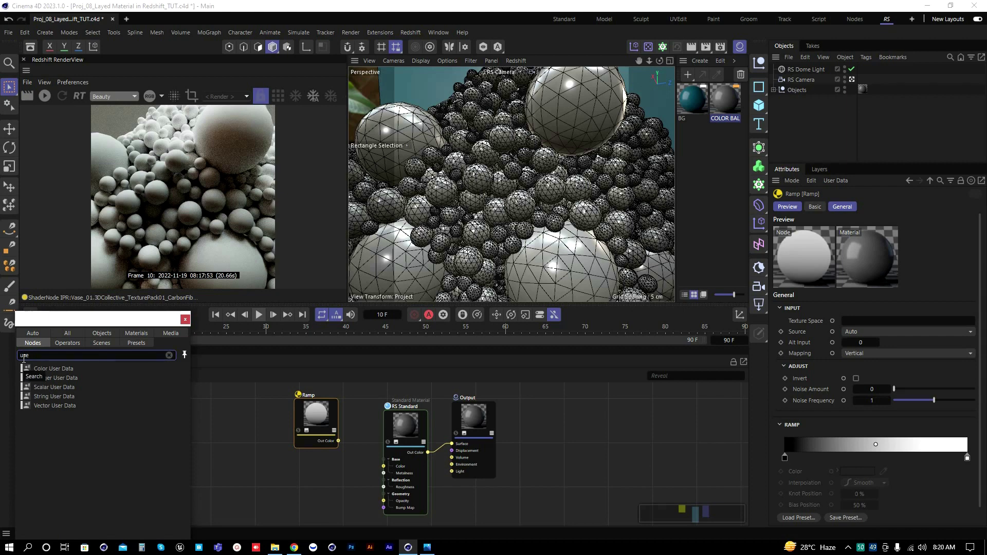
drag(66, 368, 248, 411)
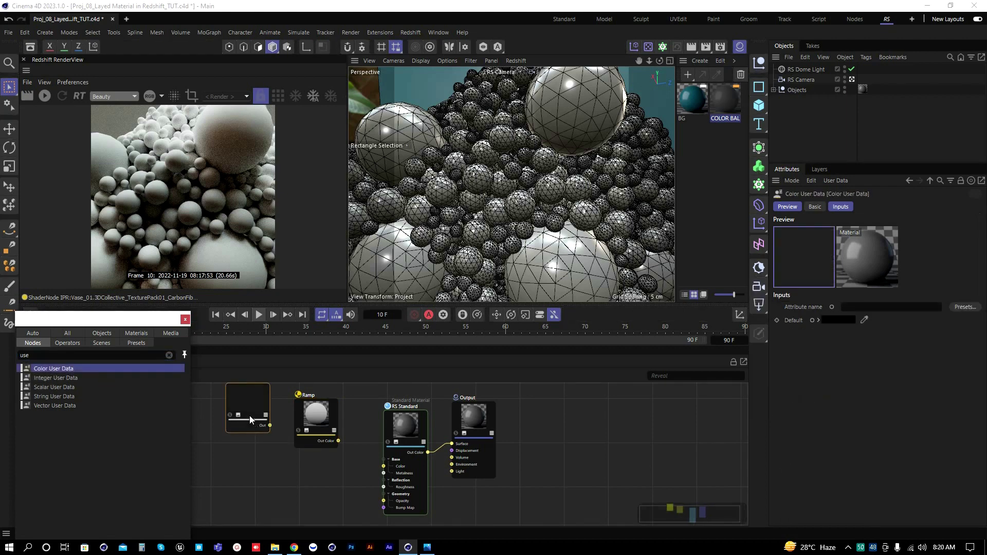
drag(315, 420, 406, 457)
drag(406, 458, 384, 466)
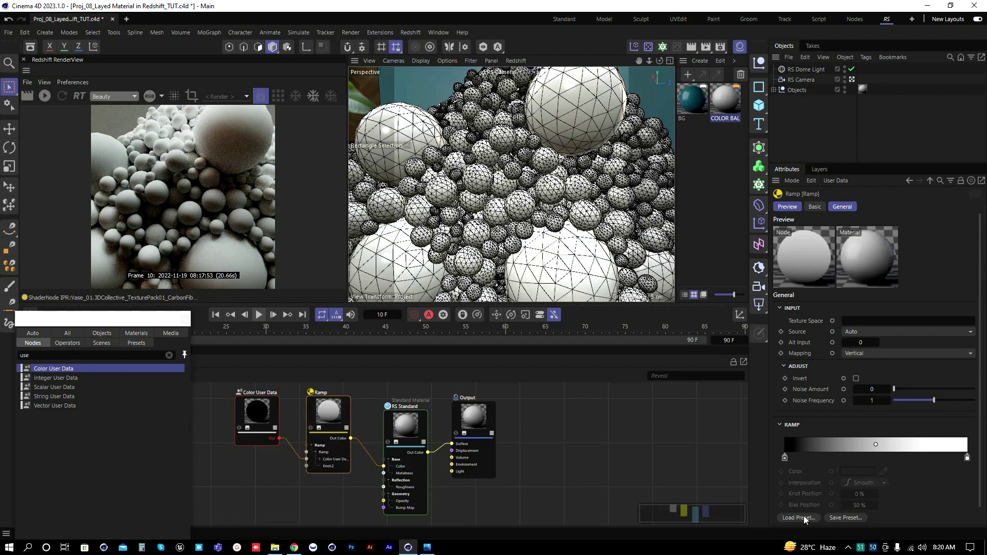
Step: Load the Scheme 5 gradient preset into the Ramp, with Color User Data feeding its Alt Input, and save the project
click(798, 518)
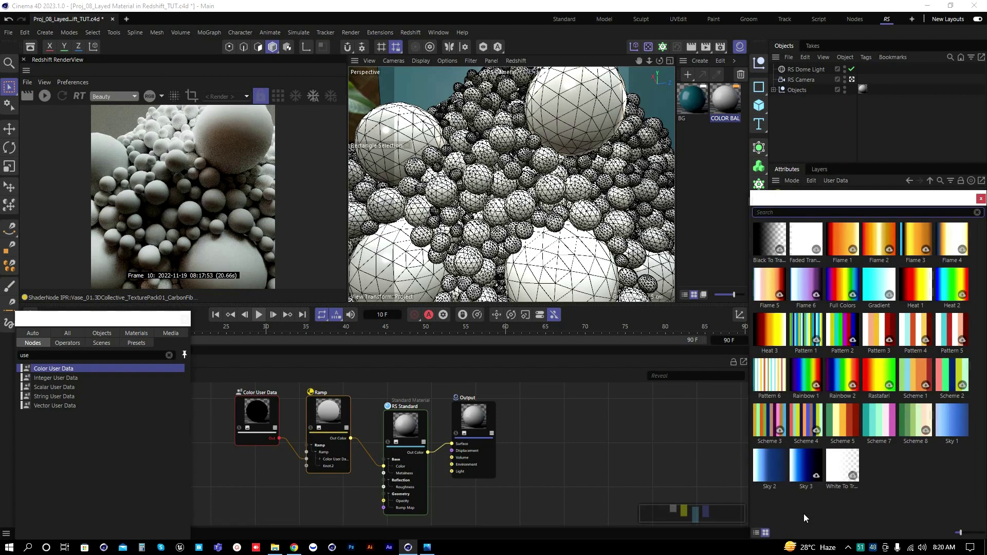
click(846, 429)
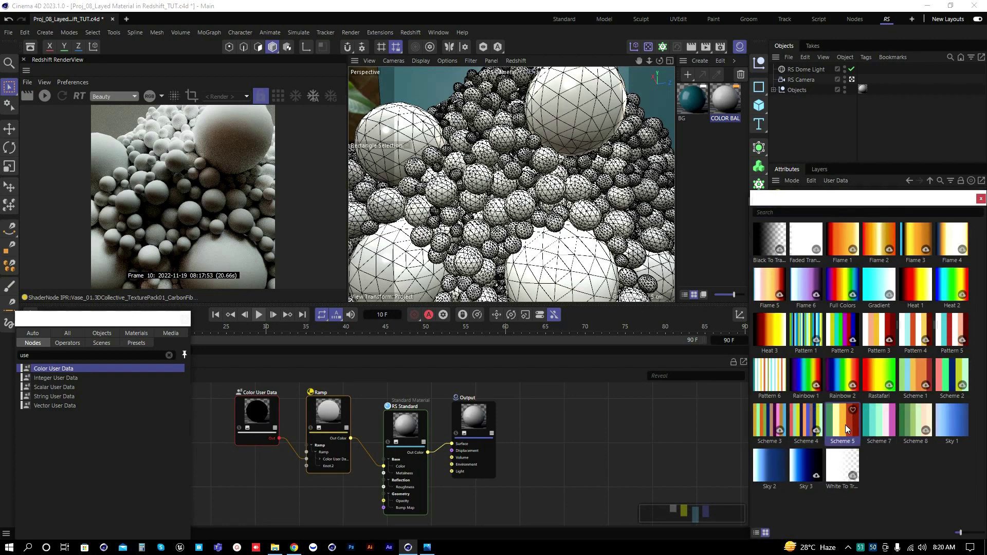
double_click(846, 429)
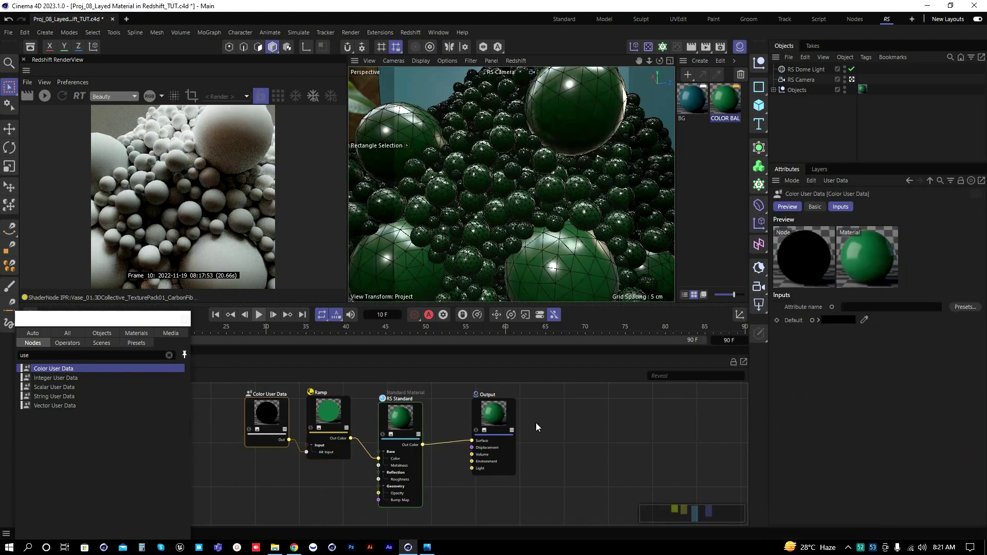
scroll(421, 469, down, 1)
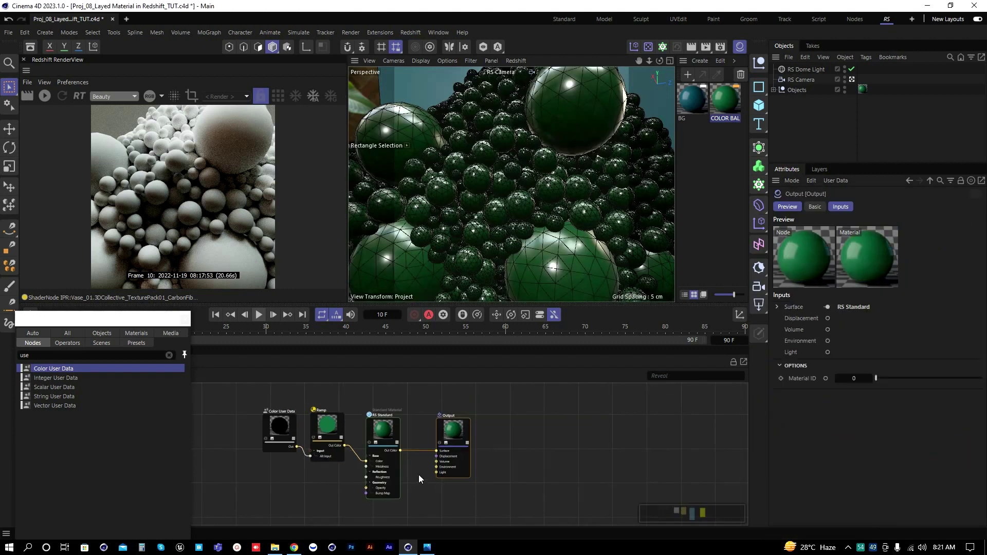
scroll(419, 474, down, 1)
click(233, 441)
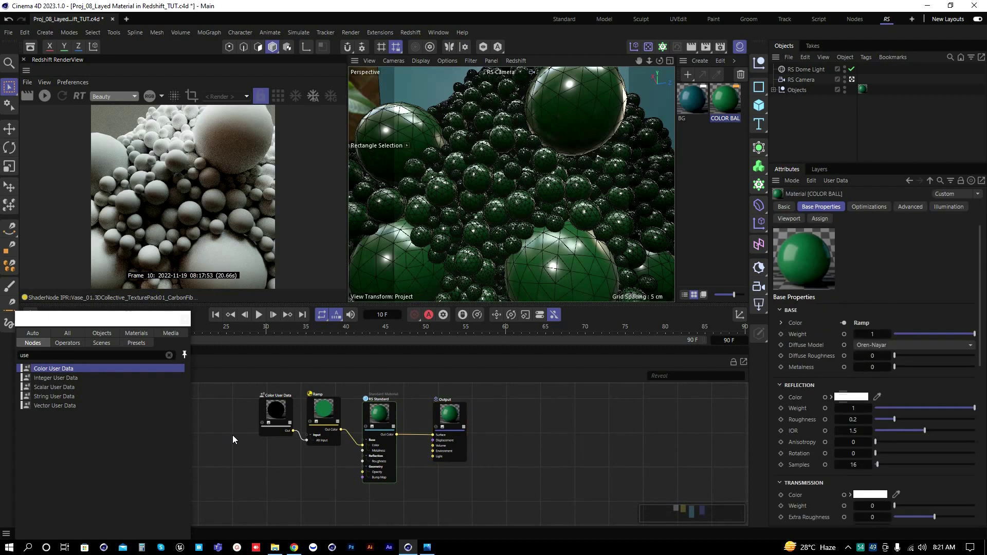
key(ctrl+s)
Step: Start the live Redshift render and set the Color User Data attribute to the Geometry ID Color preset
click(44, 96)
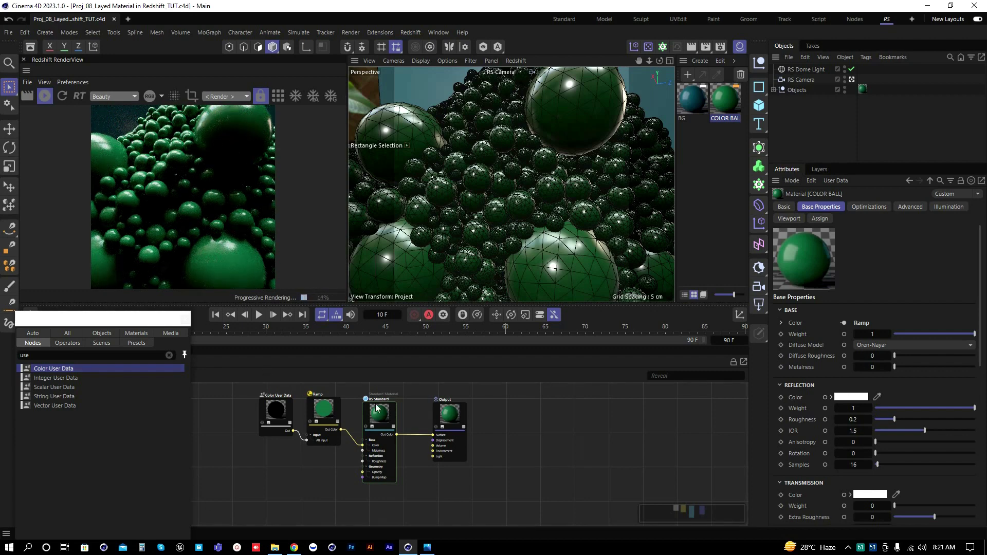
drag(279, 416, 272, 417)
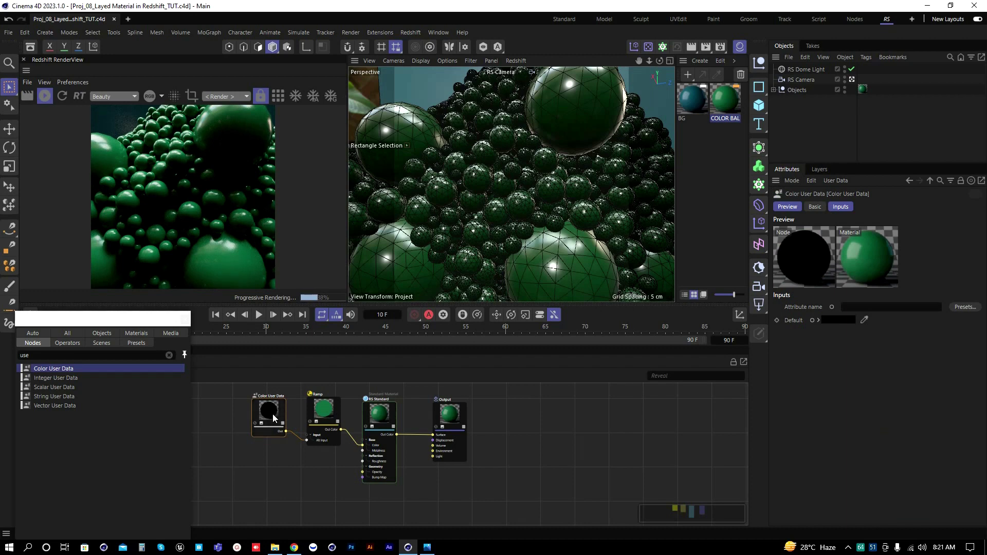
click(965, 307)
mouse_move(937, 328)
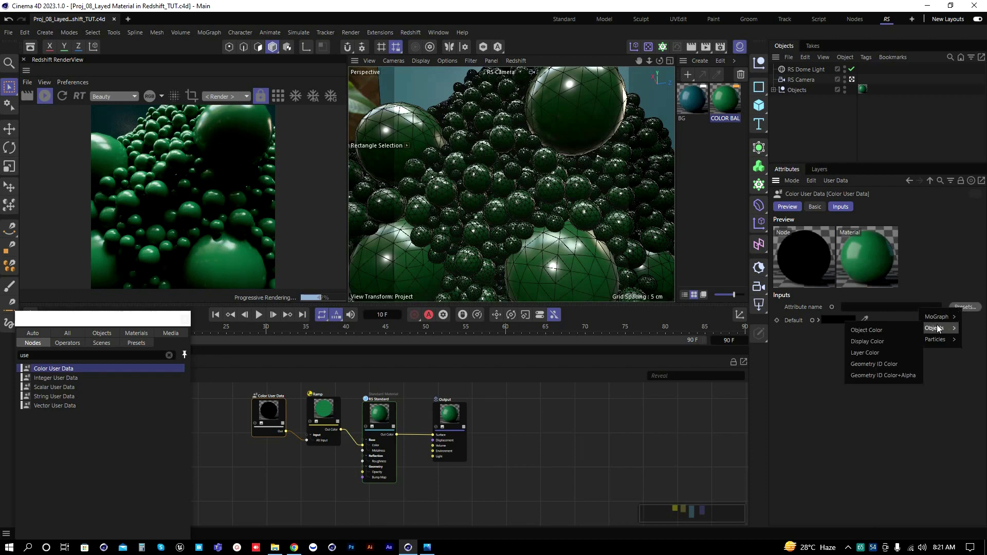
click(883, 365)
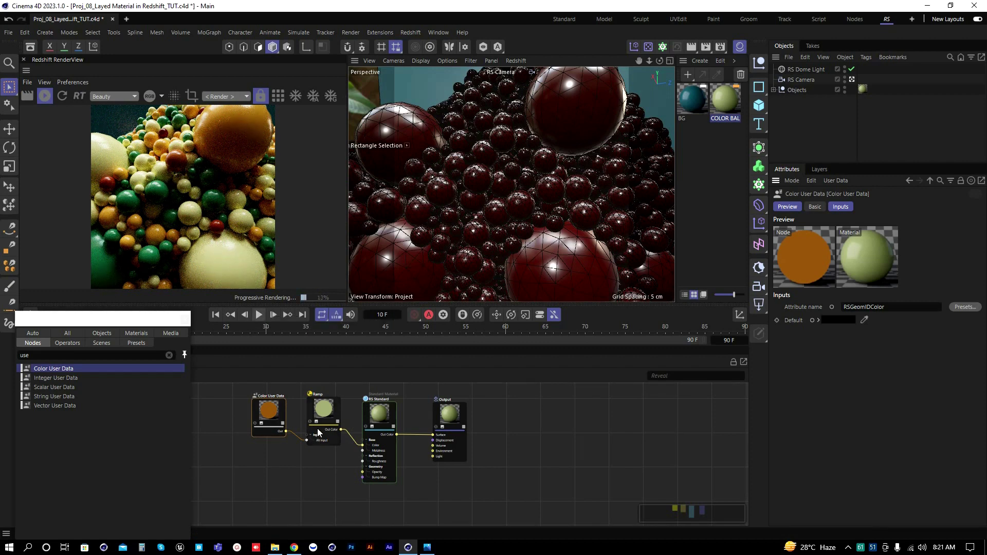
Step: Double the knots of the Ramp gradient so its color sequence repeats twice, and save the project
click(335, 418)
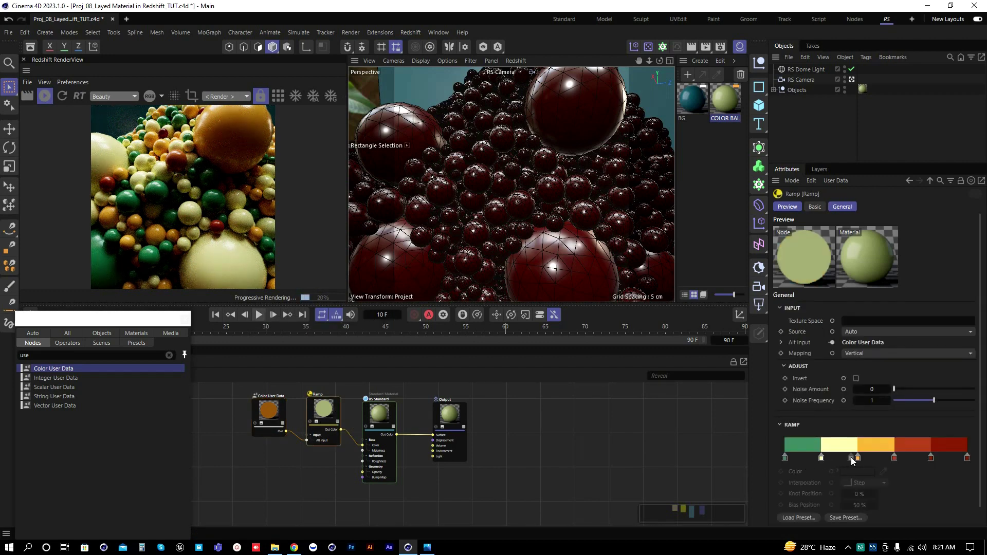
right_click(842, 442)
click(877, 475)
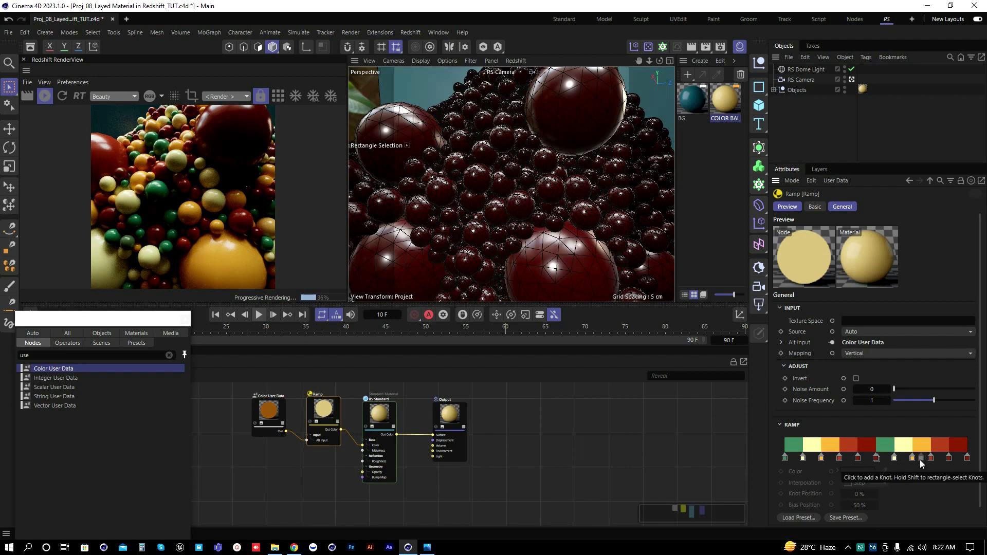
click(560, 461)
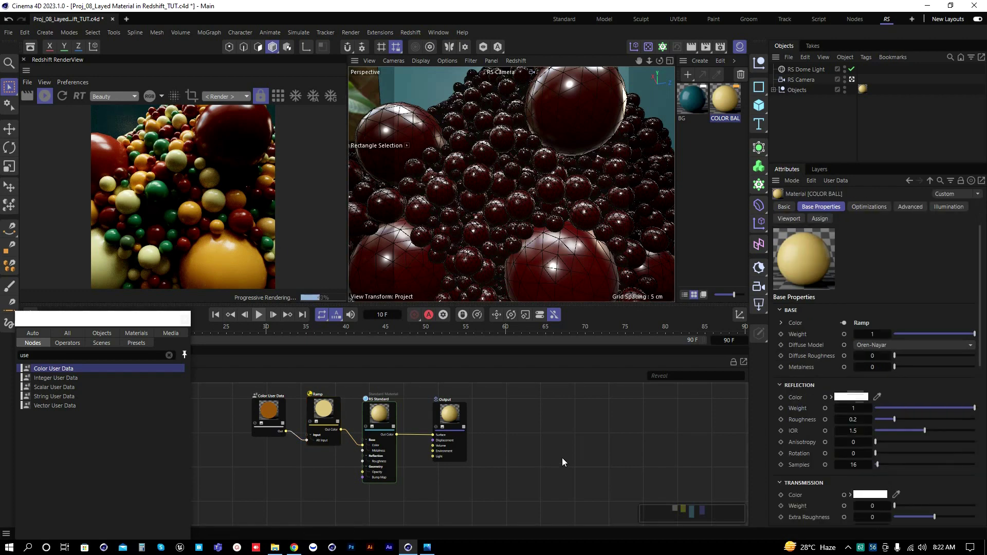
key(ctrl+s)
Step: Move the Output node closer to RS Standard in the COLOR BALL graph
drag(447, 413, 452, 415)
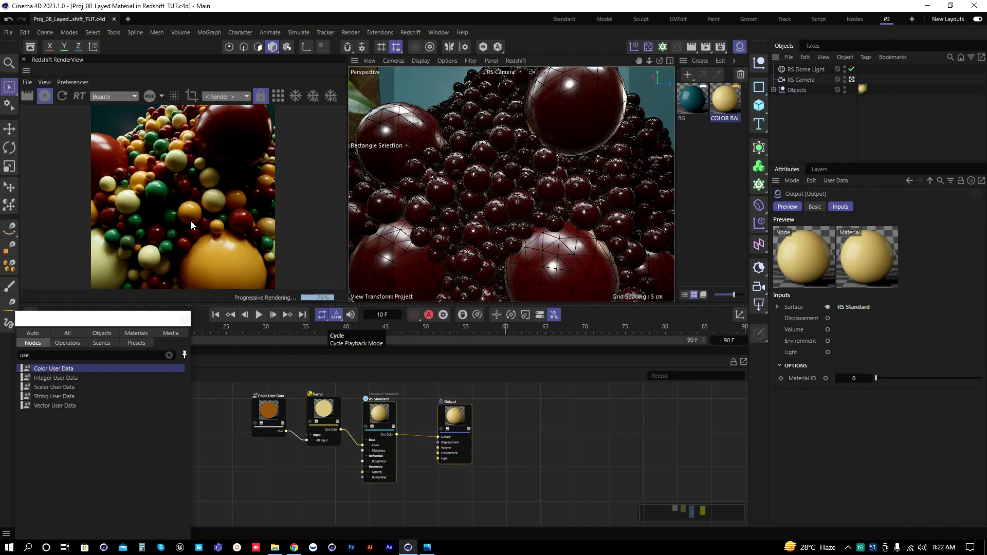
scroll(450, 421, up, 1)
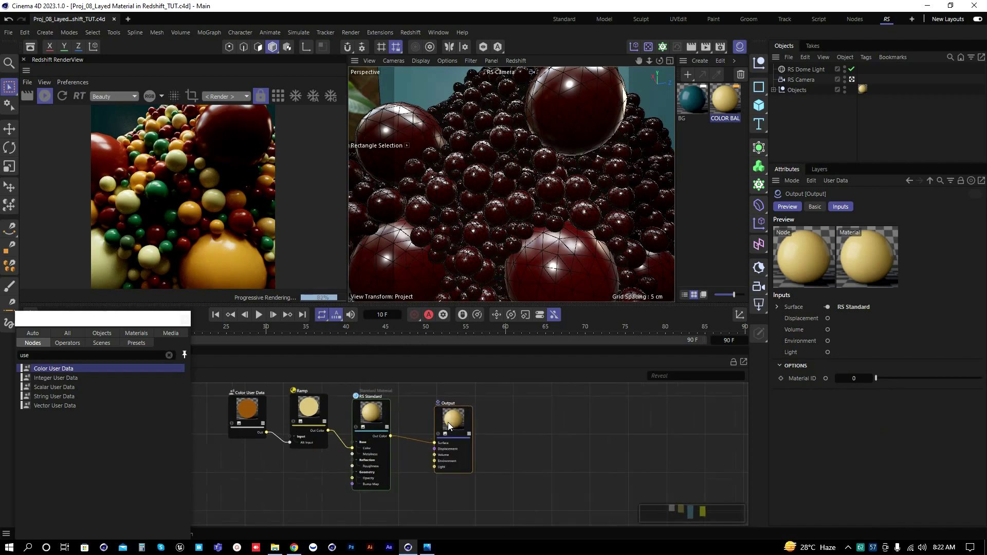
scroll(448, 423, up, 1)
drag(453, 423, 436, 422)
scroll(511, 415, down, 2)
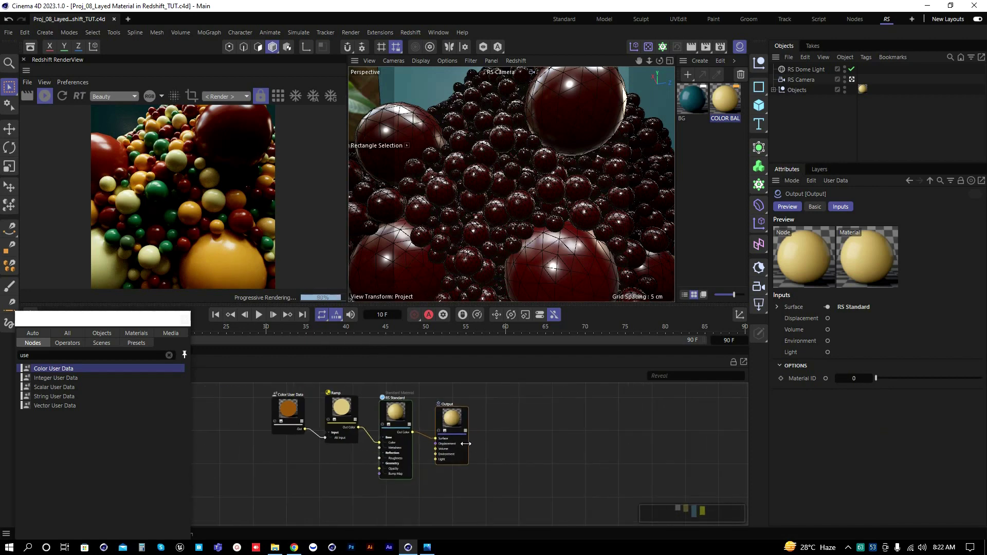
scroll(519, 444, up, 1)
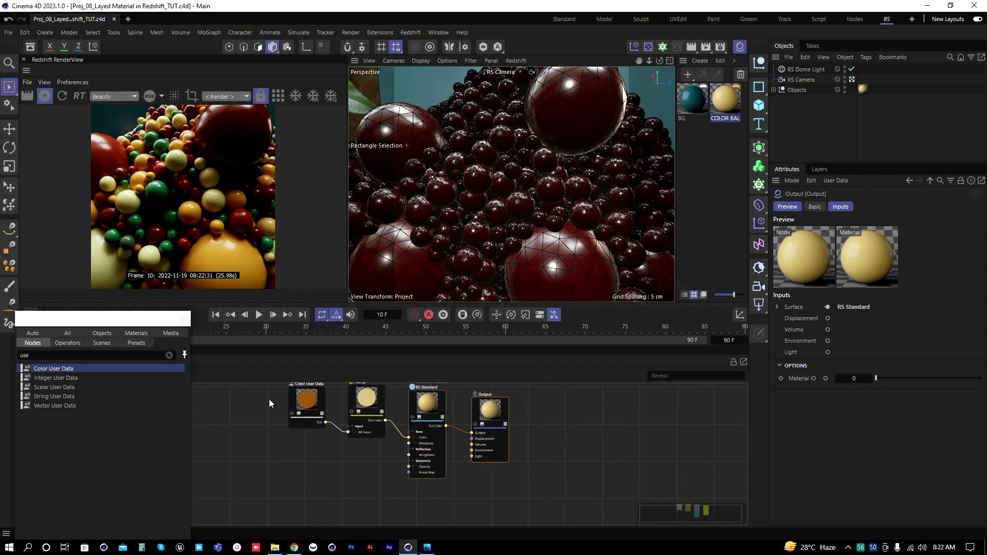
Step: Find the bump nodes in the node library and add a Bump Blender and a Bump Map below RS Standard
drag(46, 356, 1, 365)
text(bump)
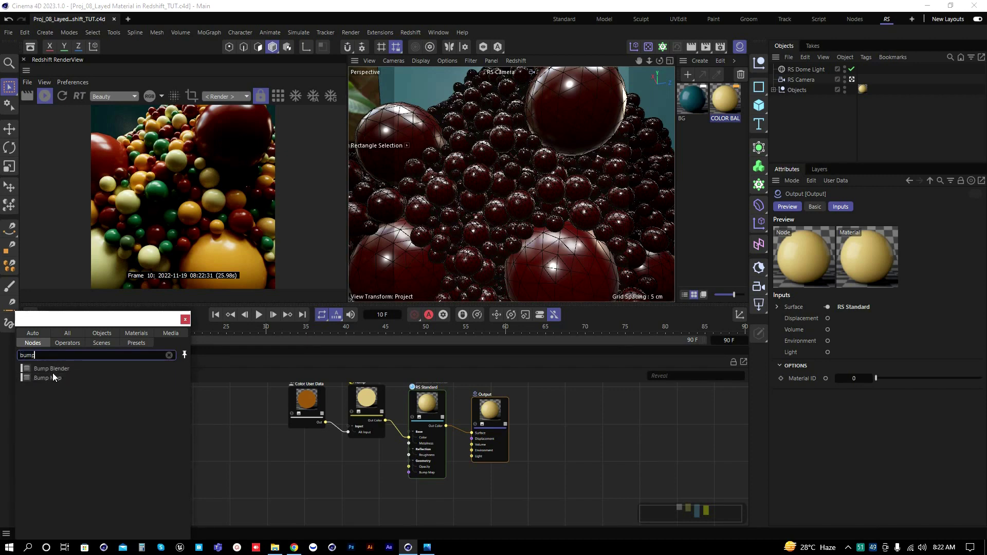
drag(56, 368, 412, 501)
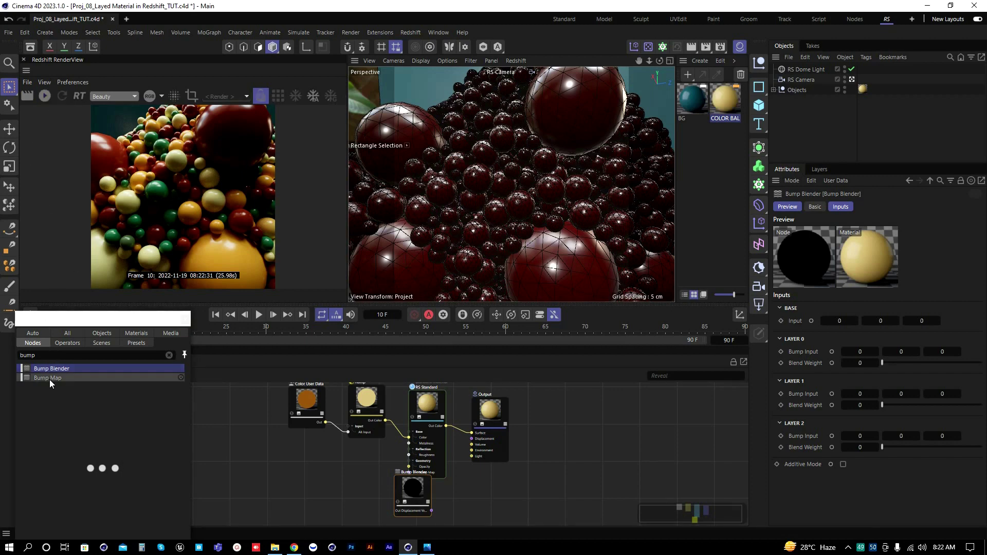
drag(50, 380, 315, 502)
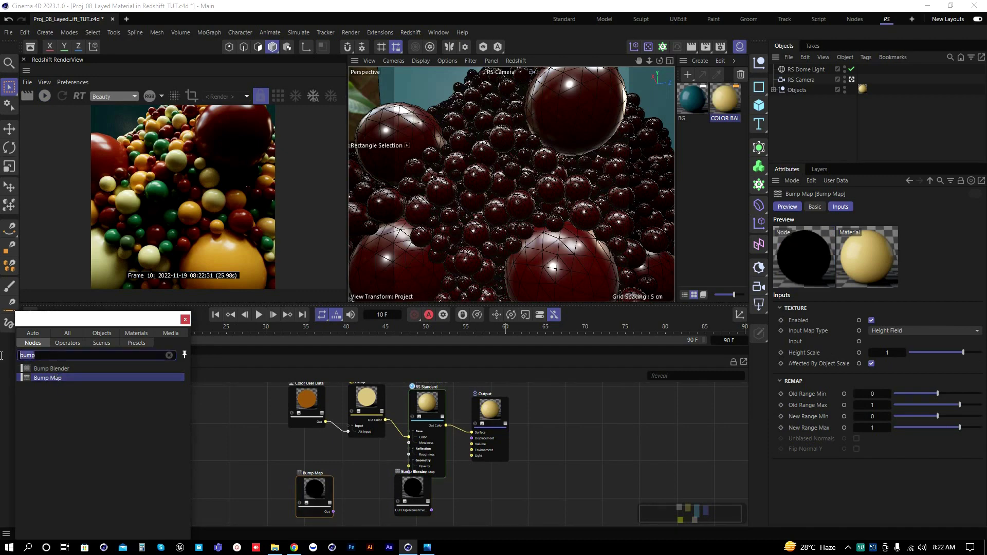
Step: Add a Texture node beside the Bump Map and browse to the project's tex folder for its image
text(textu)
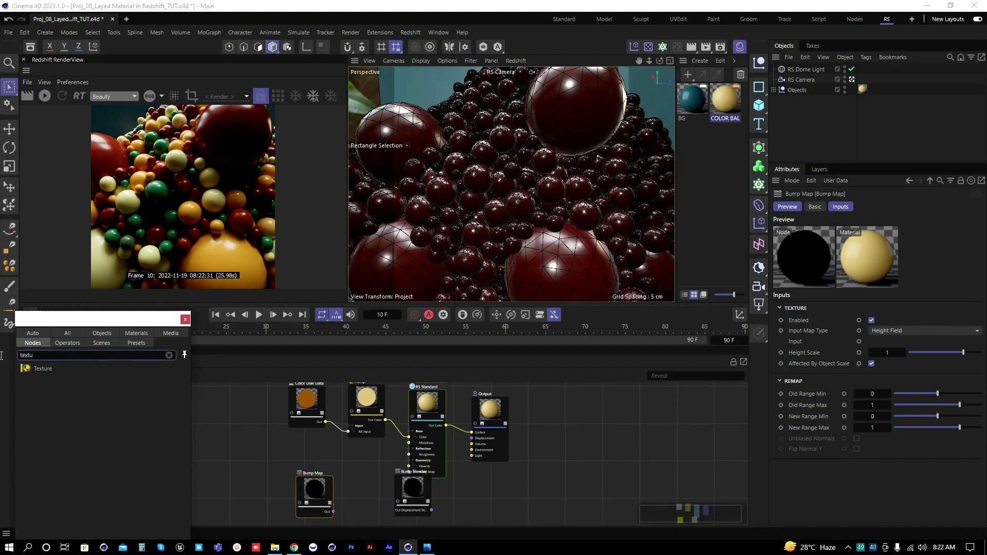
drag(39, 368, 231, 455)
click(971, 370)
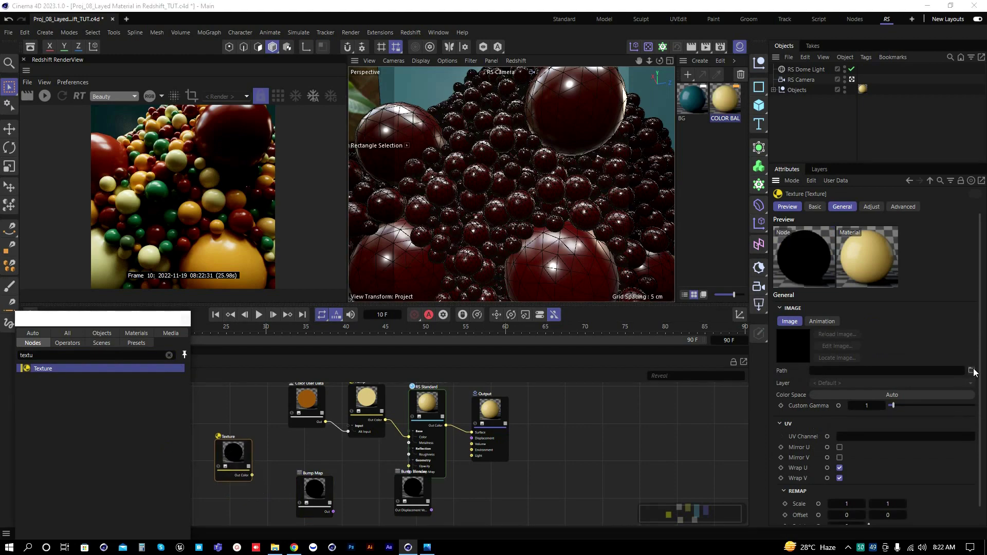
double_click(129, 107)
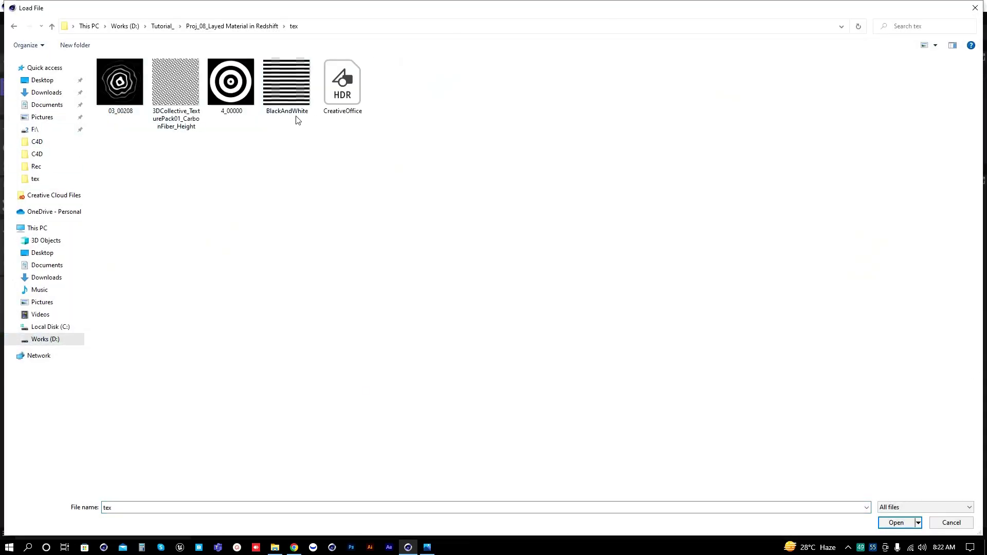
Step: Preview the 3DCollective_TexturePack01_CarbonFiber_Height image at full size in the photo viewer, and close the viewer
click(174, 106)
right_click(175, 96)
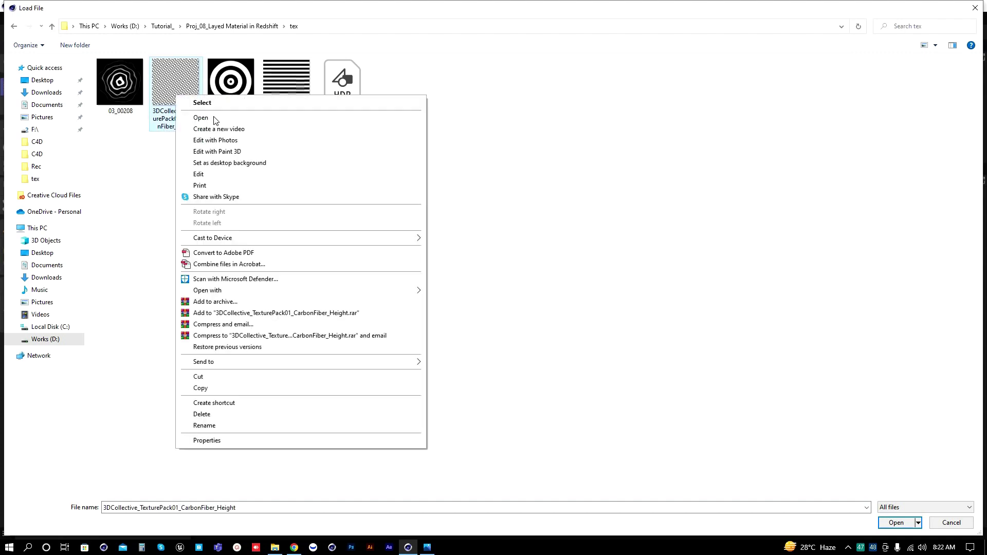
key(Escape)
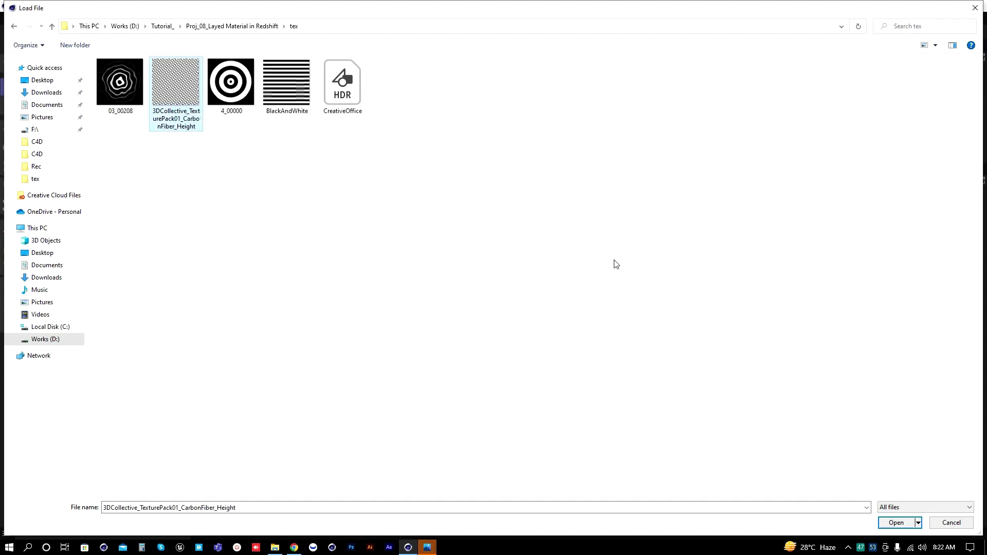
click(429, 549)
click(482, 496)
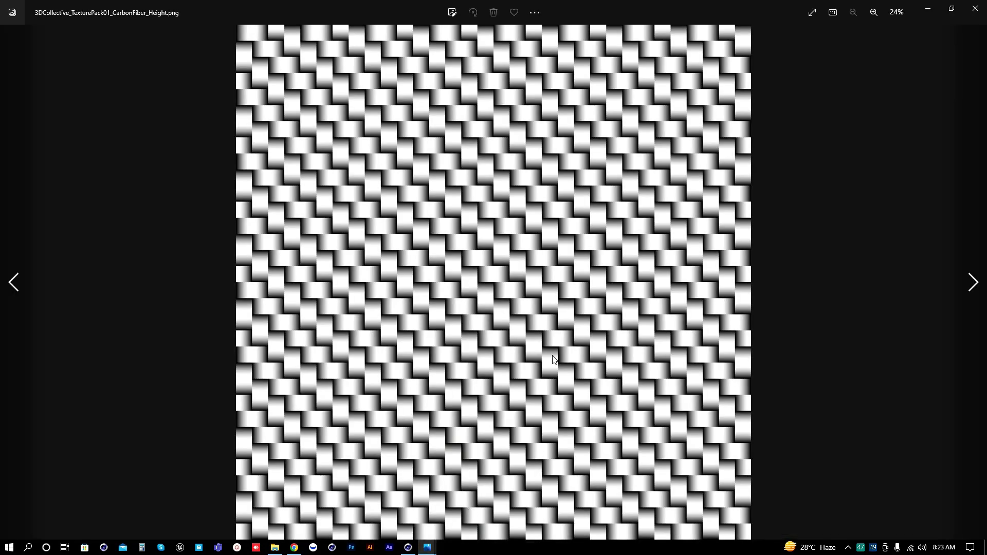
click(975, 4)
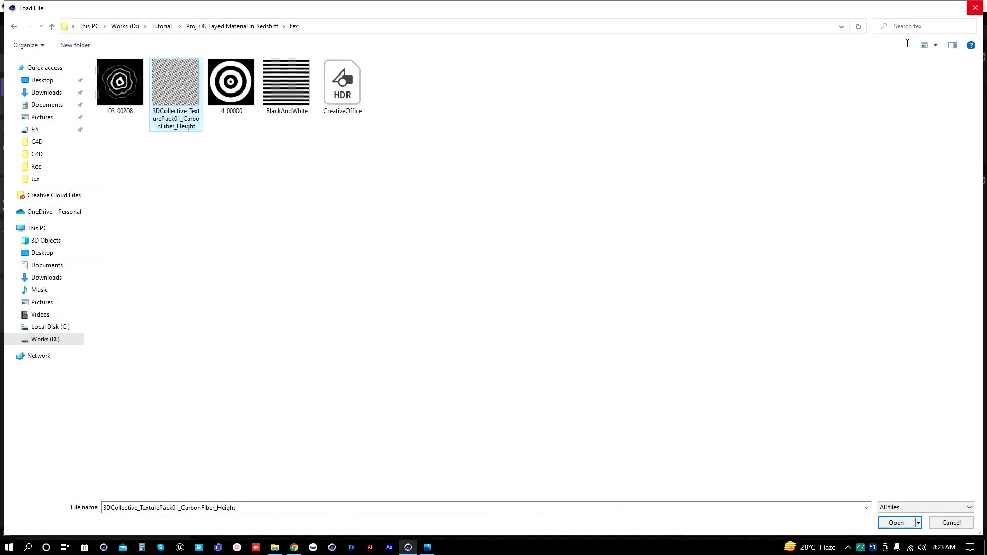
Step: Load 3DCollective_TexturePack01_CarbonFiber_Height into the Texture node, and rearrange the Bump Map and Texture nodes side by side
double_click(190, 100)
click(566, 320)
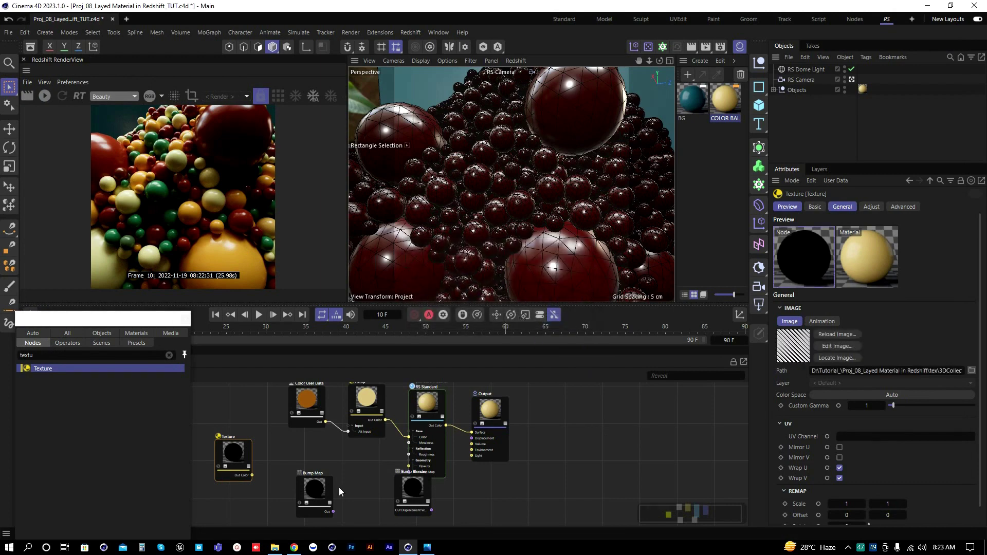
drag(317, 494, 330, 469)
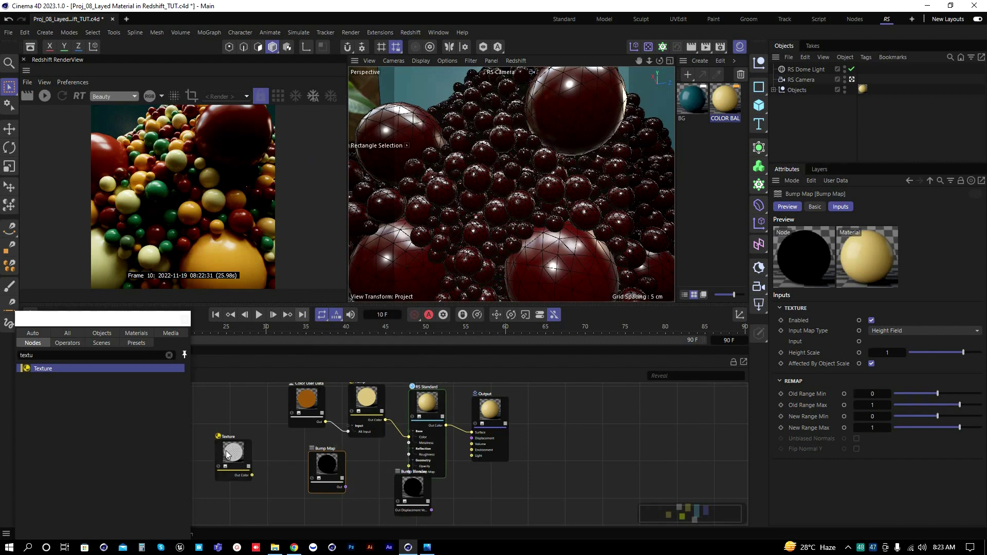
drag(227, 454, 249, 452)
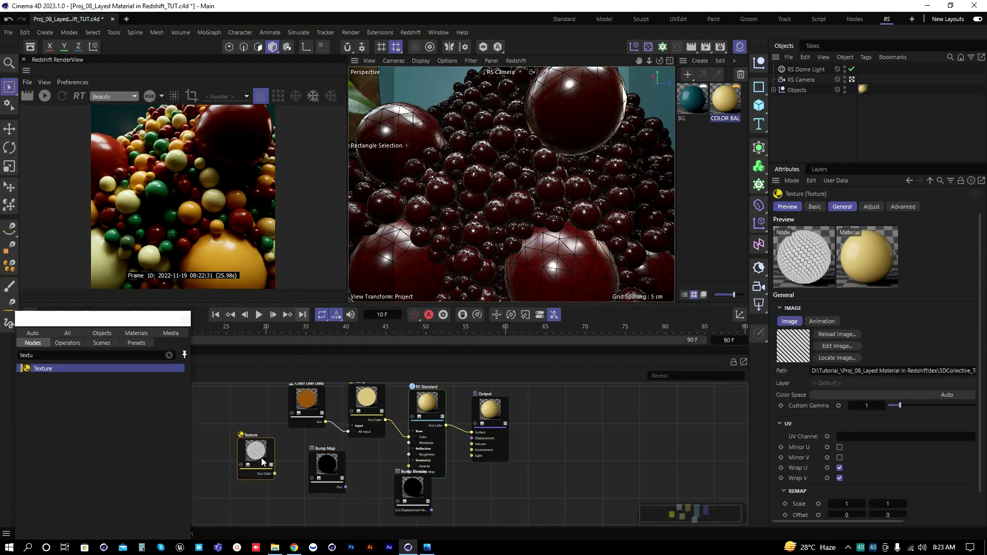
Step: Connect the Texture's color output to the Bump Map's Input, and the Bump Map's output to the Bump Blender's Base Input
drag(276, 474, 301, 473)
drag(324, 467, 324, 467)
mouse_move(355, 472)
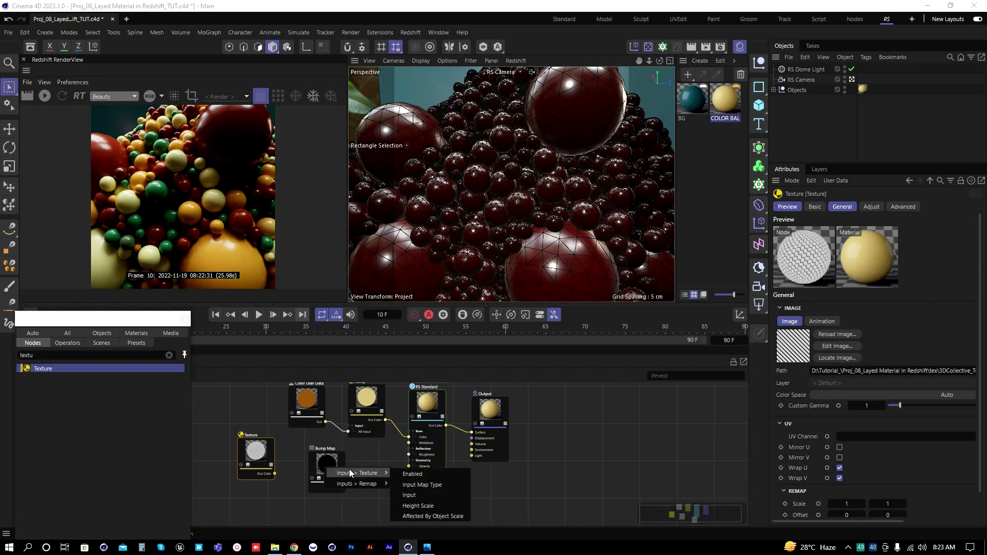
click(414, 495)
drag(346, 486, 372, 492)
mouse_move(442, 497)
click(496, 497)
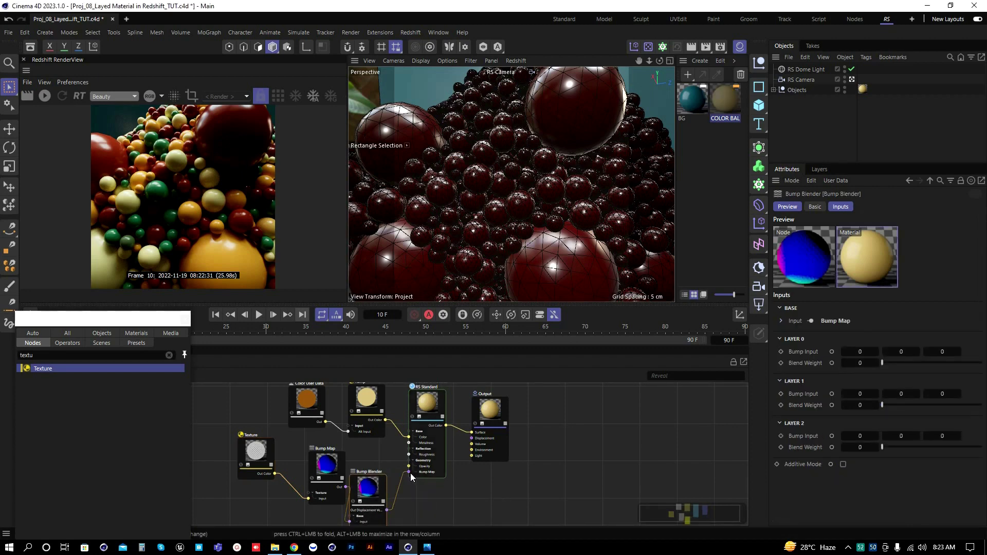
Step: Connect the Bump Blender's output to the RS Standard's Bump Map input, and spread the nodes apart into a cleaner layout
drag(556, 406, 419, 475)
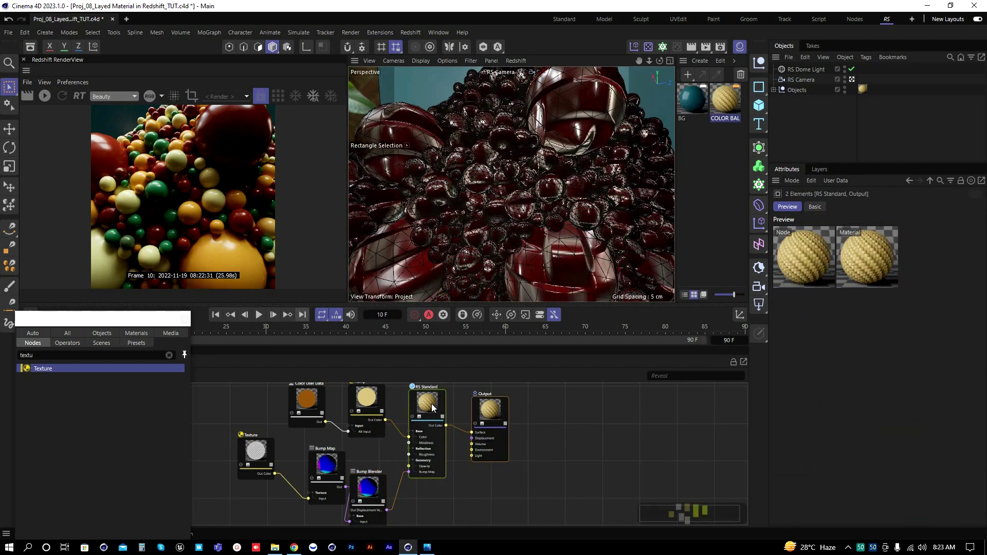
drag(433, 411, 502, 419)
drag(279, 388, 389, 400)
drag(377, 488, 399, 465)
drag(336, 467, 334, 472)
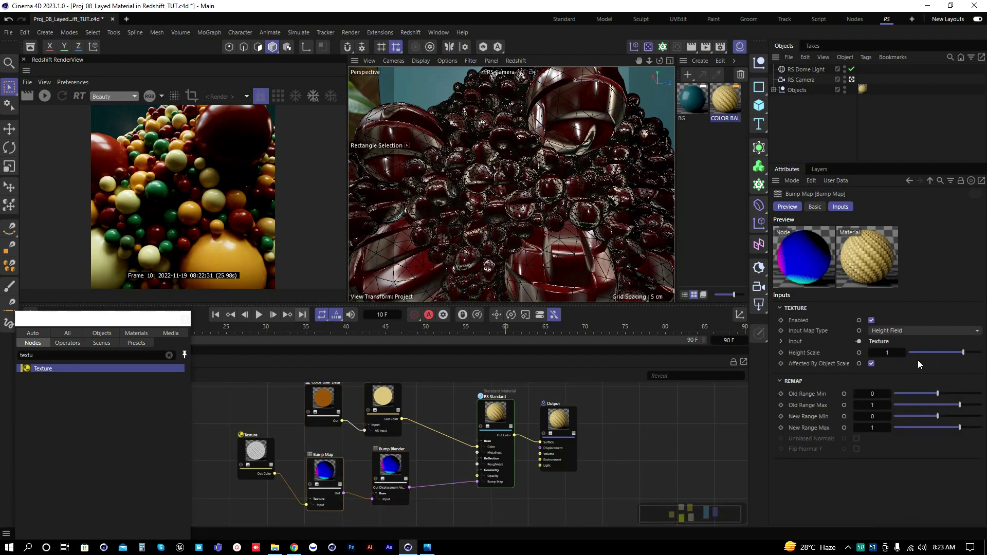
Step: Set the Bump Map node's Height Scale to 0.015
click(356, 458)
click(331, 471)
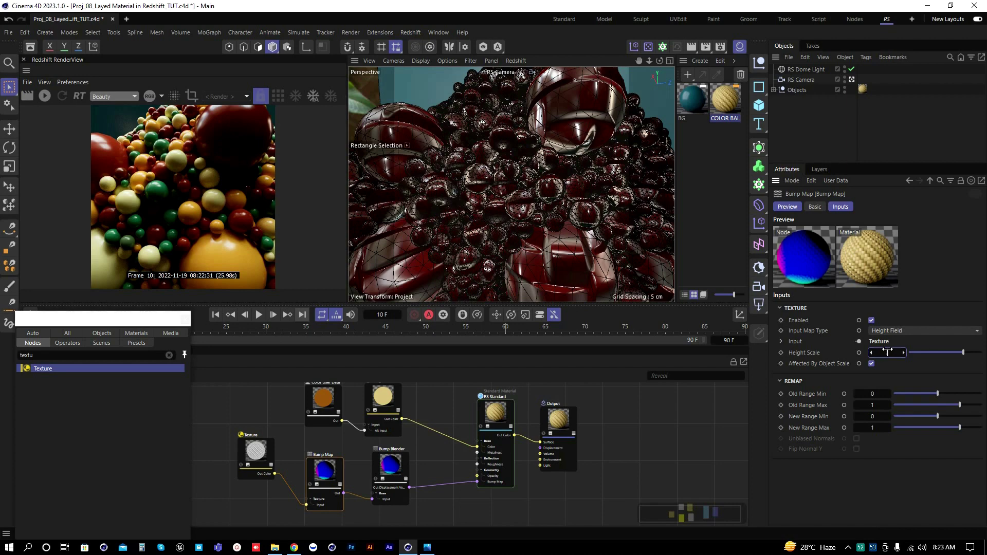
text(15)
key(Return)
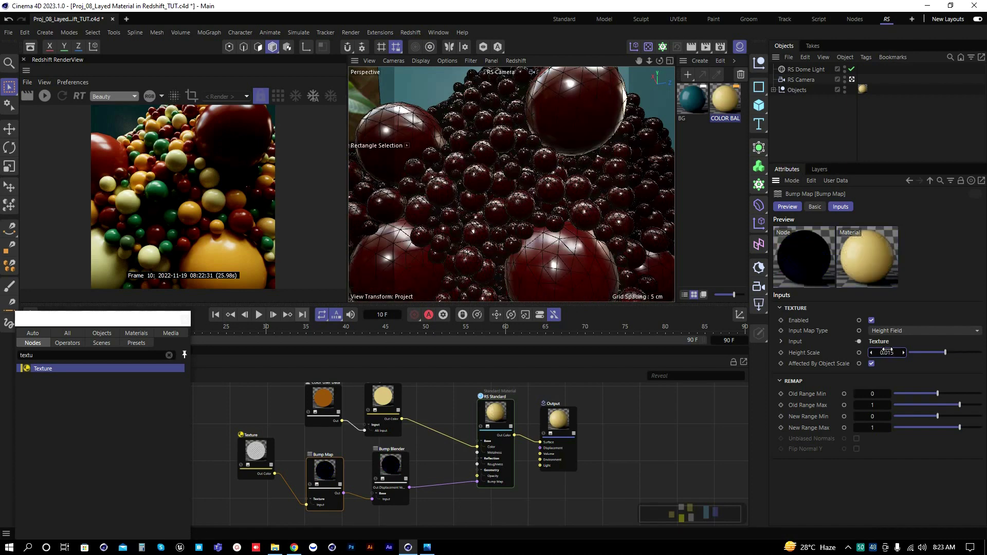
double_click(889, 353)
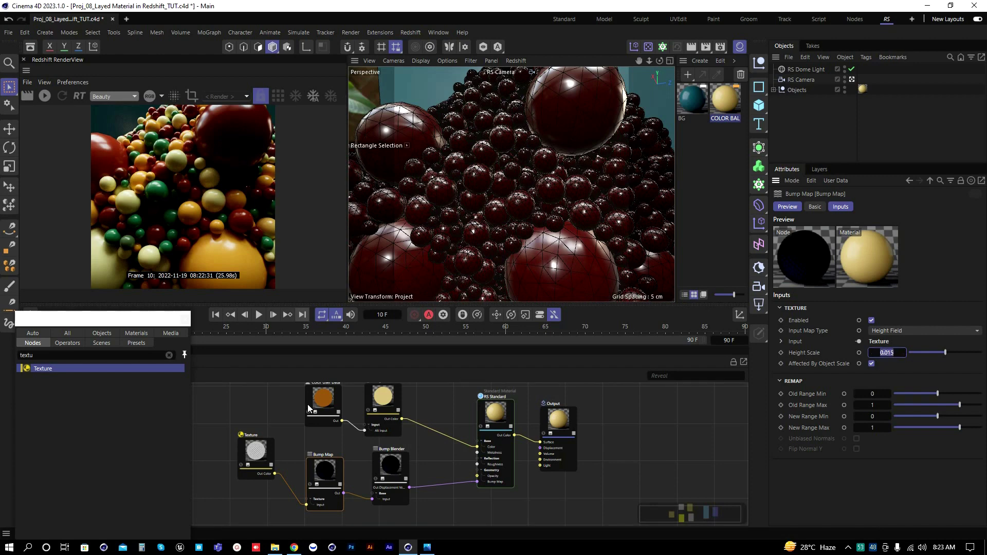
click(230, 408)
Step: Move the Color User Data and Ramp nodes up away from the bump nodes, and search the node list for ramp
scroll(391, 430, down, 1)
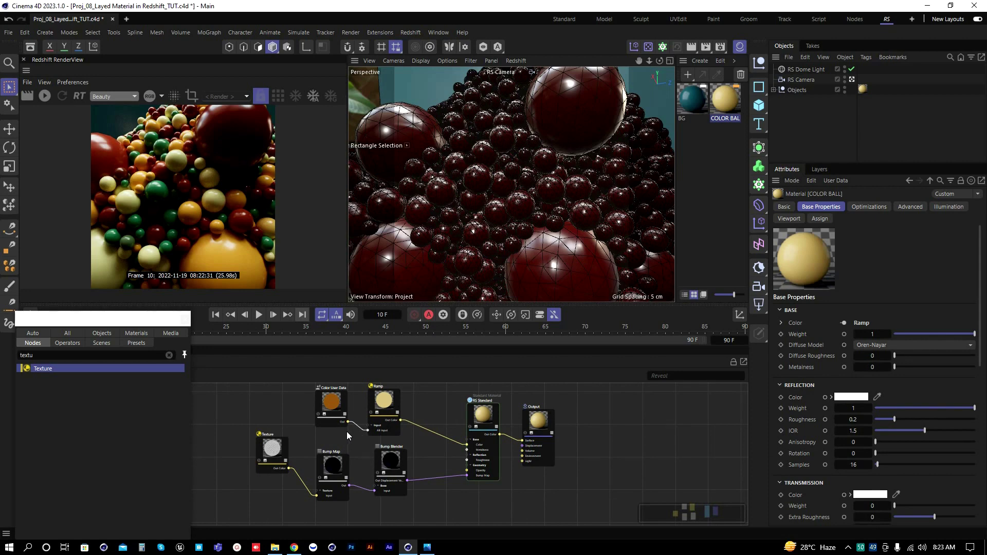
middle_drag(351, 445, 352, 473)
drag(308, 400, 394, 401)
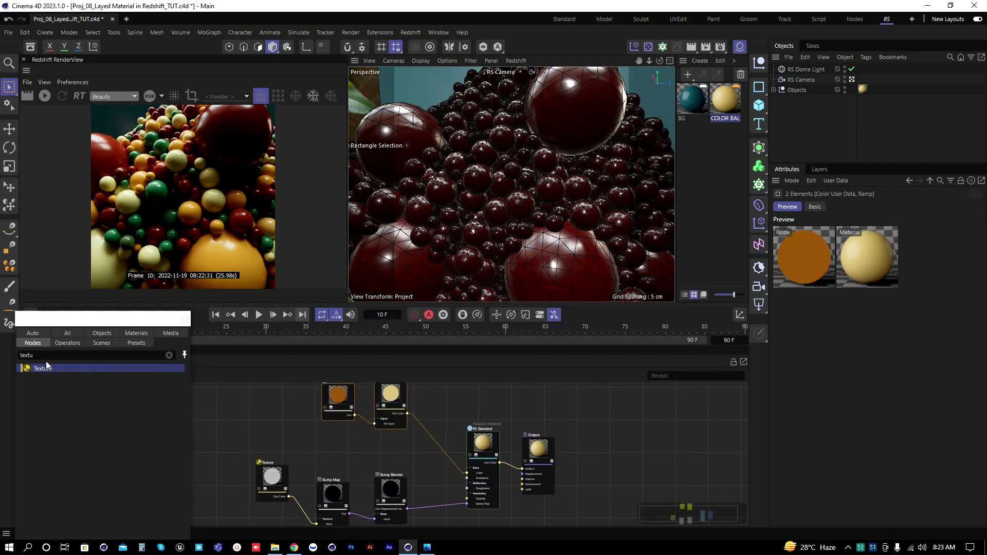
drag(44, 357, 2, 362)
text(ramp)
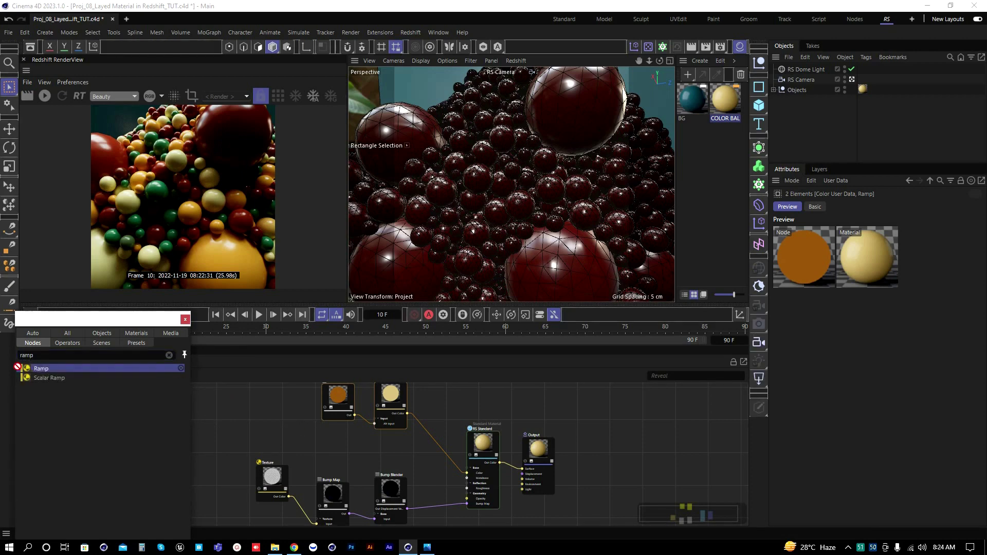
Step: Connect the Texture's color output to the RS Standard's Reflection Roughness, move the Texture node higher, and start the live render
drag(274, 481, 468, 489)
drag(270, 453, 269, 430)
click(48, 97)
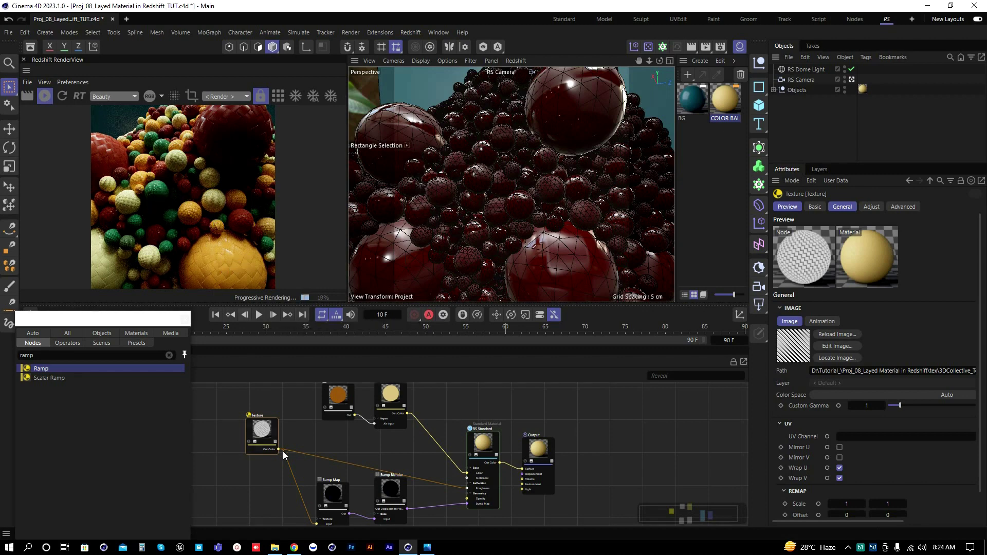
Step: Set the Texture node's Remap Scale to 2 in both directions and refresh the live render
click(852, 504)
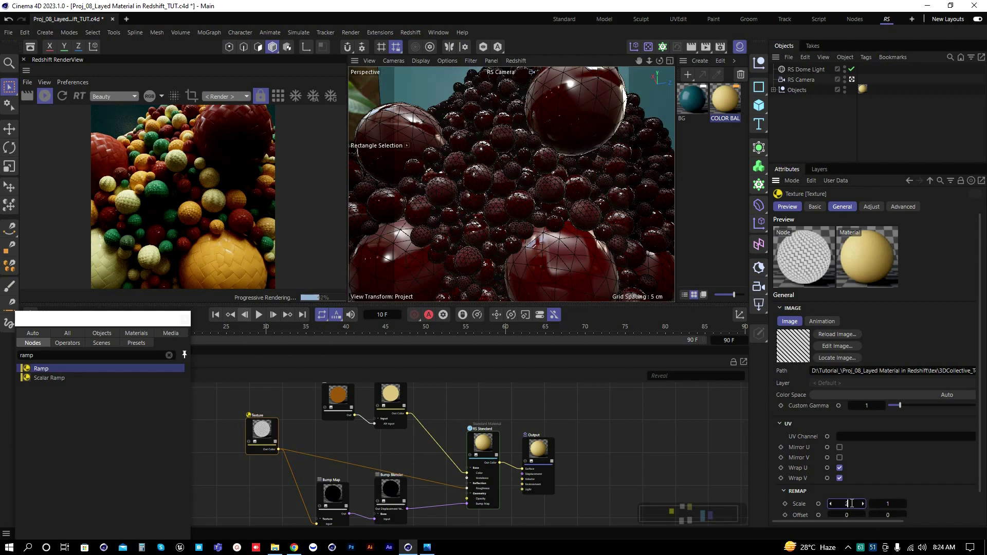
text(2)
key(Tab)
text(2)
key(Return)
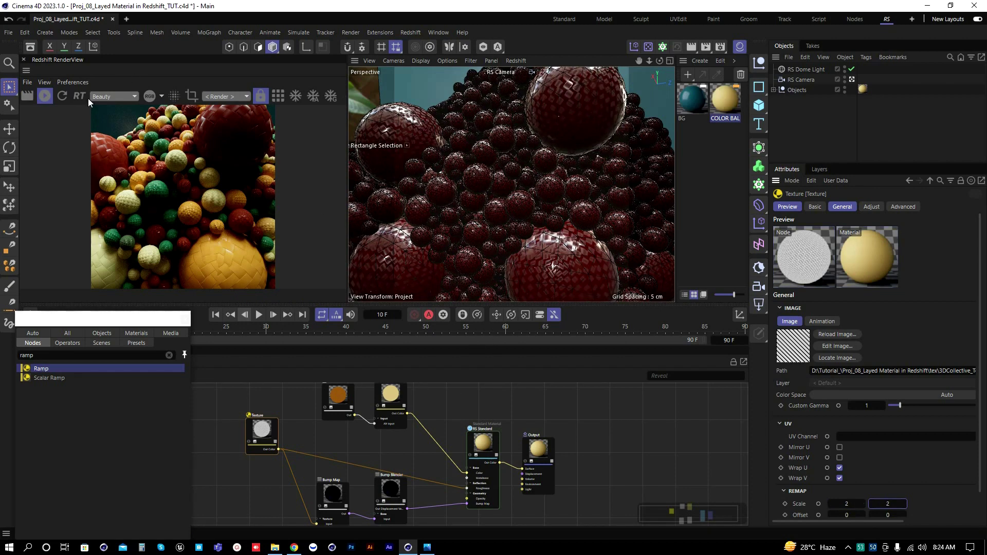
click(49, 100)
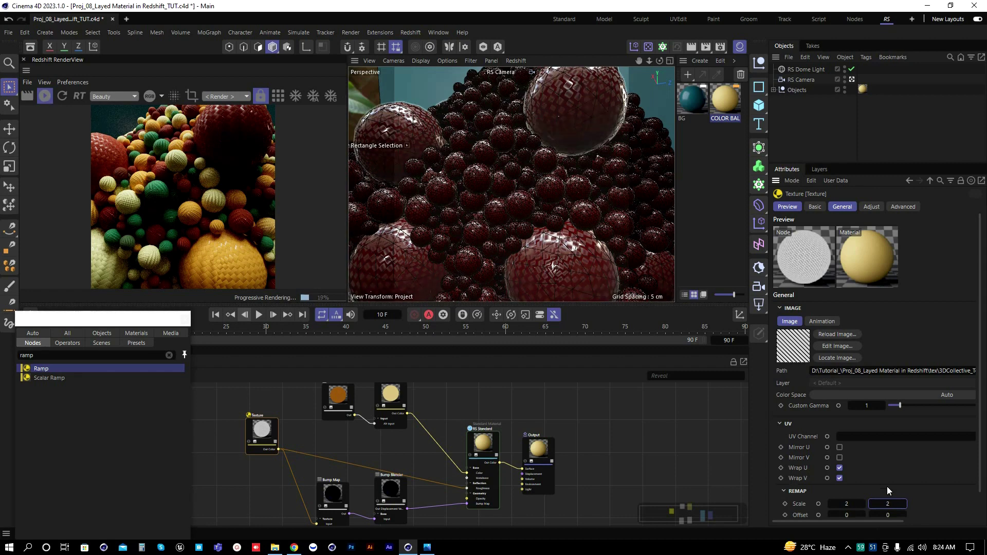
Step: Set the Texture node's Remap Scale to 2.5 in both directions and save the project
text(2.5)
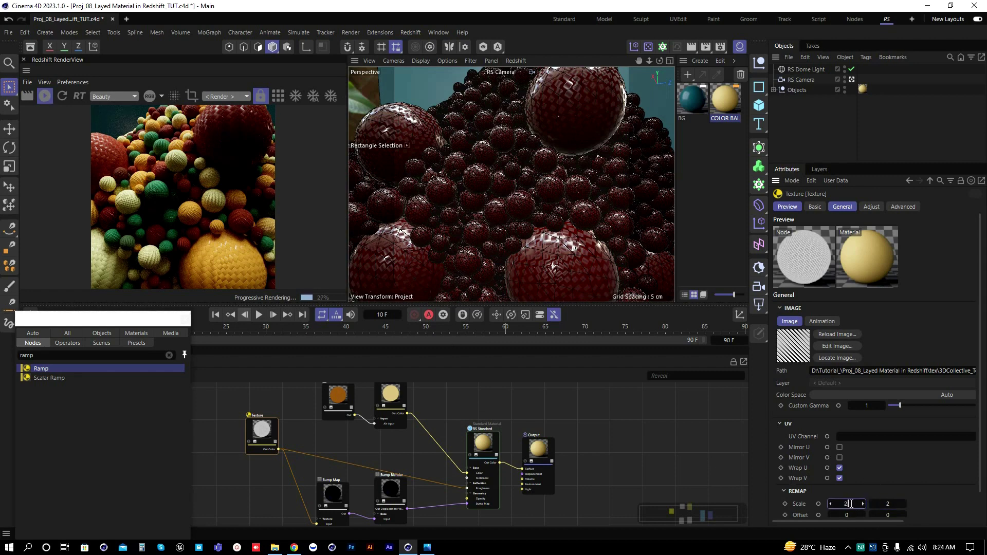
key(Tab)
text(2.5)
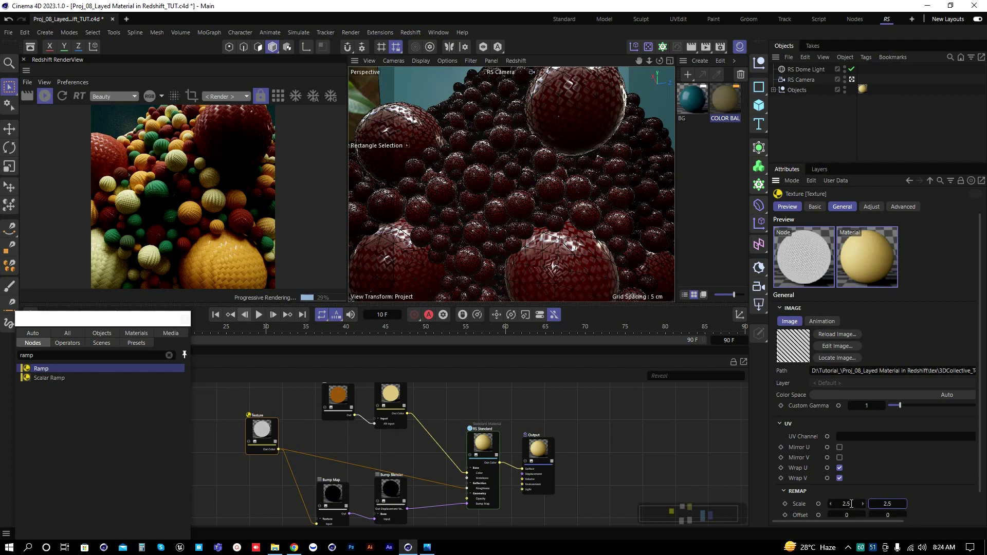
key(ctrl+s)
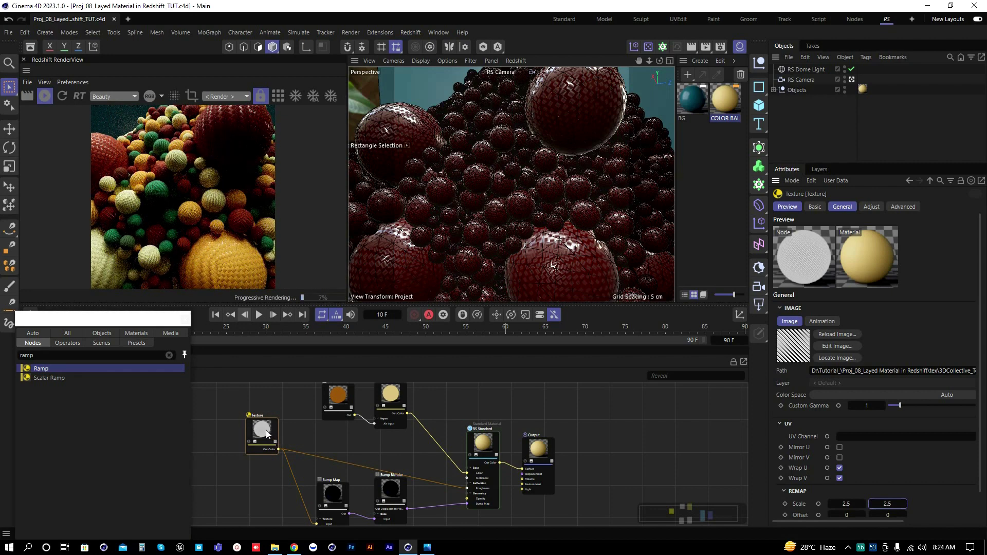
Step: Insert a Ramp node on the connection between the Texture and Roughness, and set its black knot's color value to 50%
drag(266, 433, 259, 421)
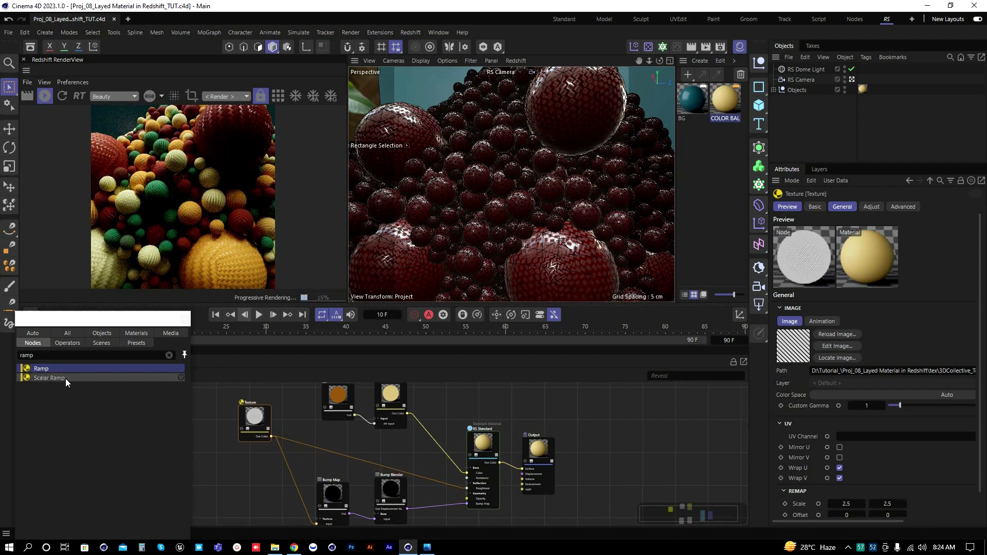
drag(48, 369, 339, 436)
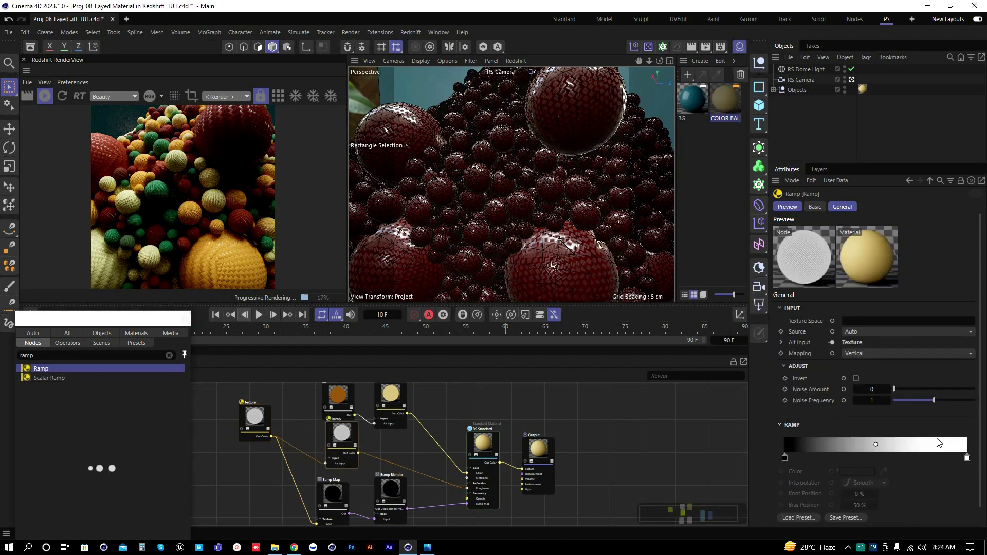
click(785, 458)
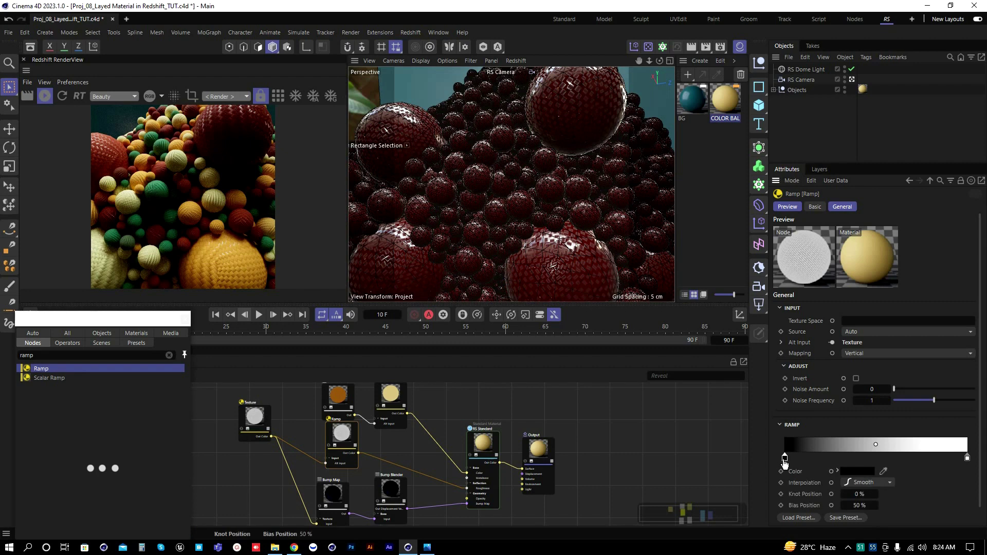
click(855, 472)
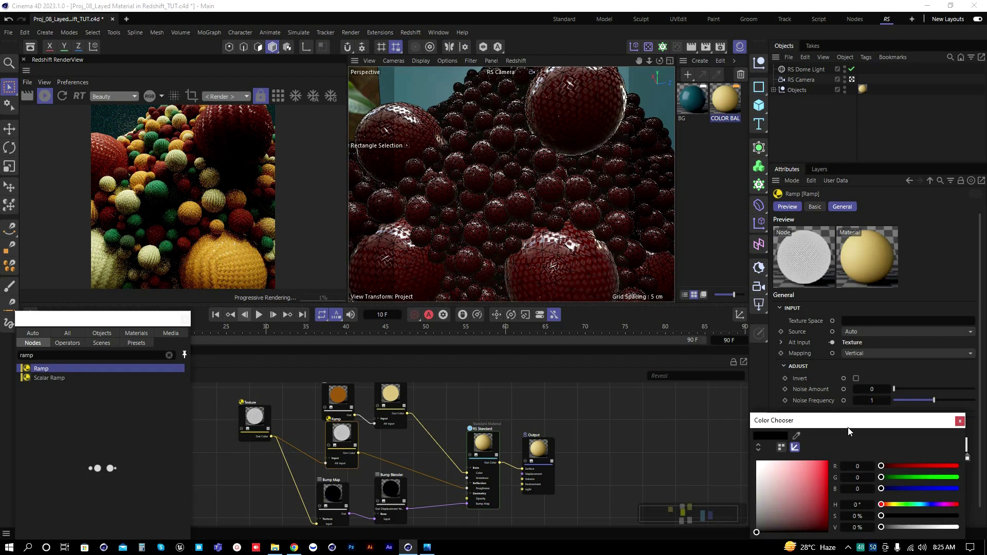
drag(848, 428, 726, 282)
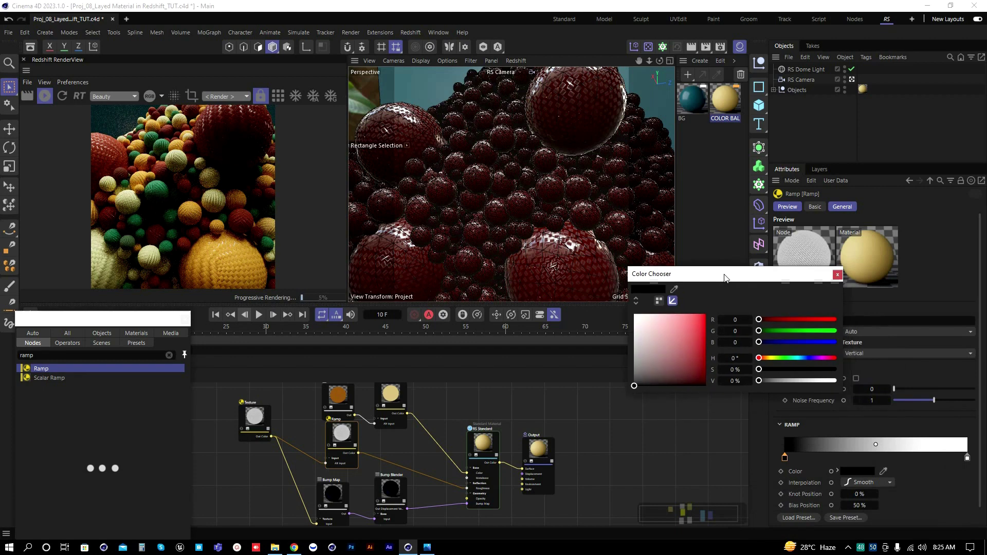
double_click(736, 381)
text(50)
key(Return)
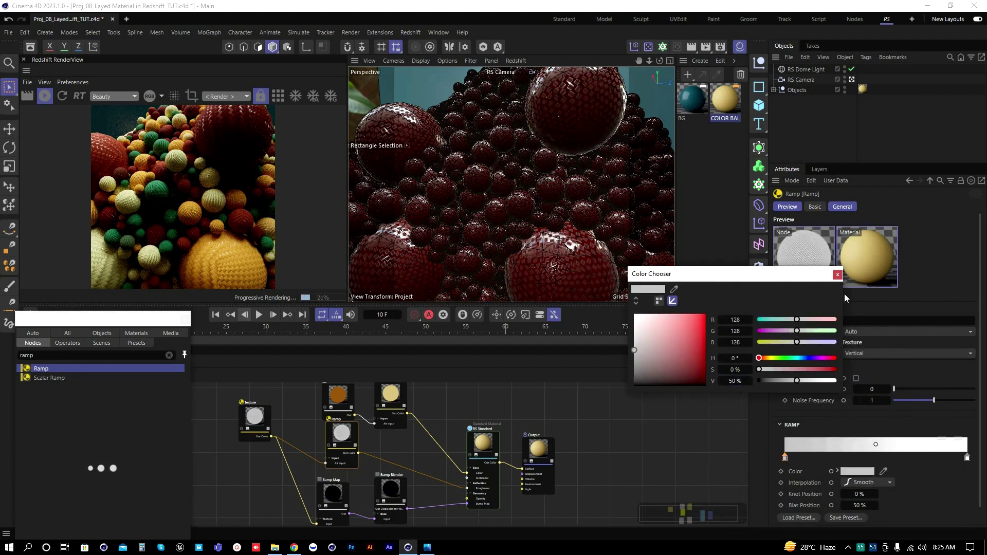
Step: Set the color value of the roughness Ramp's white end knot to 85%, and save the project
click(969, 463)
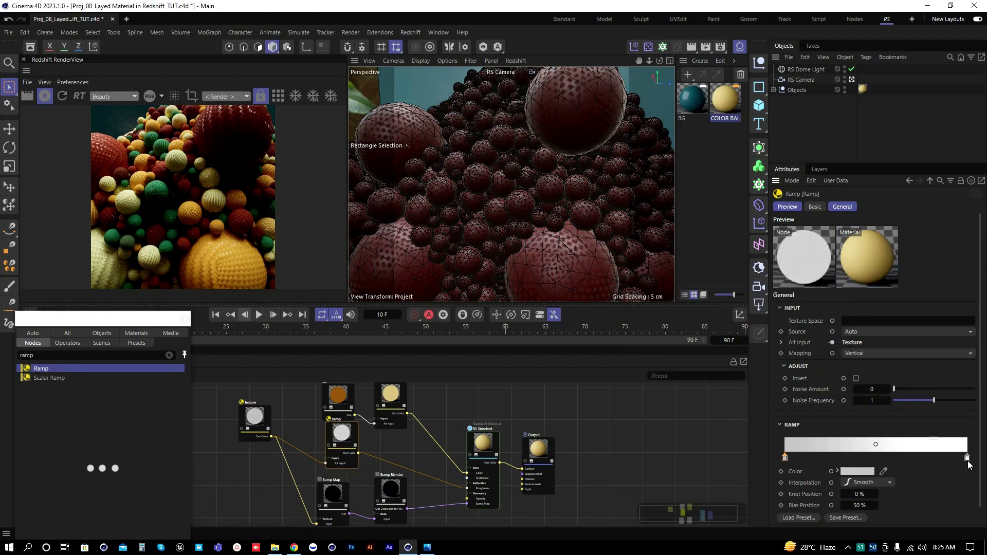
click(967, 459)
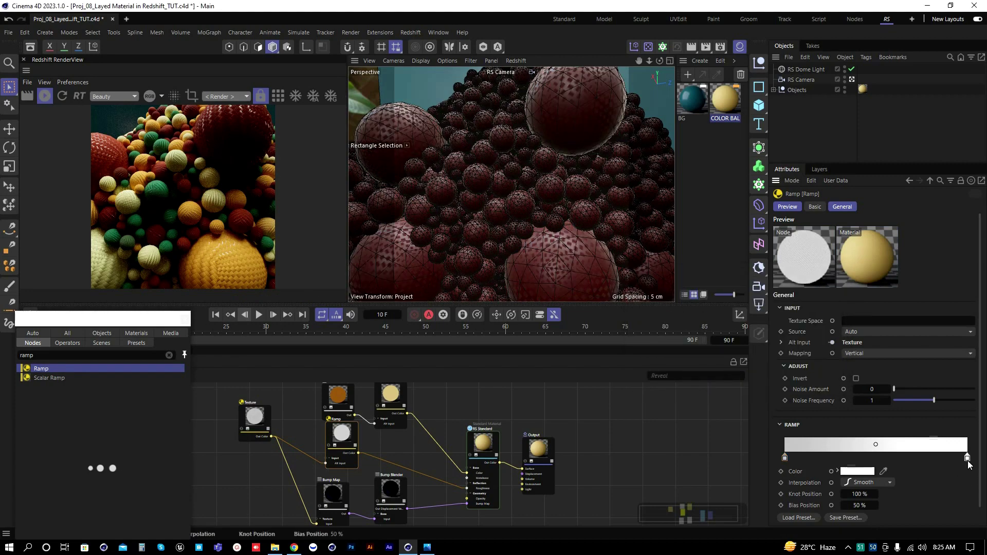
click(867, 472)
click(857, 527)
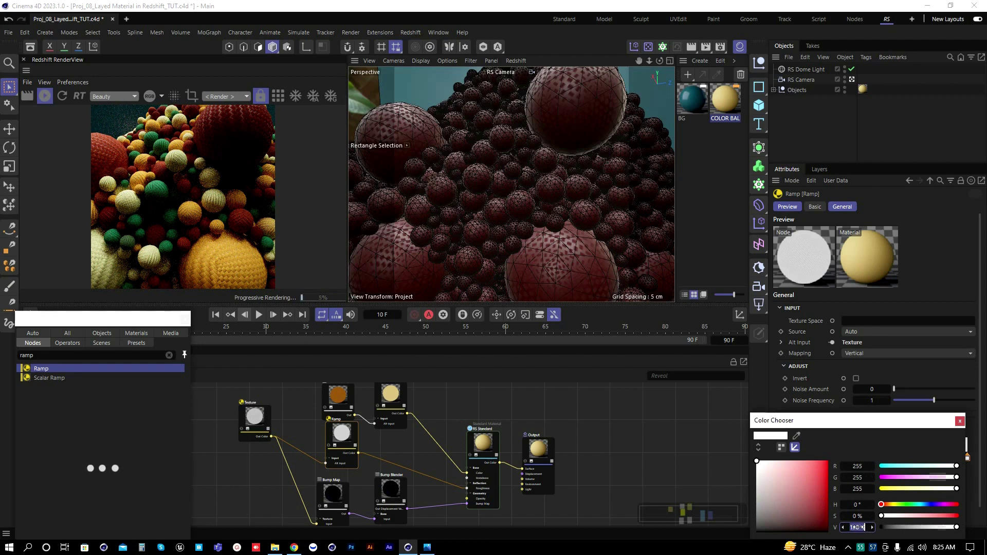
text(85)
key(Return)
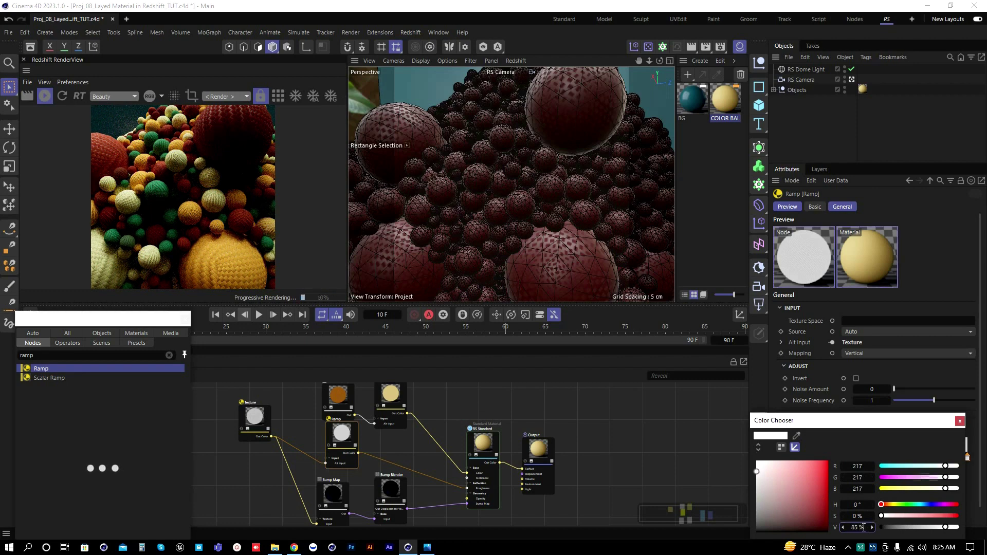
click(959, 422)
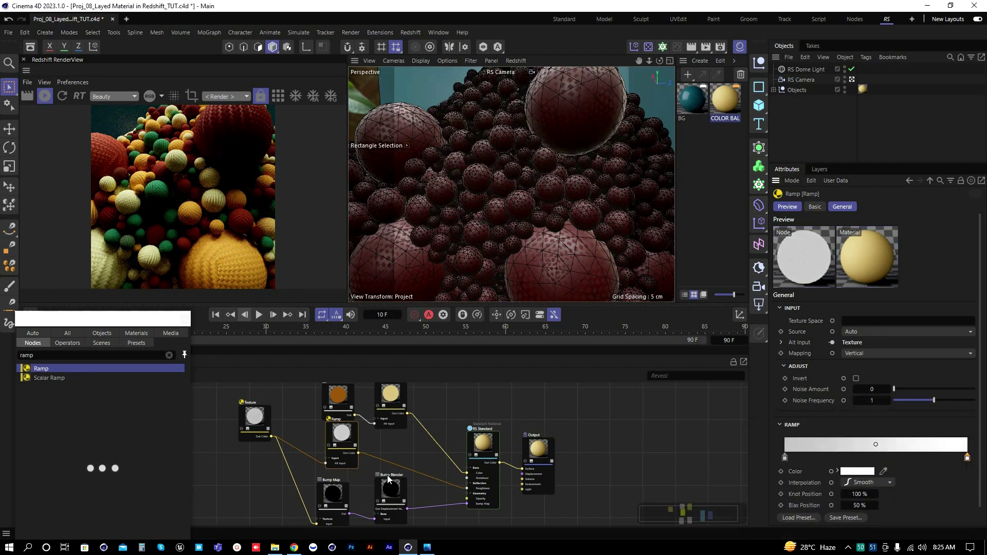
click(242, 468)
key(ctrl+s)
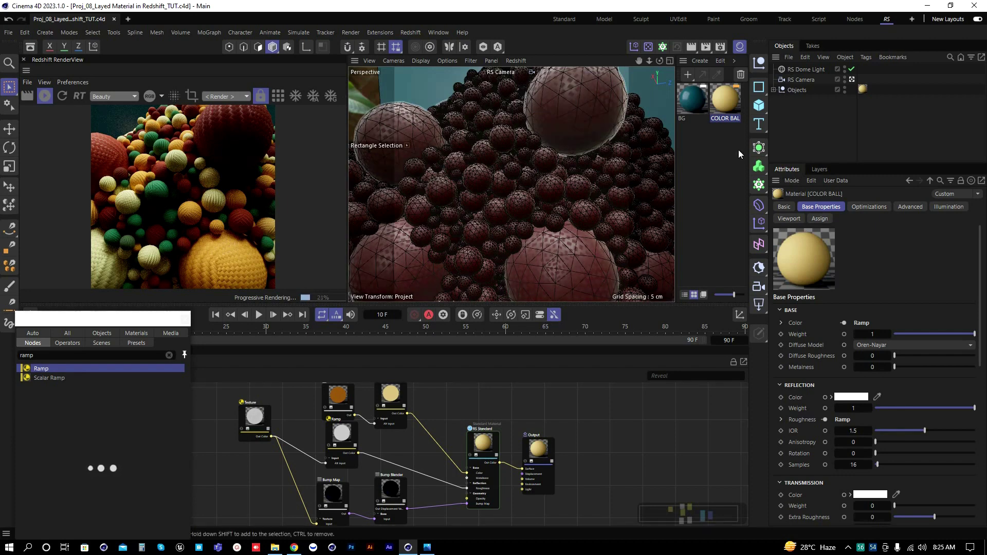
Step: Change the BG material's base color to a lighter gray-blue, RGB 63, 82, 90
click(692, 100)
drag(349, 423, 329, 423)
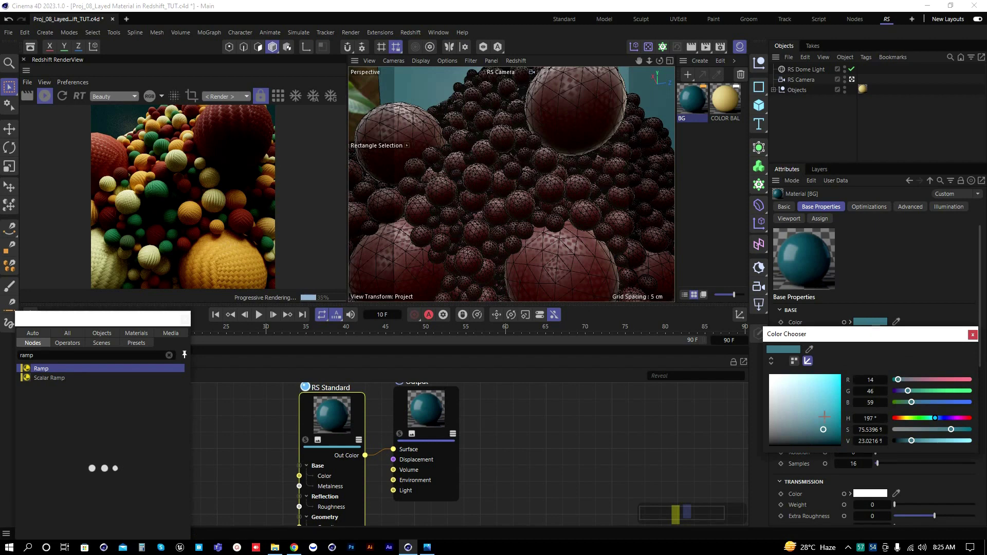
mouse_move(816, 433)
mouse_down()
mouse_move(792, 432)
mouse_move(805, 434)
mouse_up()
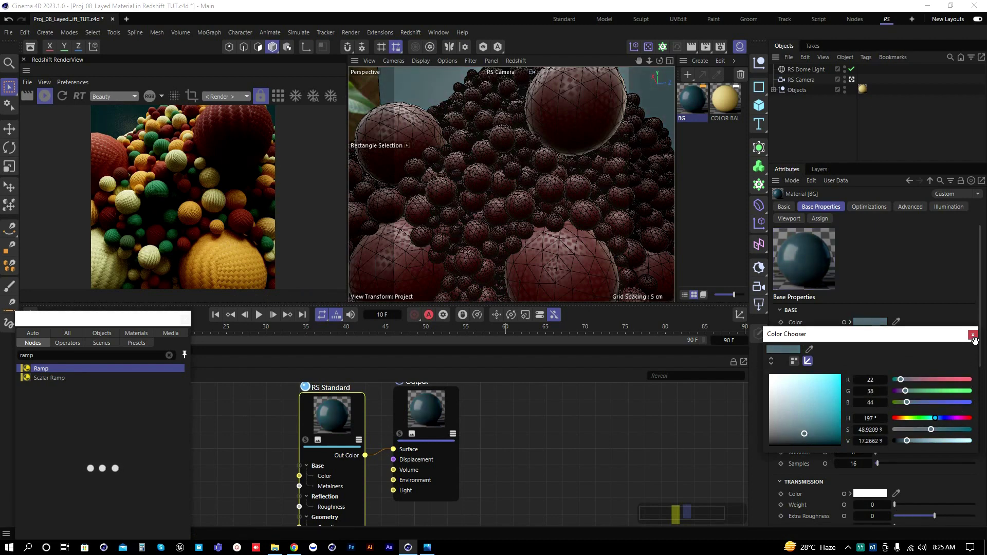
click(973, 336)
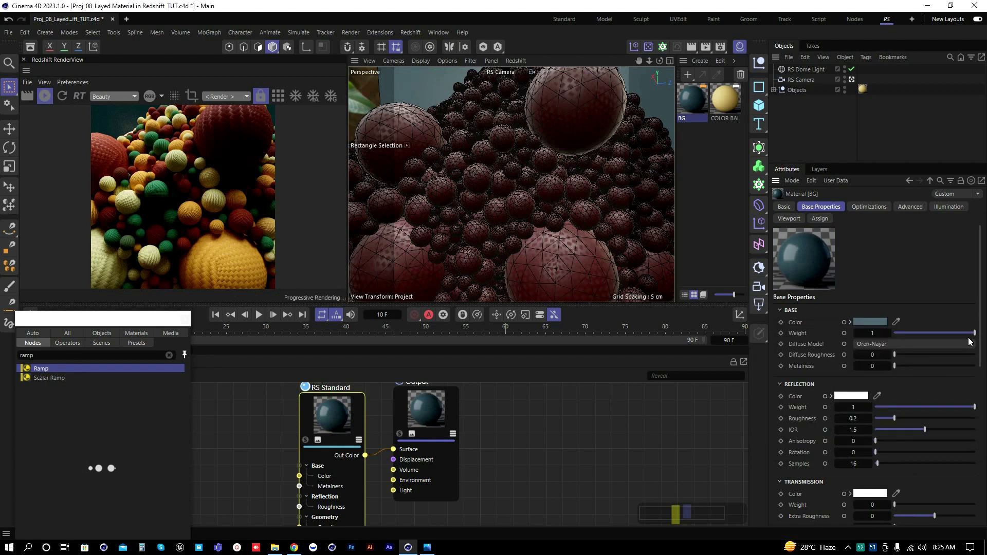
click(873, 322)
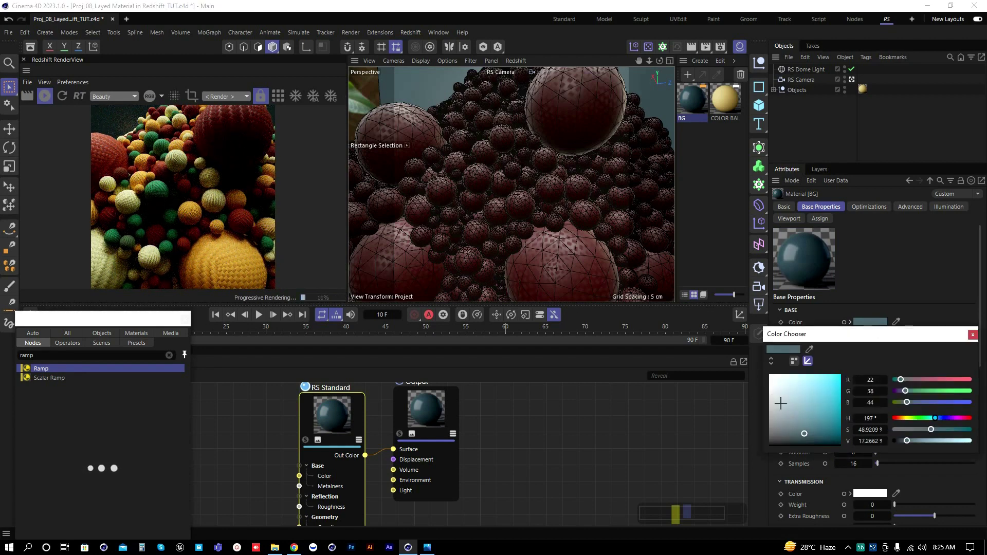
click(805, 445)
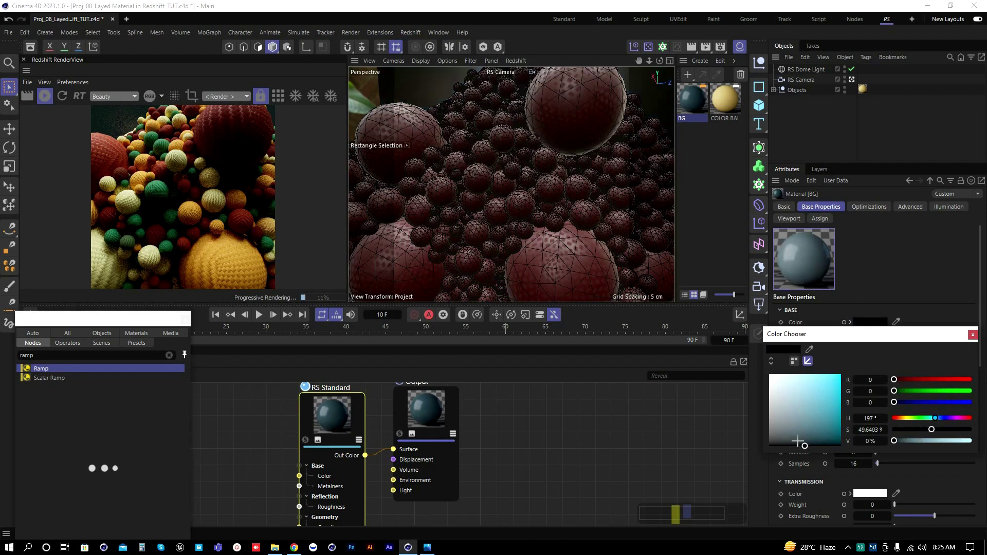
click(792, 422)
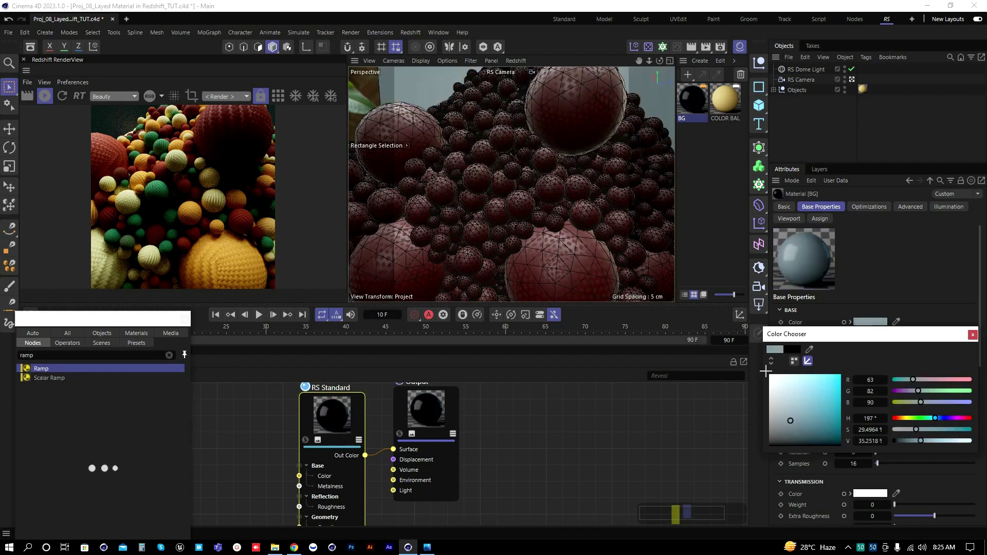
click(972, 336)
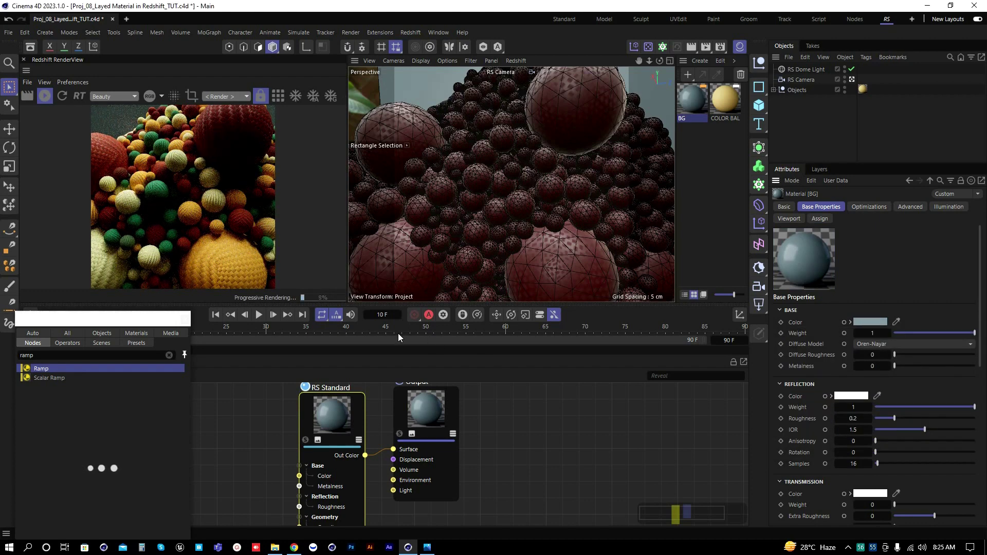
drag(331, 427, 344, 427)
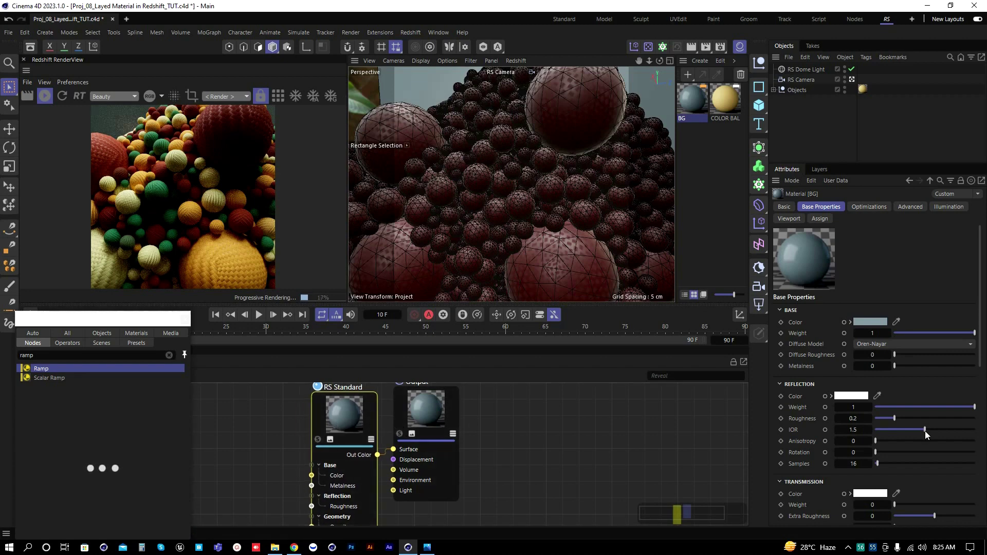
Step: Set the BG material's reflection roughness to about 0.4 and spread its RS Standard and Output nodes apart
drag(896, 418, 916, 419)
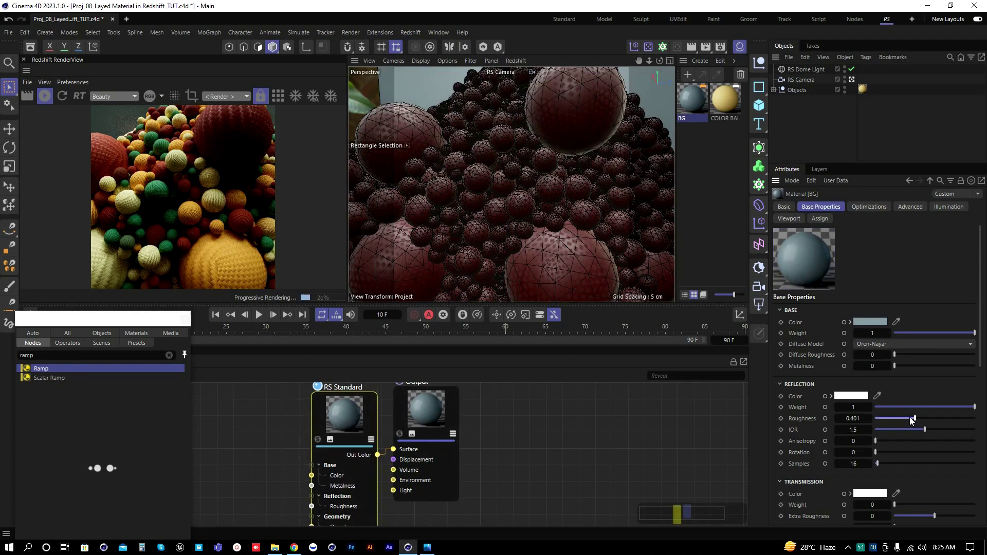
click(784, 207)
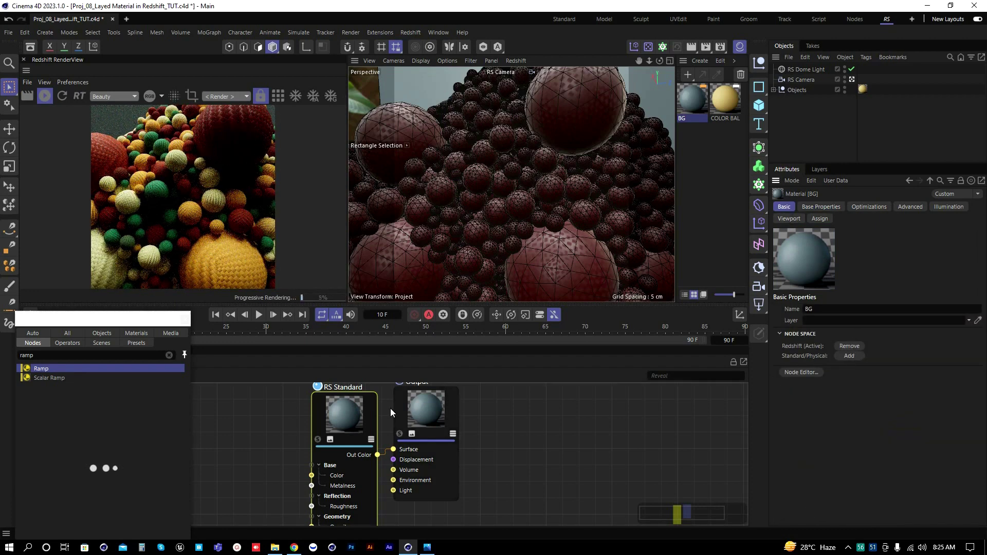
drag(347, 418, 331, 419)
drag(436, 422, 457, 431)
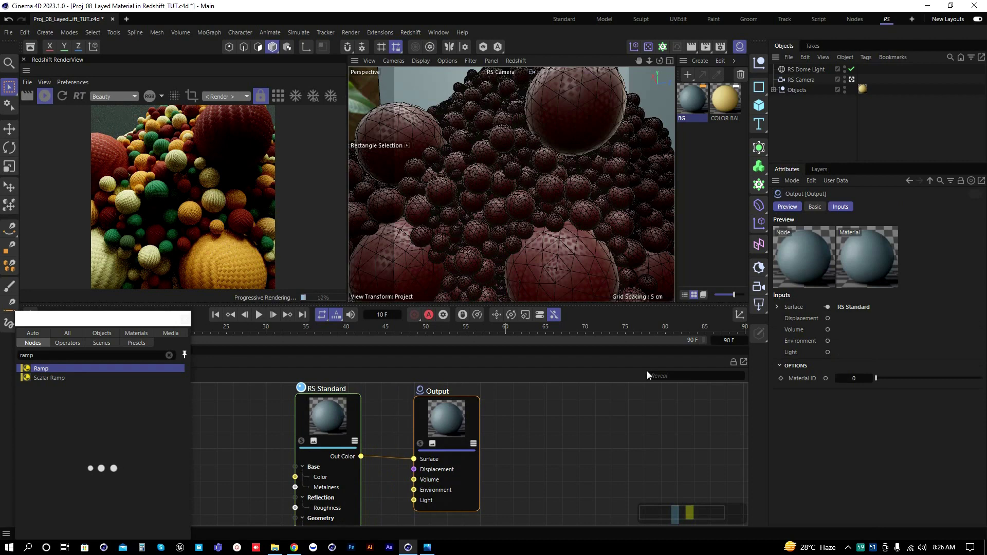
click(815, 206)
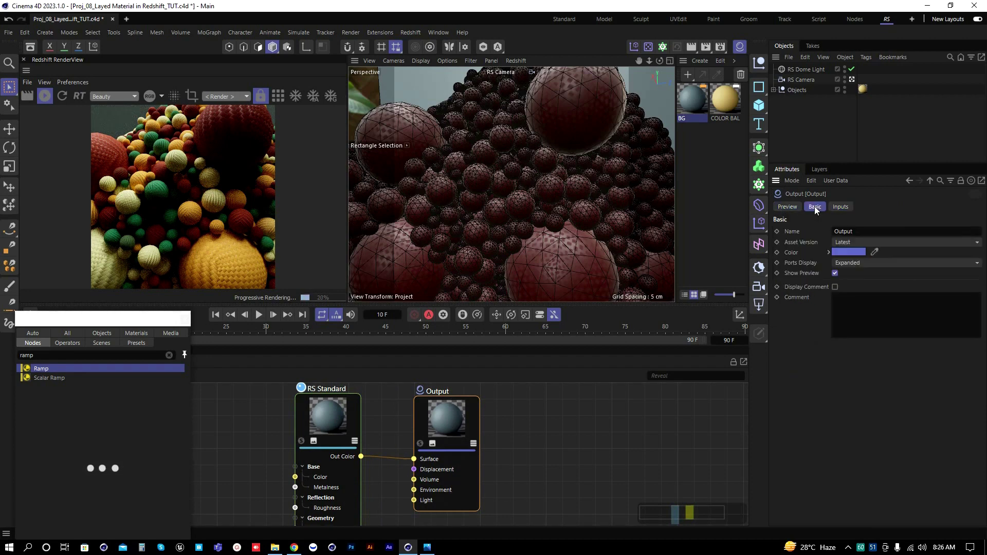
click(790, 210)
click(811, 208)
click(841, 207)
click(815, 207)
Step: Reposition the RS Standard and Output nodes side by side in the BG graph and save the project
drag(334, 415, 359, 415)
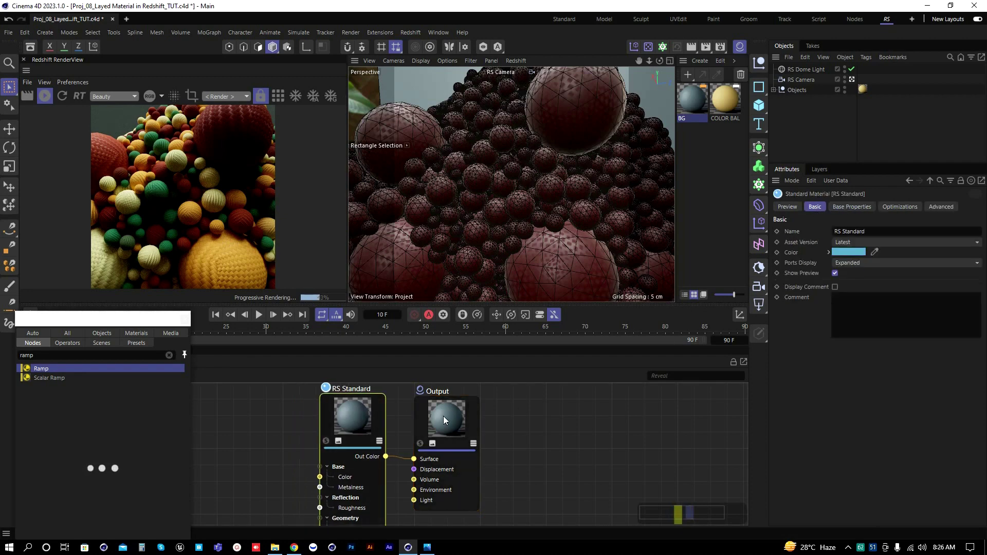
drag(451, 419, 463, 419)
click(358, 419)
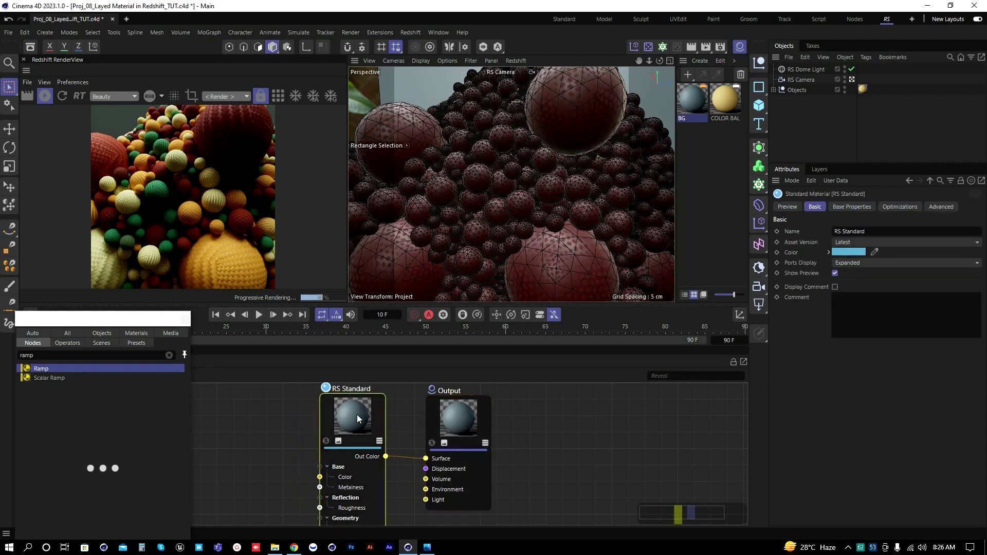
key(ctrl+s)
click(252, 448)
Step: Undock the Redshift RenderView and enlarge it into a big floating window over the workspace
click(26, 70)
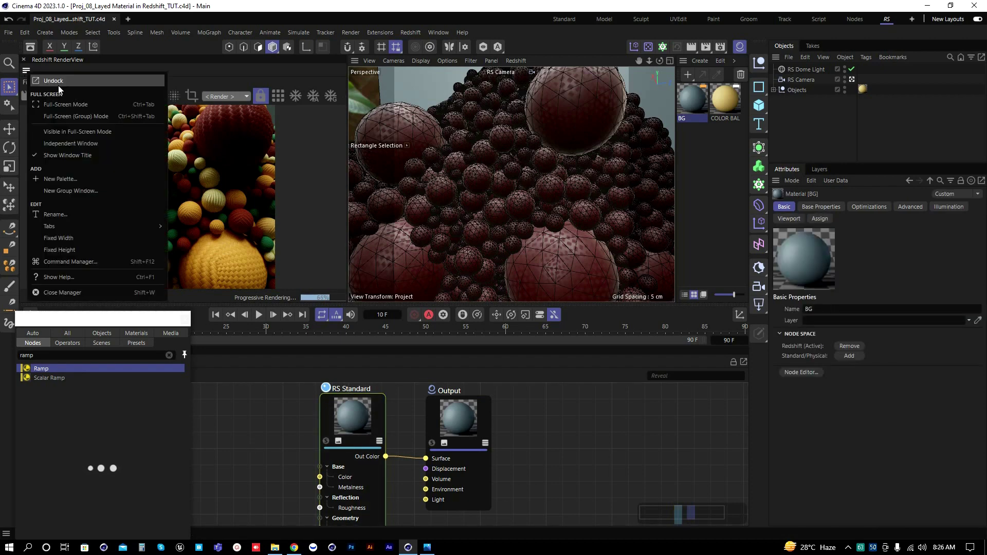
click(58, 86)
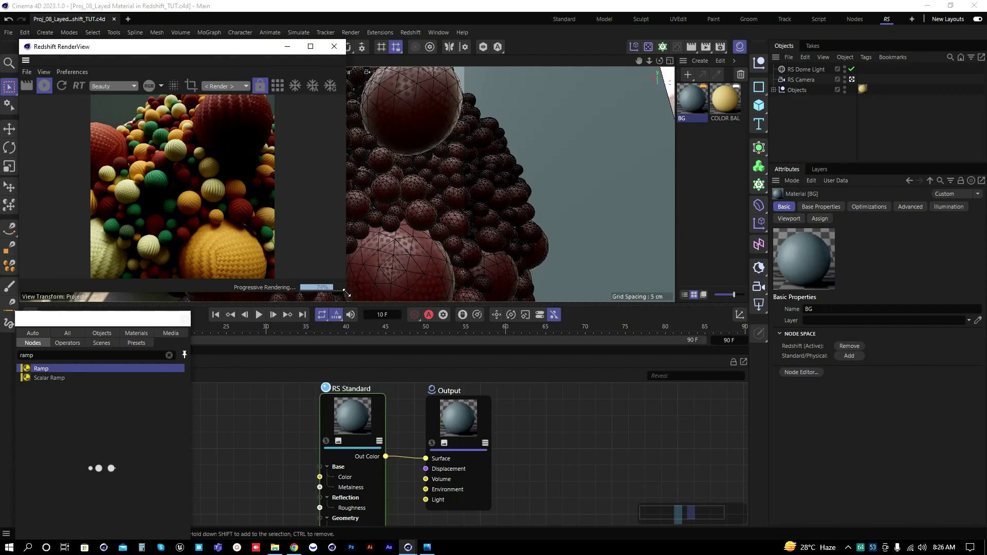
drag(346, 294, 635, 535)
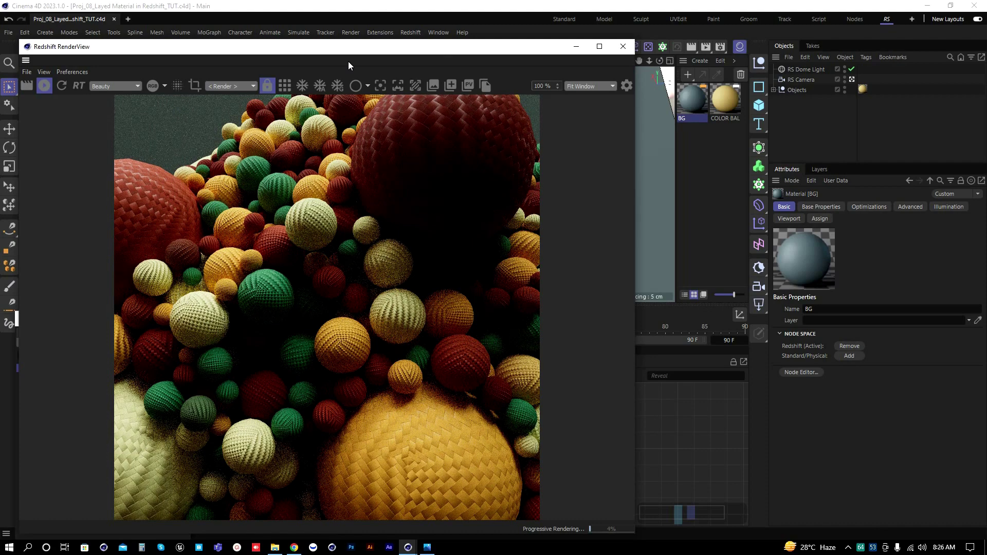
drag(341, 54, 352, 36)
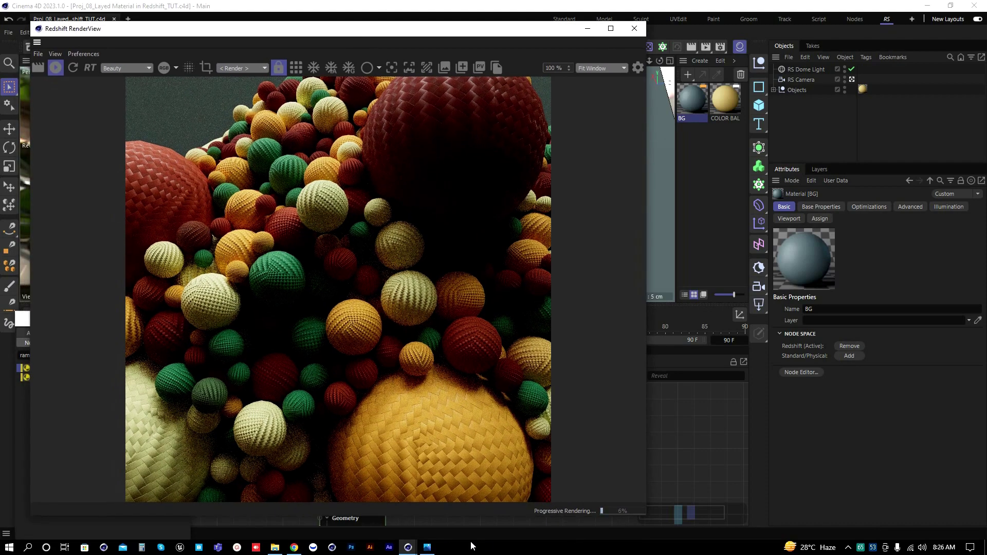
Step: Check the reference image 02.jpg and pull the camera view back slightly so more of the ball cluster is framed
click(427, 548)
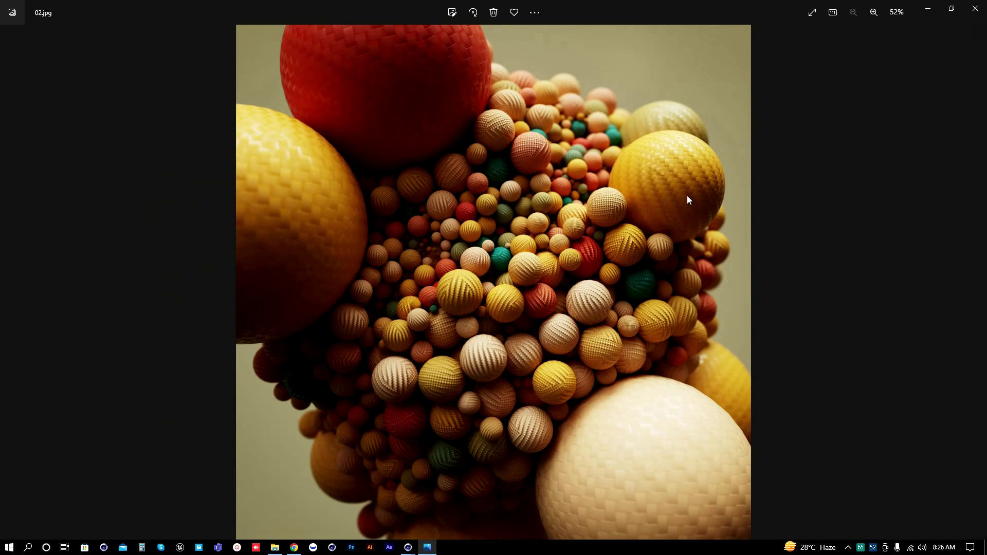
click(931, 13)
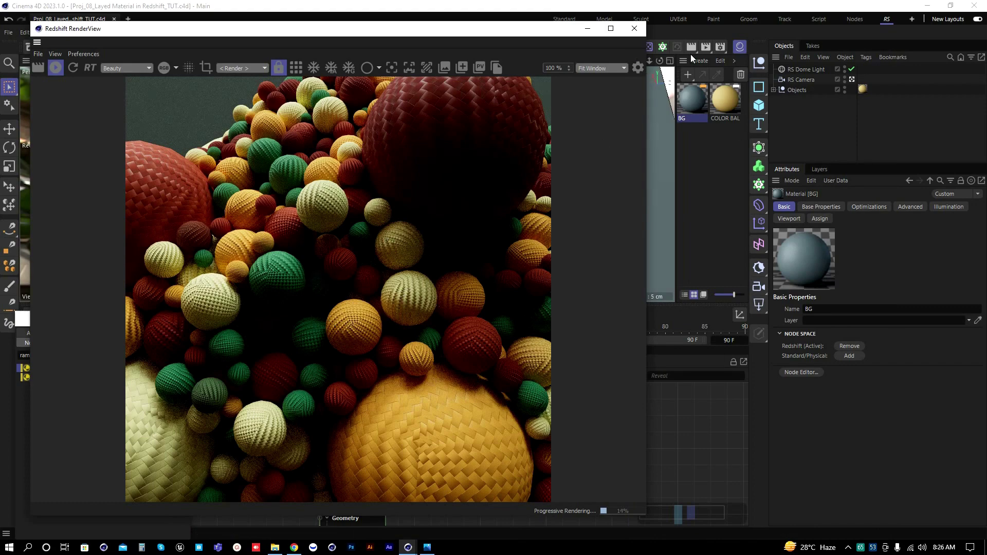
drag(549, 31, 884, 158)
alt+right_drag(320, 190, 310, 189)
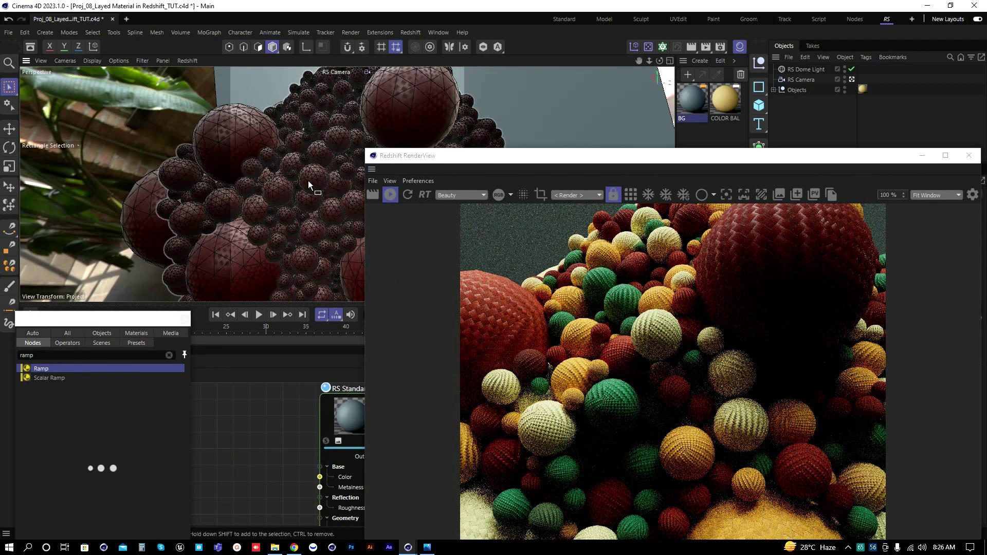
alt+drag(308, 181, 304, 181)
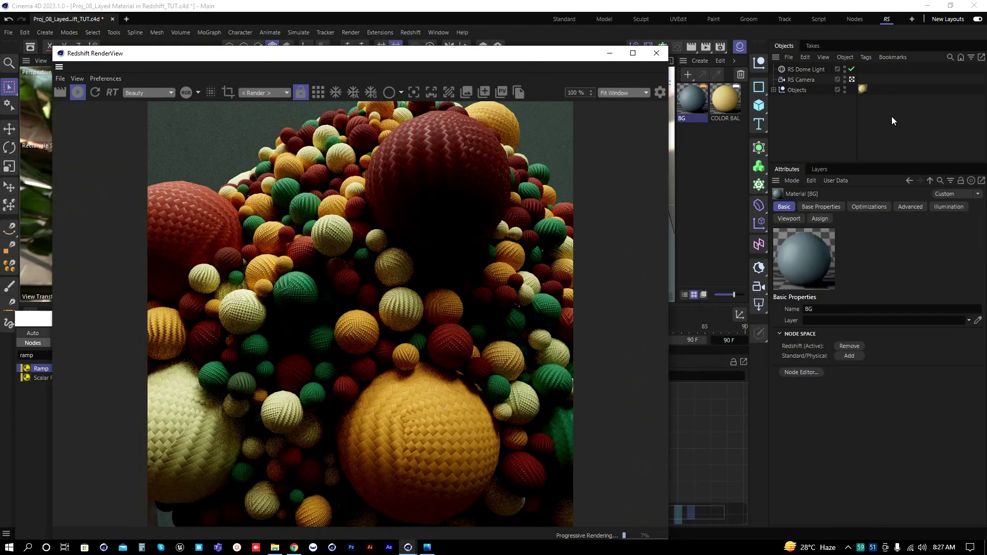
Step: Select the RS Camera and restart the interactive render
click(802, 80)
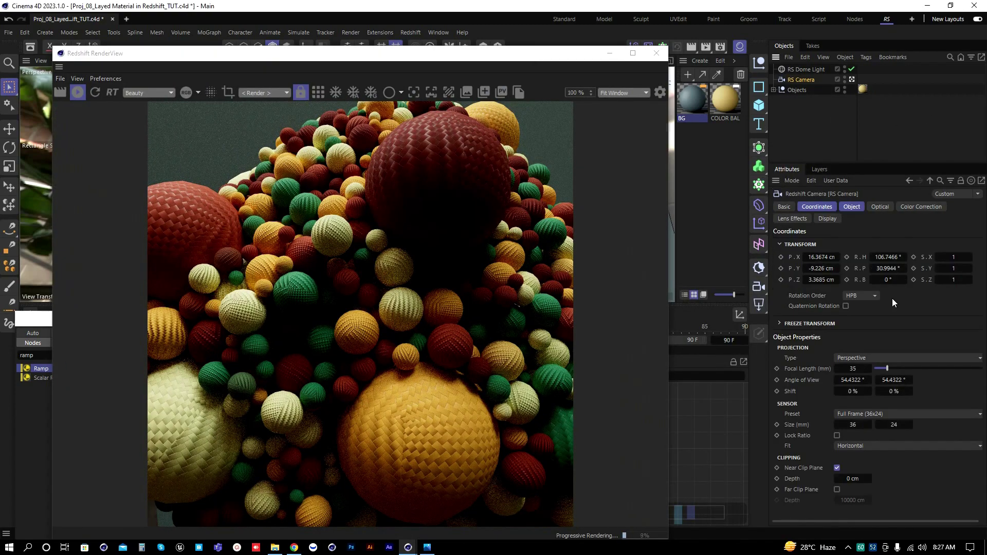
click(78, 93)
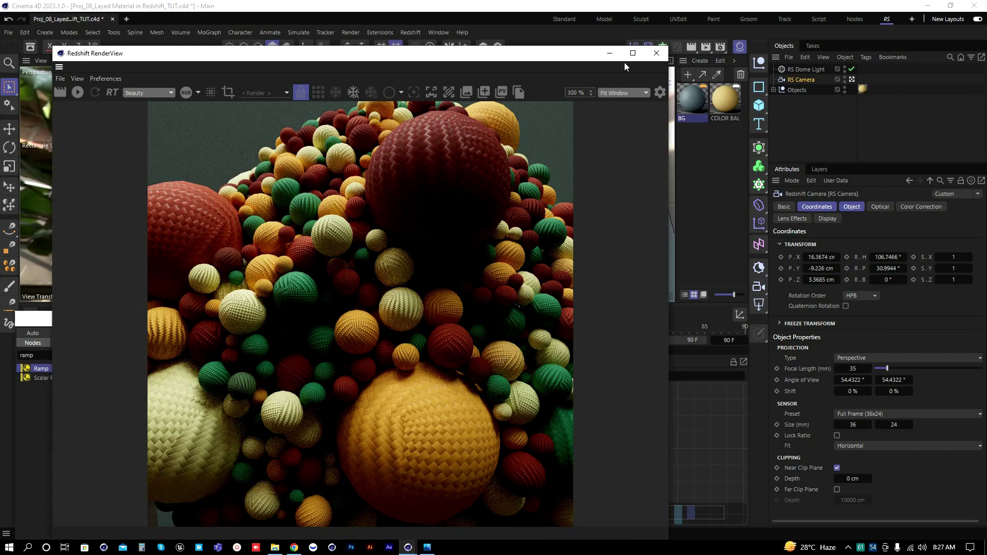
click(77, 93)
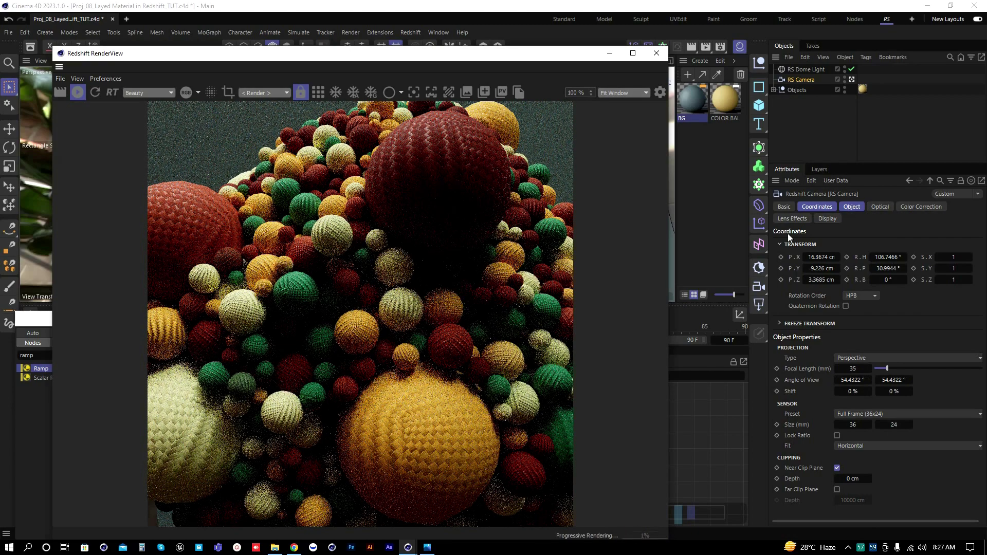
Step: Set the RS Camera's focus distance to 20 cm, and refocus by picking the small orange ball near the render's center
click(773, 235)
click(778, 244)
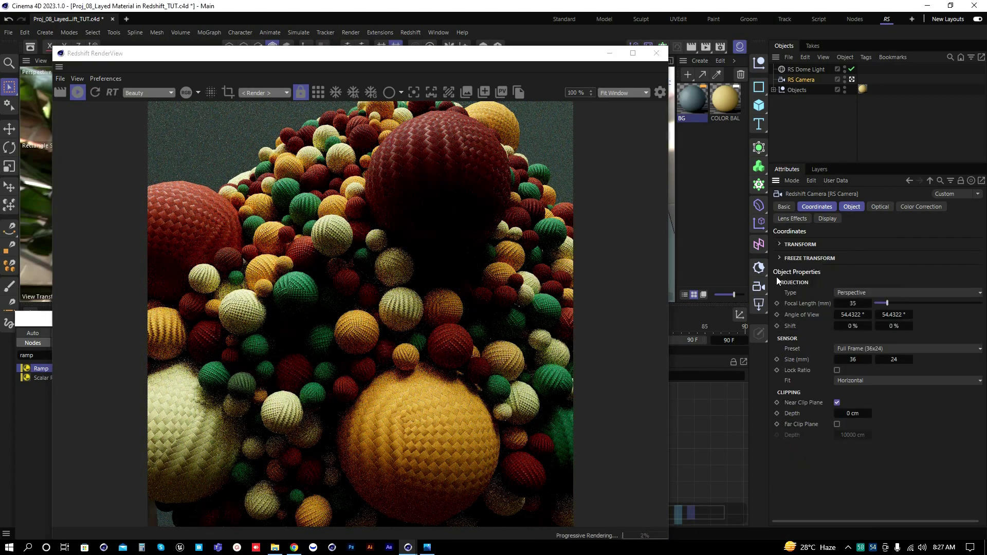
click(885, 209)
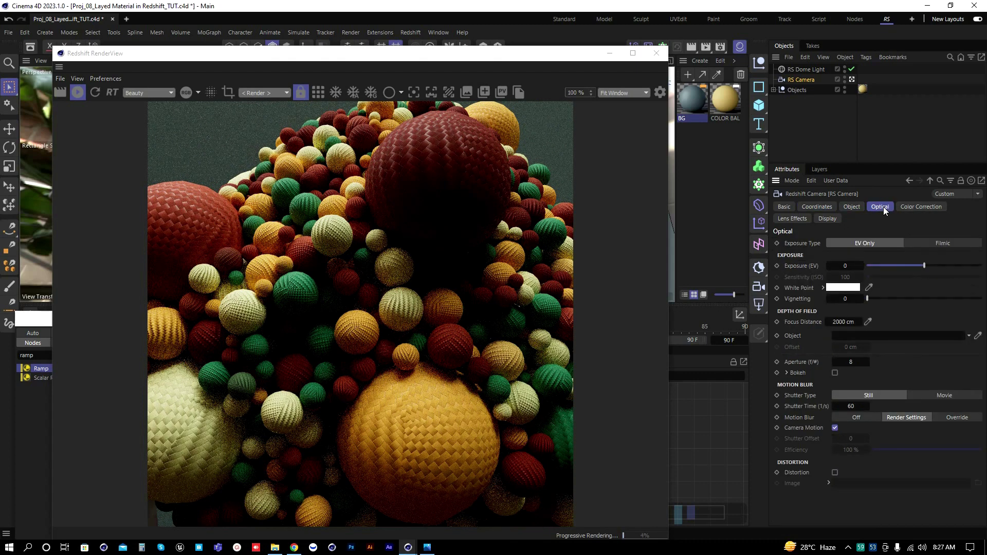
click(846, 323)
text(20)
key(Return)
click(414, 93)
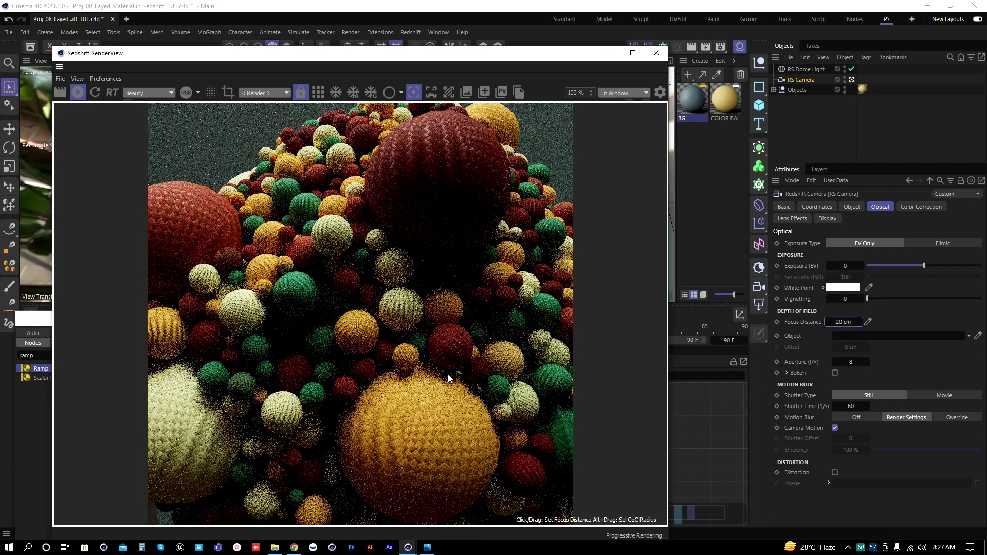
click(360, 338)
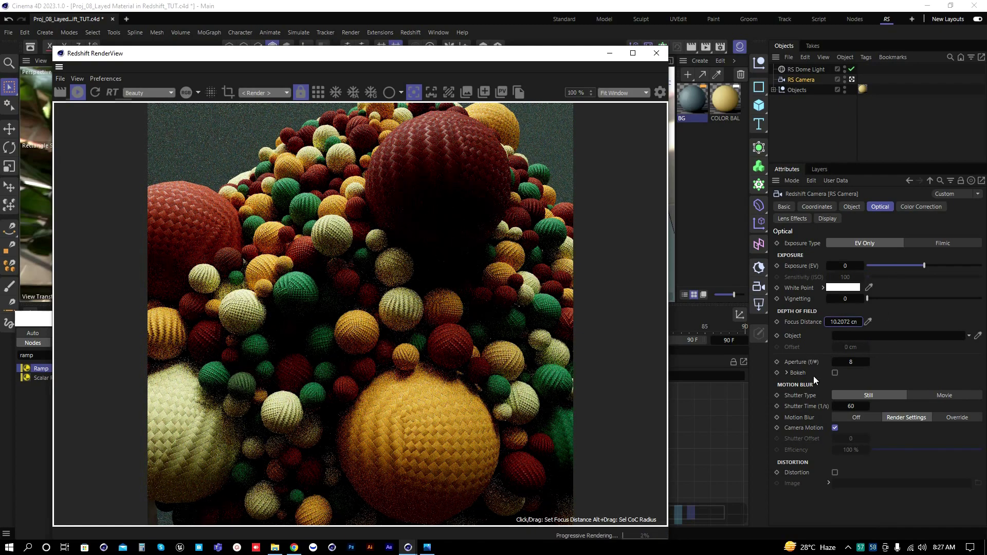
Step: Enable Bokeh on the RS Camera, show its options, and save the project
click(835, 374)
click(786, 373)
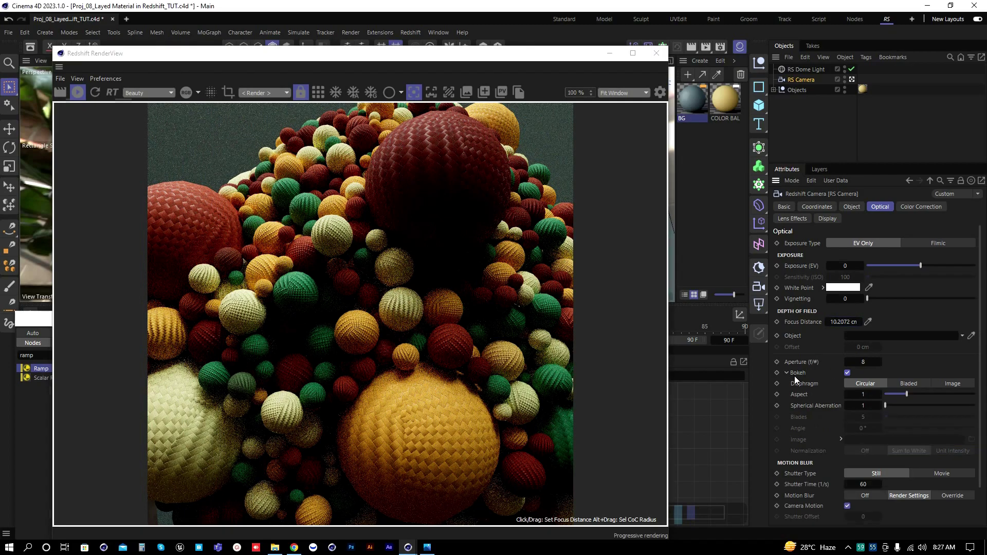
click(856, 393)
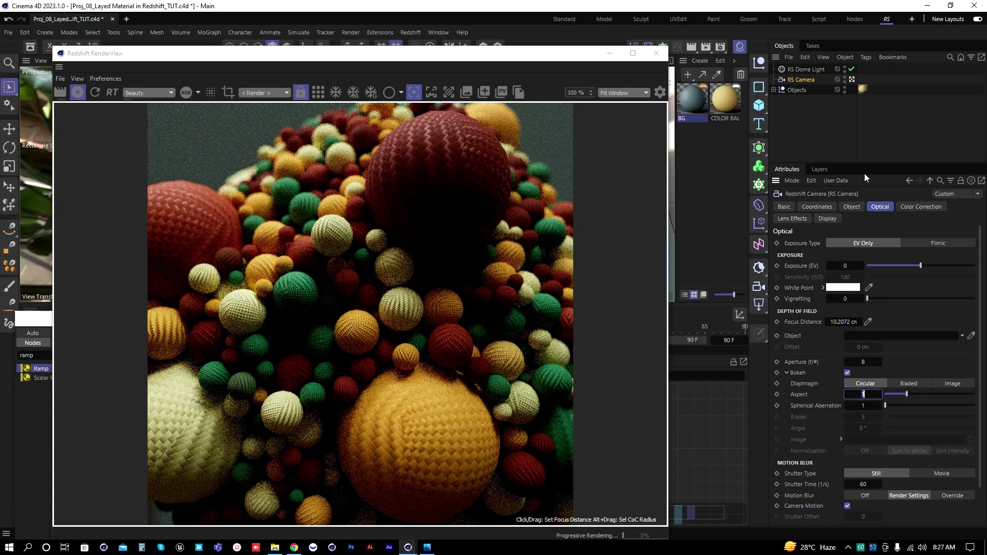
click(820, 121)
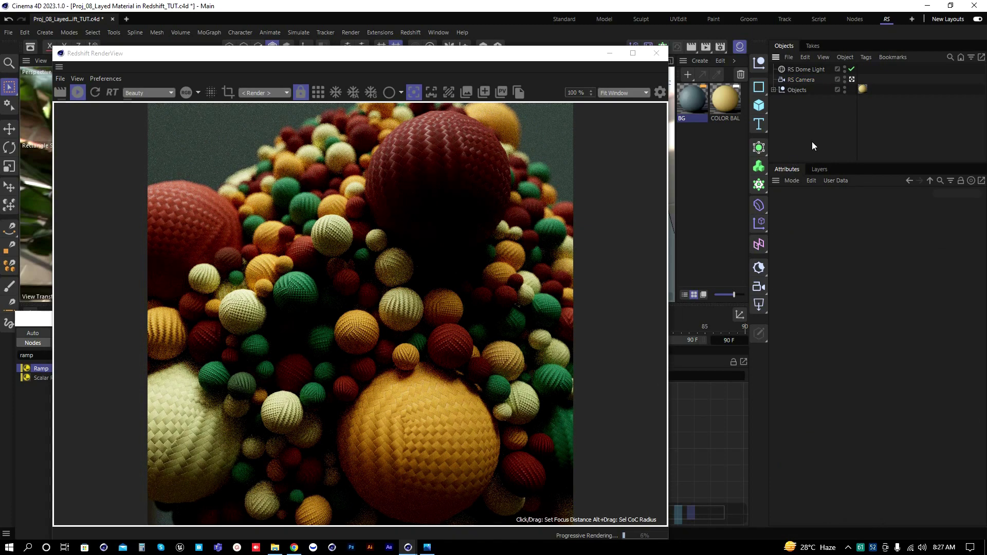
key(ctrl+s)
Step: Set the RS Dome Light's intensity to 1.1
click(811, 71)
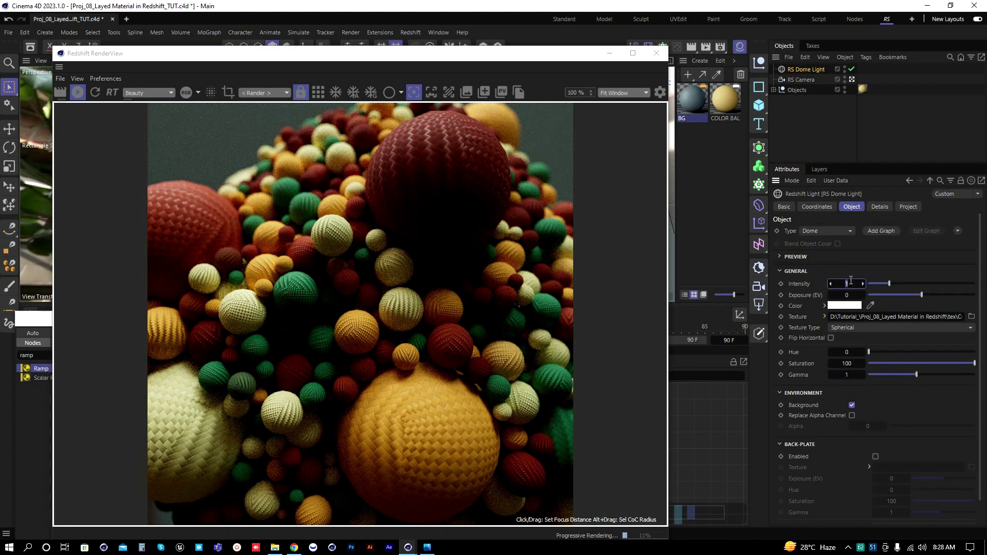
text(.1)
key(Return)
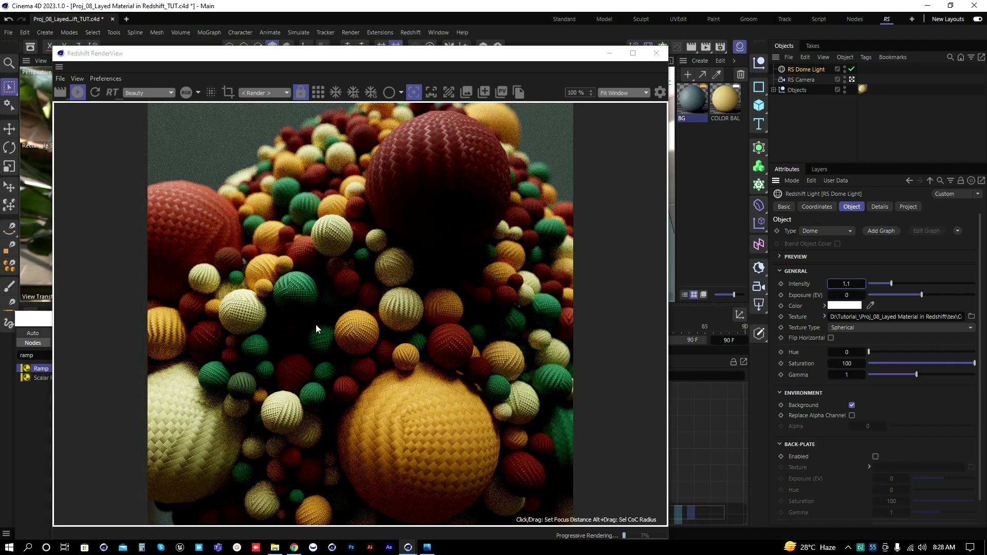
Step: Compare the current render with the reference image 02.jpg and clear the object selection
click(427, 548)
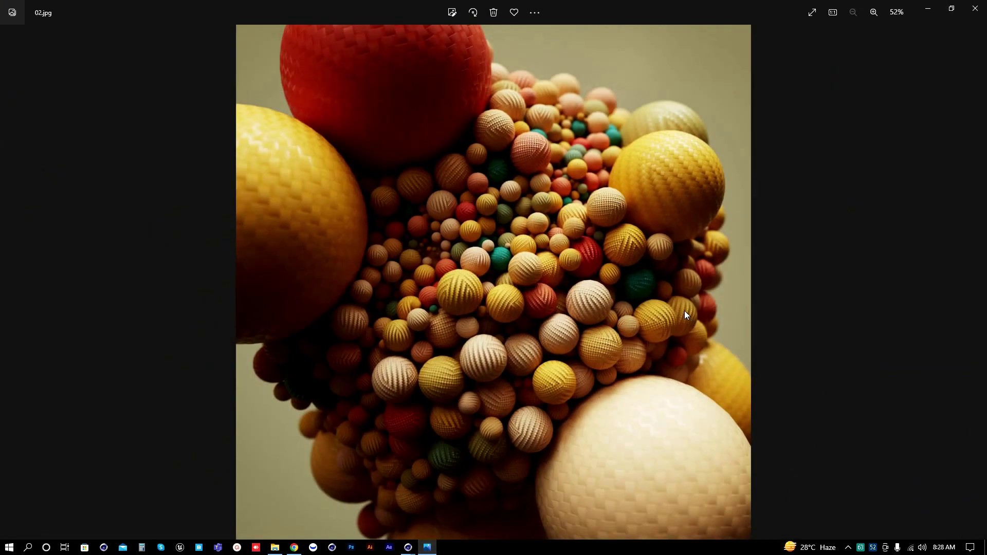
click(928, 10)
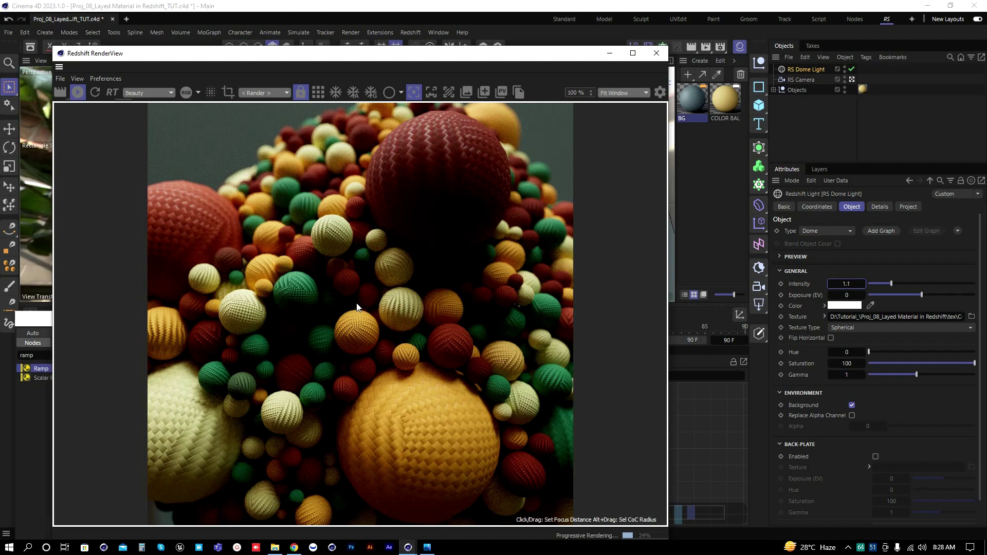
click(714, 410)
click(812, 132)
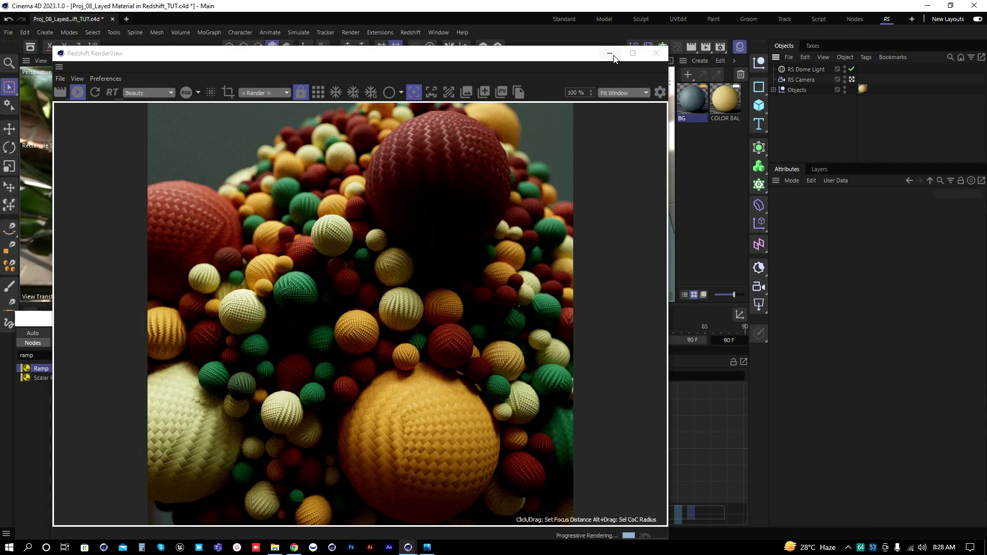
Step: Open the general image and remap settings of the COLOR BALL material's Texture node, with the RenderView brought back in front
click(610, 53)
click(725, 100)
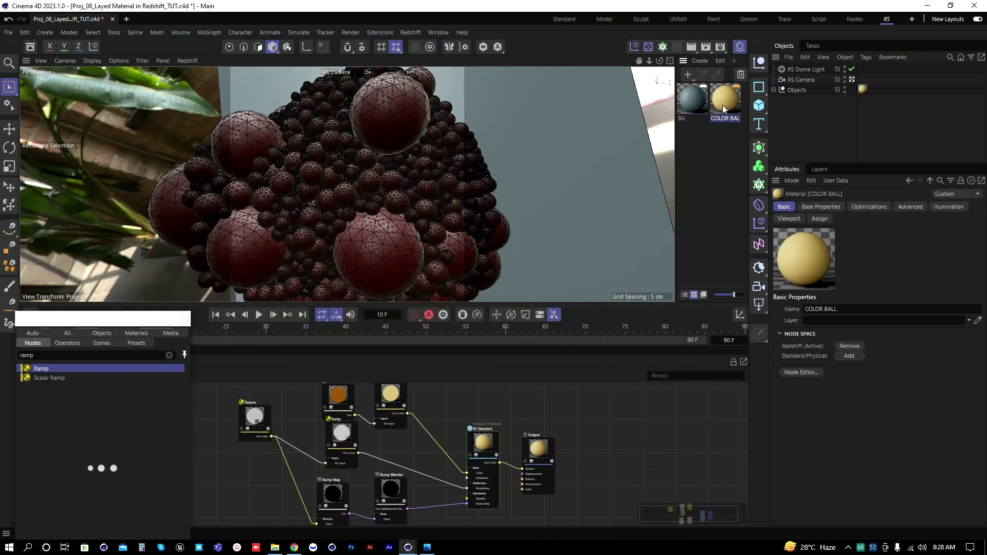
click(238, 421)
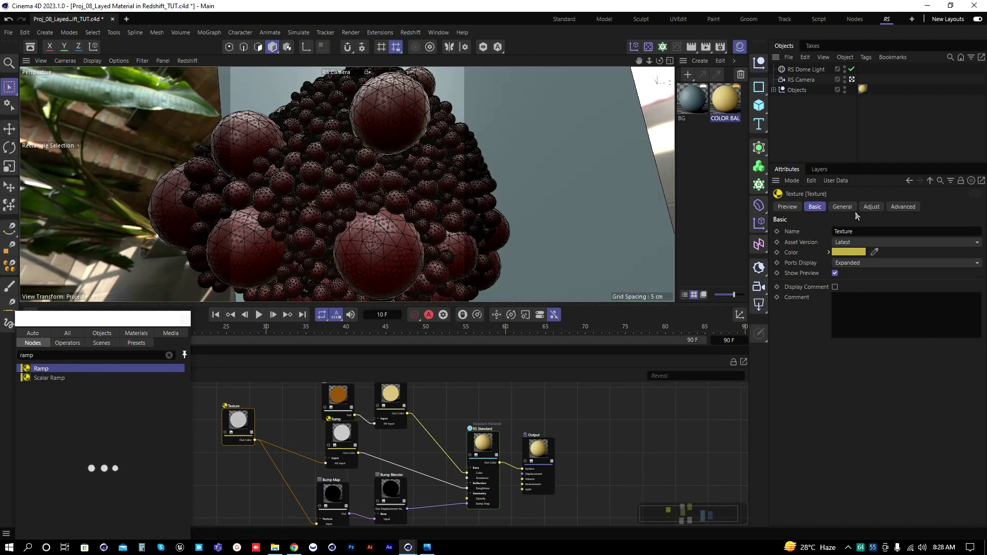
click(843, 206)
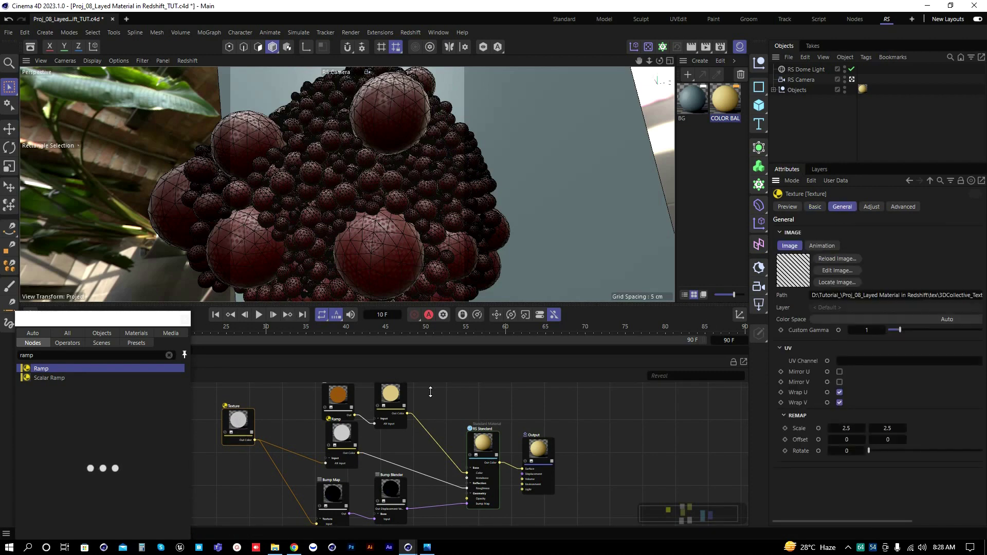
mouse_move(409, 547)
click(462, 509)
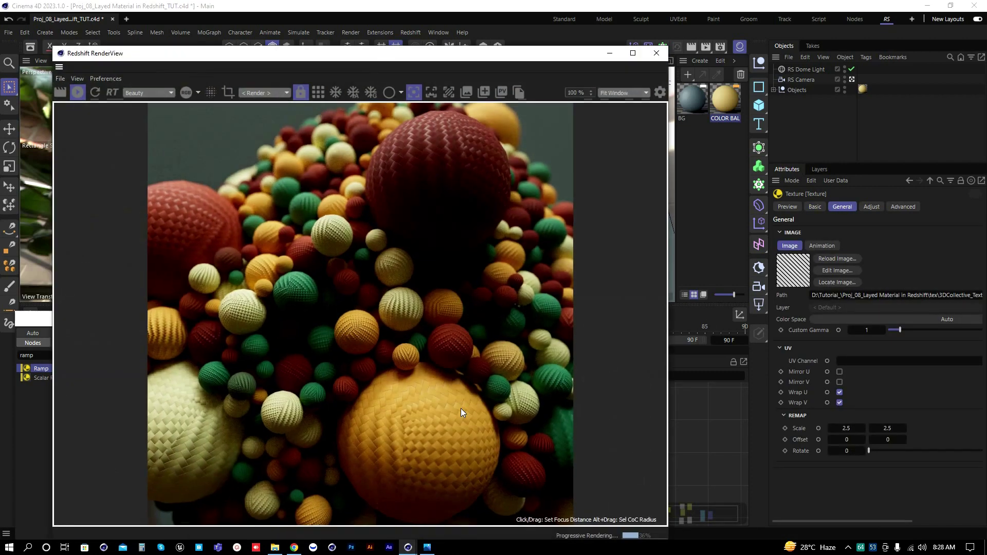